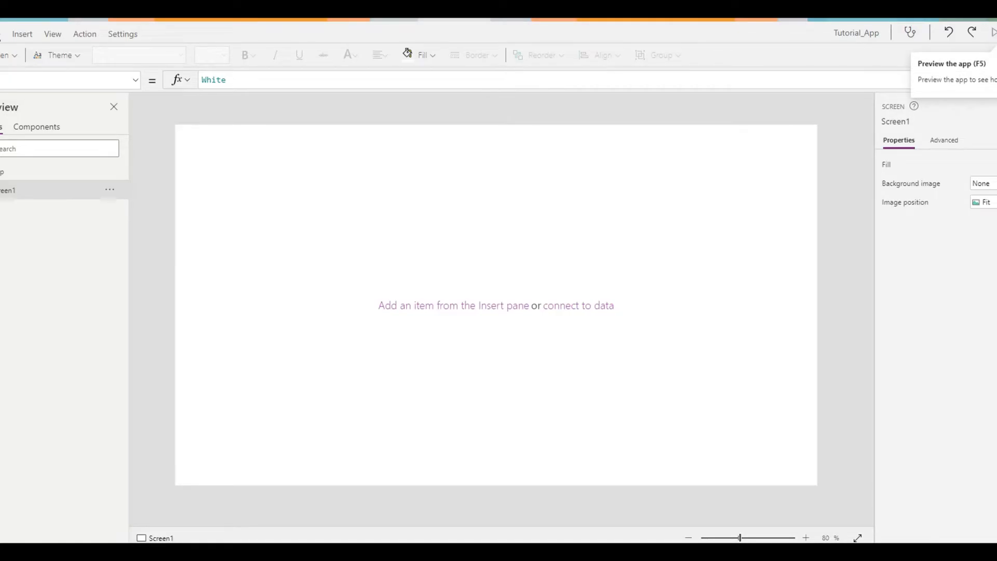
# Insert a text label near the upper-left corner of Screen1 and enlarge it to a width of about 637.
pyautogui.click(993, 33)
pyautogui.press('Escape')
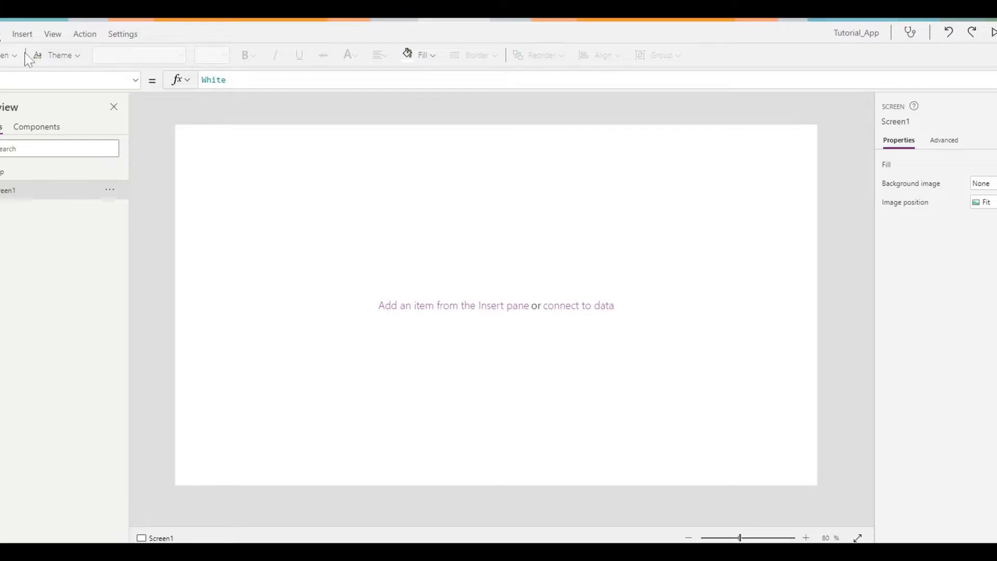
pyautogui.click(22, 34)
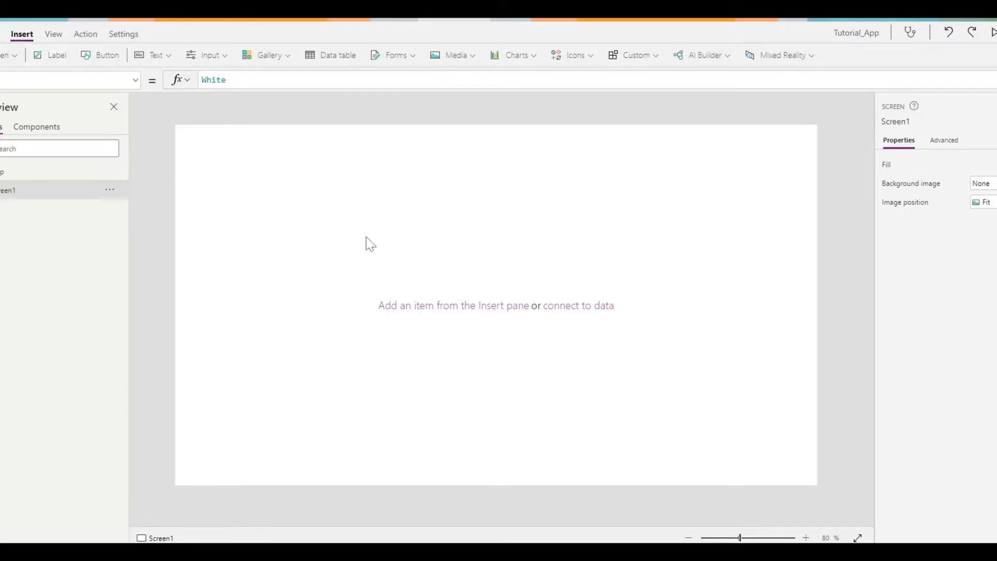
pyautogui.moveTo(205, 151); pyautogui.dragTo(211, 173)
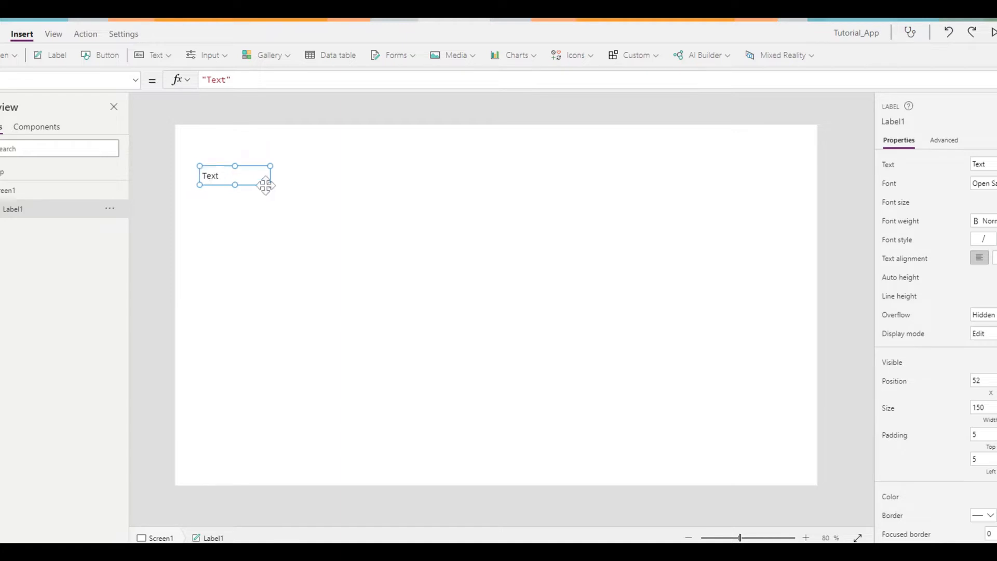
pyautogui.moveTo(270, 185); pyautogui.dragTo(499, 320)
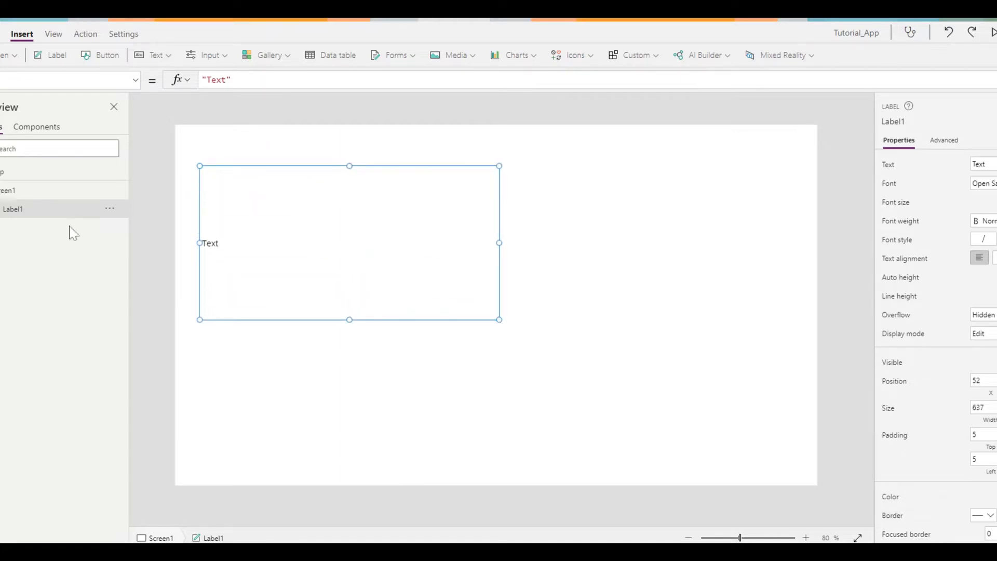
# Rename the new label as XmlLabel.
pyautogui.doubleClick(20, 212)
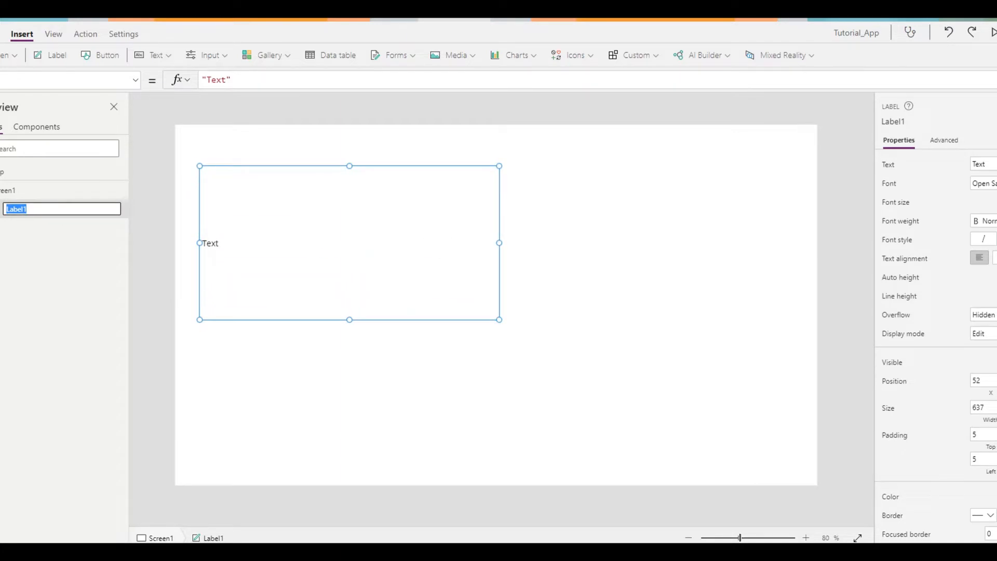
pyautogui.click(27, 209)
pyautogui.press('BackSpace')
pyautogui.write('Xml')
pyautogui.press('Return')
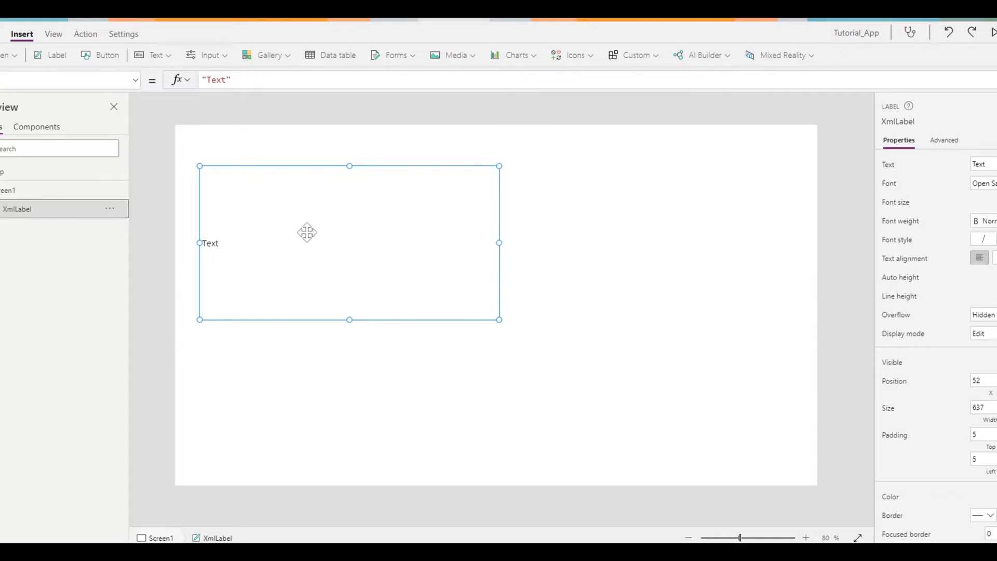
# Replace the label's Text formula with the copied breakfast_menu XML in an expanded formula editor.
pyautogui.click(226, 80)
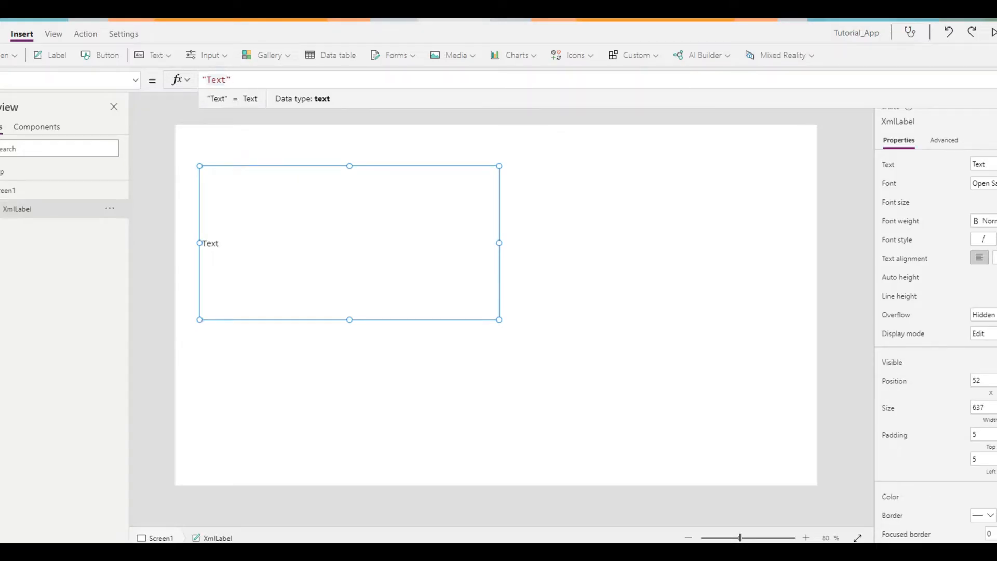
pyautogui.click(986, 87)
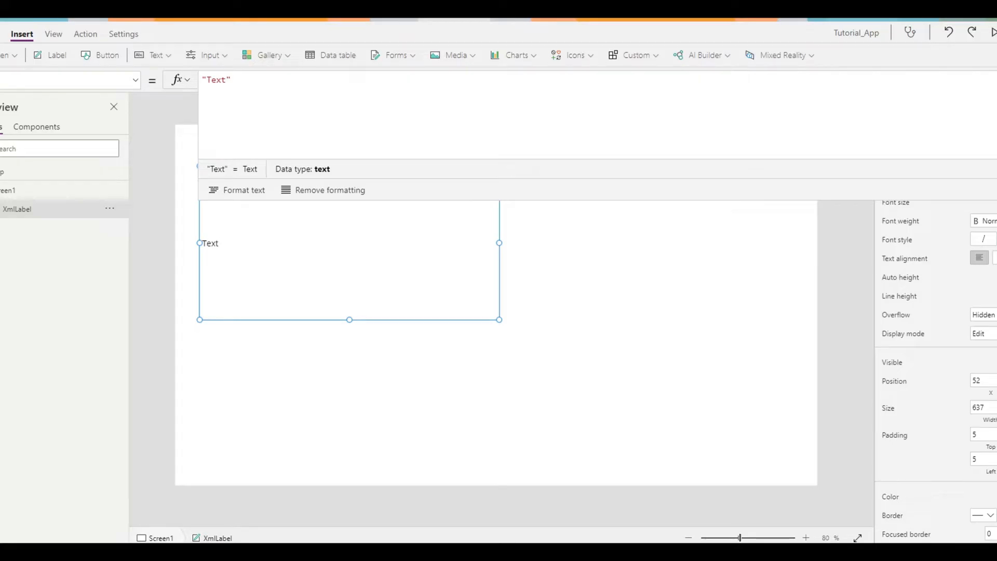
pyautogui.hotkey('ctrl', 'a')
pyautogui.hotkey('ctrl', 'v')
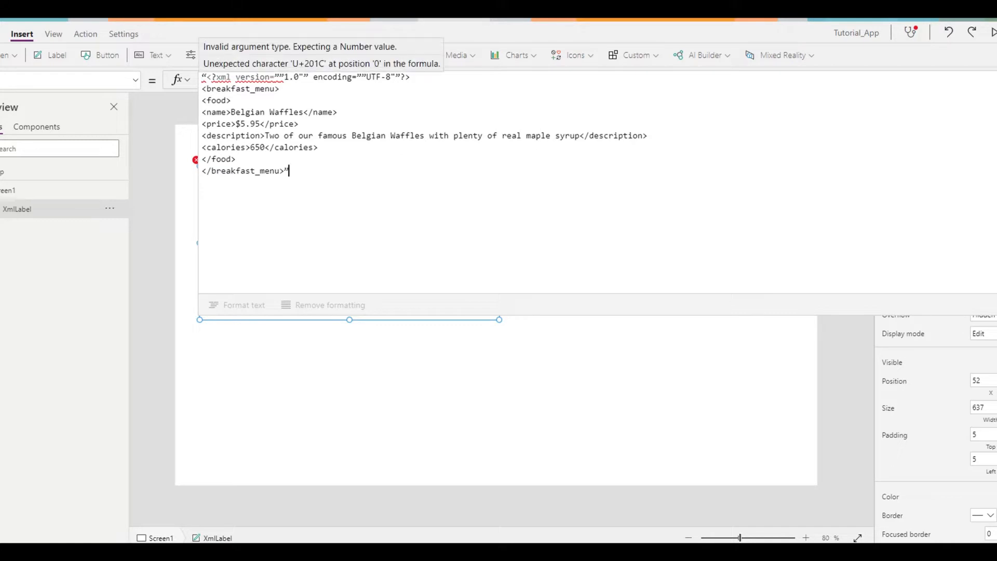
# Replace the curly quote at the very start of the XML formula with a straight double quote.
pyautogui.moveTo(202, 78); pyautogui.dragTo(206, 77)
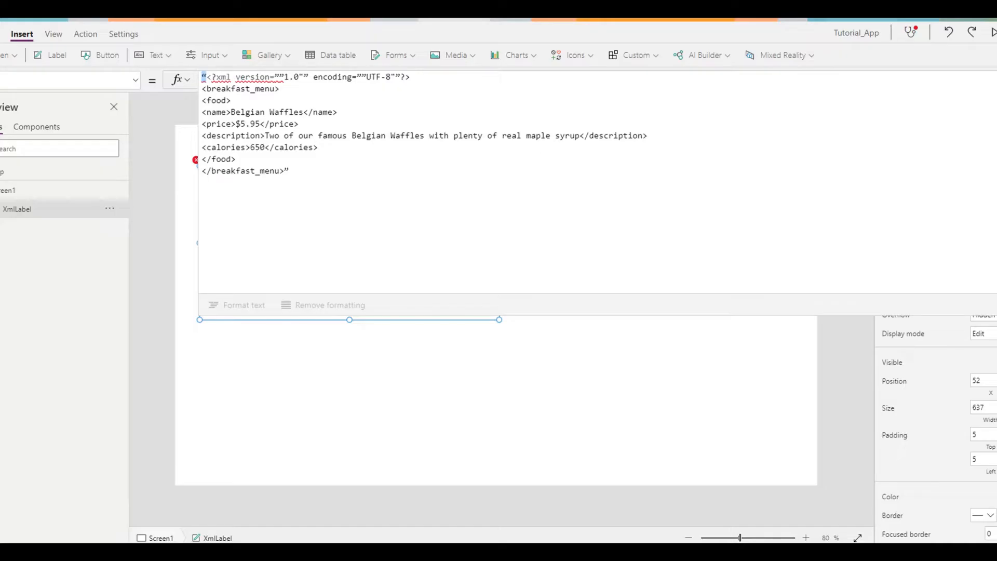
pyautogui.press('BackSpace')
pyautogui.write('"')
# Replace the curly quotes around the XML version value 1.0 with doubled straight quotes on both sides.
pyautogui.press('Right')
pyautogui.press('Right')
pyautogui.press('Right')
pyautogui.press('Right')
pyautogui.press('Right')
pyautogui.press('Right')
pyautogui.press('Right')
pyautogui.press('Right')
pyautogui.press('Right')
pyautogui.press('Right')
pyautogui.press('Right')
pyautogui.press('Right')
pyautogui.press('Right')
pyautogui.press('Right')
pyautogui.press('Right')
pyautogui.press('Right')
pyautogui.press('Right')
pyautogui.press('Right')
pyautogui.press('Left')
pyautogui.press('Left')
pyautogui.press('Left')
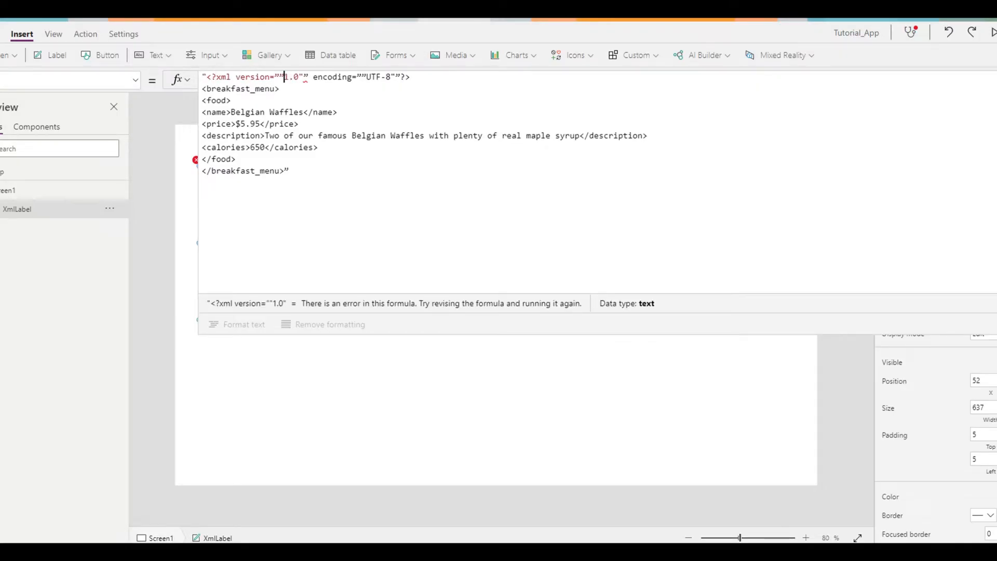
pyautogui.press('BackSpace')
pyautogui.press('BackSpace')
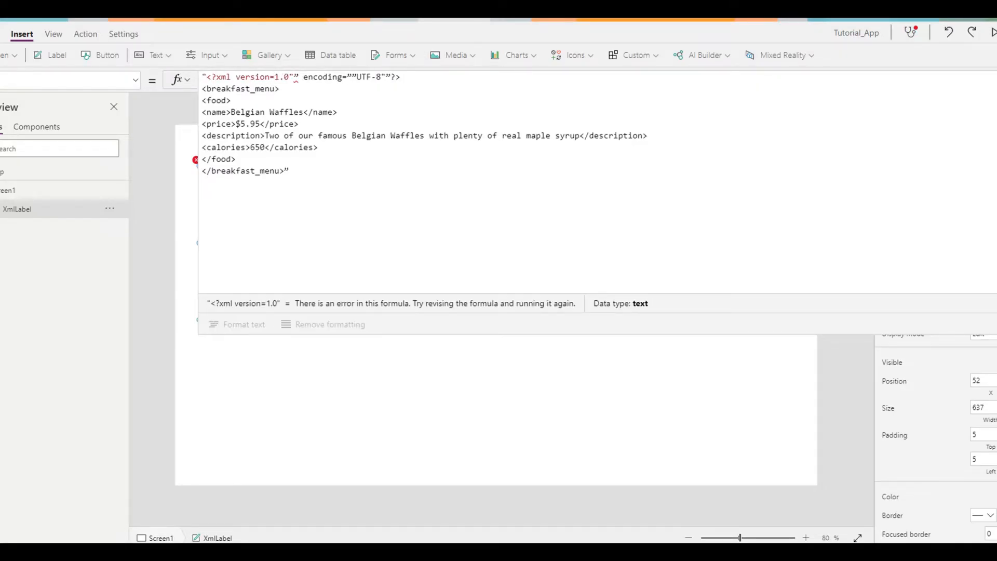
pyautogui.write('""')
pyautogui.press('Right')
pyautogui.press('Right')
pyautogui.press('Right')
pyautogui.press('Right')
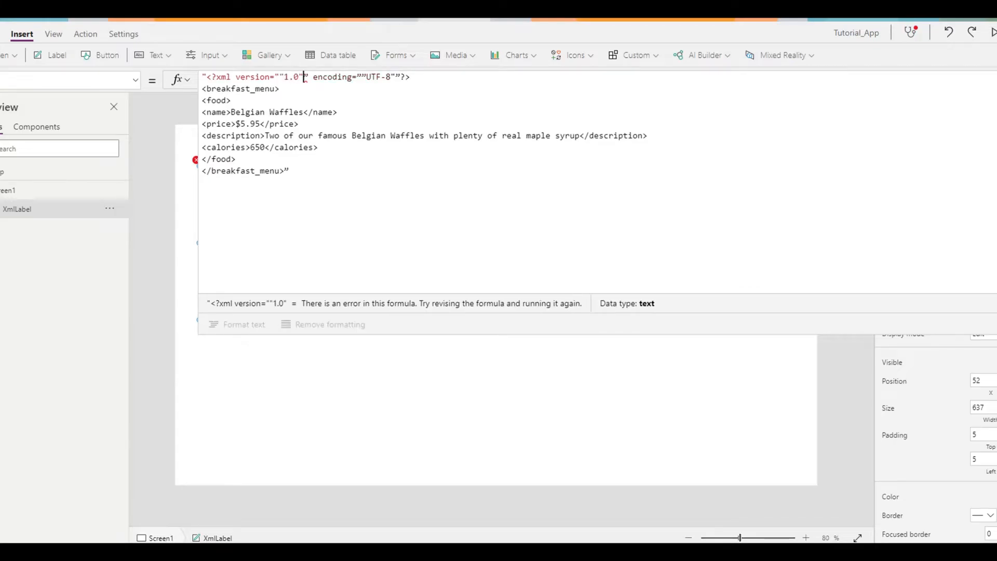
pyautogui.press('BackSpace')
pyautogui.write('""')
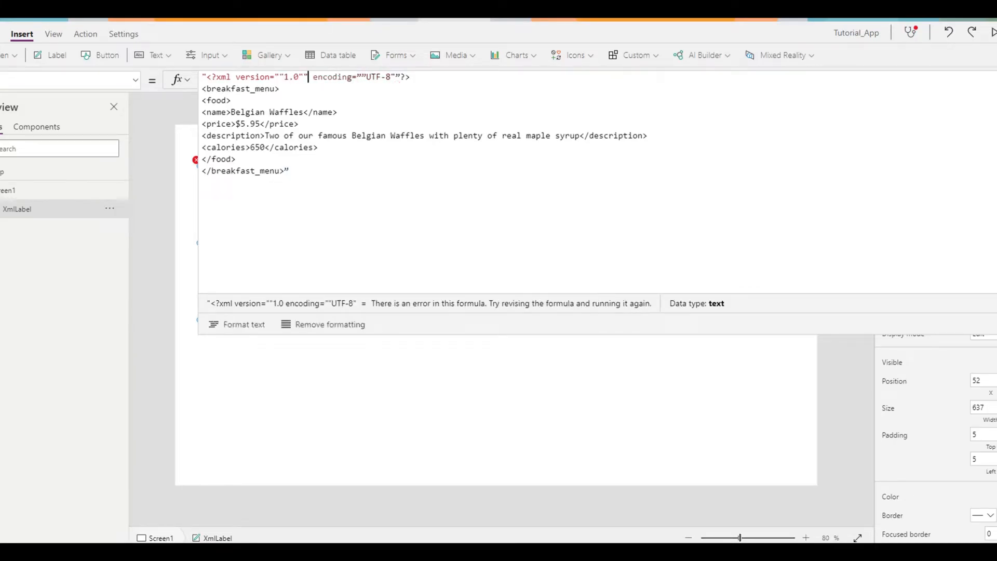
# Replace the curly quotes around the encoding value UTF-8 with doubled straight quotes on both sides.
pyautogui.press('Right')
pyautogui.press('Right')
pyautogui.press('Right')
pyautogui.press('Right')
pyautogui.press('Right')
pyautogui.press('Right')
pyautogui.press('Right')
pyautogui.press('Right')
pyautogui.press('Right')
pyautogui.press('Right')
pyautogui.press('Right')
pyautogui.press('Right')
pyautogui.press('Right')
pyautogui.press('Right')
pyautogui.press('Right')
pyautogui.press('Right')
pyautogui.press('Right')
pyautogui.press('Left')
pyautogui.press('Left')
pyautogui.press('Left')
pyautogui.press('Left')
pyautogui.press('Left')
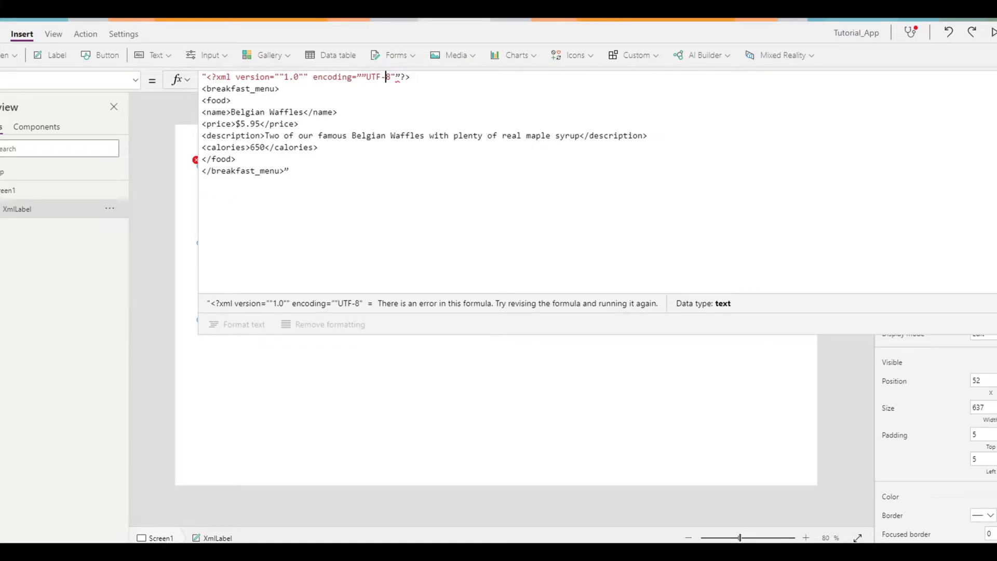
pyautogui.press('BackSpace')
pyautogui.write('"')
pyautogui.press('Right')
pyautogui.press('Right')
pyautogui.press('Right')
pyautogui.press('Right')
pyautogui.press('Right')
pyautogui.press('Right')
pyautogui.press('Right')
pyautogui.press('BackSpace')
pyautogui.write('"')
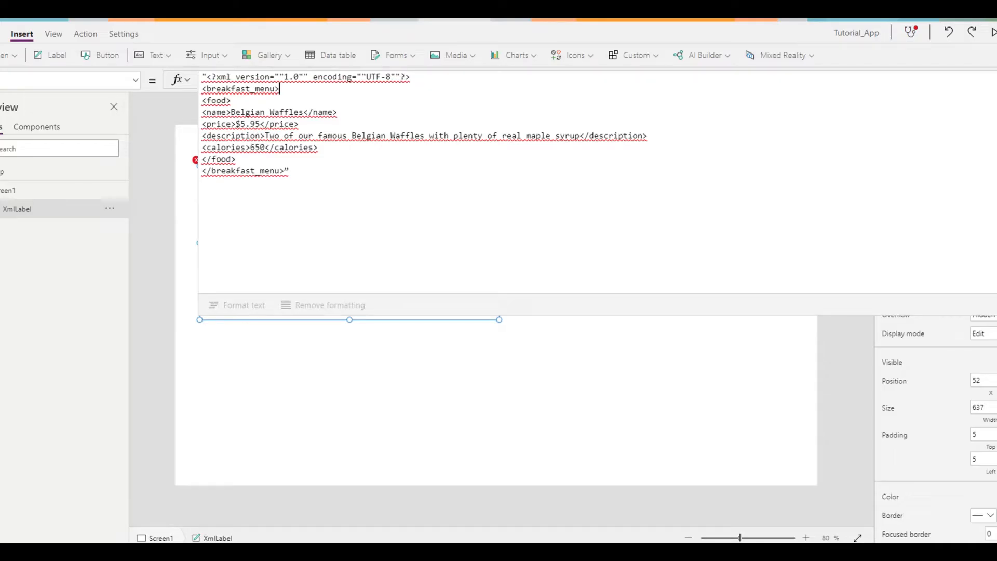
# Replace the closing curly quote after </breakfast_menu> with a straight double quote and collapse the formula editor.
pyautogui.press('Left')
pyautogui.press('Left')
pyautogui.press('Left')
pyautogui.press('Left')
pyautogui.press('Down')
pyautogui.press('Down')
pyautogui.press('Down')
pyautogui.press('Down')
pyautogui.press('Down')
pyautogui.press('Down')
pyautogui.press('Down')
pyautogui.press('Home')
pyautogui.press('Right')
pyautogui.press('Right')
pyautogui.press('End')
pyautogui.press('BackSpace')
pyautogui.write('"')
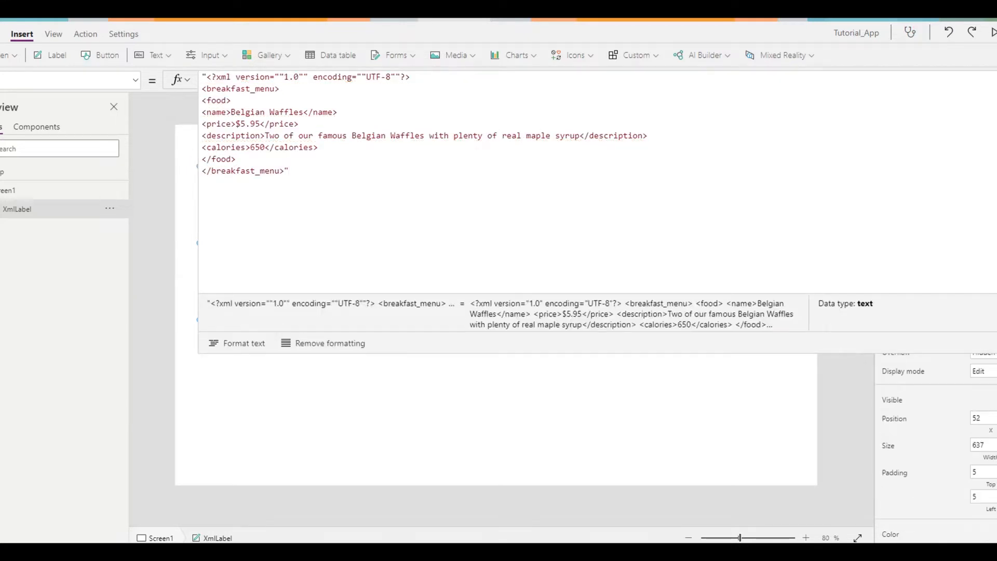
pyautogui.hotkey('ctrl', 'a')
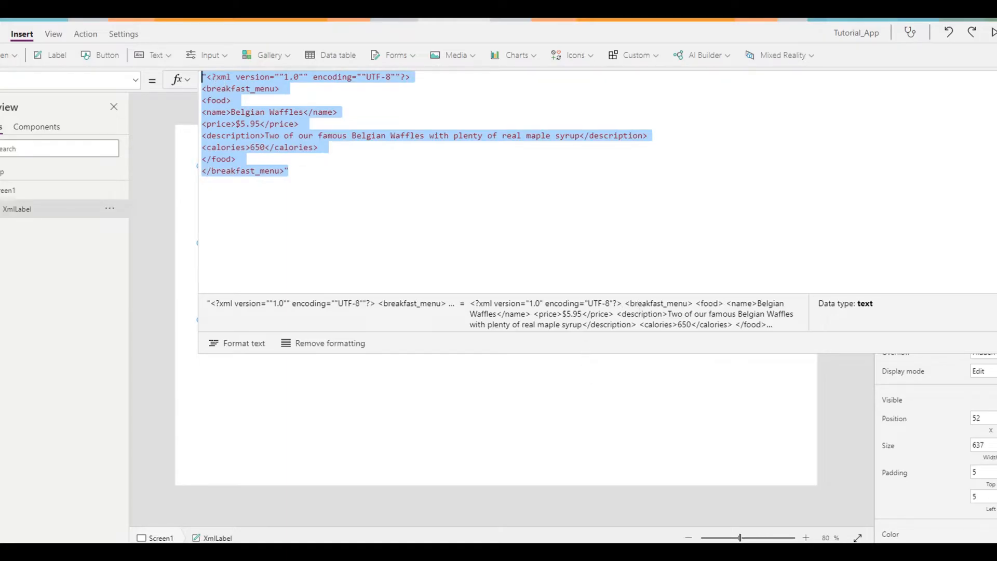
pyautogui.click(996, 80)
pyautogui.click(379, 278)
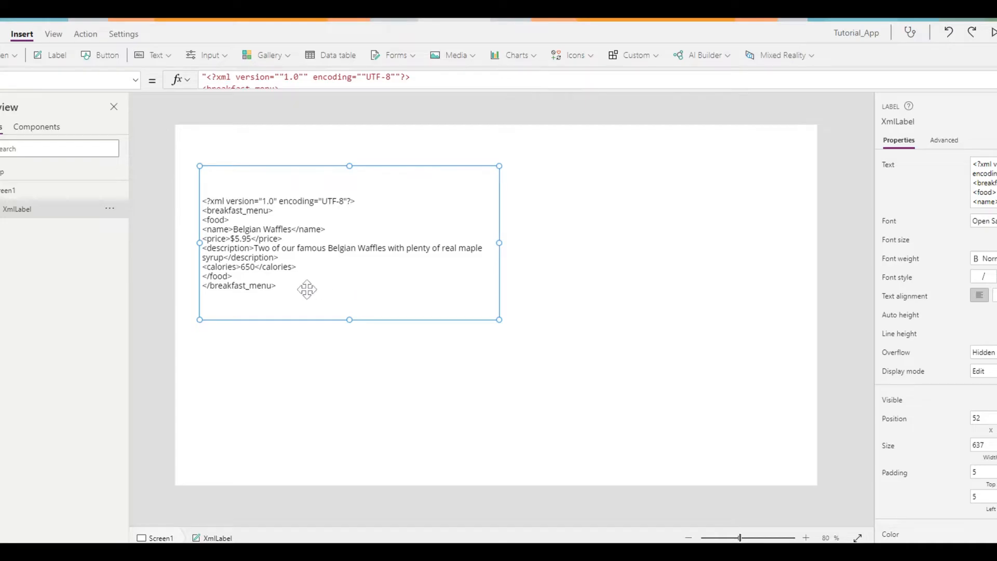
# Set the XML label's text to semibold in a larger font size and enlarge the label to a width of about 662.
pyautogui.click(992, 260)
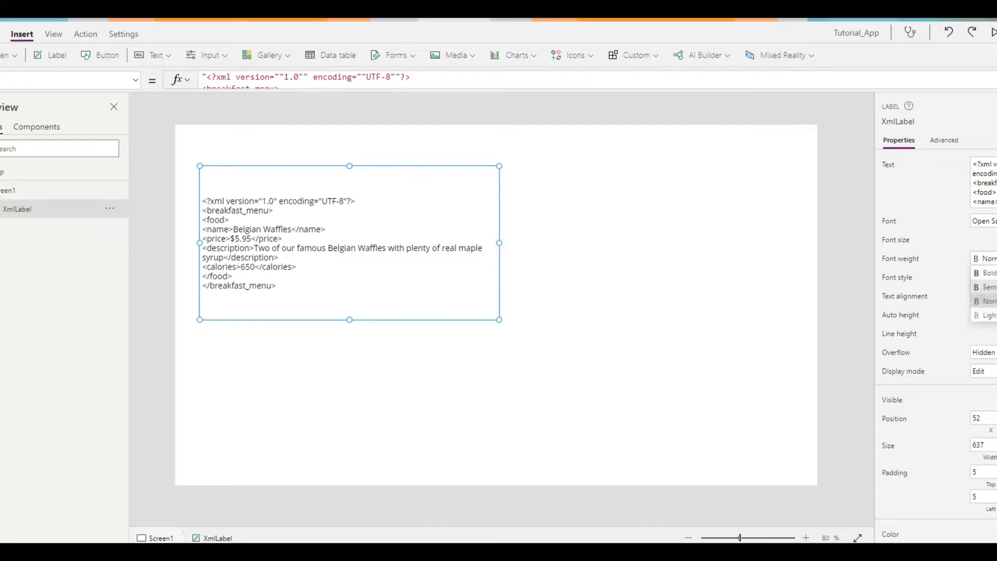
pyautogui.click(991, 287)
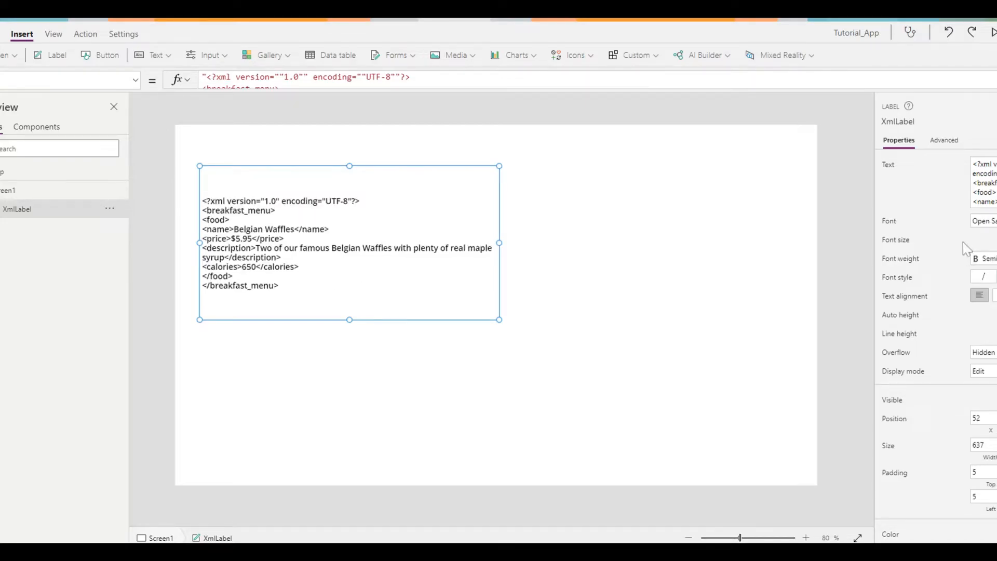
pyautogui.press('Return')
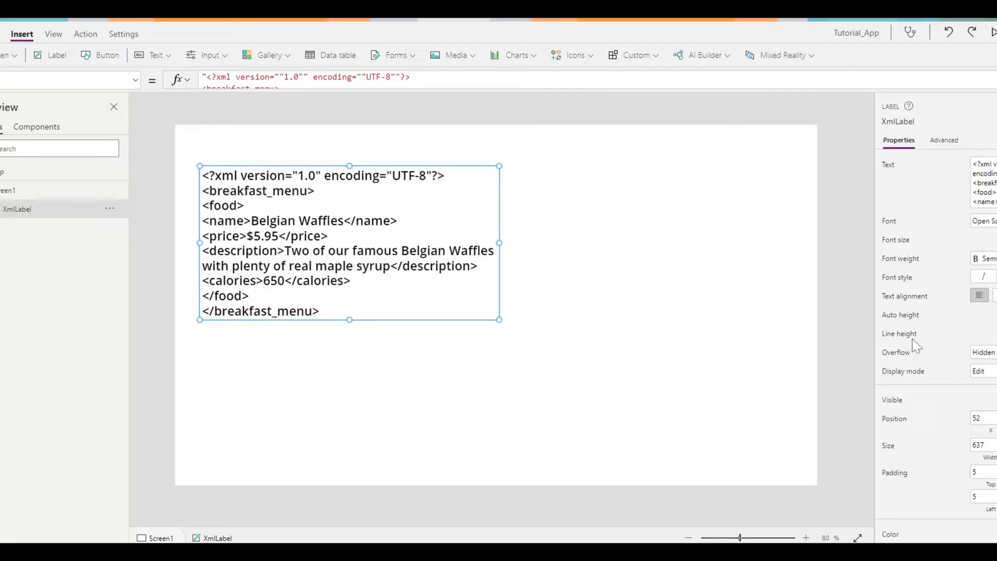
pyautogui.moveTo(499, 319); pyautogui.dragTo(509, 384)
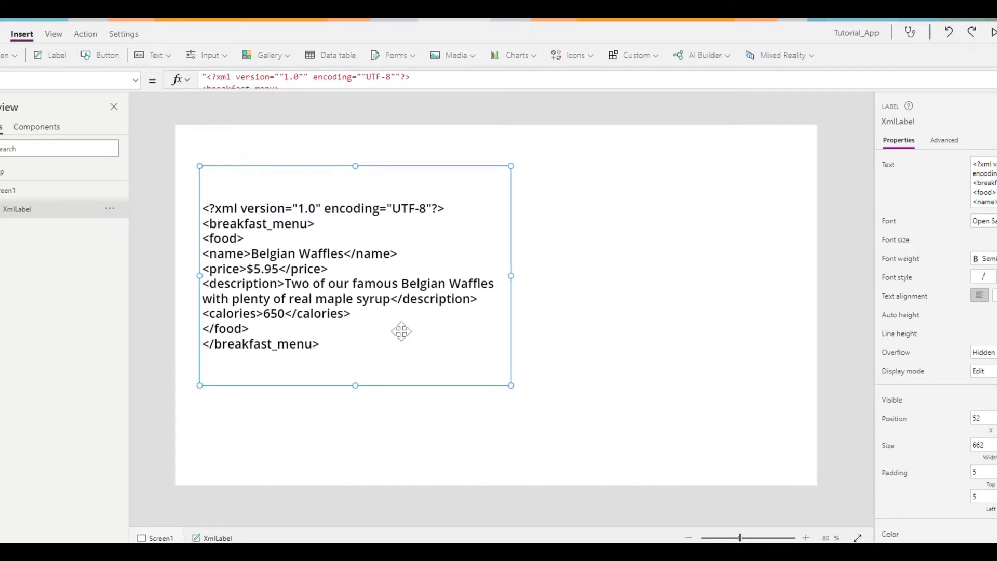
# Set the XML label's text color to dark blue from the theme colors.
pyautogui.scroll(-3, 914, 337)
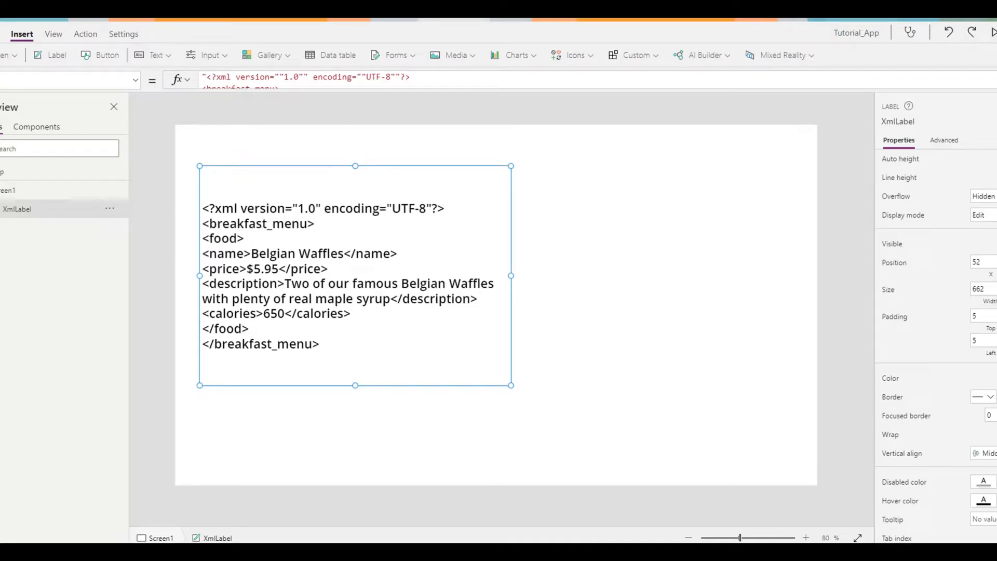
pyautogui.click(996, 378)
pyautogui.click(866, 317)
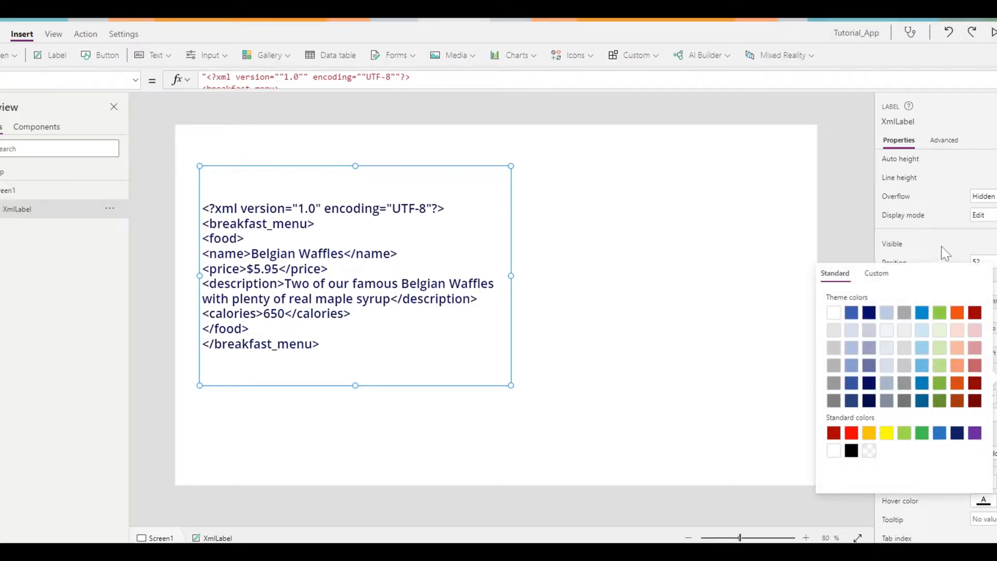
pyautogui.click(943, 248)
pyautogui.click(575, 365)
pyautogui.click(343, 291)
pyautogui.scroll(-3, 964, 479)
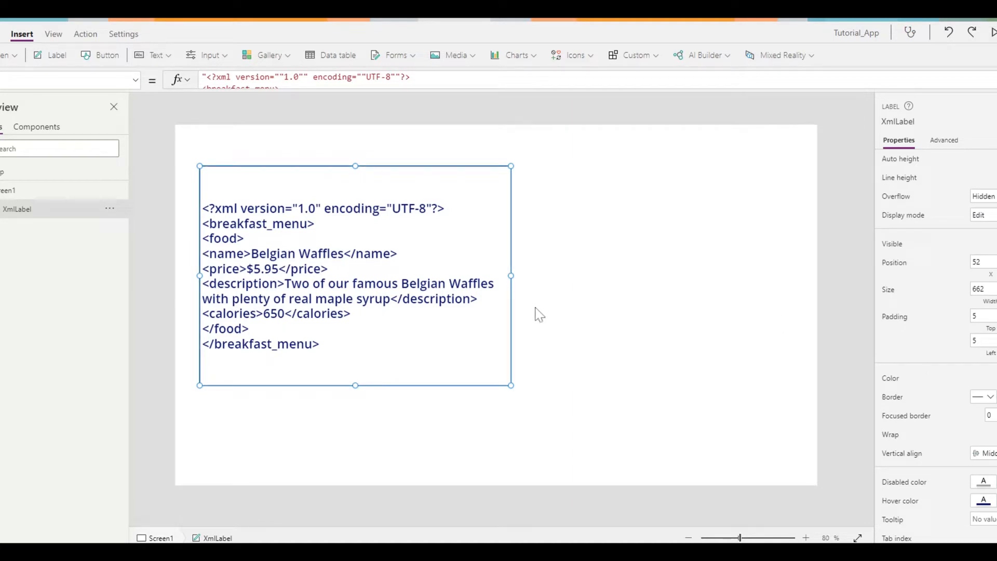
pyautogui.click(655, 426)
pyautogui.click(436, 350)
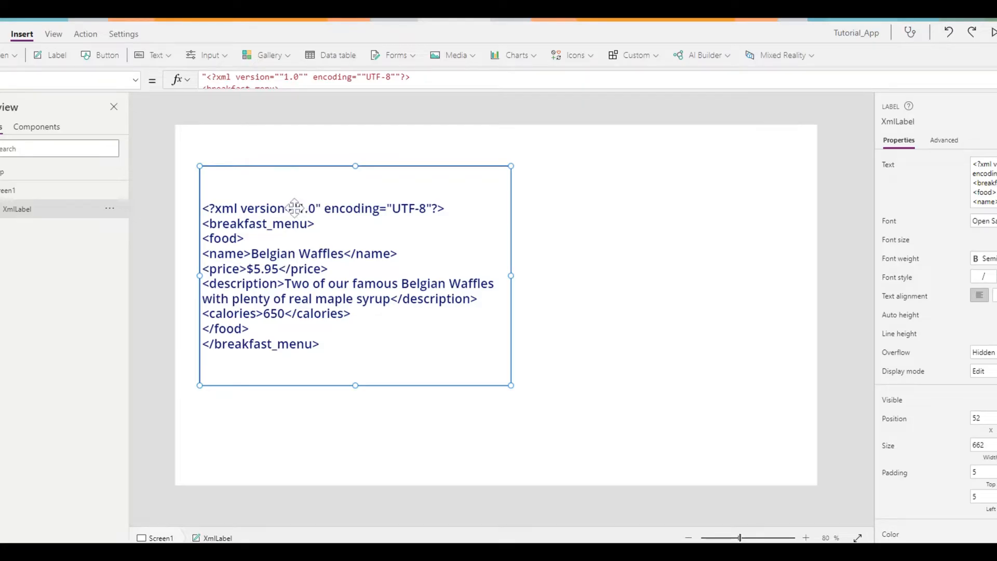
# Examine the doubled quotation marks around version 1.0 in the label's expanded Text formula.
pyautogui.click(462, 80)
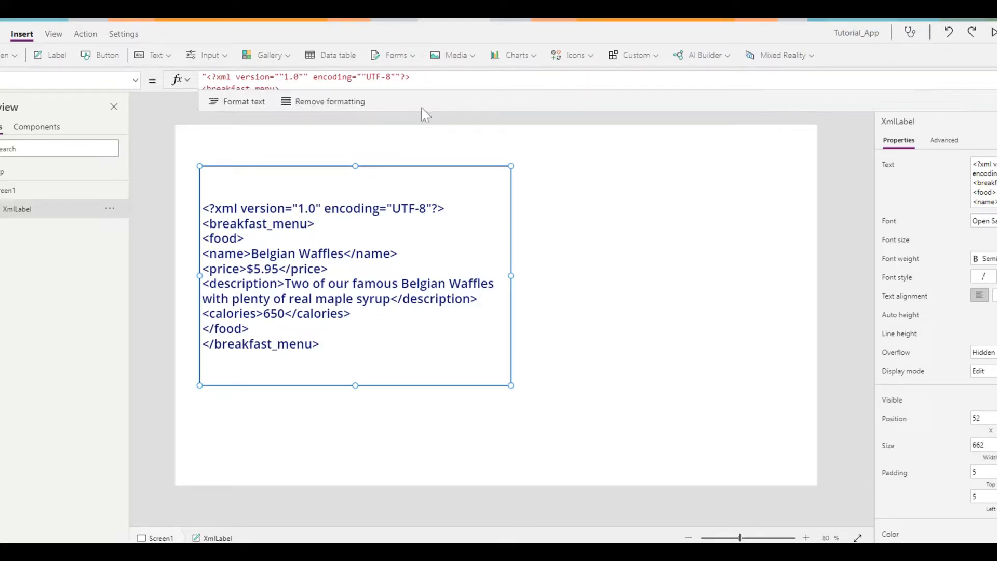
pyautogui.moveTo(424, 111); pyautogui.dragTo(424, 266)
pyautogui.click(400, 136)
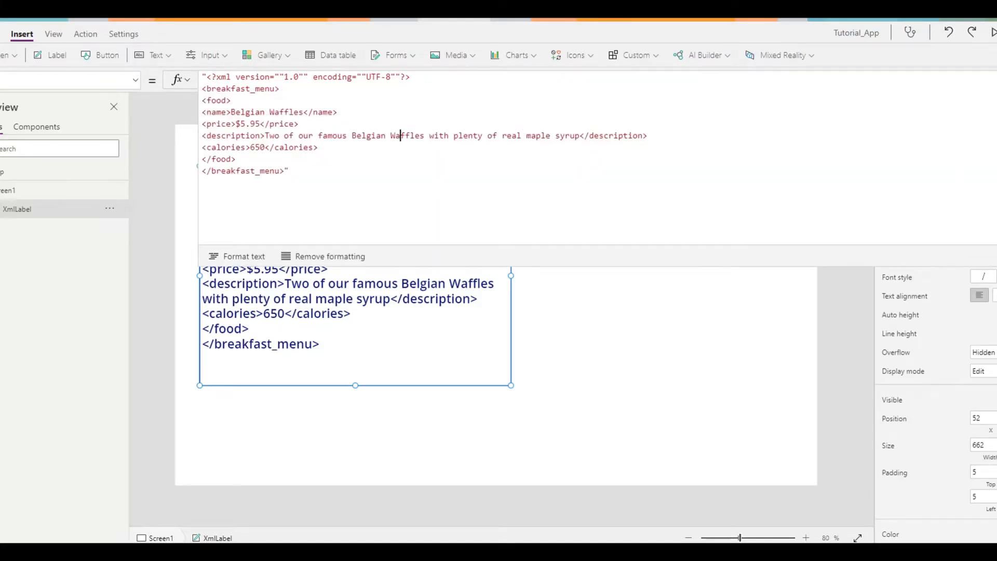
pyautogui.moveTo(275, 77); pyautogui.dragTo(284, 77)
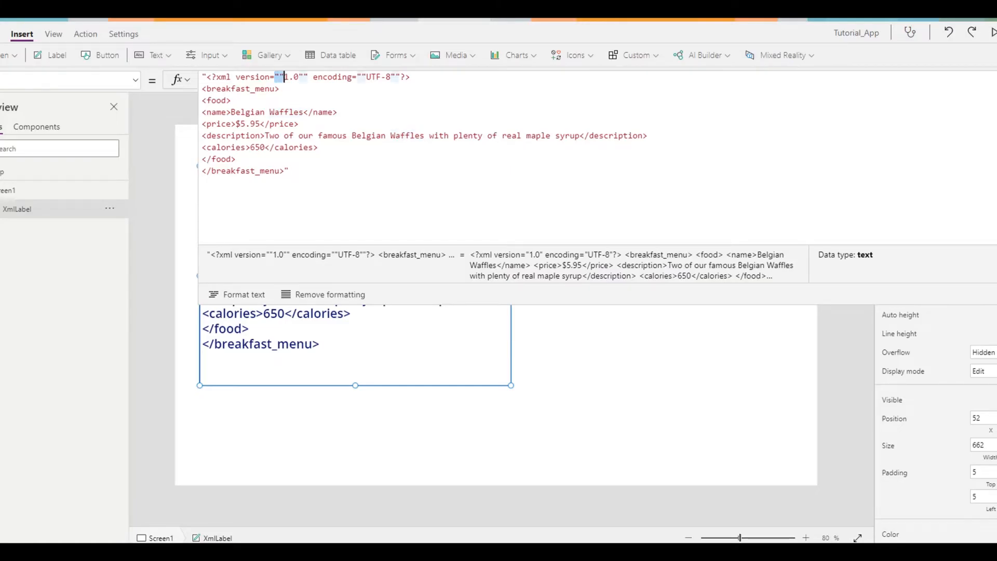
pyautogui.moveTo(299, 76); pyautogui.dragTo(309, 77)
pyautogui.click(308, 77)
pyautogui.click(996, 79)
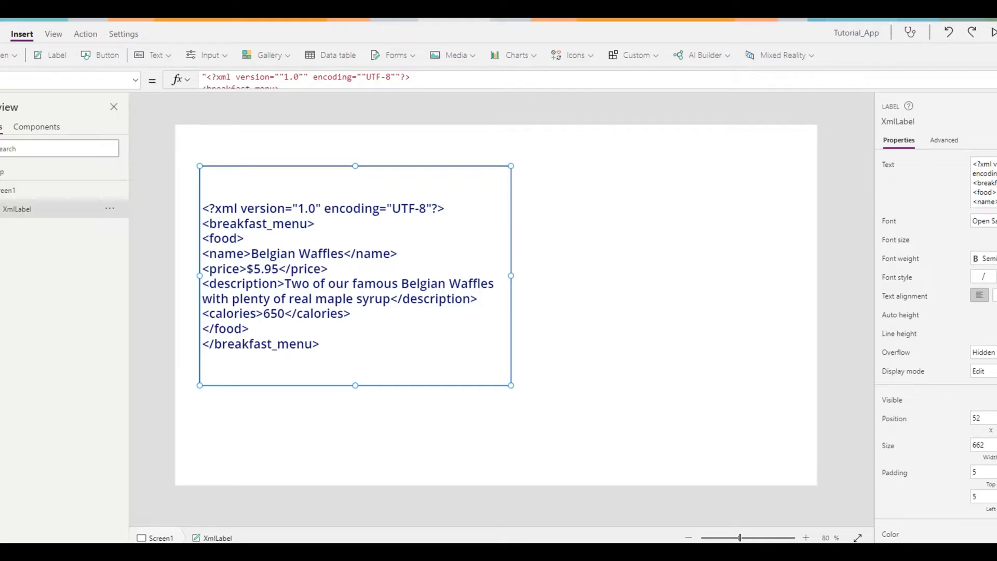
# In the XML label's Text formula, replace one of the doubled quotes before 1.0 with Char(34).
pyautogui.click(370, 73)
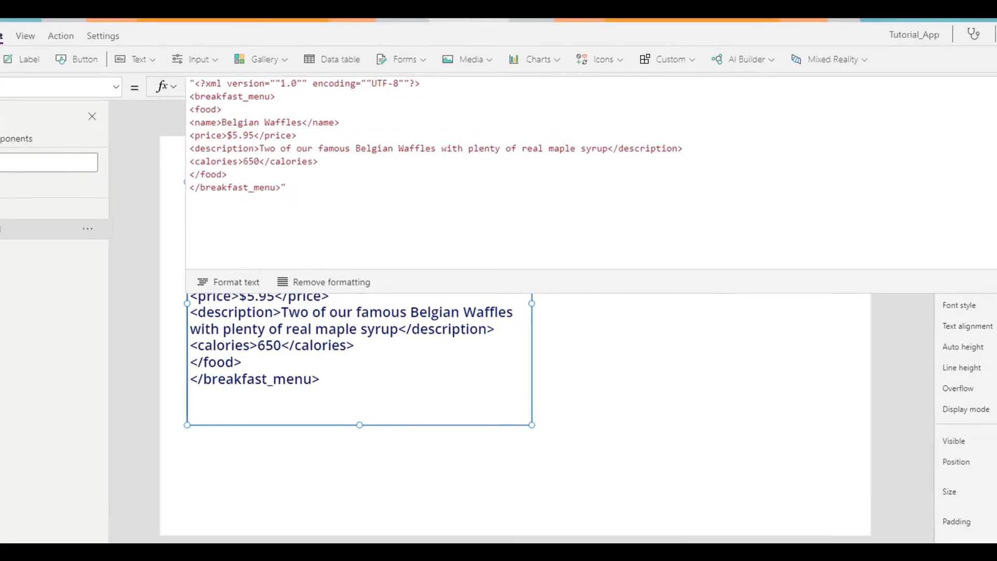
pyautogui.moveTo(275, 77); pyautogui.dragTo(313, 77)
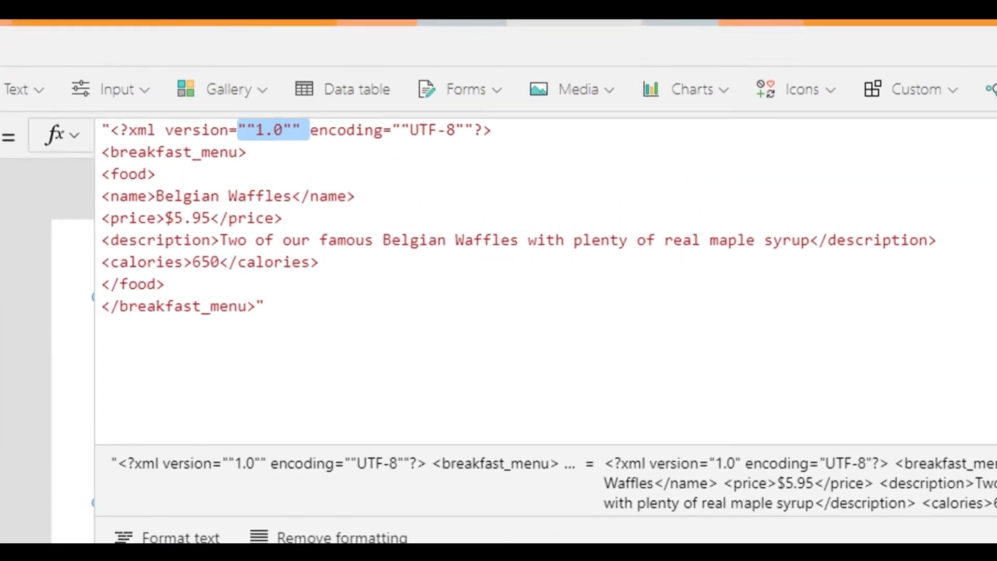
pyautogui.click(249, 152)
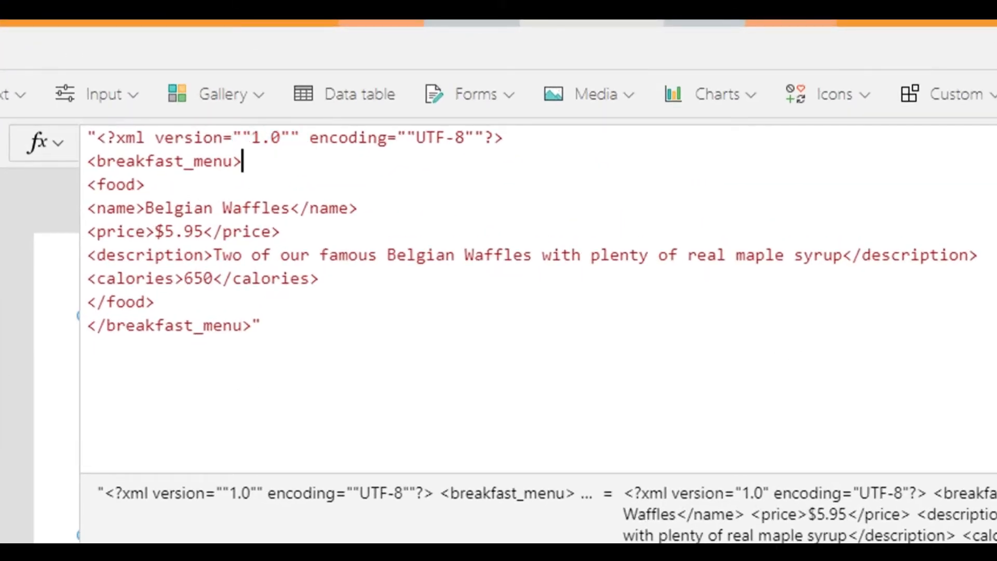
pyautogui.click(233, 138)
pyautogui.press('Delete')
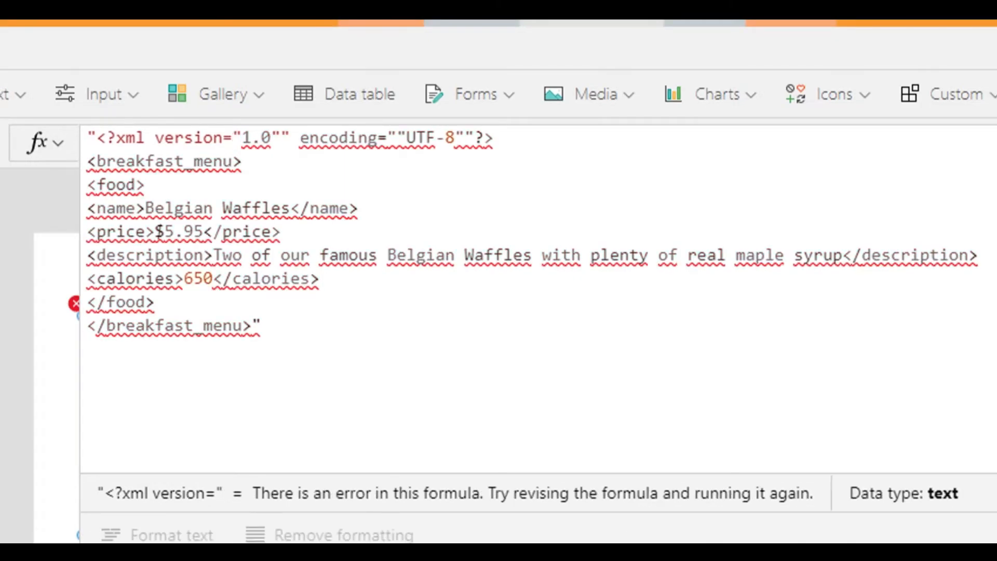
pyautogui.write('Char(34)')
# Replace one of the doubled quotes after 1.0 in the Text formula with Char(34).
pyautogui.press('Right')
pyautogui.press('Right')
pyautogui.press('Right')
pyautogui.press('Right')
pyautogui.press('Right')
pyautogui.press('Delete')
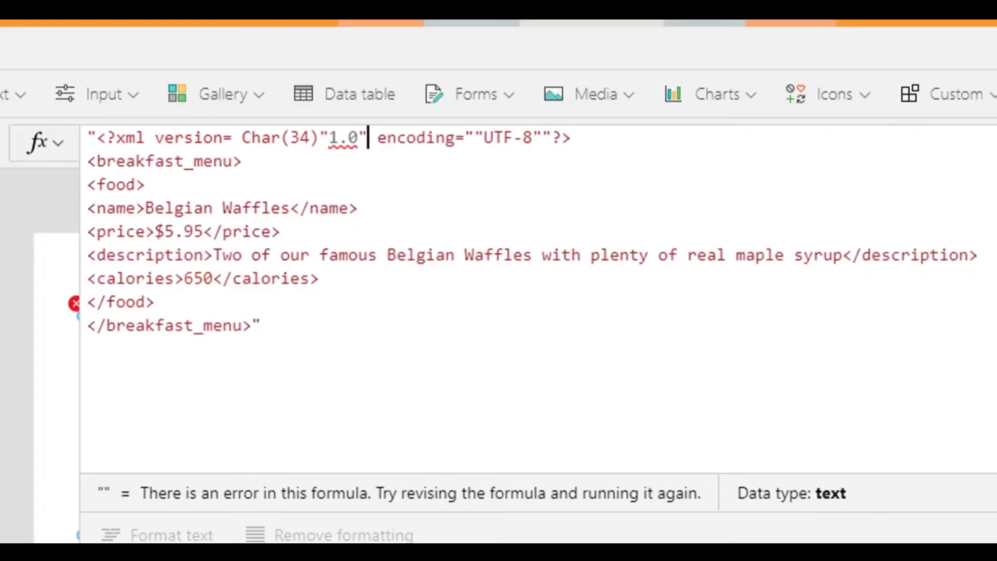
pyautogui.write('(Char')
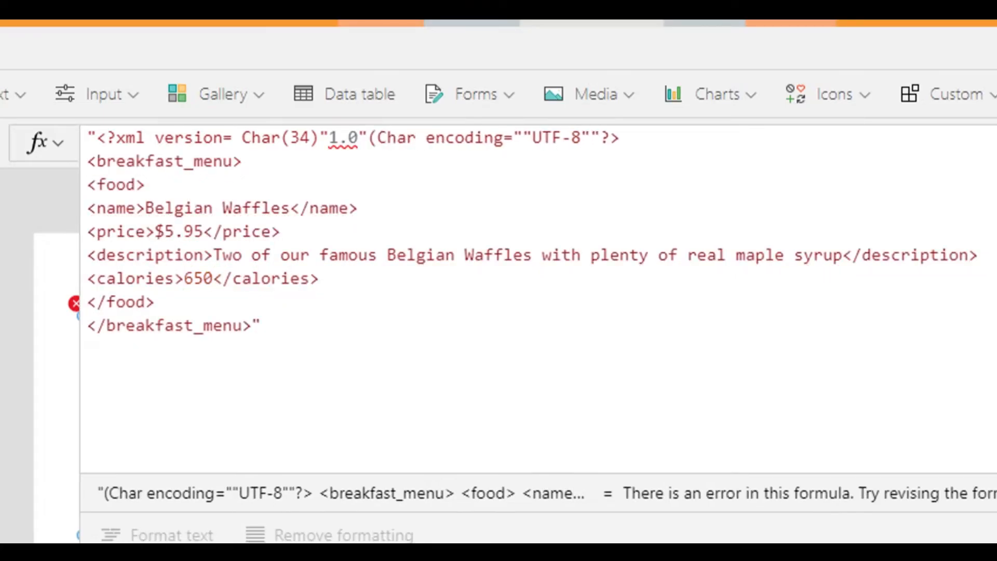
pyautogui.write('(')
pyautogui.press('BackSpace')
pyautogui.press('Left')
pyautogui.press('Left')
pyautogui.press('Left')
pyautogui.press('Left')
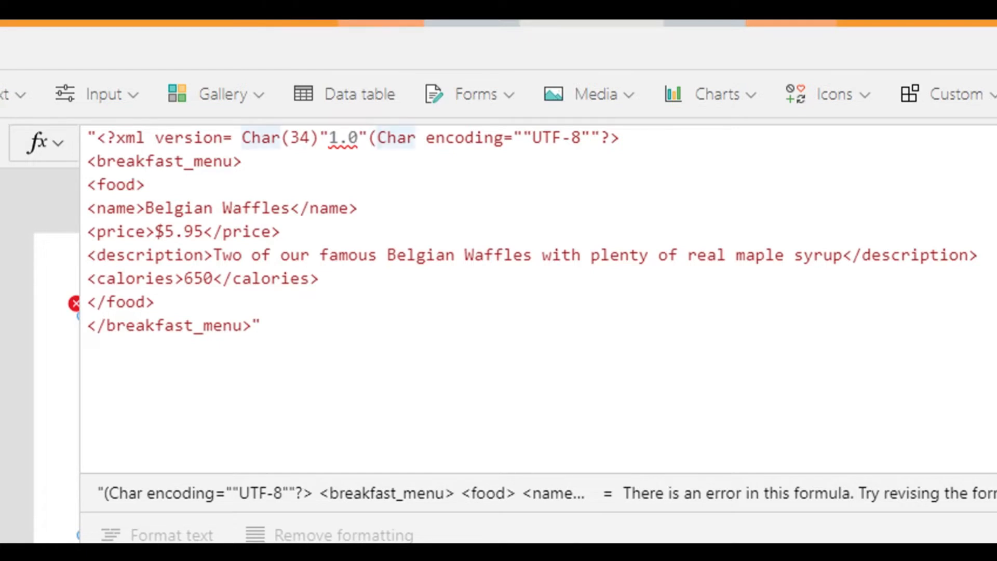
pyautogui.press('BackSpace')
pyautogui.press('Right')
pyautogui.press('Right')
pyautogui.press('Right')
pyautogui.press('Right')
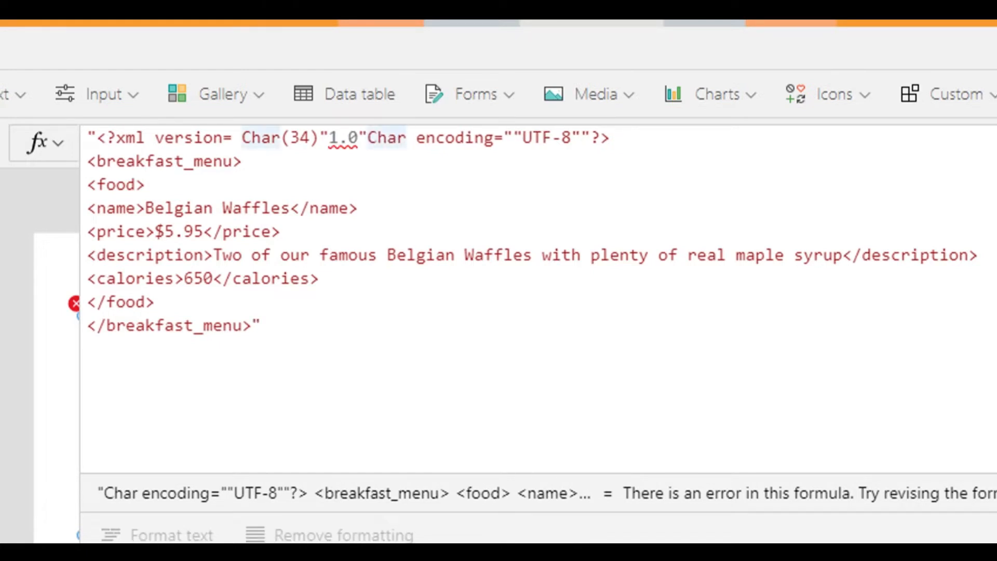
pyautogui.write('(34)')
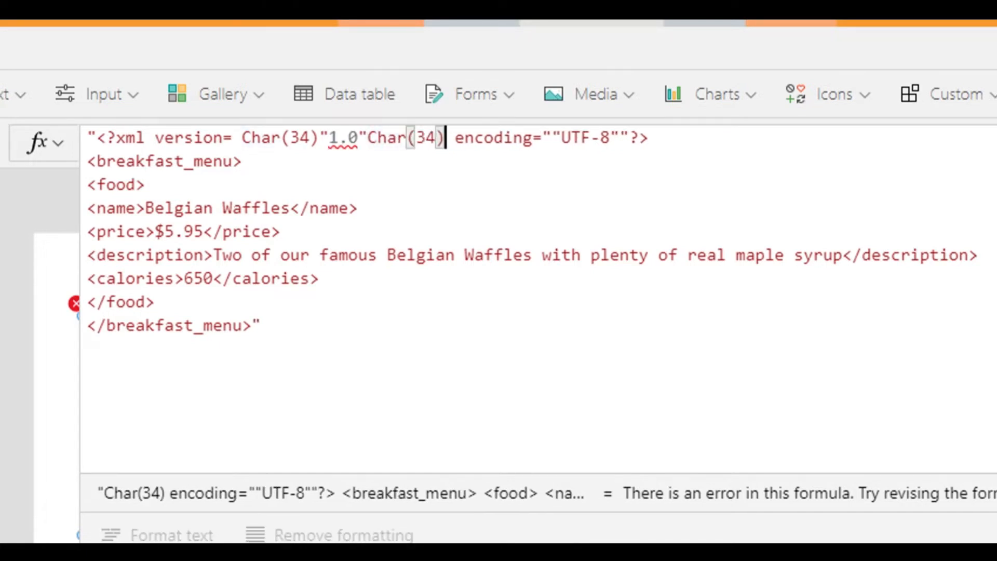
# Add & and an opening double quote between the second Char(34) and encoding.
pyautogui.press('Left')
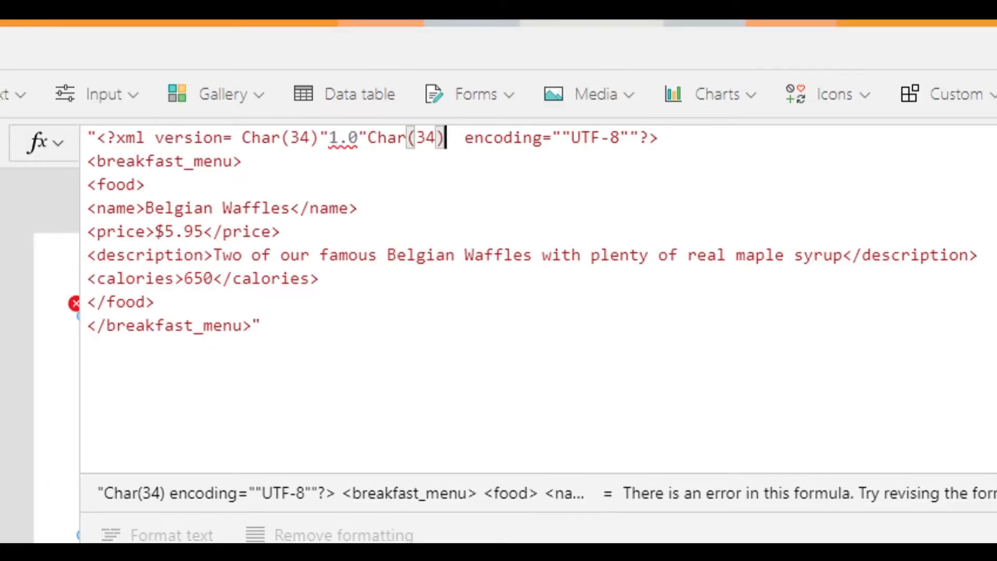
pyautogui.write('"')
pyautogui.press('Left')
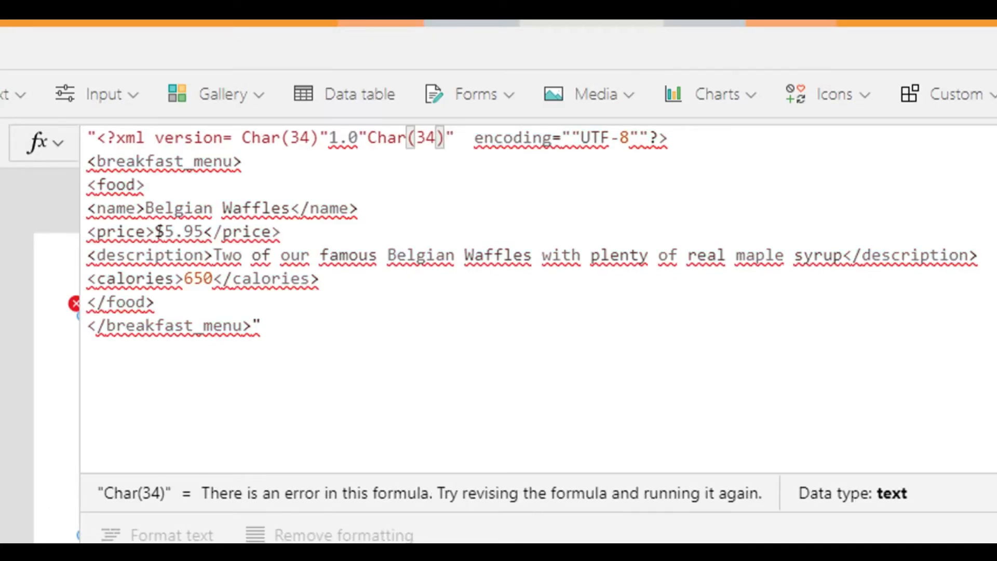
pyautogui.write('&')
pyautogui.press('Left')
# Close the string after version= with a double quote and join it to the first Char(34) with &.
pyautogui.press('Left')
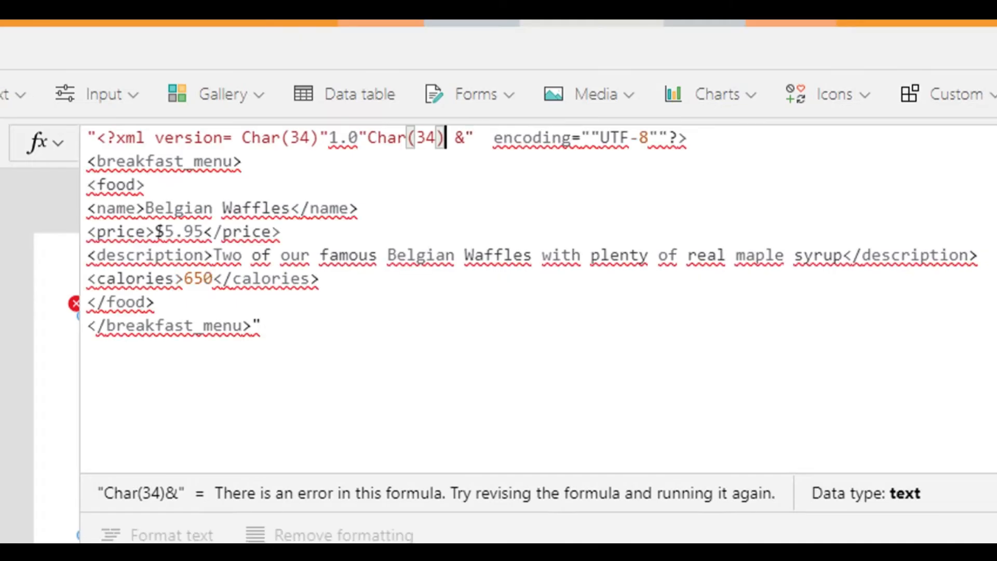
pyautogui.press('Left')
pyautogui.press('Left')
pyautogui.press('Left')
pyautogui.press('Left')
pyautogui.press('Left')
pyautogui.press('Left')
pyautogui.press('Left')
pyautogui.press('Left')
pyautogui.press('Left')
pyautogui.press('Left')
pyautogui.press('Left')
pyautogui.press('Left')
pyautogui.press('Left')
pyautogui.press('Left')
pyautogui.press('Left')
pyautogui.press('Left')
pyautogui.press('Left')
pyautogui.press('Left')
pyautogui.press('Left')
pyautogui.press('Left')
pyautogui.press('Right')
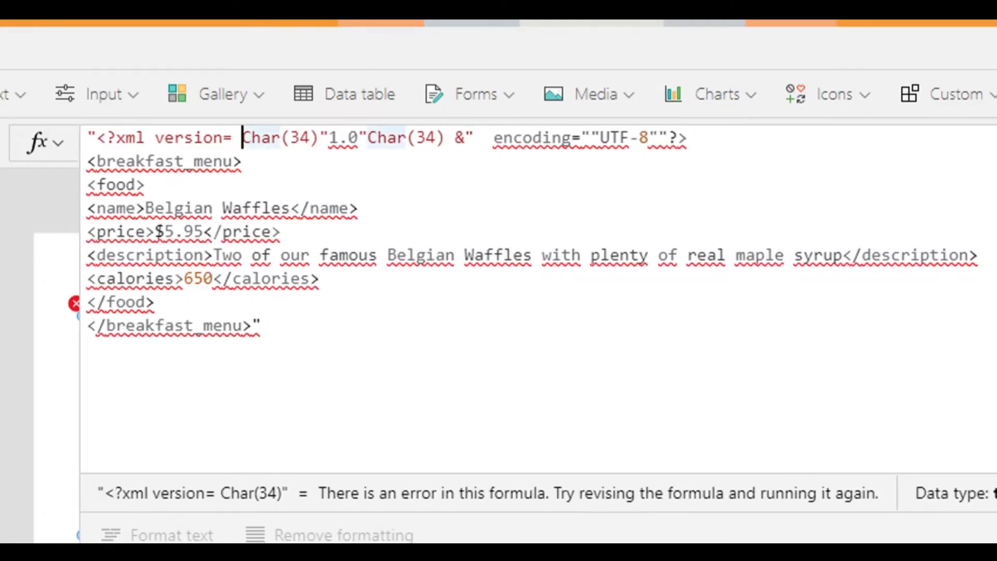
pyautogui.write('"&')
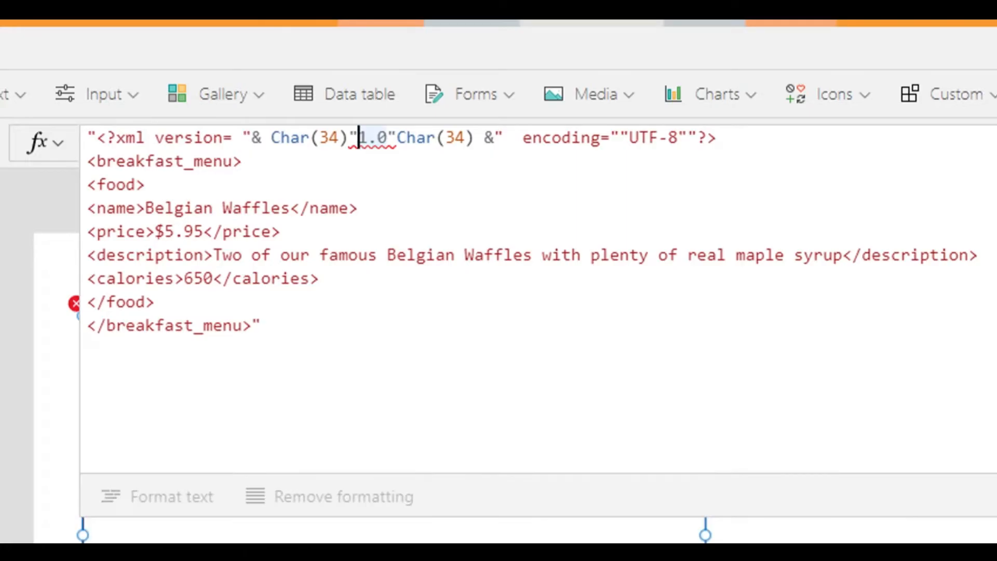
# Remove the remaining double quotes on both sides of 1.0 in the Text formula.
pyautogui.press('BackSpace')
pyautogui.press('Right')
pyautogui.press('Right')
pyautogui.press('Right')
pyautogui.press('Delete')
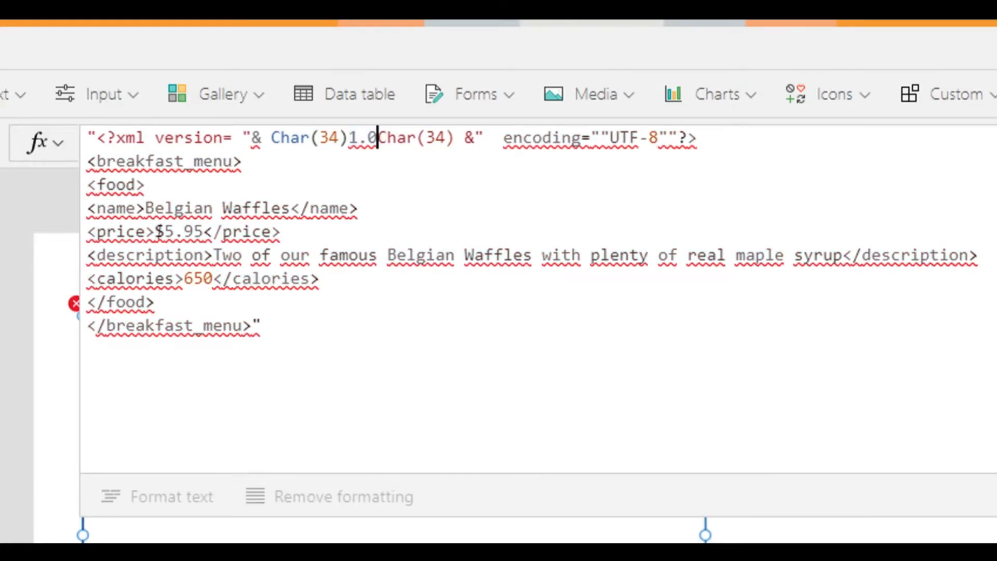
# Delete 1.0 from between the two Char(34) calls, leaving a space after the first call's closing parenthesis.
pyautogui.press('Left')
pyautogui.press('Left')
pyautogui.press('Left')
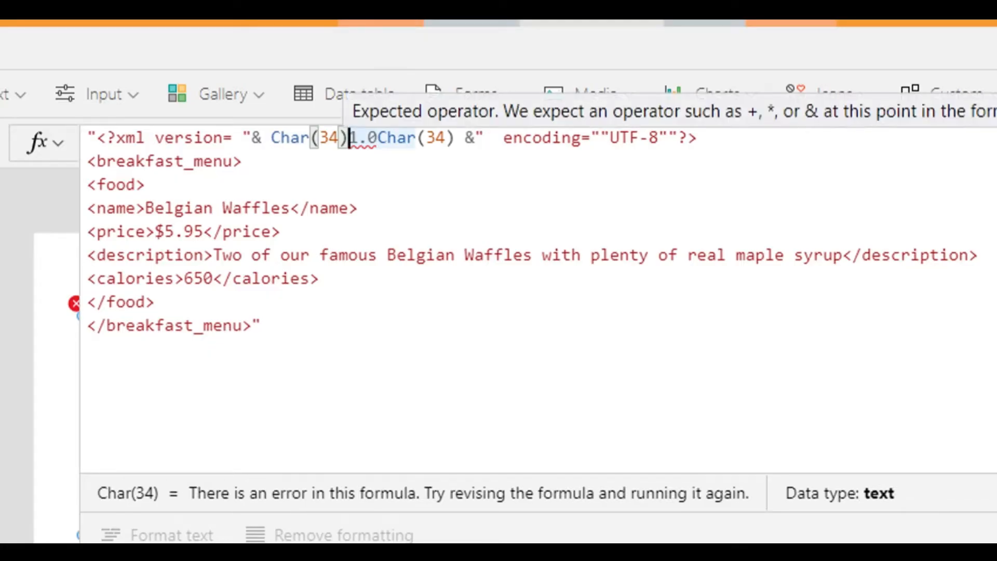
pyautogui.press('Right')
pyautogui.press('Right')
pyautogui.press('Right')
pyautogui.press('BackSpace')
pyautogui.press('BackSpace')
pyautogui.press('BackSpace')
pyautogui.press('BackSpace')
pyautogui.press('BackSpace')
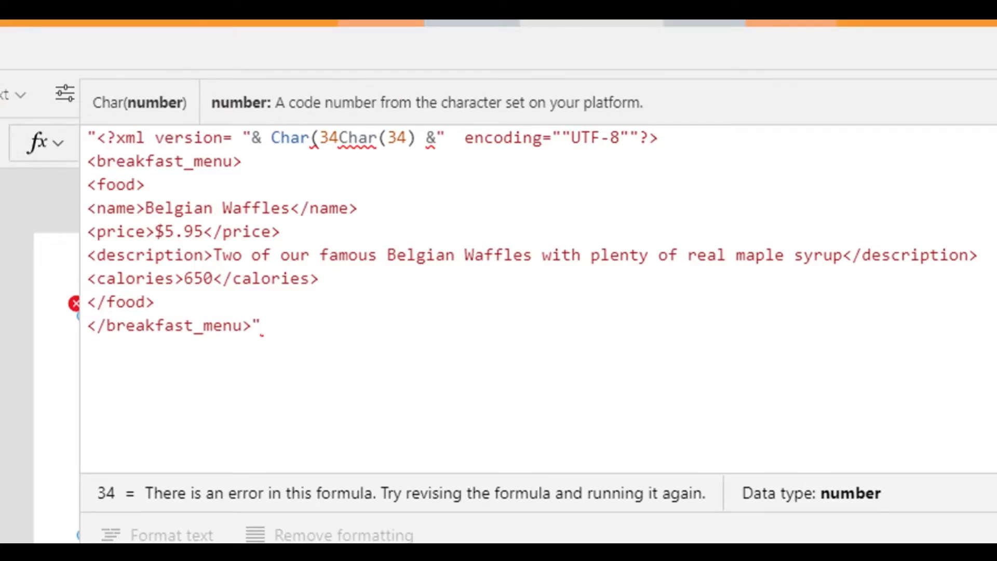
pyautogui.write(') ')
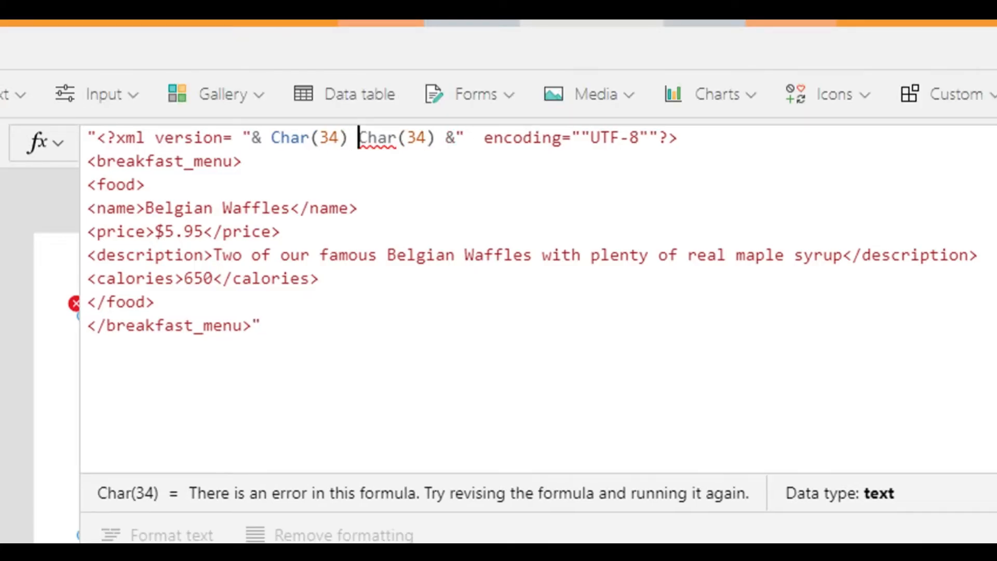
pyautogui.write('"')
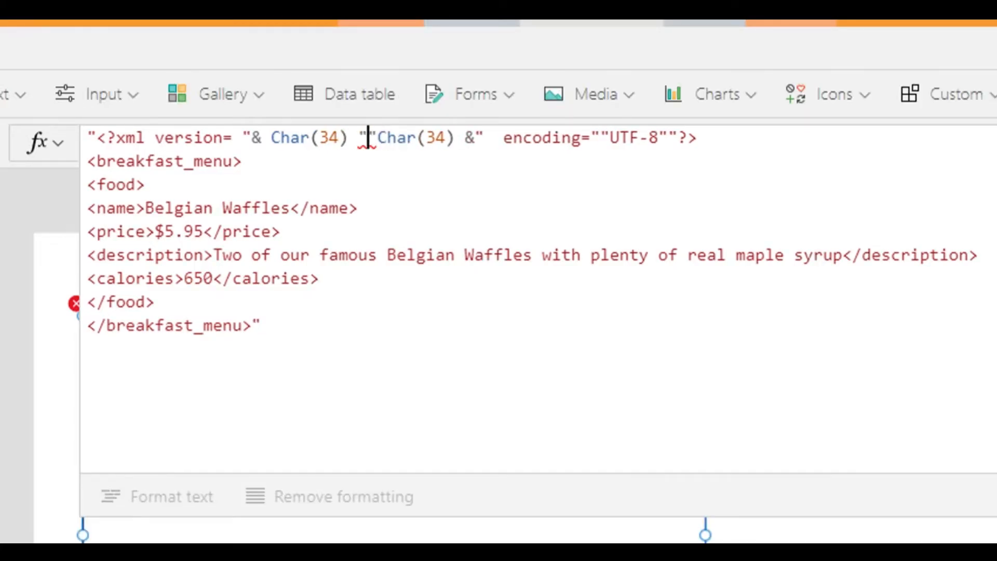
# Insert & 1.0 & between the two Char(34) calls and collapse the formula editor.
pyautogui.press('BackSpace')
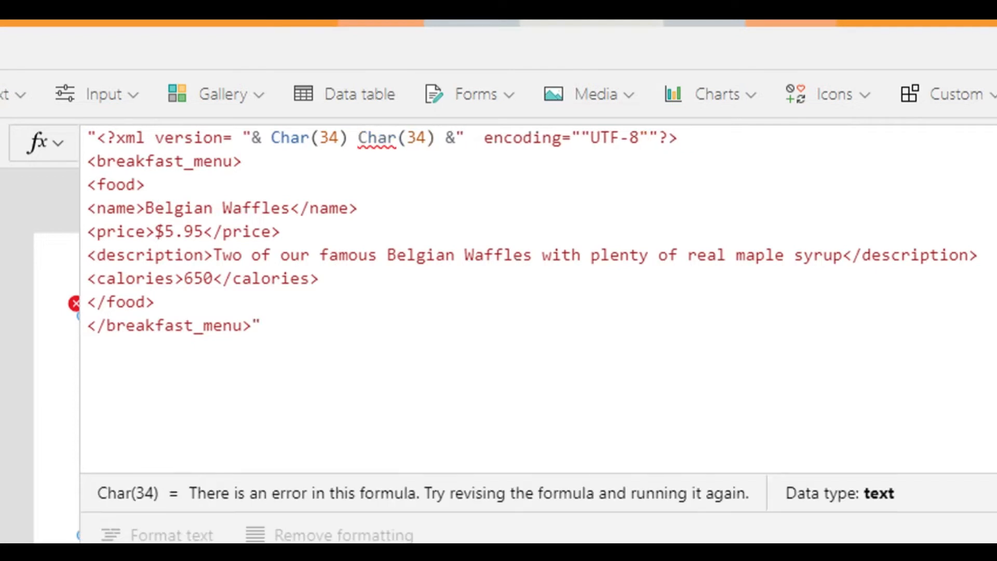
pyautogui.write('&&')
pyautogui.press('Left')
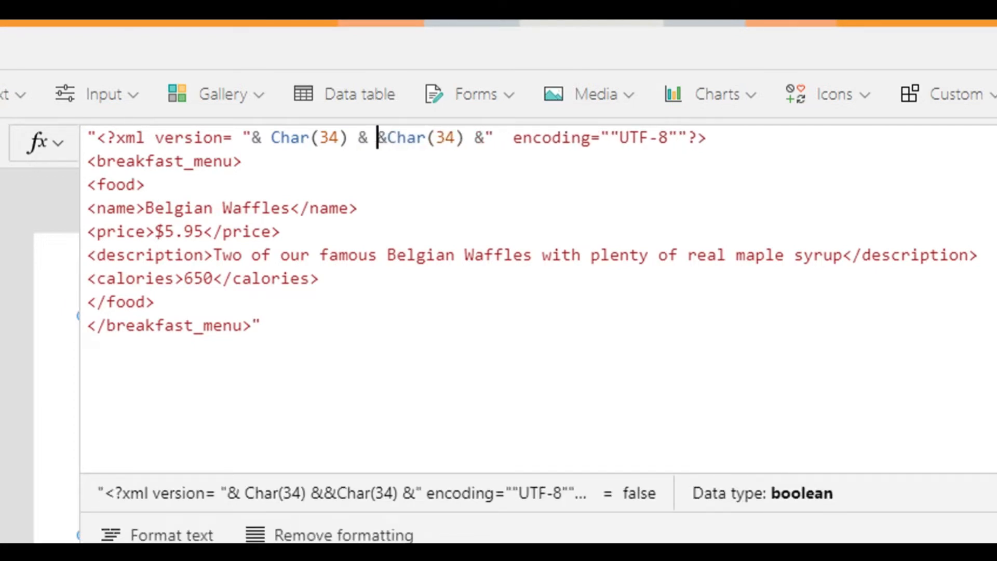
pyautogui.write('1.0')
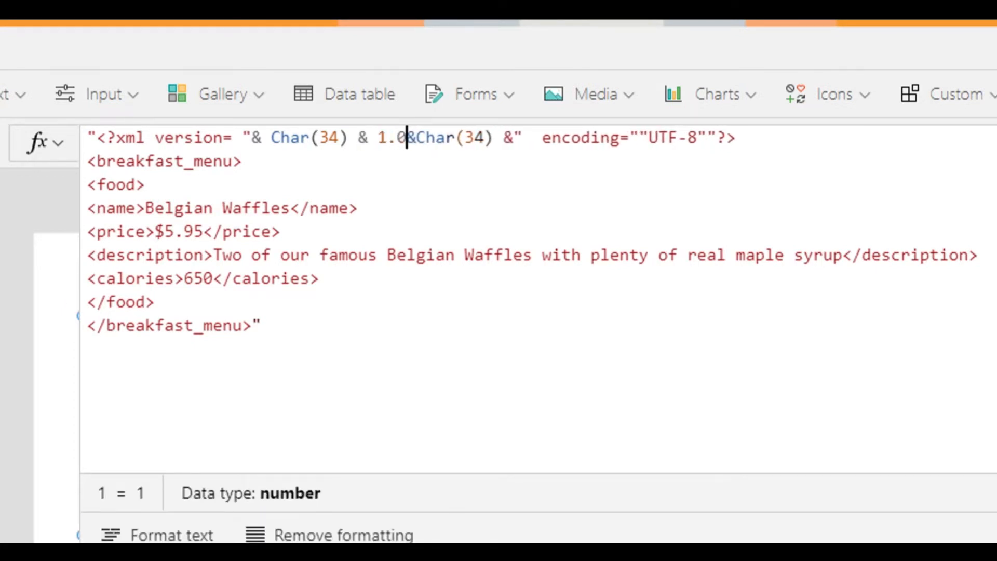
pyautogui.moveTo(524, 138); pyautogui.dragTo(251, 137)
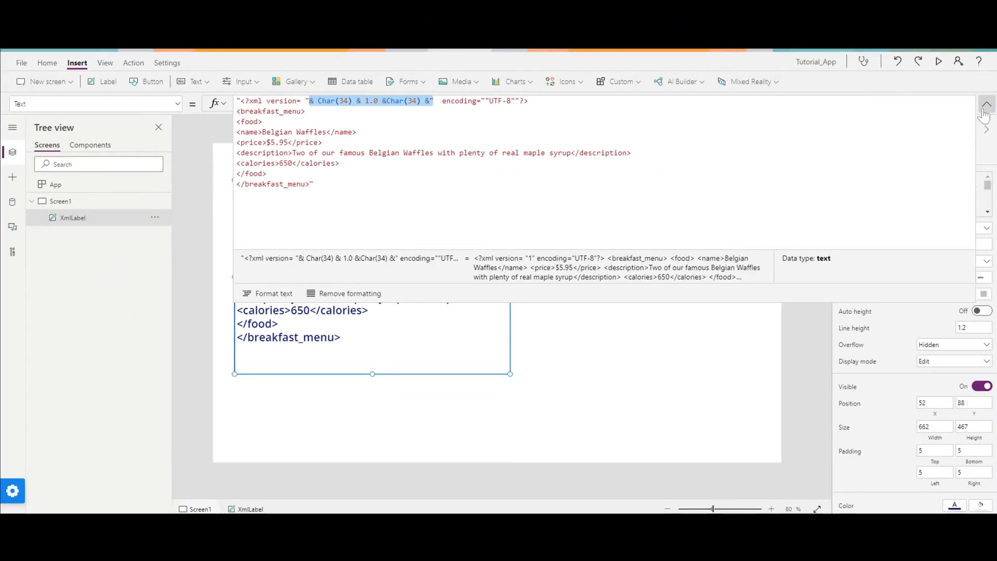
pyautogui.click(987, 103)
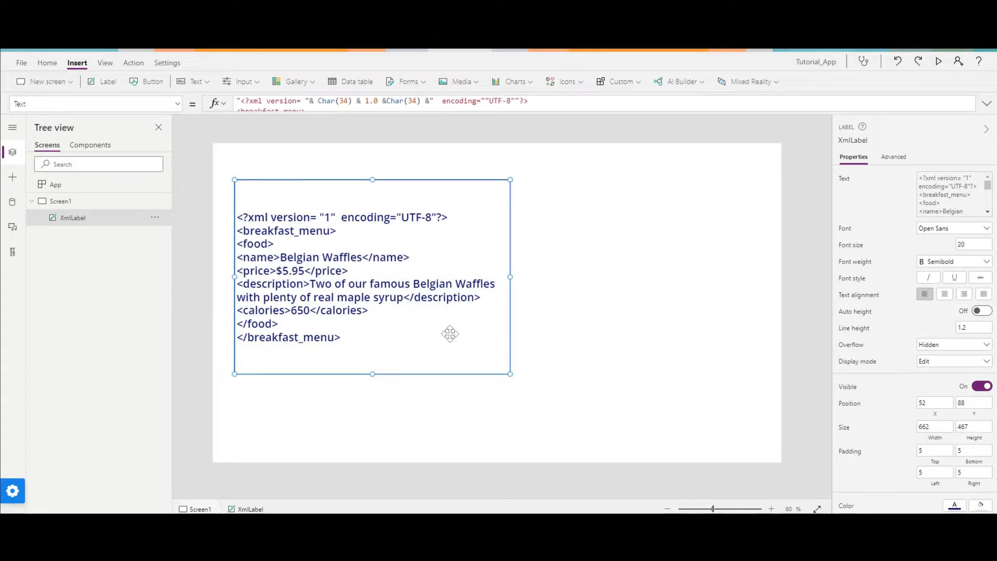
# Insert a button on Screen1 and place it to the lower right of the XML label, at about X 1068, Y 648.
pyautogui.click(706, 327)
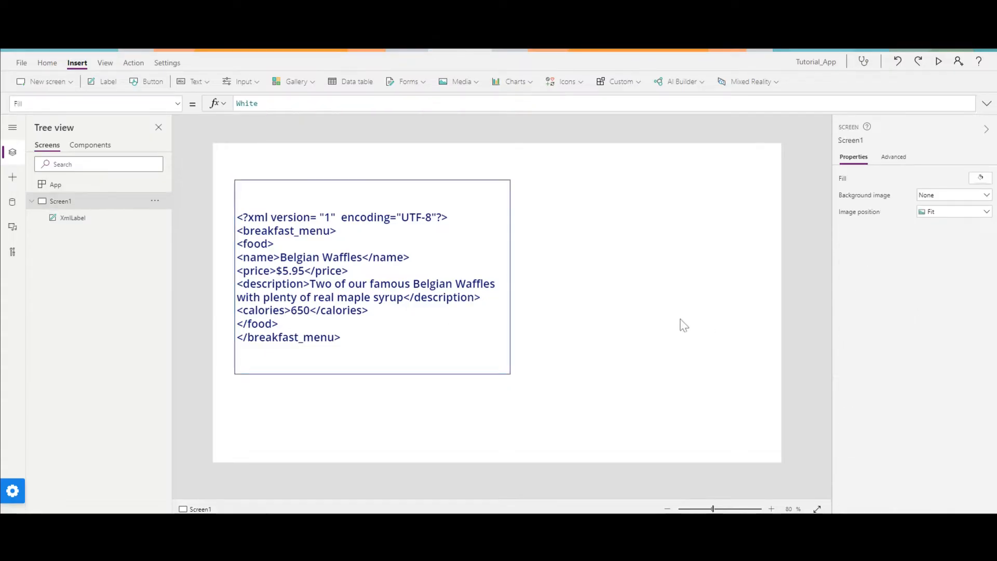
pyautogui.click(141, 82)
pyautogui.moveTo(283, 170); pyautogui.dragTo(675, 422)
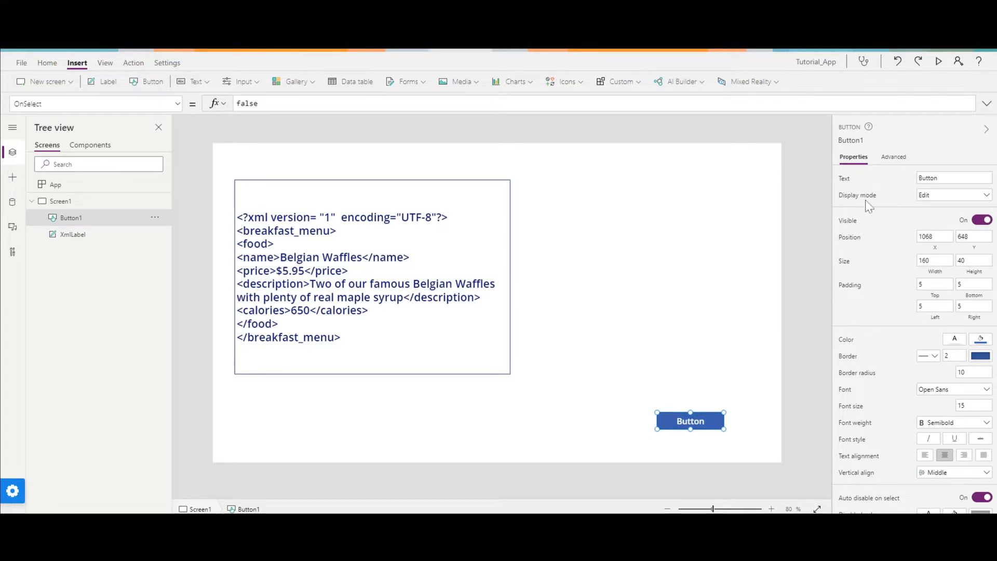
# Set the new button's text to Collection.
pyautogui.click(918, 178)
pyautogui.write('Co')
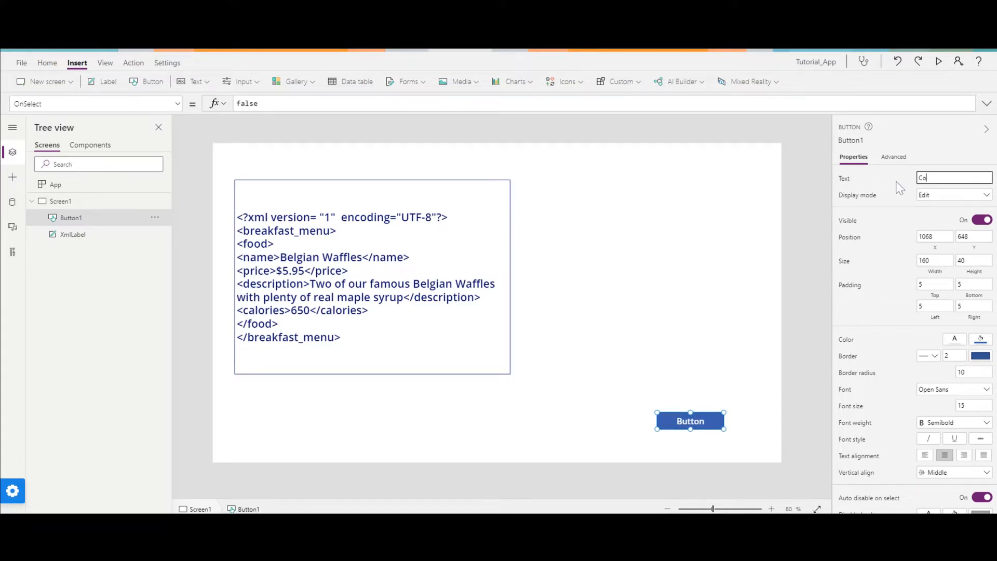
pyautogui.write('llectionm')
pyautogui.press('BackSpace')
pyautogui.press('BackSpace')
pyautogui.click(688, 422)
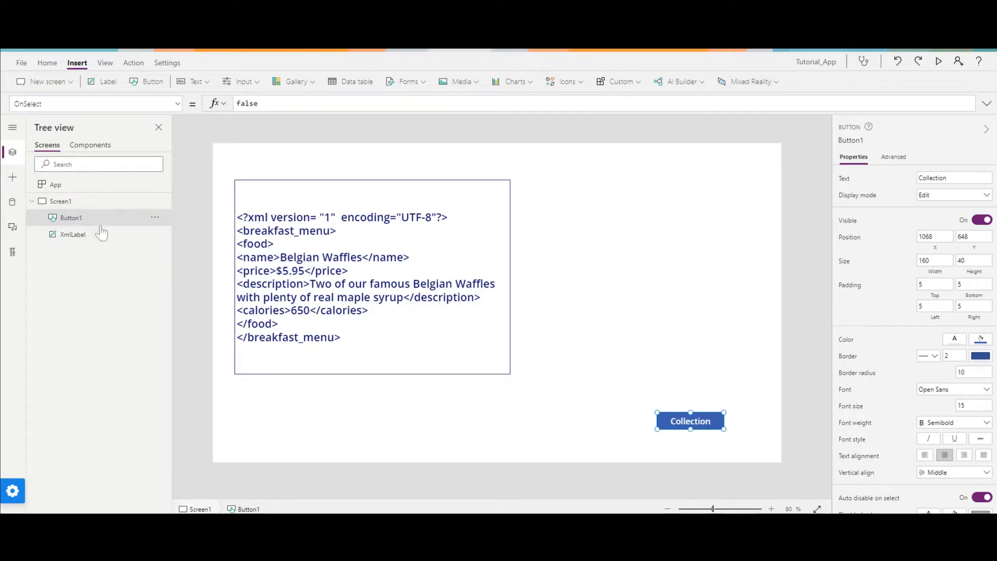
# Rename the Collection button control to ColBtn.
pyautogui.doubleClick(83, 218)
pyautogui.write('C')
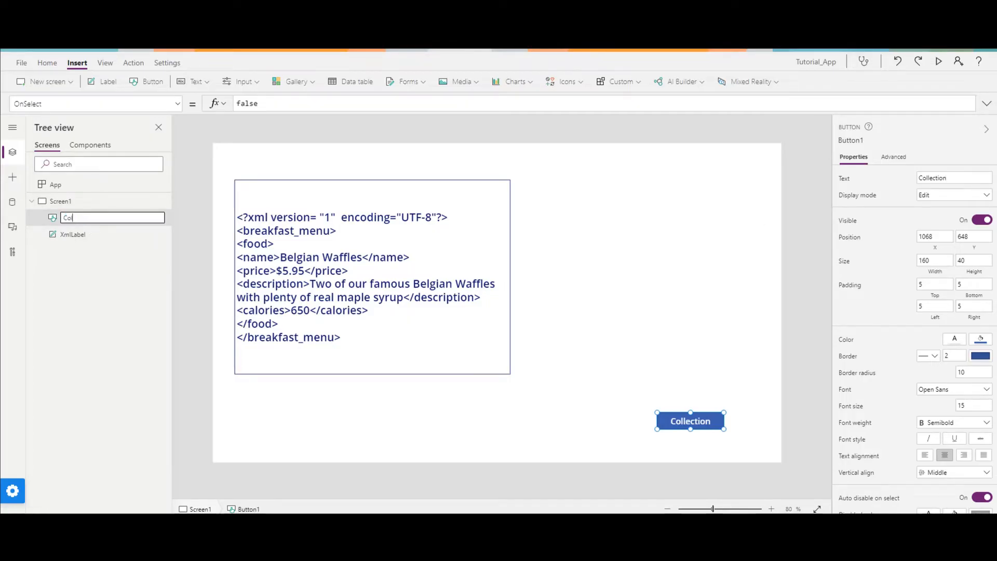
pyautogui.write('olBtn')
pyautogui.press('Return')
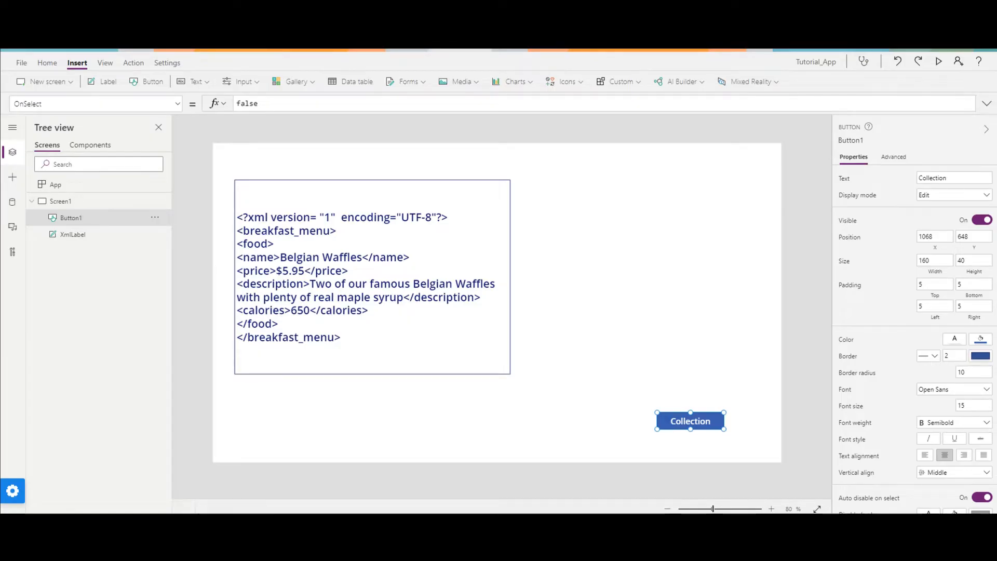
pyautogui.doubleClick(83, 220)
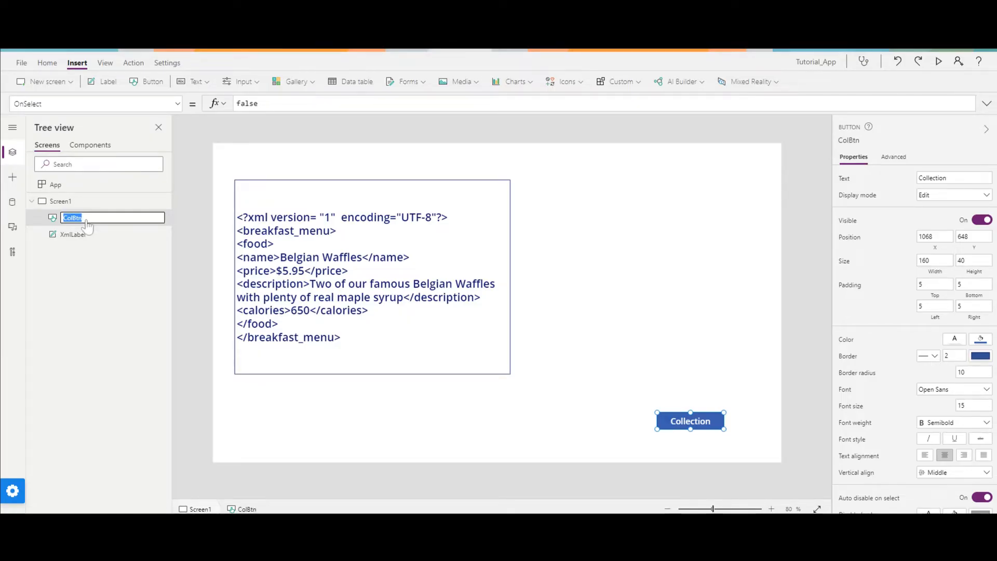
pyautogui.click(108, 287)
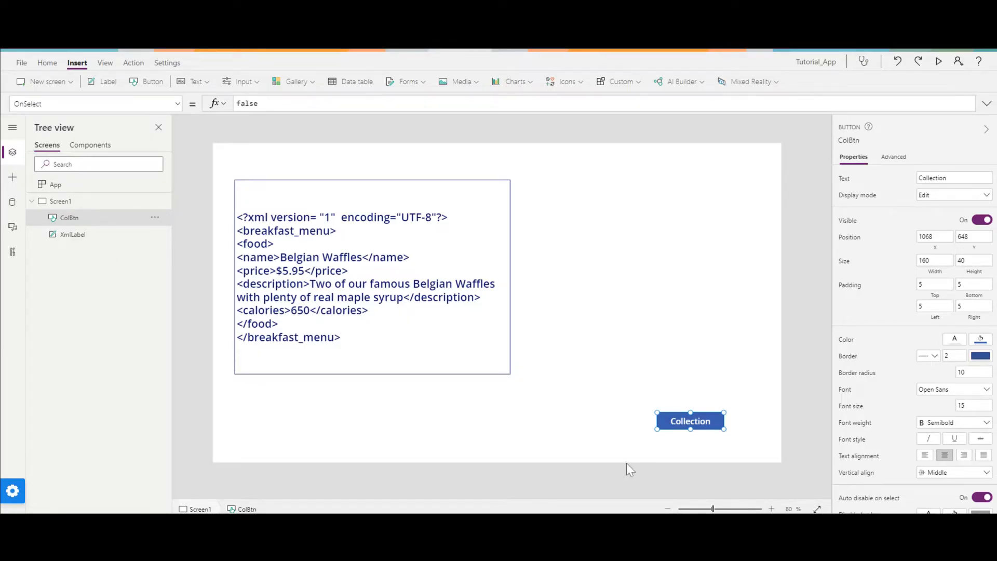
# Narrow the XML label to a width of 650.
pyautogui.click(423, 317)
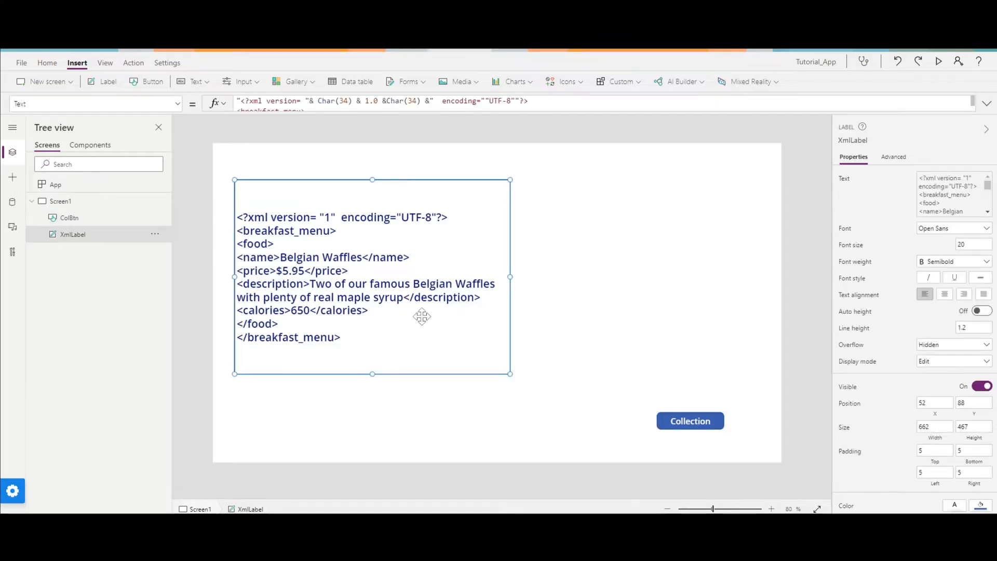
pyautogui.click(689, 420)
pyautogui.click(503, 268)
pyautogui.moveTo(511, 276)
pyautogui.mouseDown()
pyautogui.moveTo(482, 278)
pyautogui.moveTo(514, 283)
pyautogui.mouseUp()
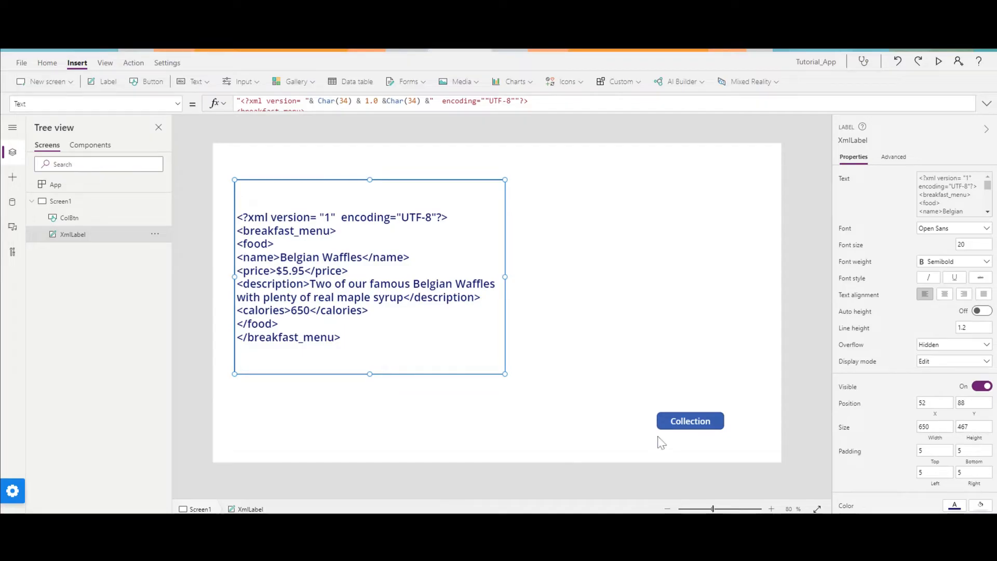
# Replace ColBtn's OnSelect formula with the copied ClearCollect formula that fills colBreakfastMenu with Pancake, Fried Egg, and Bread and Coffee records.
pyautogui.click(667, 420)
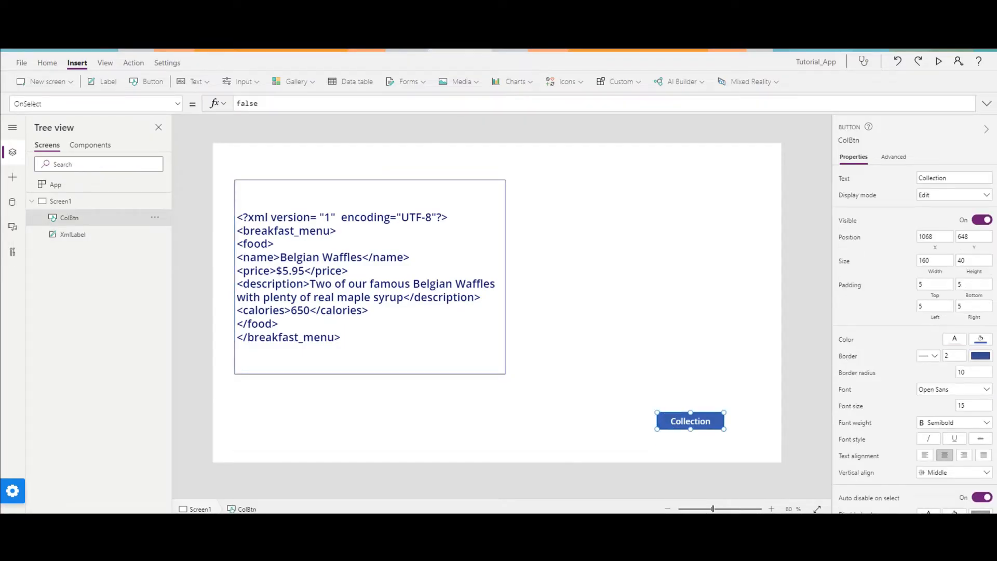
pyautogui.click(986, 104)
pyautogui.moveTo(259, 104); pyautogui.dragTo(235, 104)
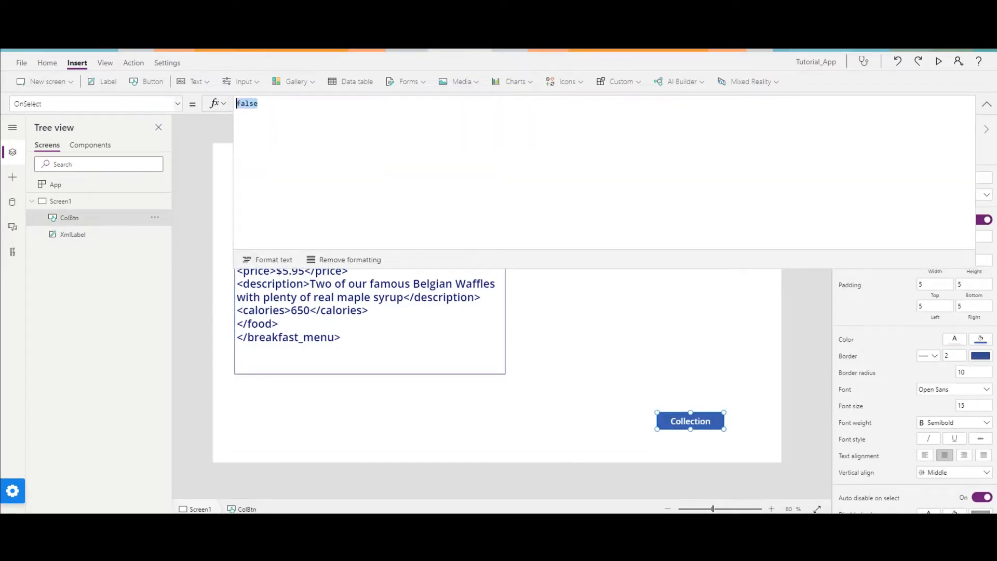
pyautogui.press('BackSpace')
pyautogui.hotkey('ctrl', 'v')
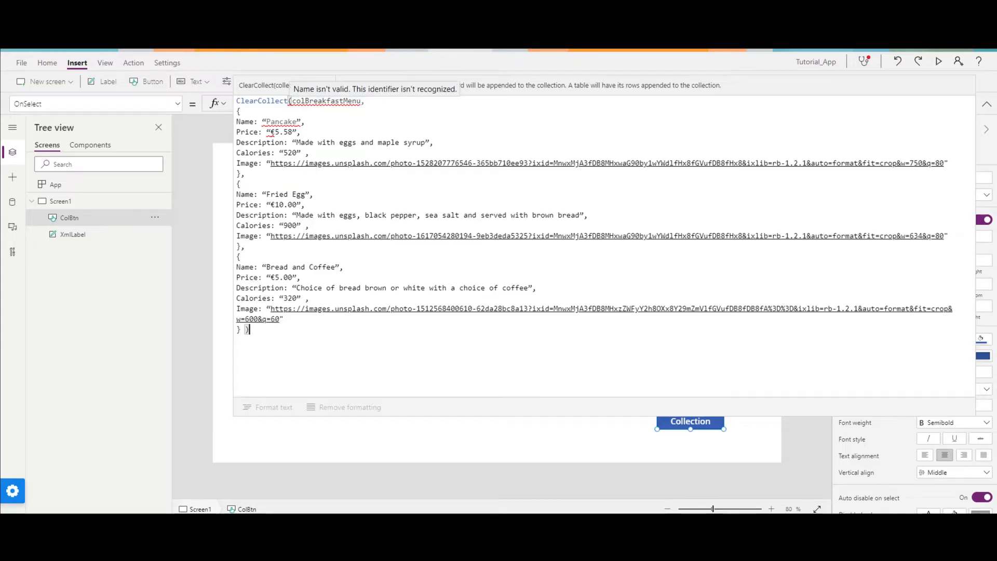
# Replace the curly quotes around the Pancake name in ColBtn's ClearCollect formula with straight double quotes.
pyautogui.press('BackSpace')
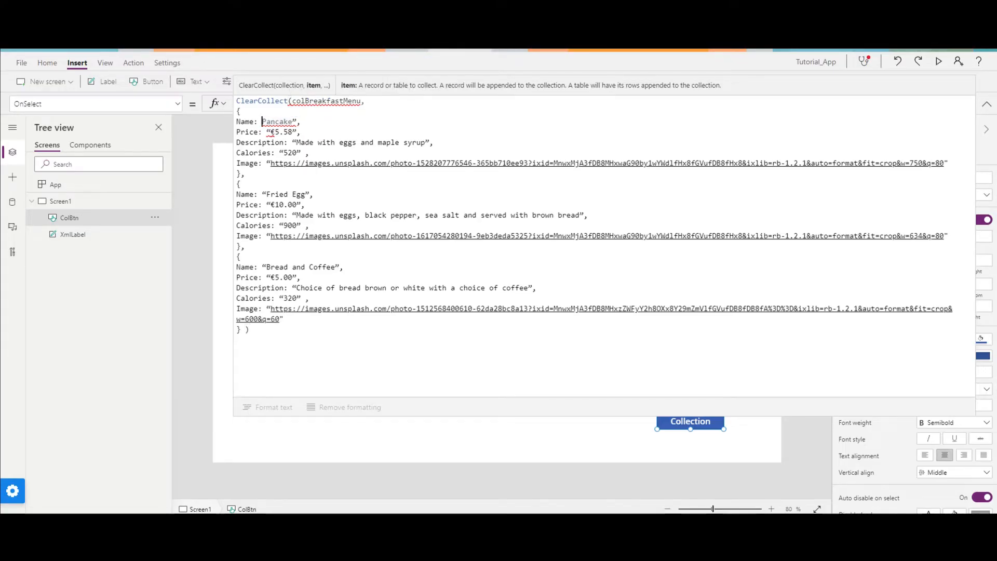
pyautogui.write('"')
pyautogui.press('Right')
pyautogui.press('Right')
pyautogui.press('Right')
pyautogui.press('Right')
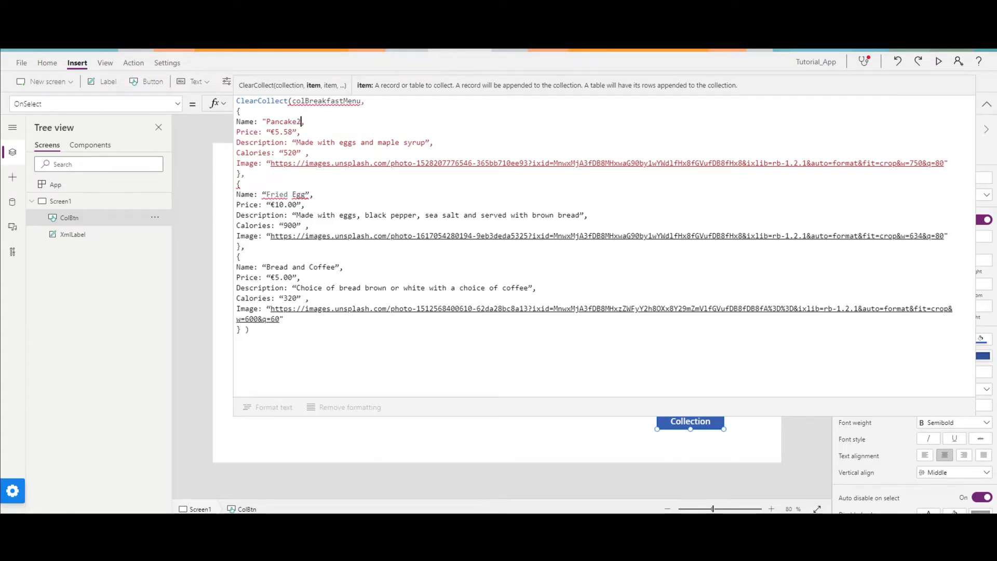
pyautogui.write('"')
# Replace the curly quotes around the €5.58 price in the Pancake record with straight double quotes.
pyautogui.press('Down')
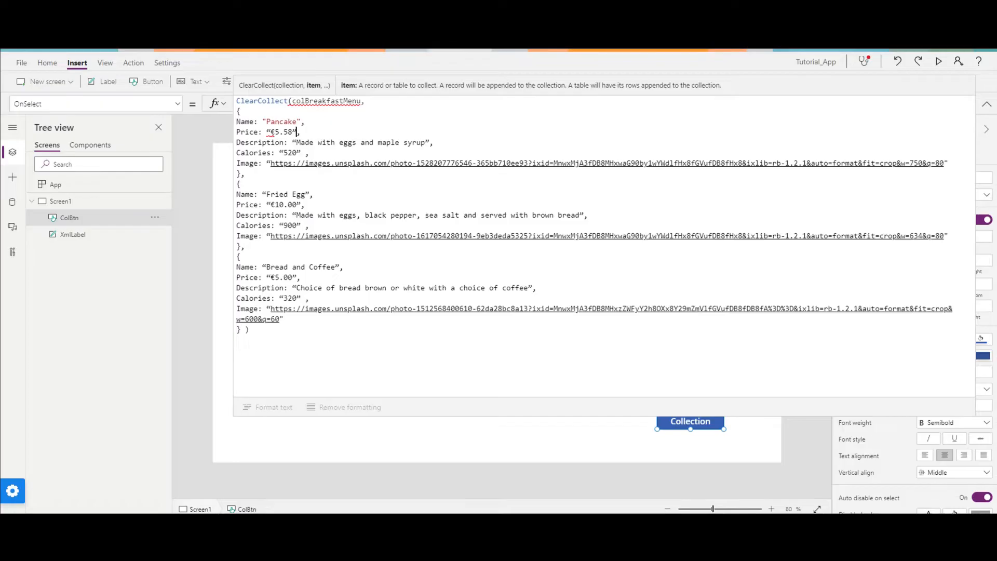
pyautogui.press('Delete')
pyautogui.write('"')
pyautogui.click(268, 132)
pyautogui.press('BackSpace')
pyautogui.press('BackSpace')
pyautogui.write('"')
# Replace the remaining curly quotes in all three records, from the Pancake description onward, with straight double quotes and collapse the formula.
pyautogui.click(266, 163)
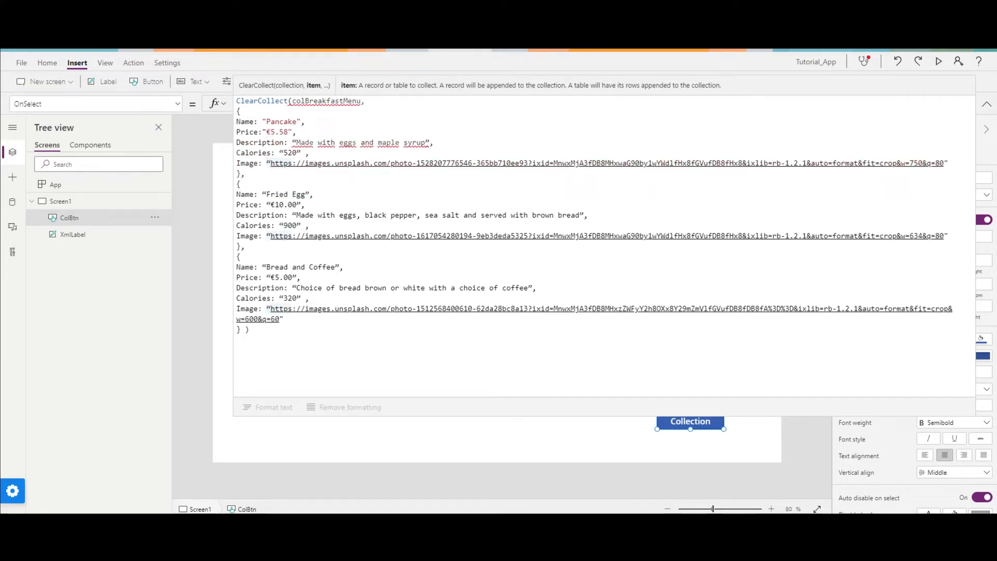
pyautogui.press('Delete')
pyautogui.write('2')
pyautogui.click(301, 143)
pyautogui.press('BackSpace')
pyautogui.write('"')
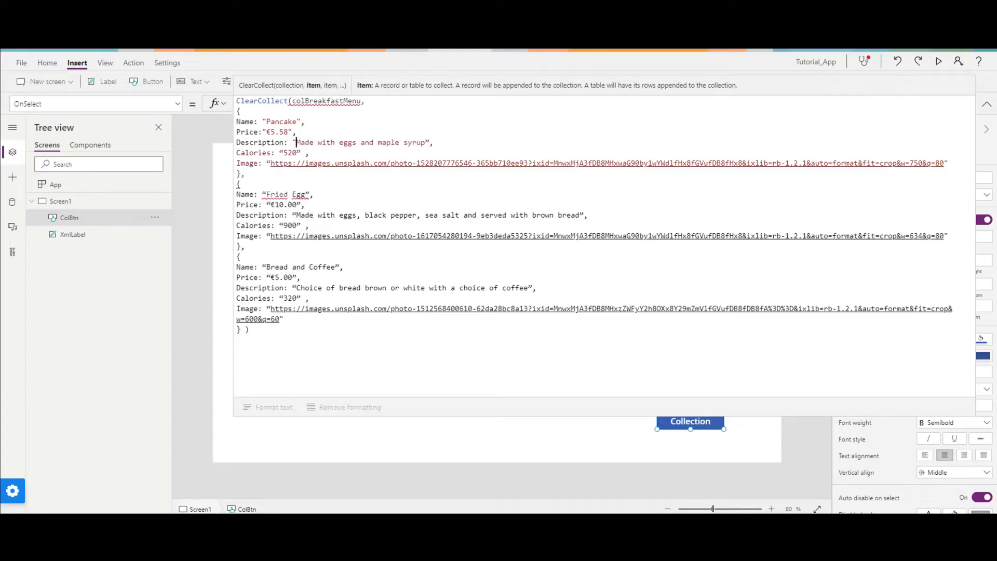
pyautogui.click(297, 205)
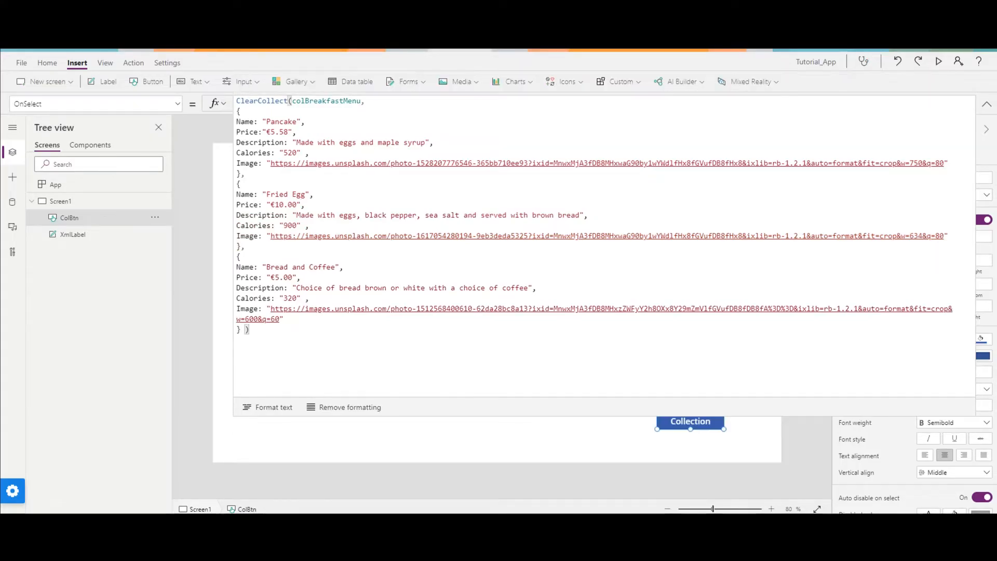
pyautogui.click(983, 104)
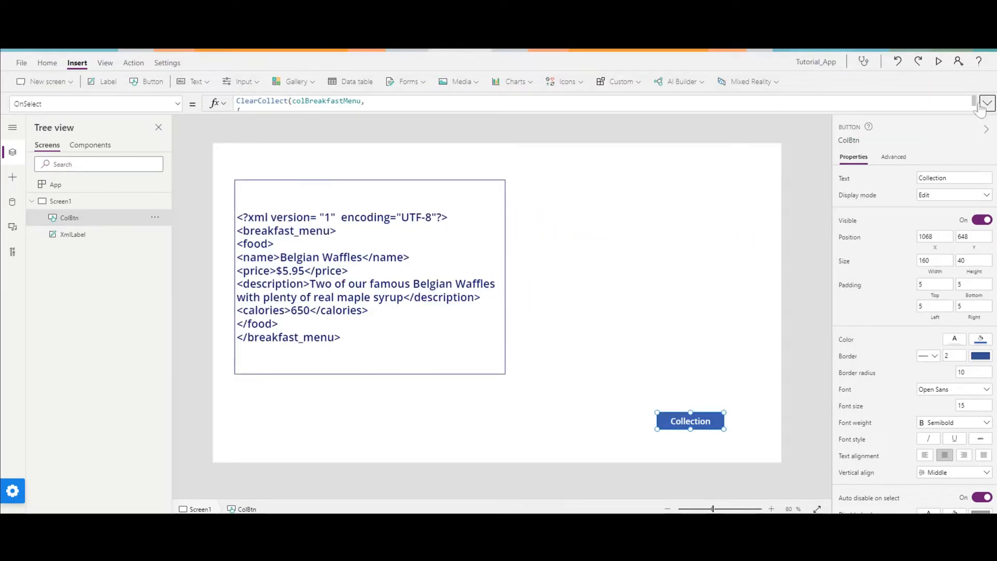
# Preview the app, run the Collection button to fill colBreakfastMenu, and return to editing.
pyautogui.click(938, 62)
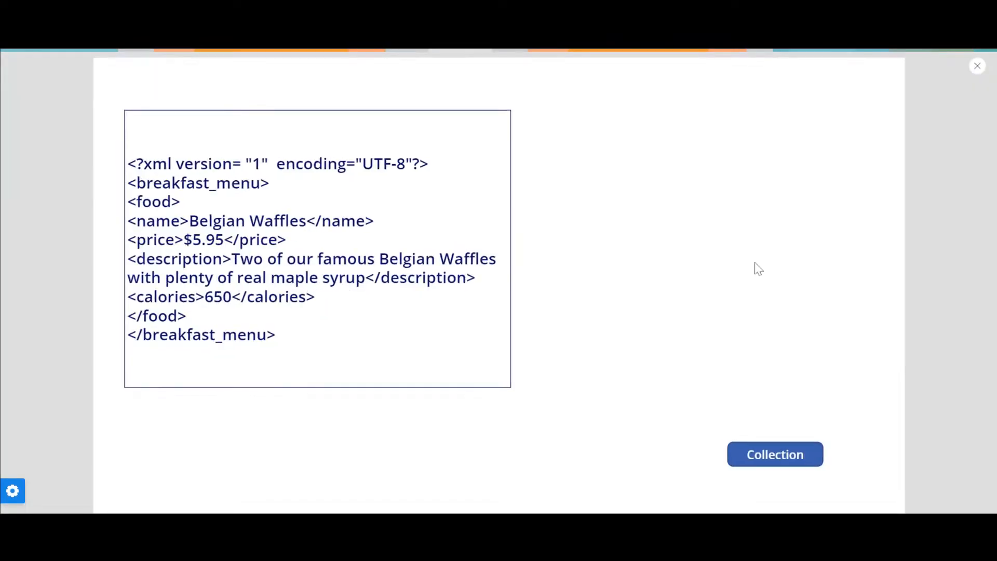
pyautogui.click(762, 459)
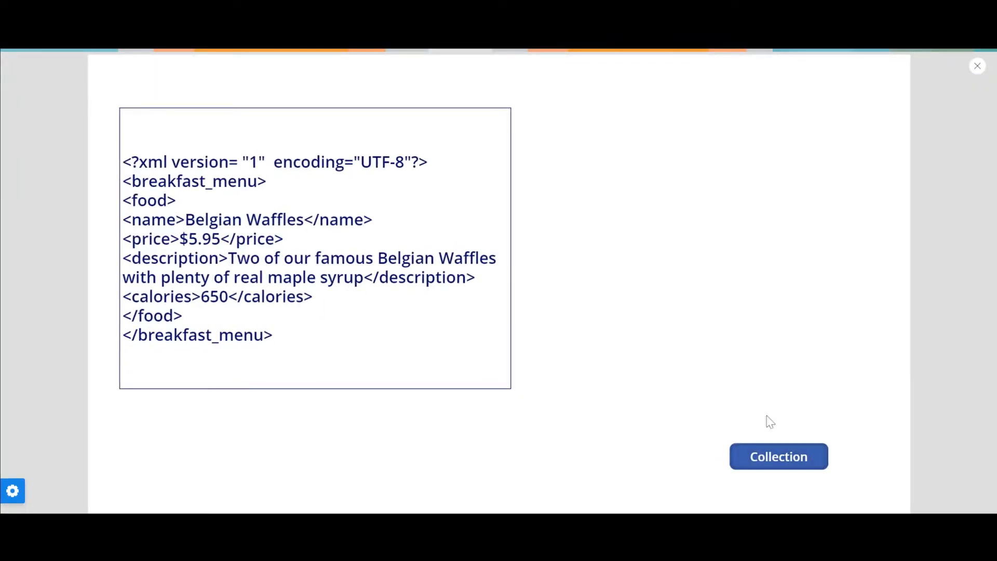
pyautogui.click(977, 67)
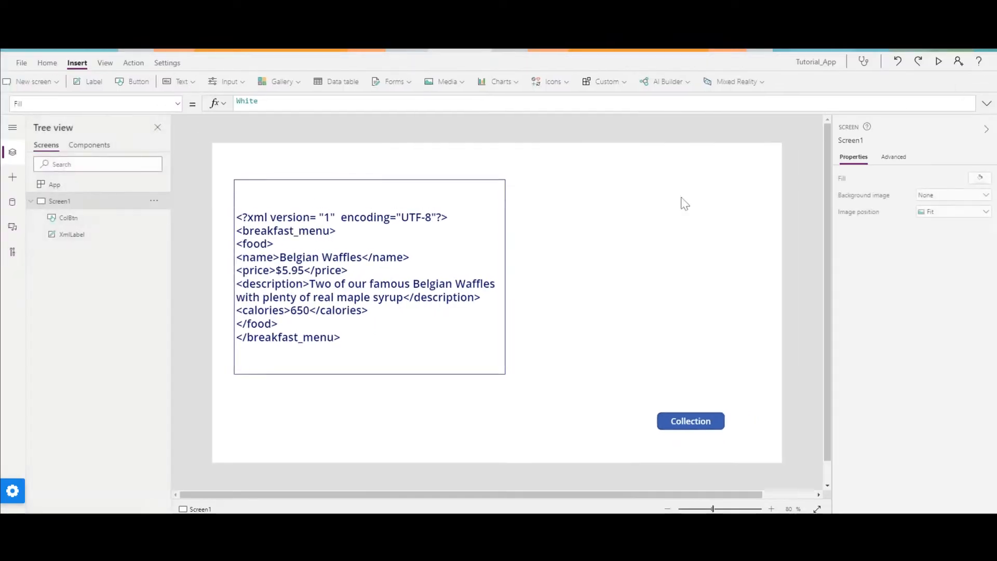
# Insert a vertical gallery and place it beside the XML label at about X 726, Y 44.
pyautogui.click(305, 81)
pyautogui.click(300, 135)
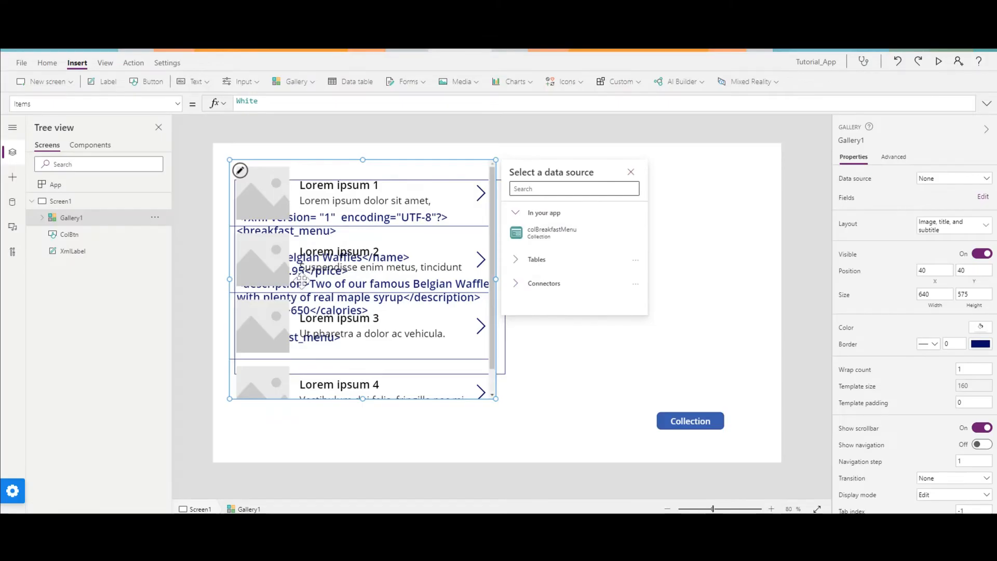
pyautogui.moveTo(323, 278); pyautogui.dragTo(608, 280)
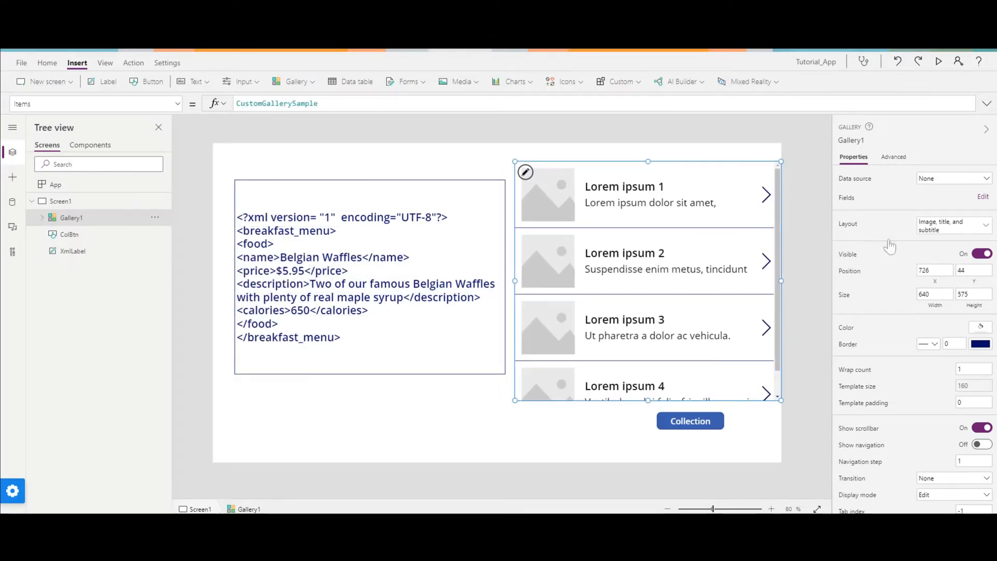
# Use colBreakfastMenu as the gallery's data source and shorten the gallery to fit its three rows.
pyautogui.click(956, 179)
pyautogui.click(883, 249)
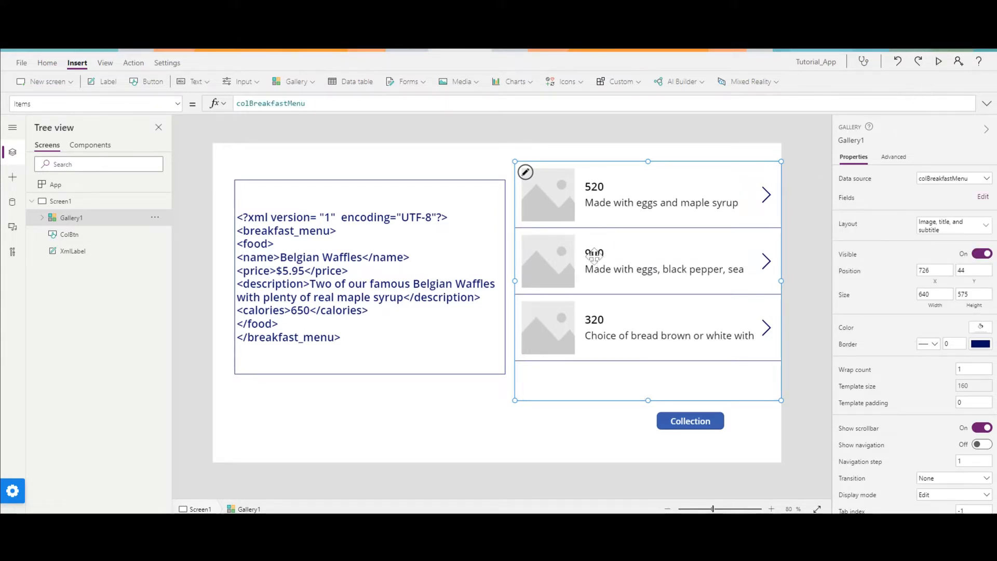
pyautogui.moveTo(648, 400); pyautogui.dragTo(644, 362)
# Set the Text formula of the gallery's title label to ThisItem.Name.
pyautogui.click(600, 188)
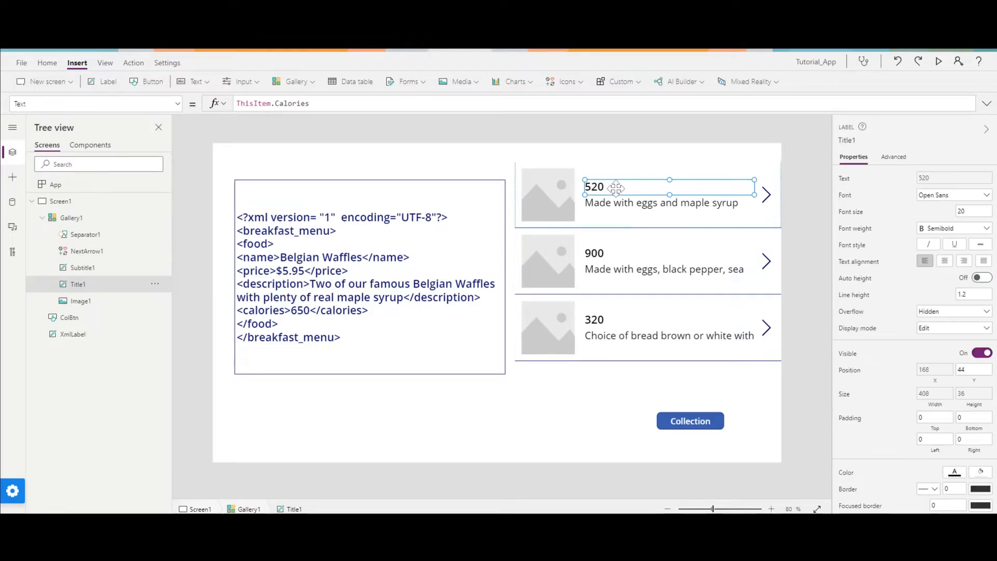
pyautogui.moveTo(310, 103); pyautogui.dragTo(271, 104)
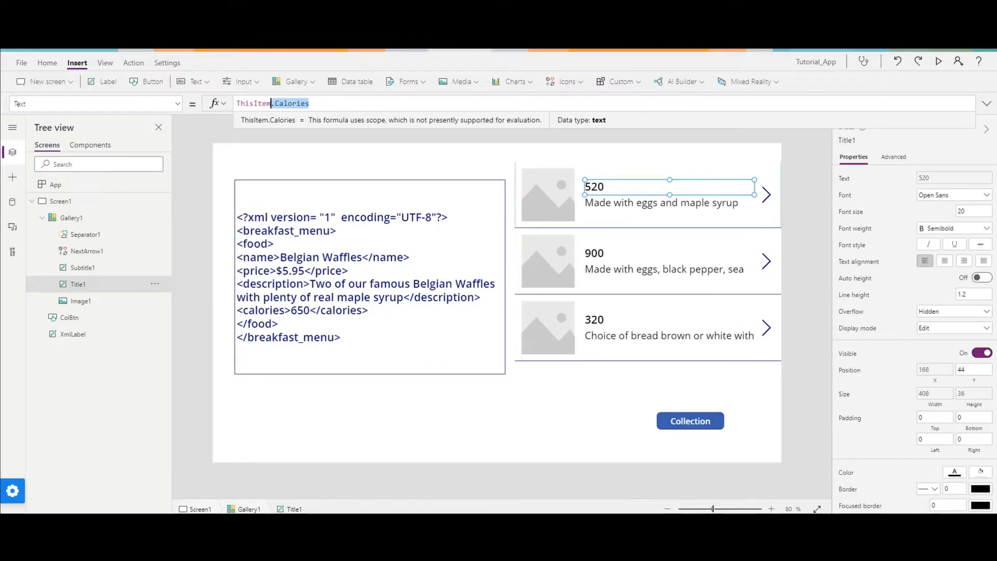
pyautogui.press('BackSpace')
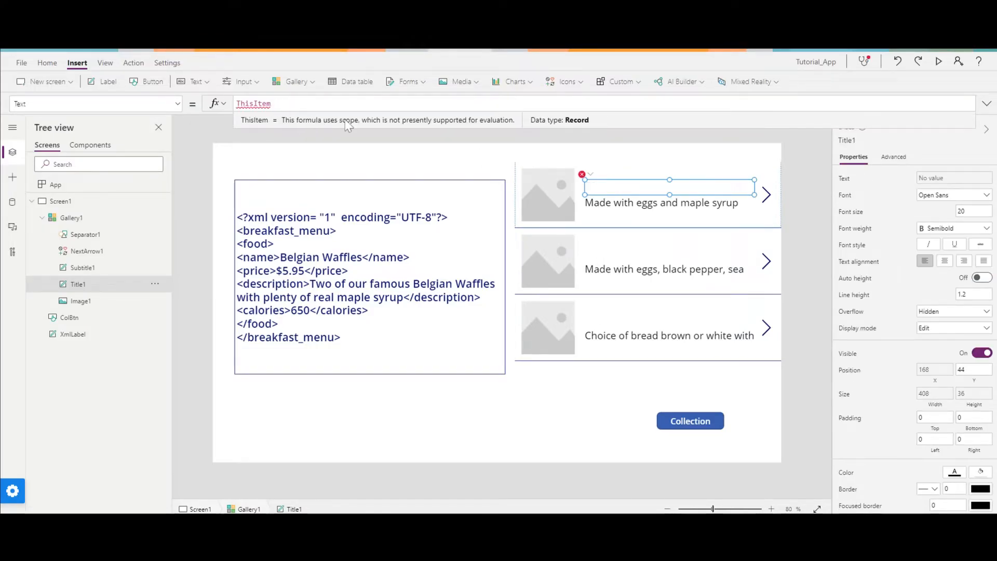
pyautogui.write('.')
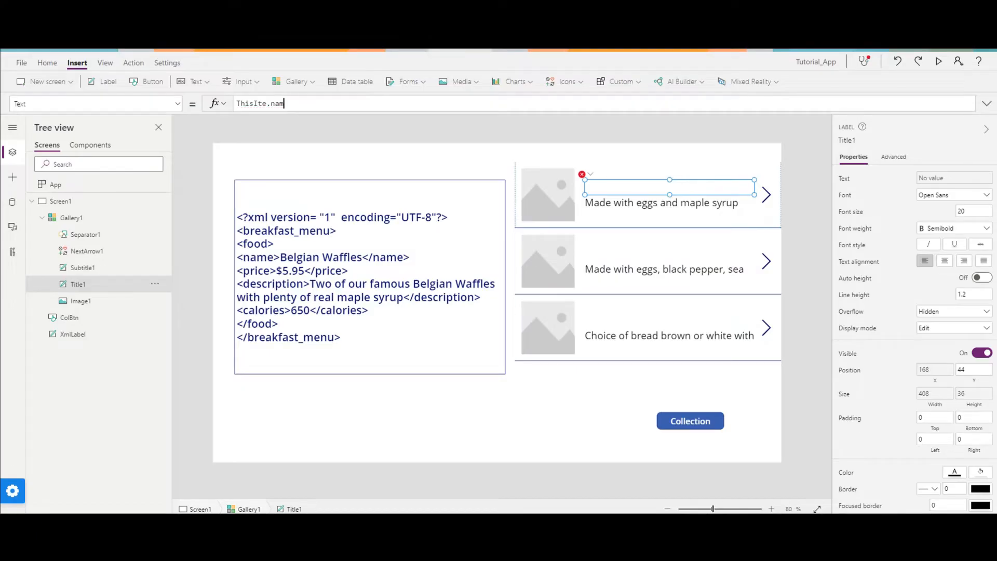
pyautogui.write('Name')
pyautogui.press('BackSpace')
pyautogui.press('BackSpace')
pyautogui.press('BackSpace')
pyautogui.press('BackSpace')
pyautogui.press('BackSpace')
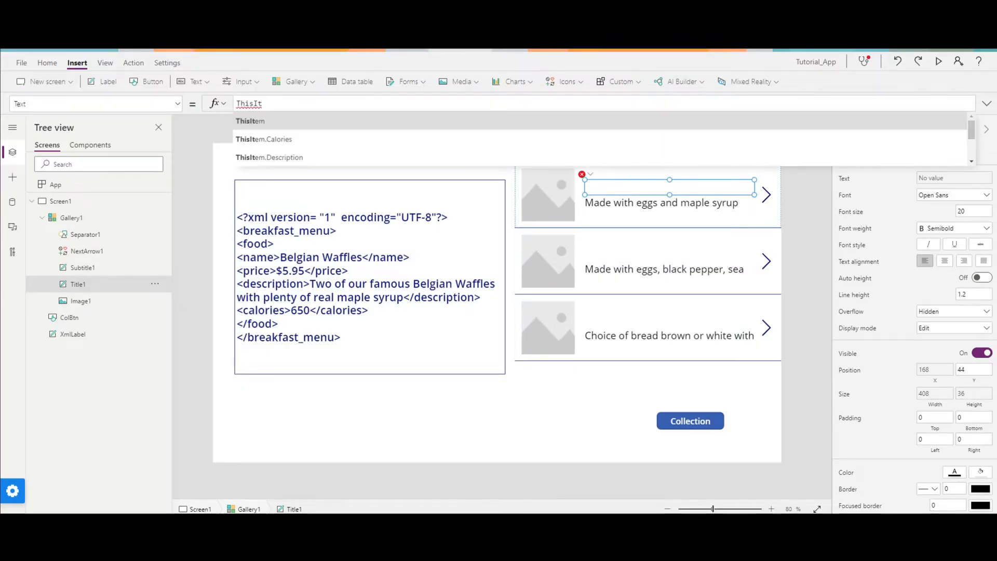
pyautogui.press('Down')
pyautogui.press('Down')
pyautogui.press('Down')
pyautogui.press('Down')
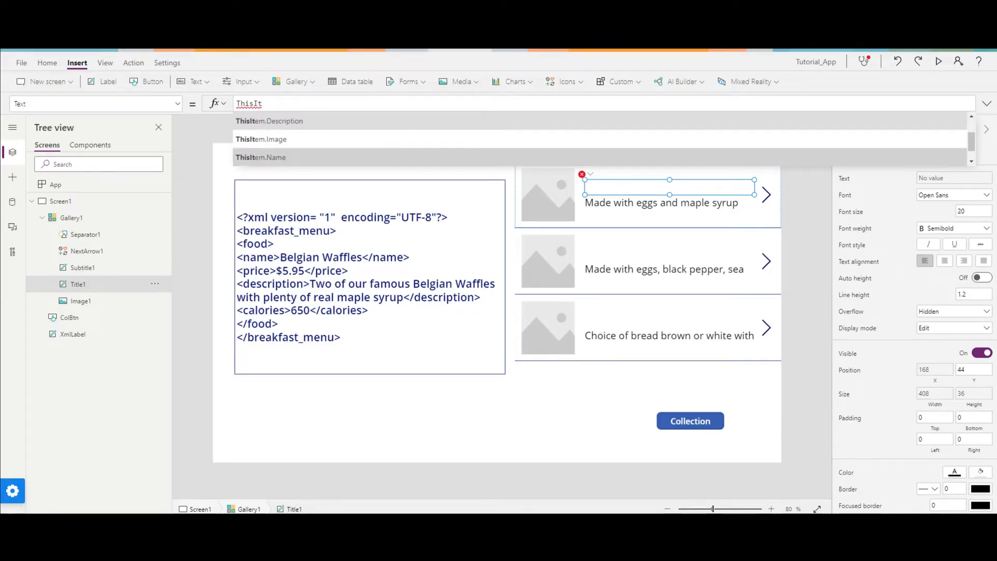
pyautogui.press('Tab')
# Set the Image formula of the gallery's picture to ThisItem.Image.
pyautogui.click(539, 185)
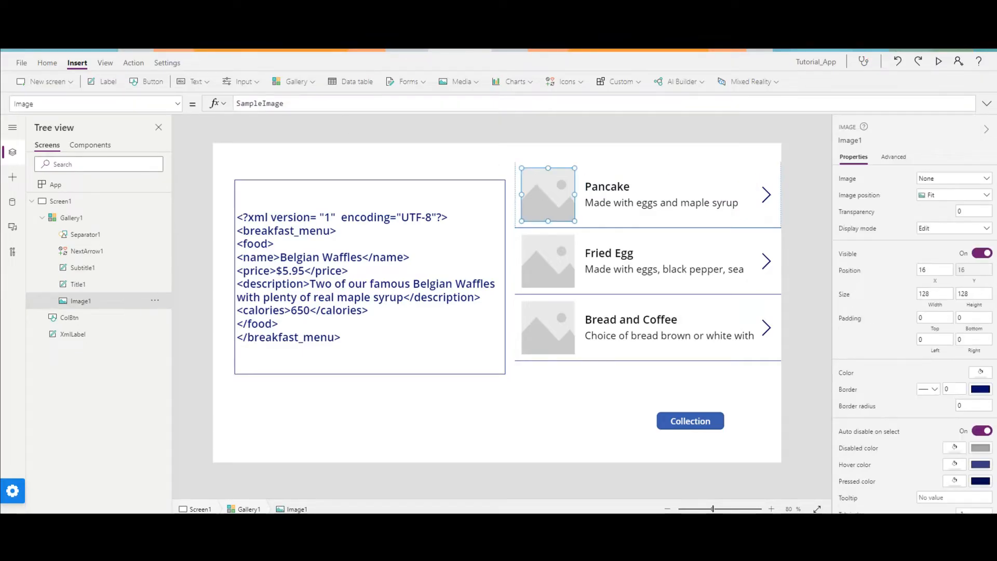
pyautogui.moveTo(283, 104); pyautogui.dragTo(216, 110)
pyautogui.write('Thi')
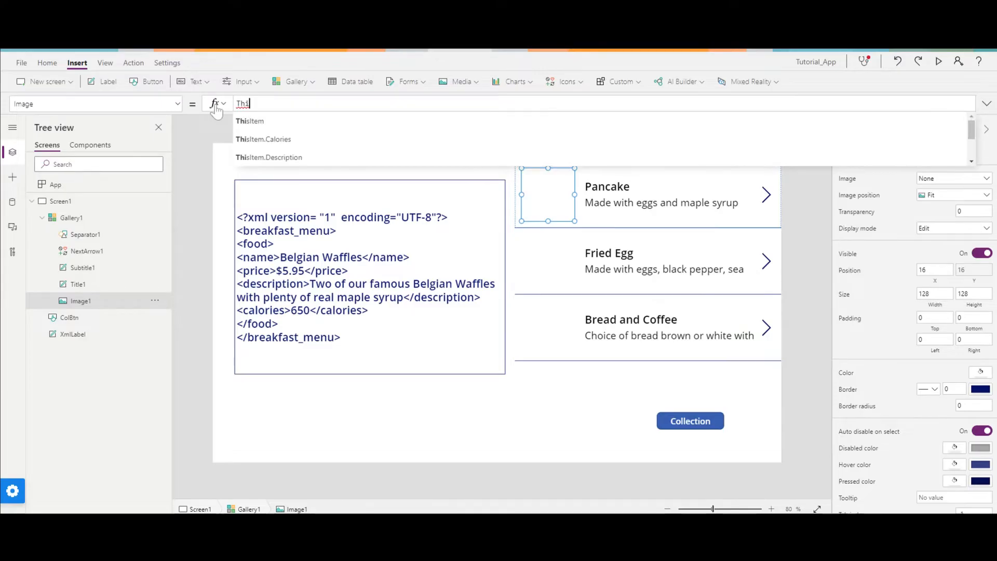
pyautogui.press('Down')
pyautogui.press('Down')
pyautogui.press('Down')
pyautogui.press('Down')
pyautogui.press('Down')
pyautogui.press('Down')
pyautogui.press('Up')
pyautogui.press('Up')
pyautogui.press('Tab')
# Move the gallery's title label up to about X 167, Y 14 to make room below the description.
pyautogui.click(629, 203)
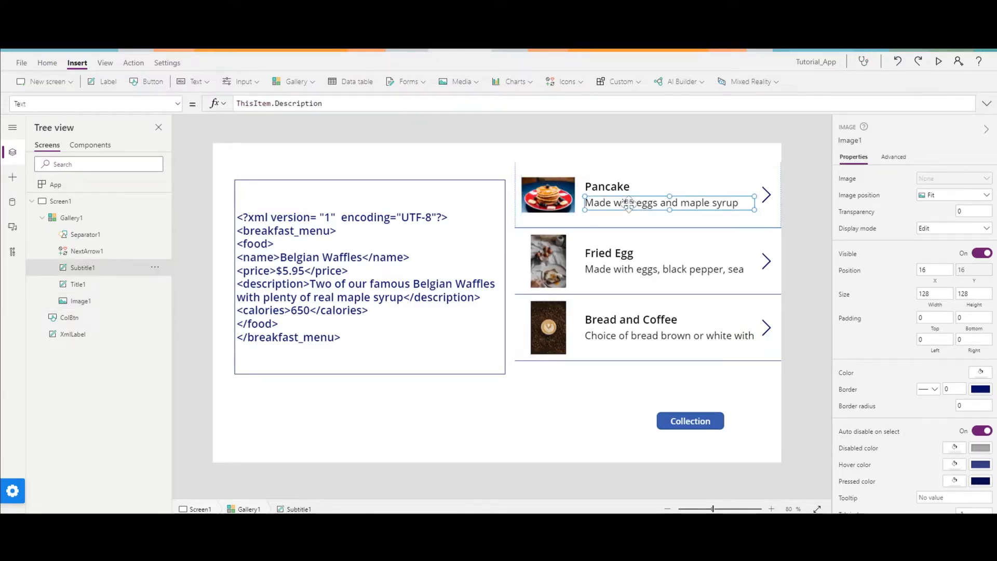
pyautogui.click(619, 185)
pyautogui.moveTo(619, 185); pyautogui.dragTo(614, 173)
# Insert a label under the gallery's description at about X 167, Y 102 with its text set to ThisItem.Calories.
pyautogui.click(108, 82)
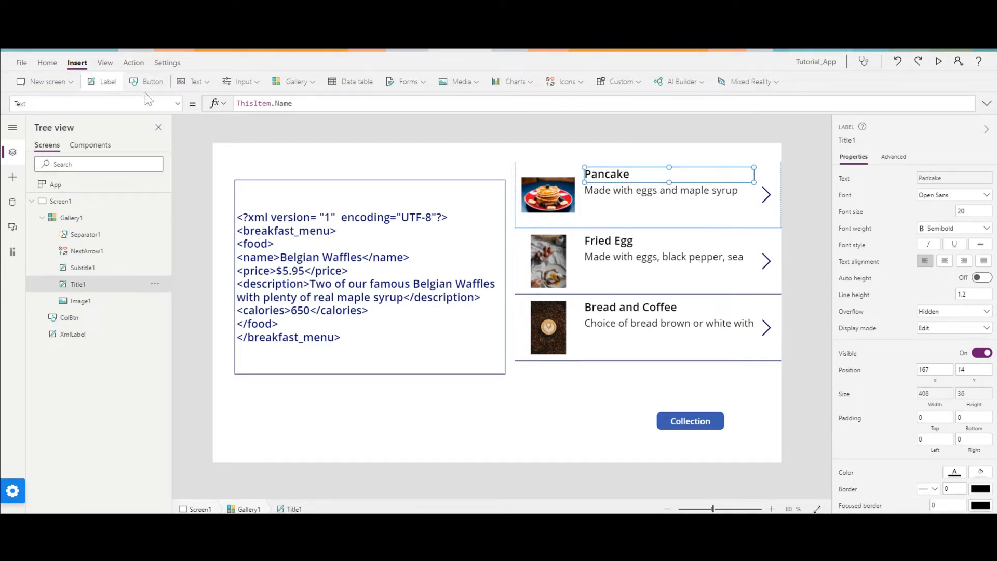
pyautogui.moveTo(559, 190); pyautogui.dragTo(612, 216)
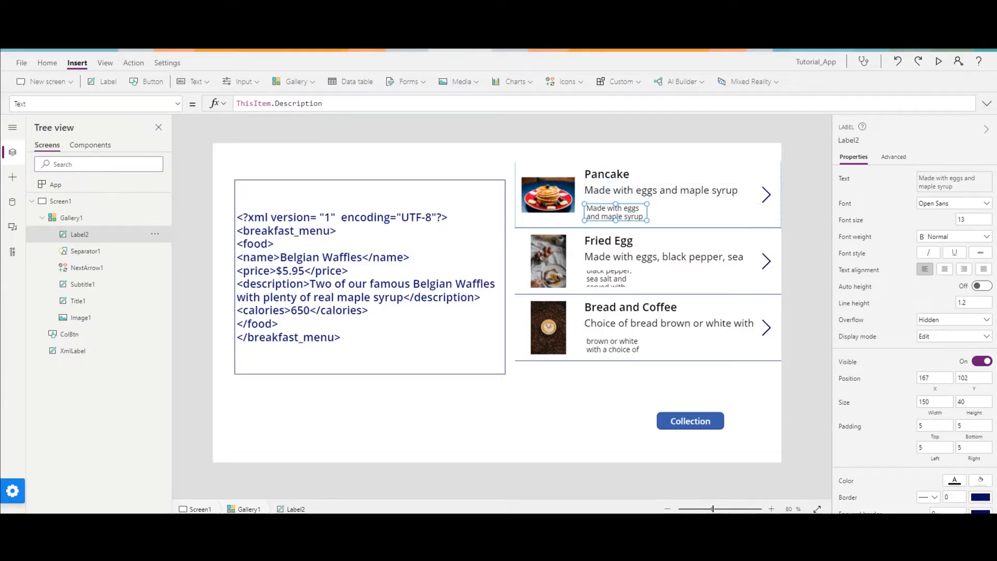
pyautogui.moveTo(322, 103); pyautogui.dragTo(284, 103)
pyautogui.press('BackSpace')
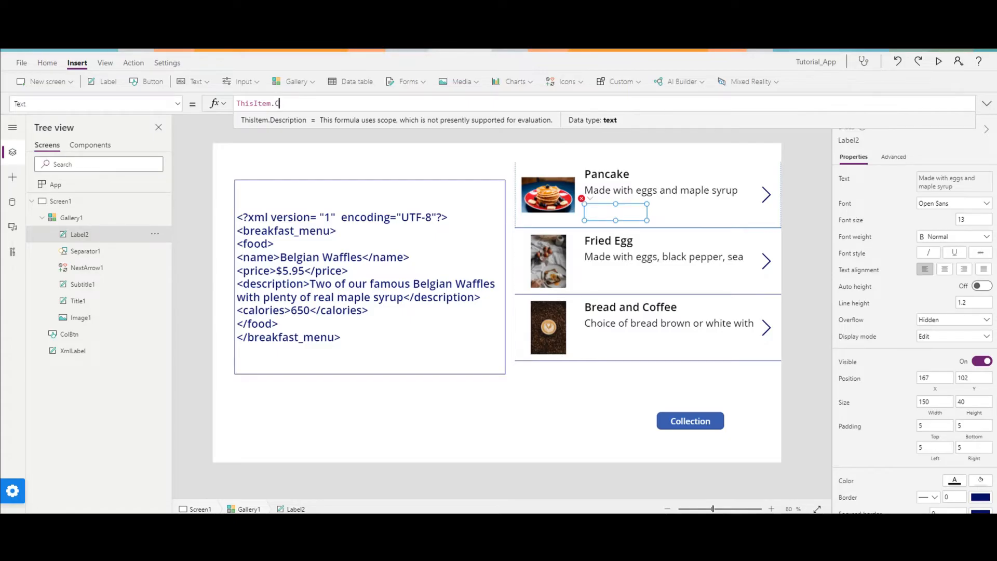
pyautogui.write('C')
pyautogui.click(271, 125)
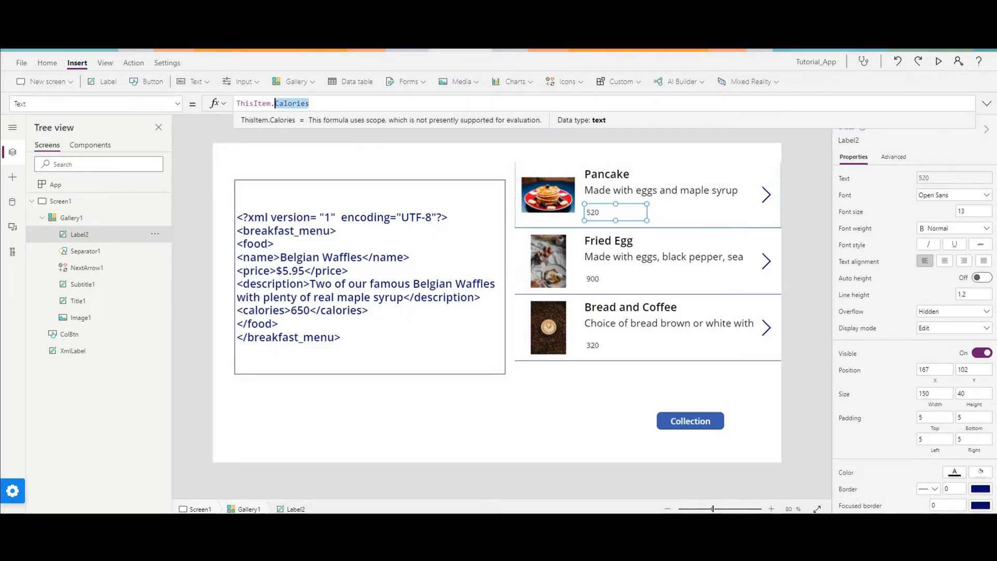
# Prefix the calories label's formula with text so it reads "Calories " & ThisItem.Calories.
pyautogui.click(236, 103)
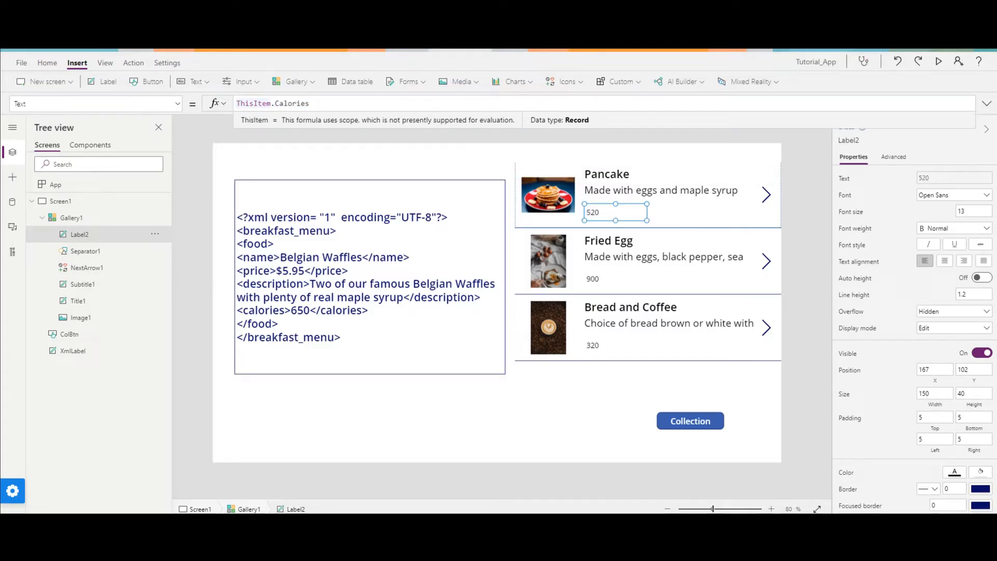
pyautogui.write('"Calories " ')
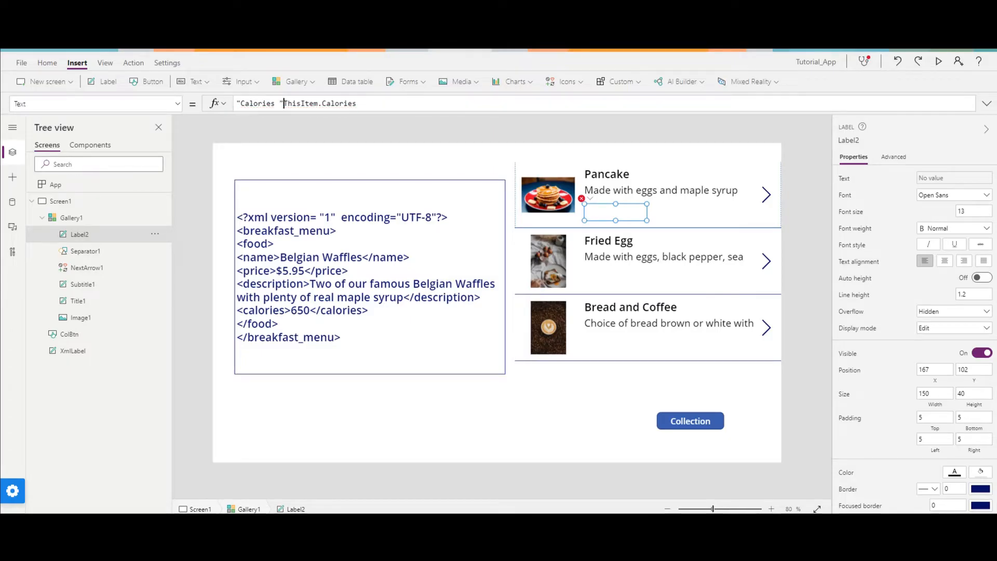
pyautogui.write('&')
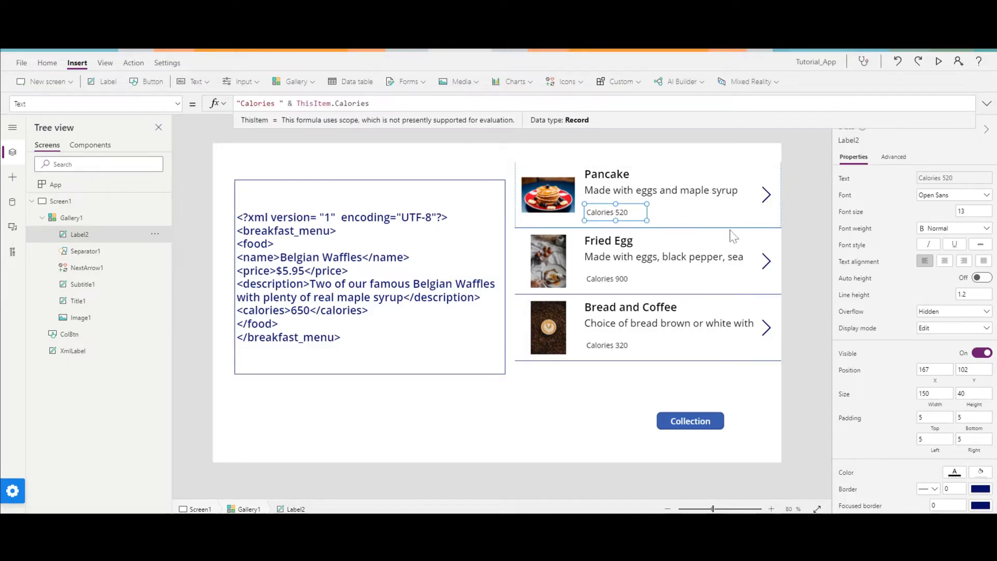
# Insert a label beside the calories label at about X 343, Y 102 with its text set to ThisItem.Price.
pyautogui.click(105, 81)
pyautogui.moveTo(563, 187); pyautogui.dragTo(689, 213)
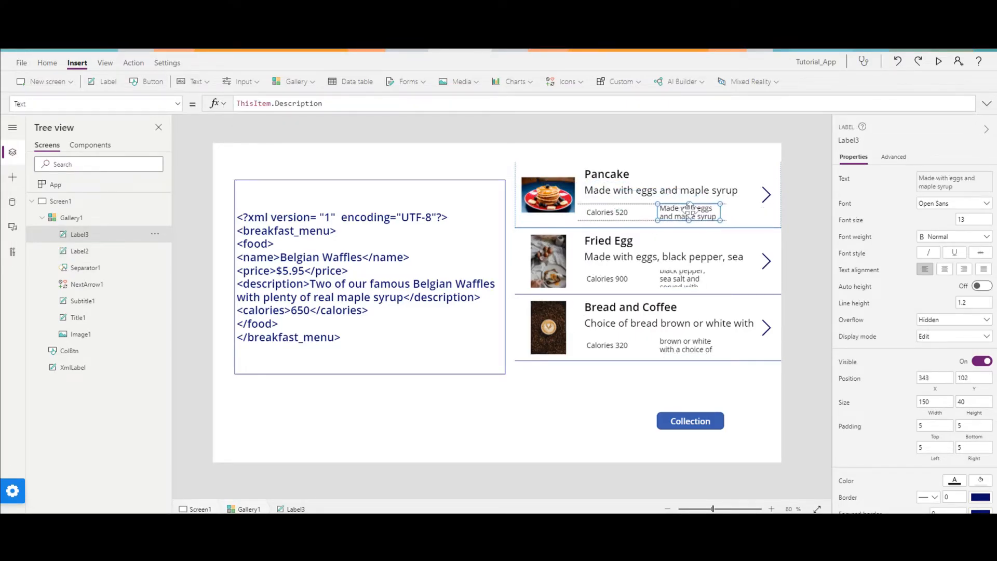
pyautogui.moveTo(322, 103); pyautogui.dragTo(275, 104)
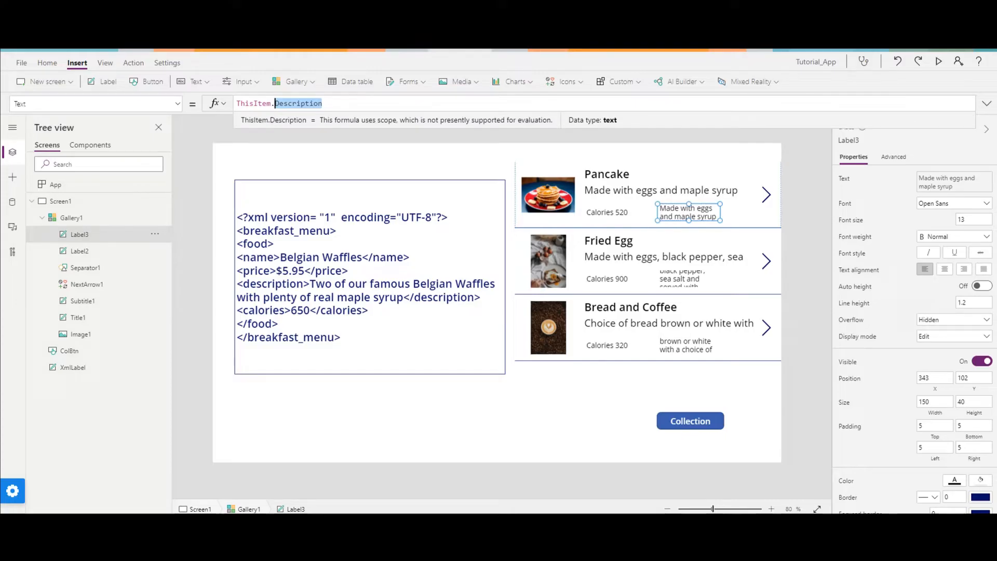
pyautogui.write('Proivc')
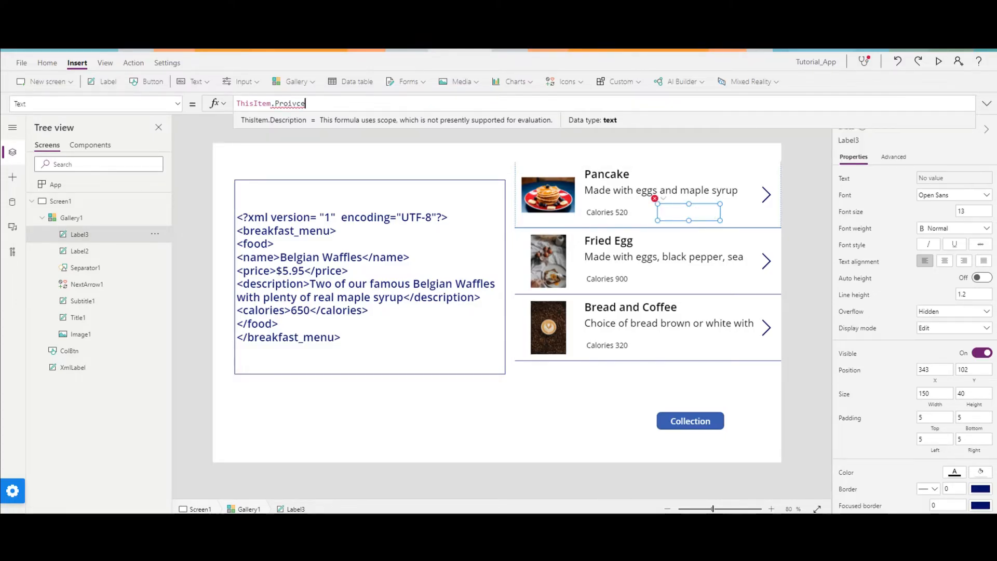
pyautogui.press('BackSpace')
pyautogui.press('BackSpace')
pyautogui.press('BackSpace')
pyautogui.write('ice')
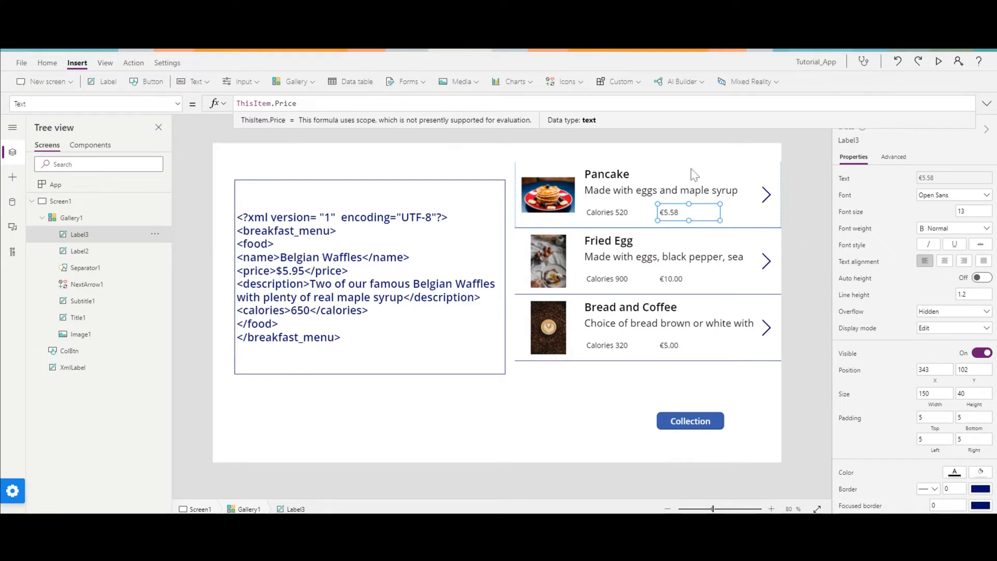
# Set the font weight of the price and calories labels to Semibold.
pyautogui.click(935, 228)
pyautogui.click(943, 260)
pyautogui.click(609, 213)
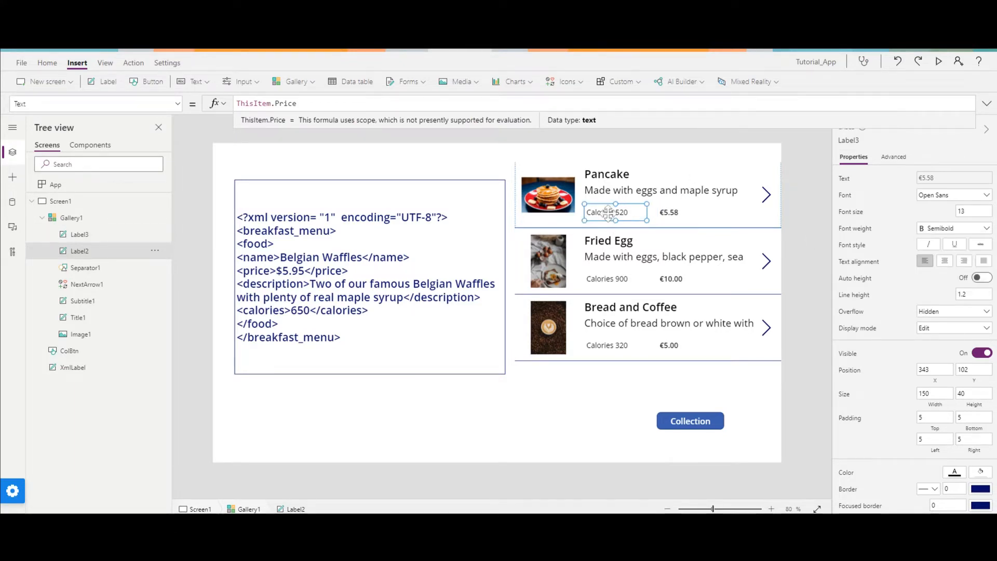
pyautogui.click(929, 229)
pyautogui.click(940, 253)
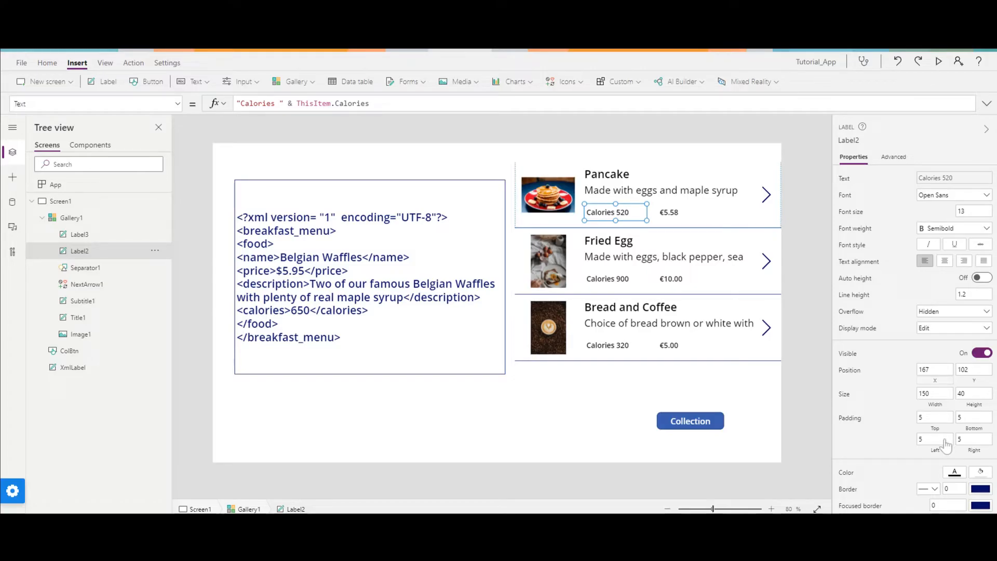
# Set the font color of the gallery's calories label to dark blue and the price label to red.
pyautogui.click(961, 475)
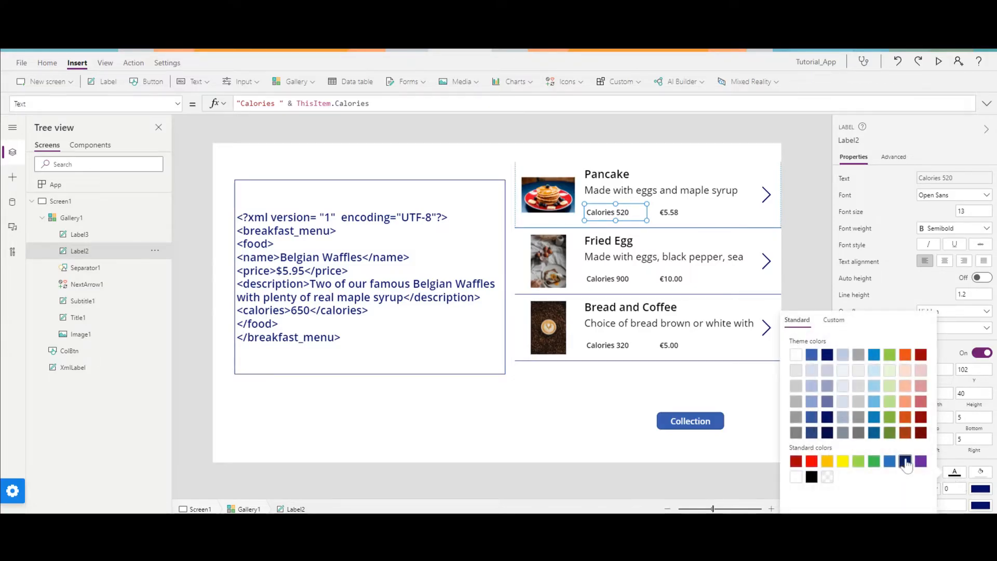
pyautogui.click(673, 213)
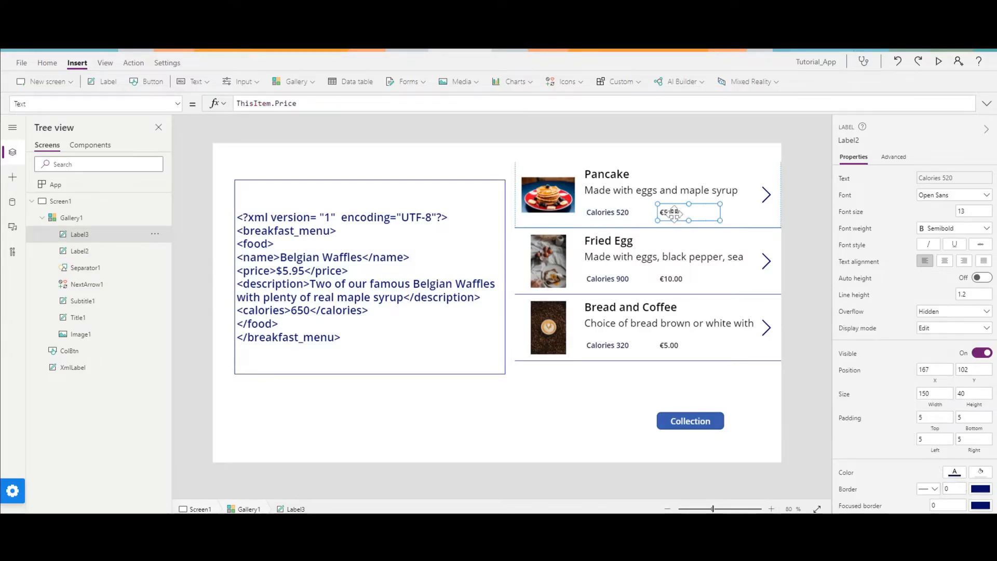
pyautogui.click(954, 472)
pyautogui.click(921, 355)
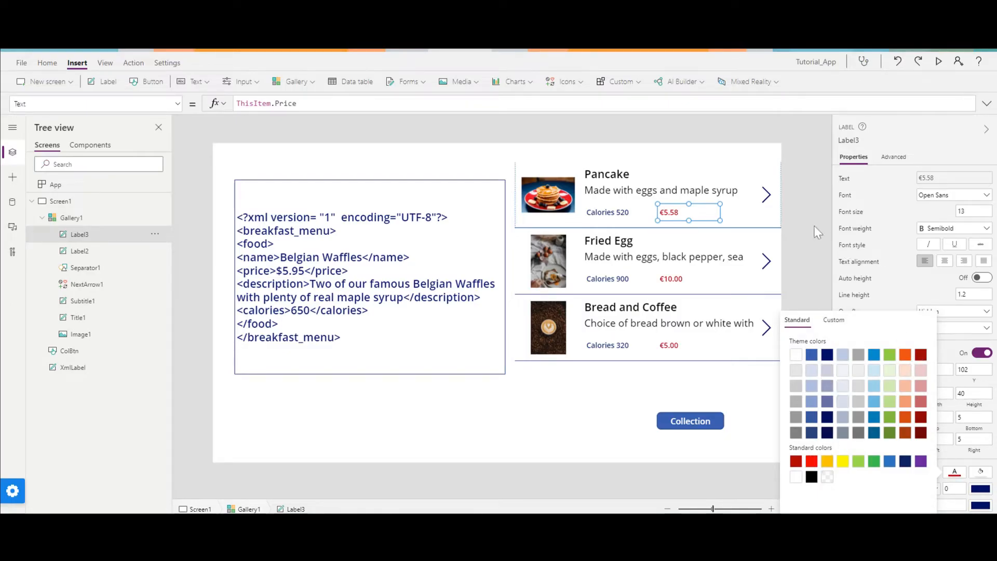
pyautogui.click(813, 248)
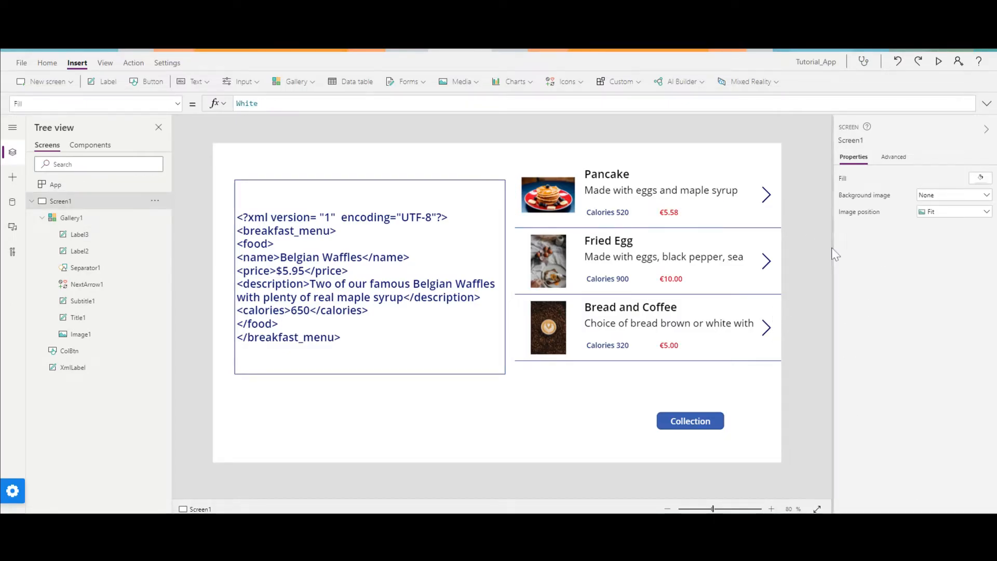
# Give the gallery's image a border radius of 50 and set its image position to Fill.
pyautogui.click(553, 198)
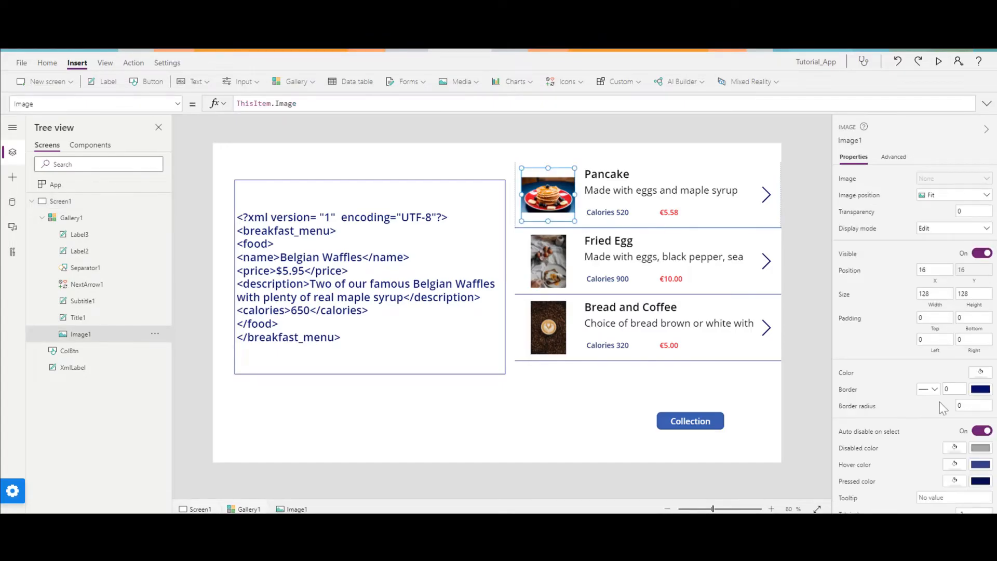
pyautogui.scroll(-1, 940, 400)
pyautogui.click(959, 400)
pyautogui.write('50')
pyautogui.press('Return')
pyautogui.click(940, 191)
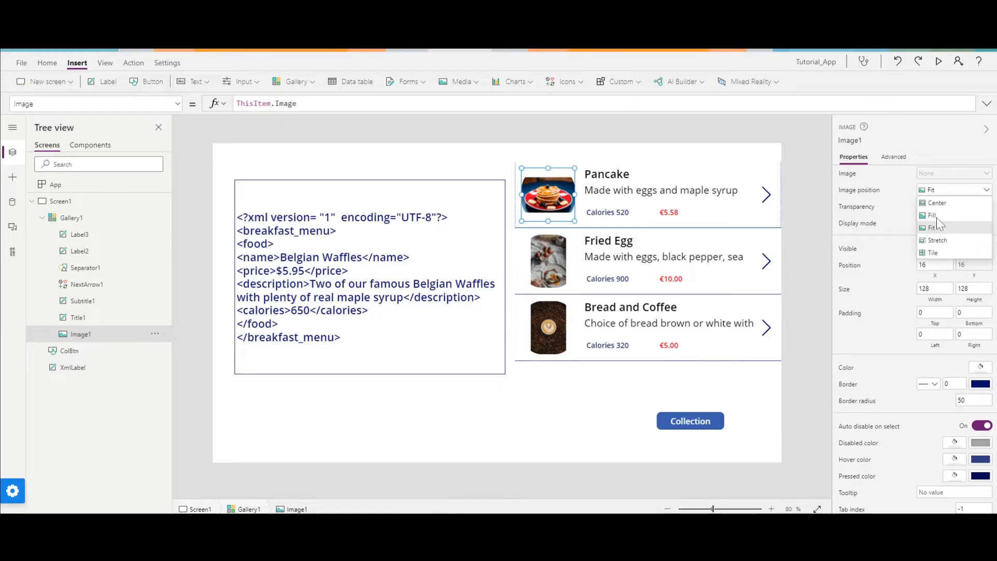
pyautogui.click(935, 215)
pyautogui.click(793, 231)
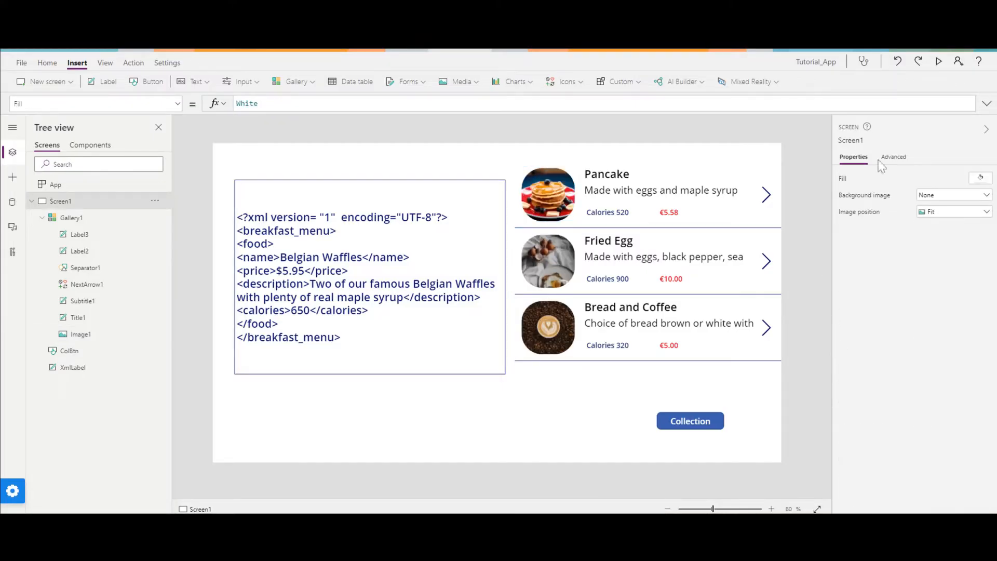
# Preview the app to examine the XML label's text beside the breakfast gallery, then return to editing.
pyautogui.click(937, 61)
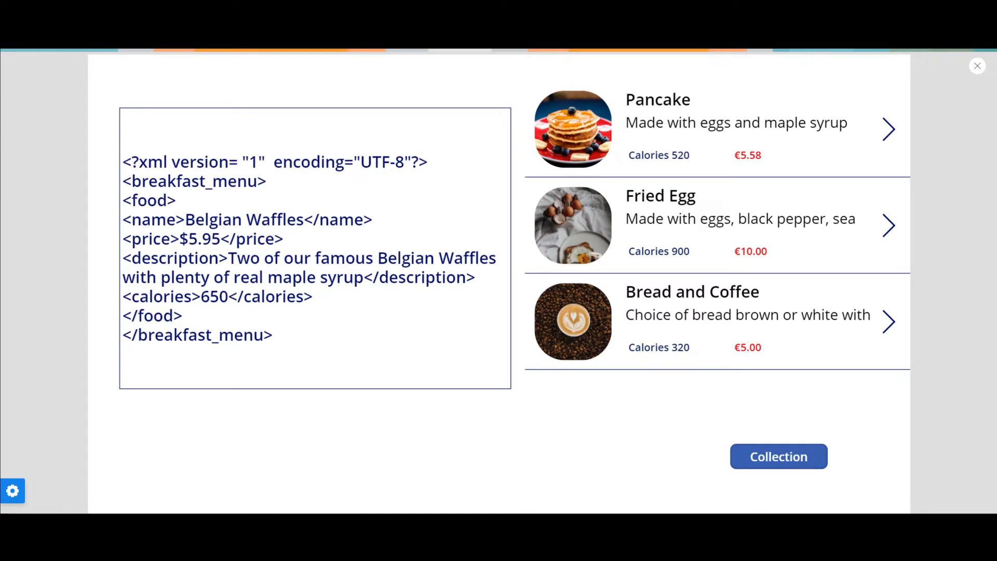
pyautogui.moveTo(279, 340); pyautogui.dragTo(120, 166)
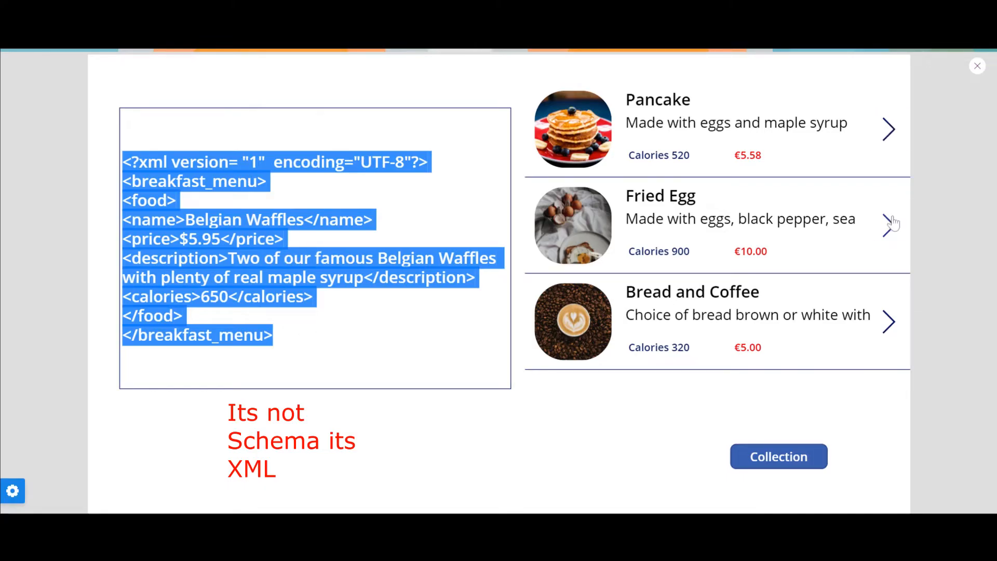
pyautogui.moveTo(291, 346); pyautogui.dragTo(289, 369)
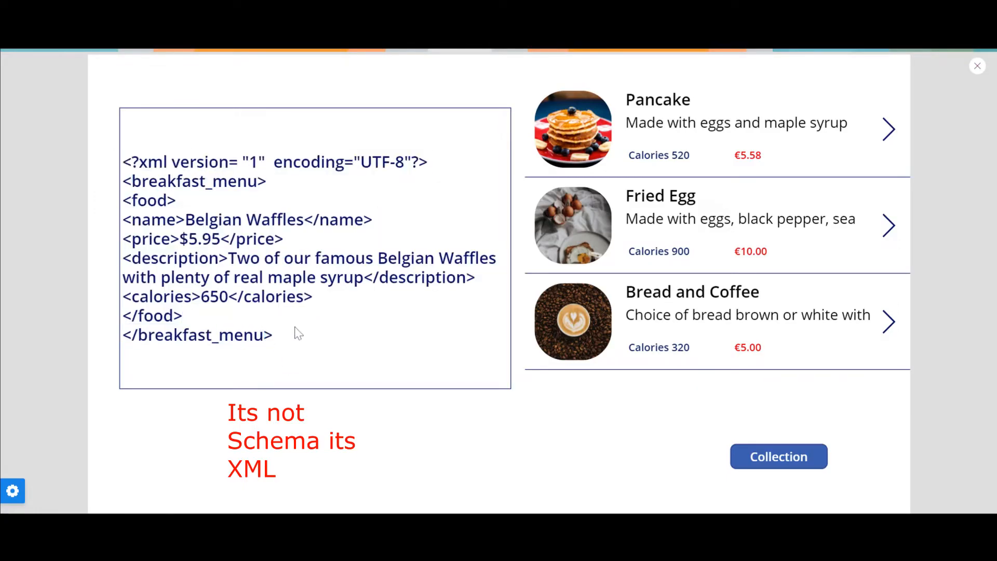
pyautogui.click(977, 65)
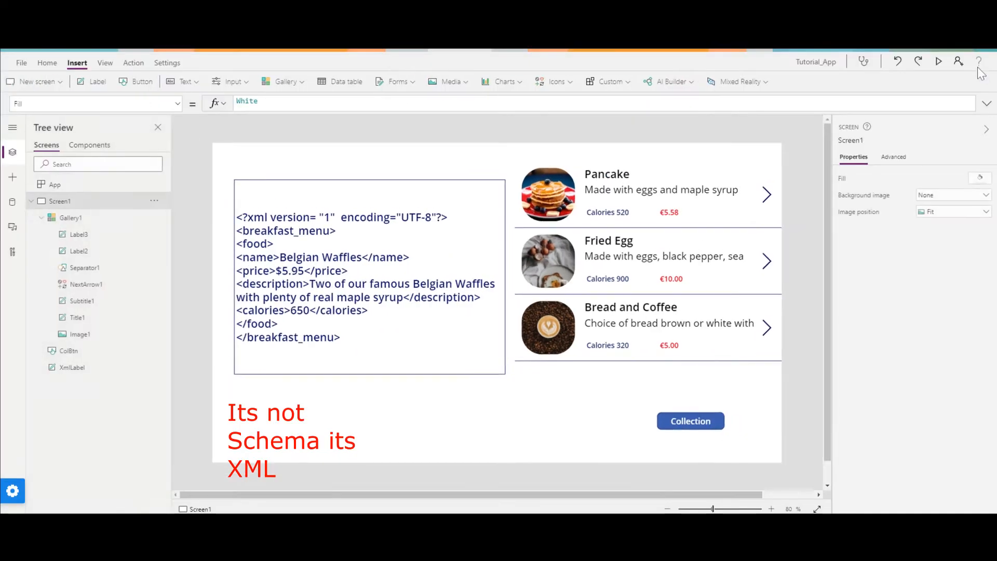
# Rename the gallery's image control as galImage.
pyautogui.click(413, 257)
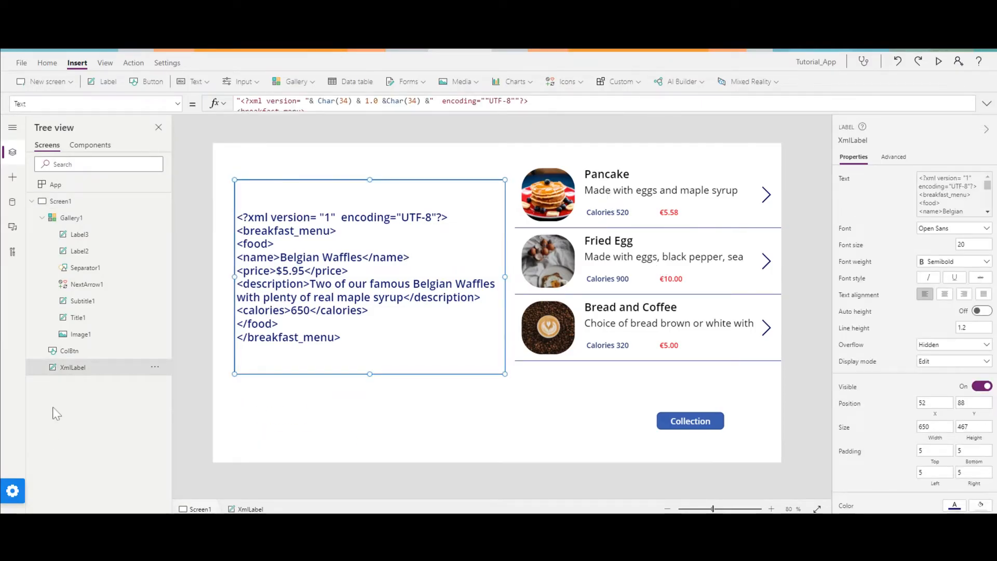
pyautogui.click(97, 336)
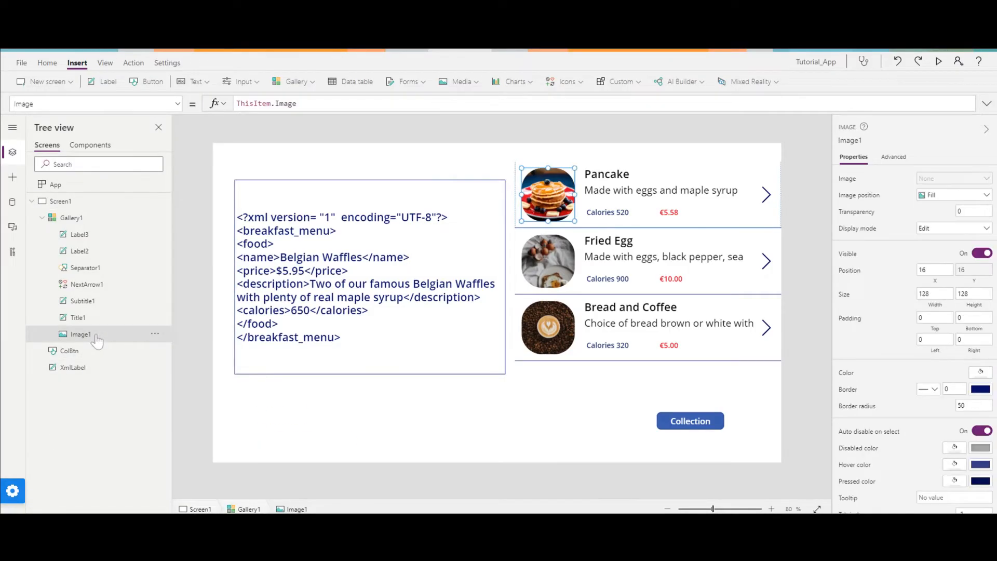
pyautogui.doubleClick(96, 336)
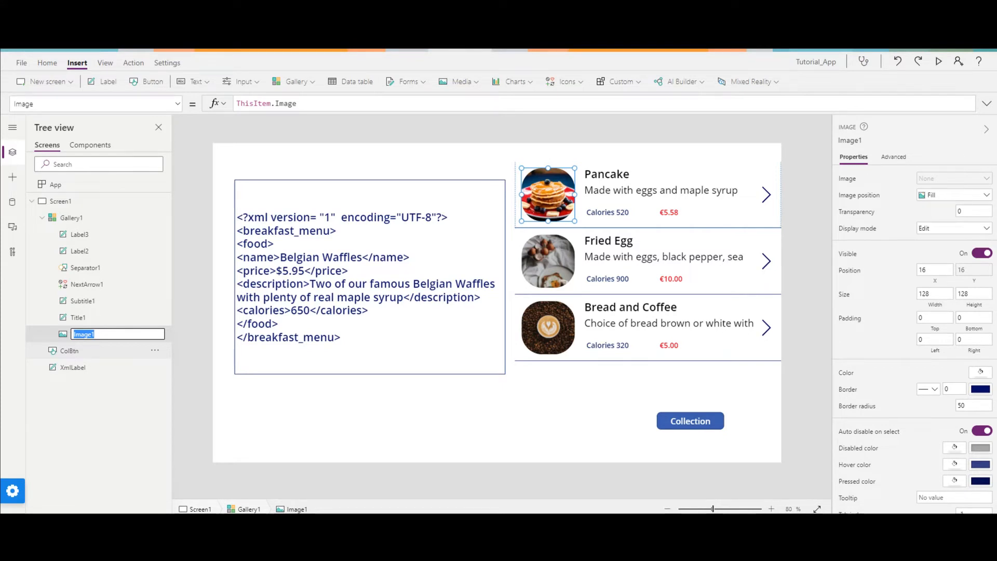
pyautogui.write('gallmag')
pyautogui.press('Return')
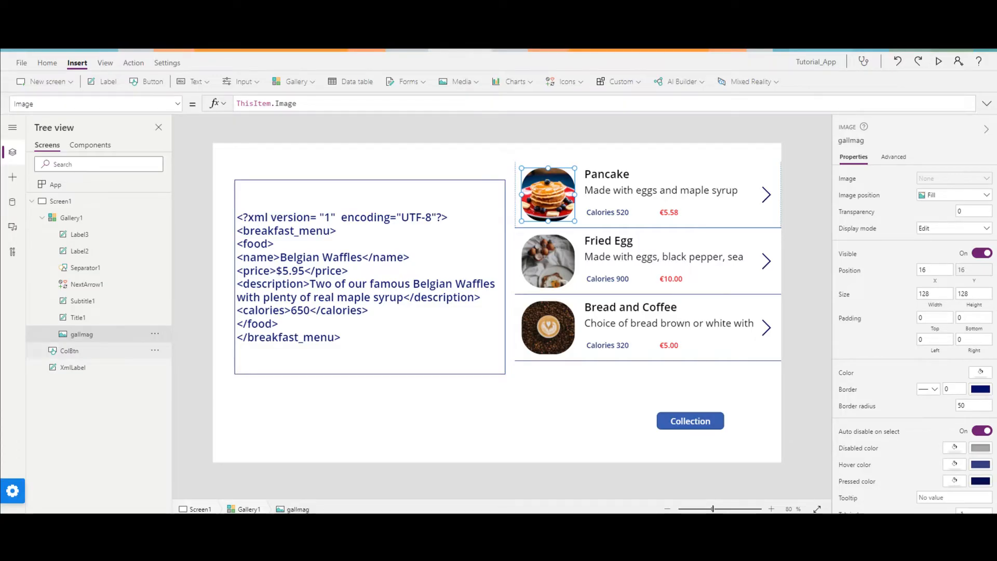
pyautogui.doubleClick(107, 335)
pyautogui.press('End')
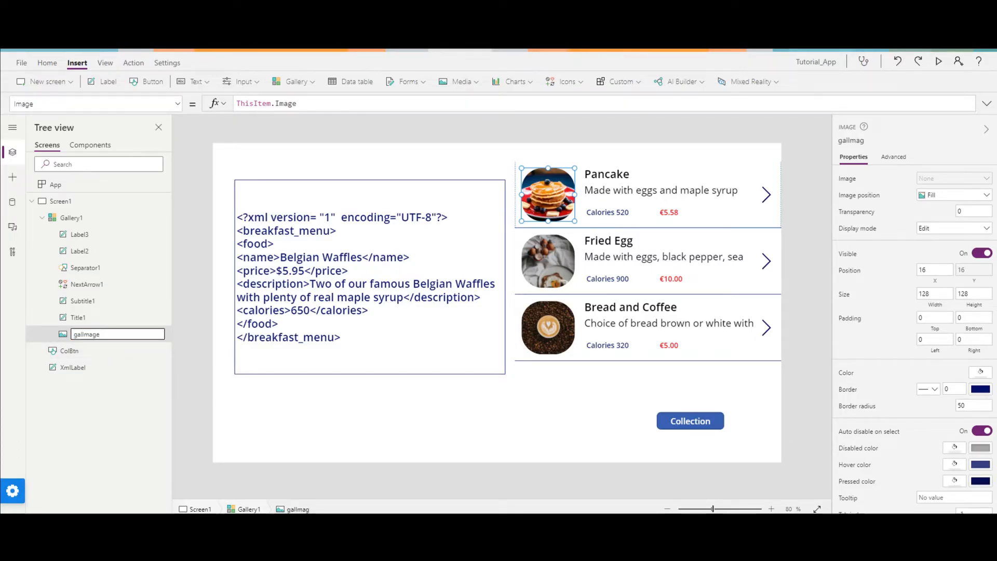
# Rename the gallery's title label as Galname and its description label as GalDes.
pyautogui.doubleClick(99, 324)
pyautogui.write('G')
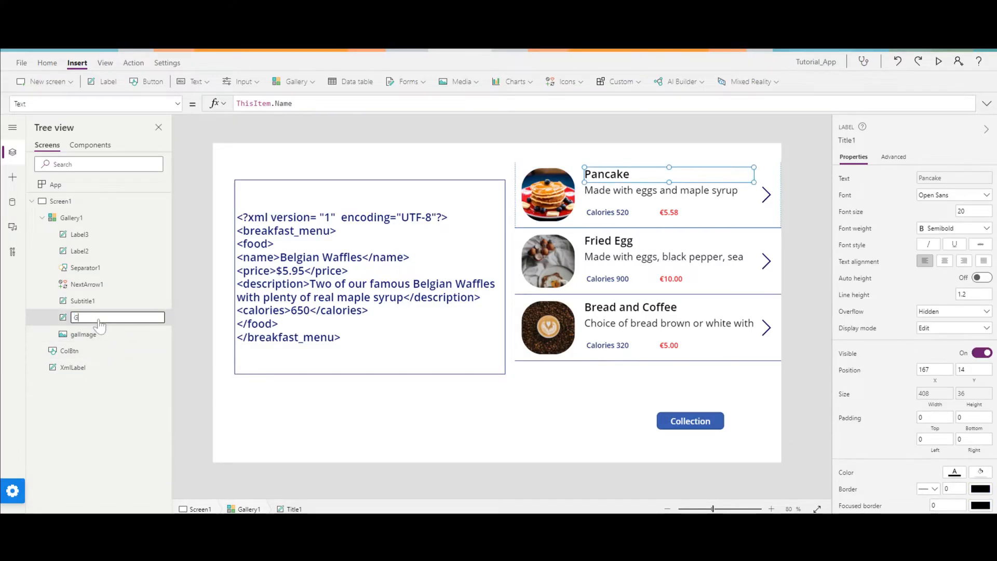
pyautogui.write('alnma')
pyautogui.press('BackSpace')
pyautogui.write('name')
pyautogui.press('Return')
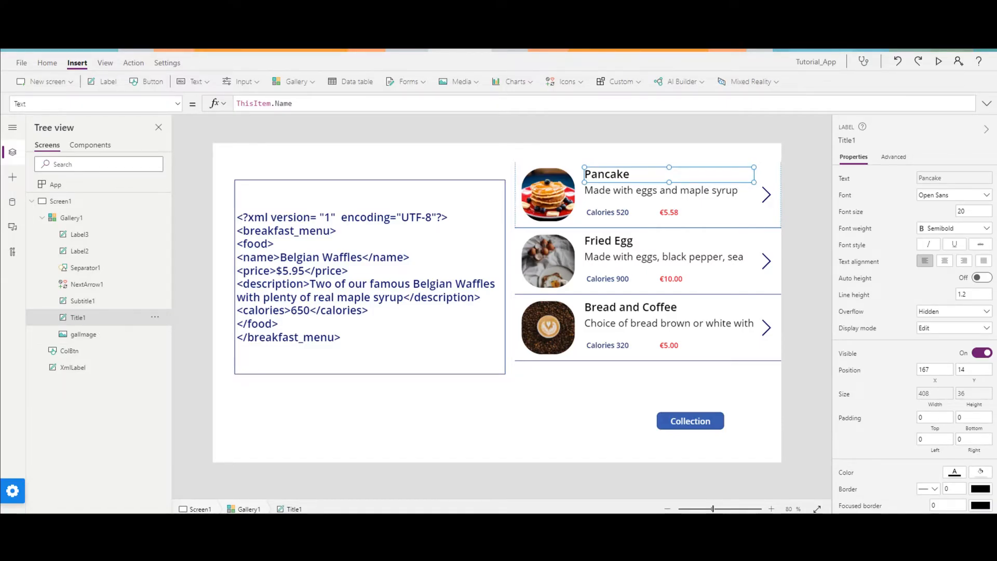
pyautogui.doubleClick(95, 306)
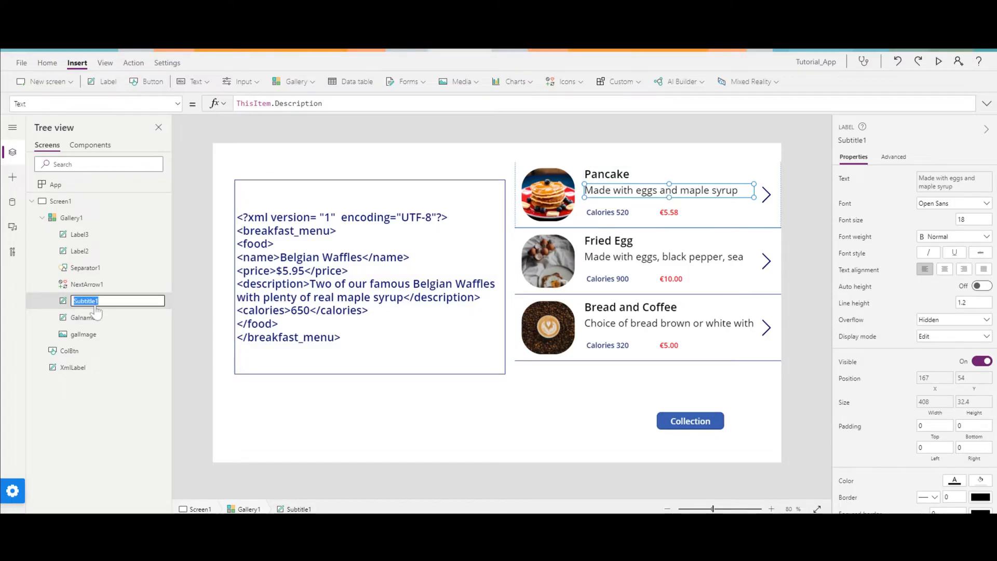
pyautogui.write('GalDes')
pyautogui.press('Return')
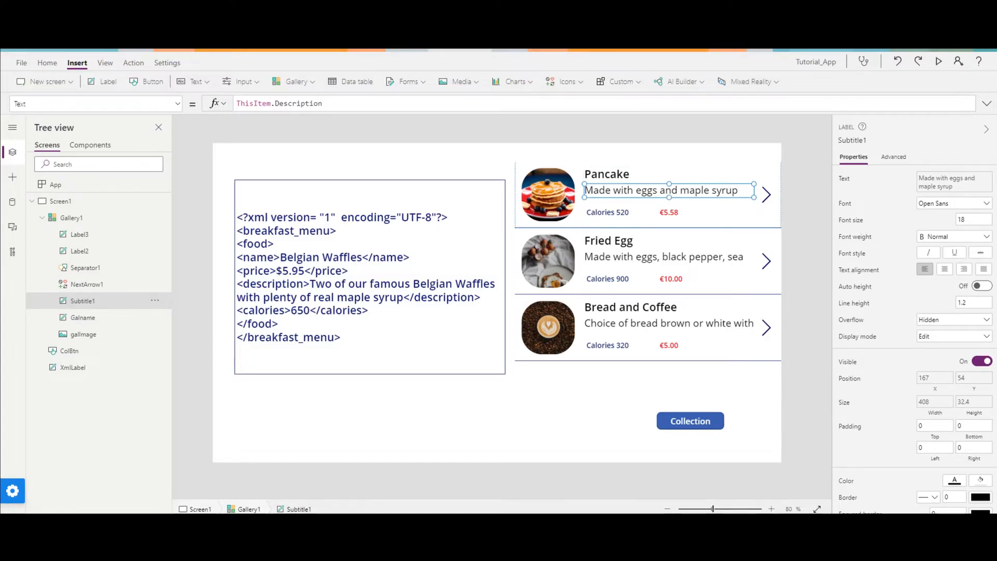
# Rename the gallery's calories label as GalCal and its price label as GalPrice.
pyautogui.doubleClick(91, 284)
pyautogui.click(88, 268)
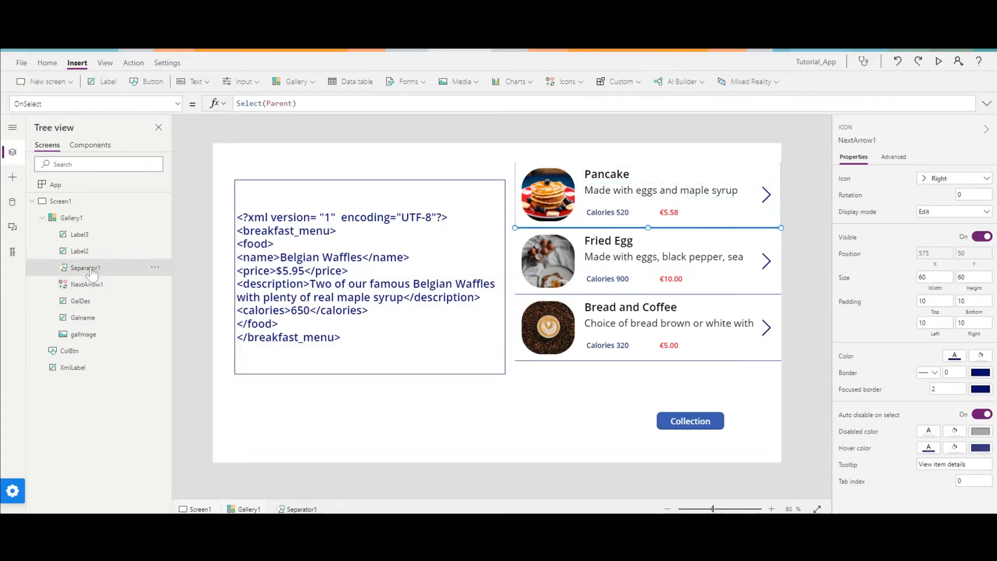
pyautogui.click(85, 252)
pyautogui.doubleClick(85, 252)
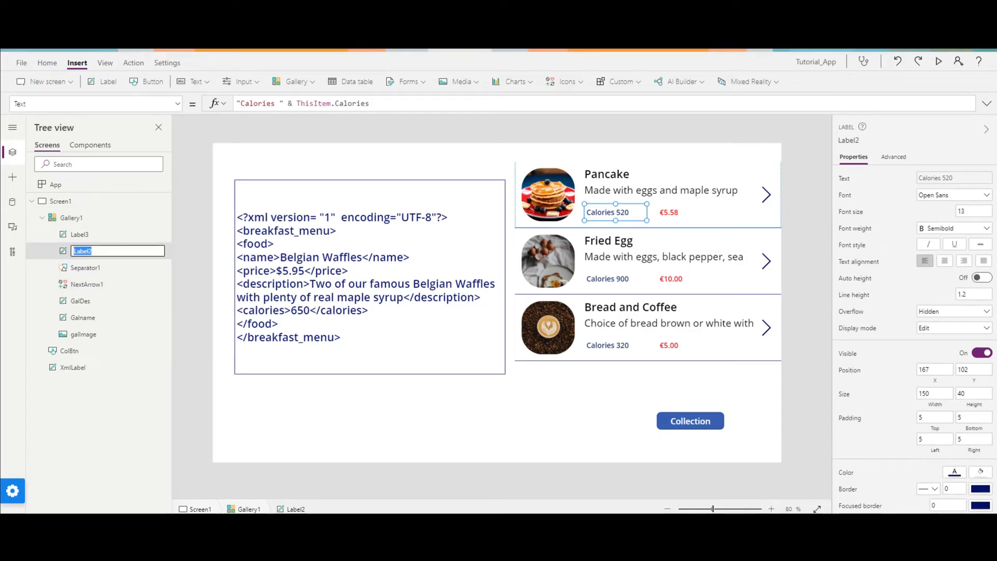
pyautogui.write('GalCal')
pyautogui.press('Return')
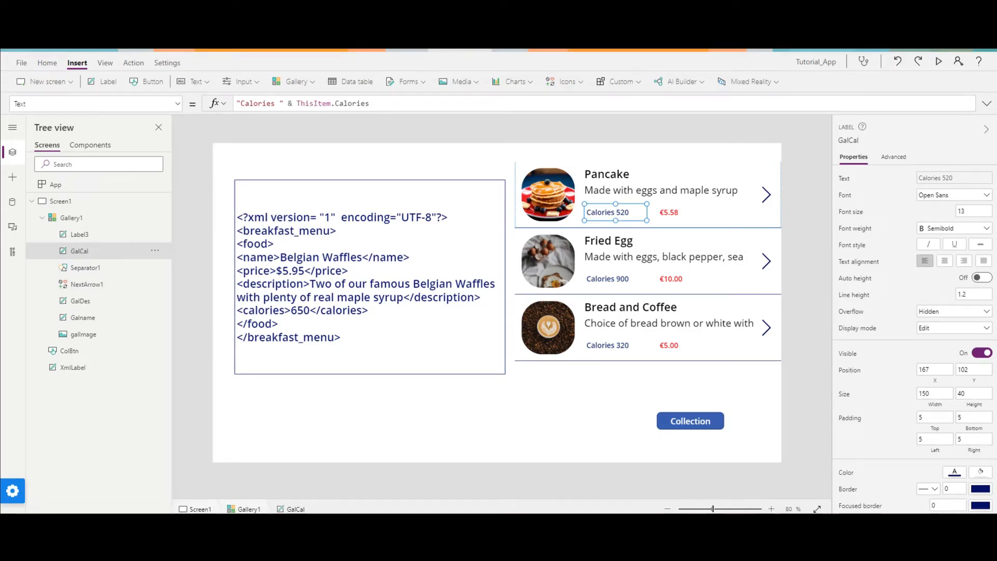
pyautogui.doubleClick(96, 236)
pyautogui.write('GalPrice')
pyautogui.press('Return')
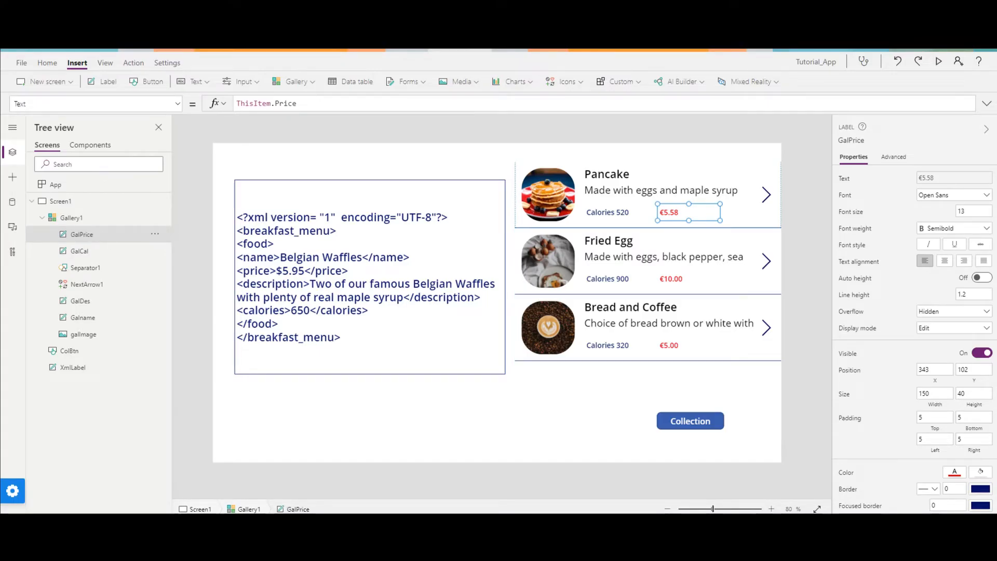
# Rename the gallery as GalBreakfast.
pyautogui.doubleClick(102, 220)
pyautogui.write('G')
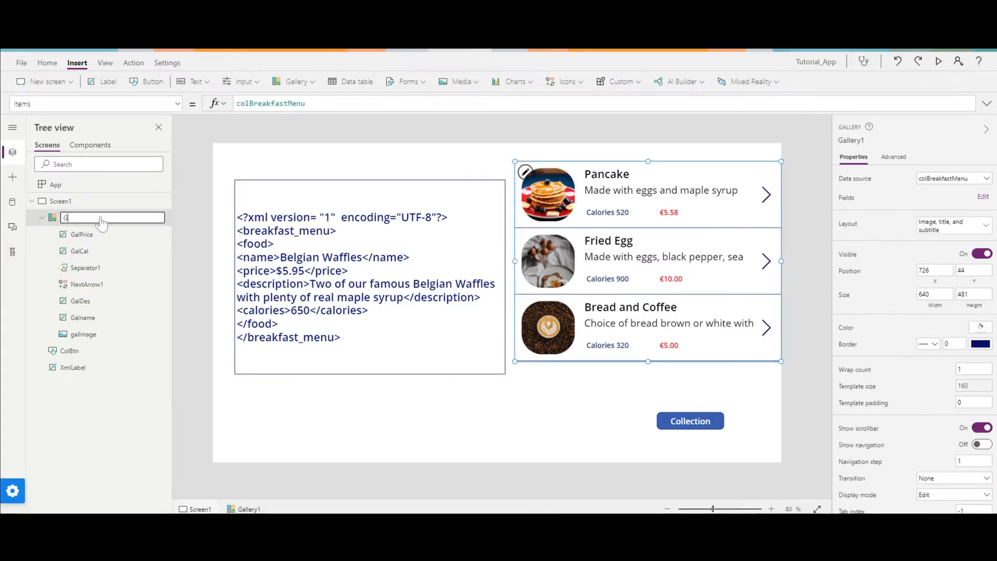
pyautogui.write('alBreakfast')
pyautogui.press('Return')
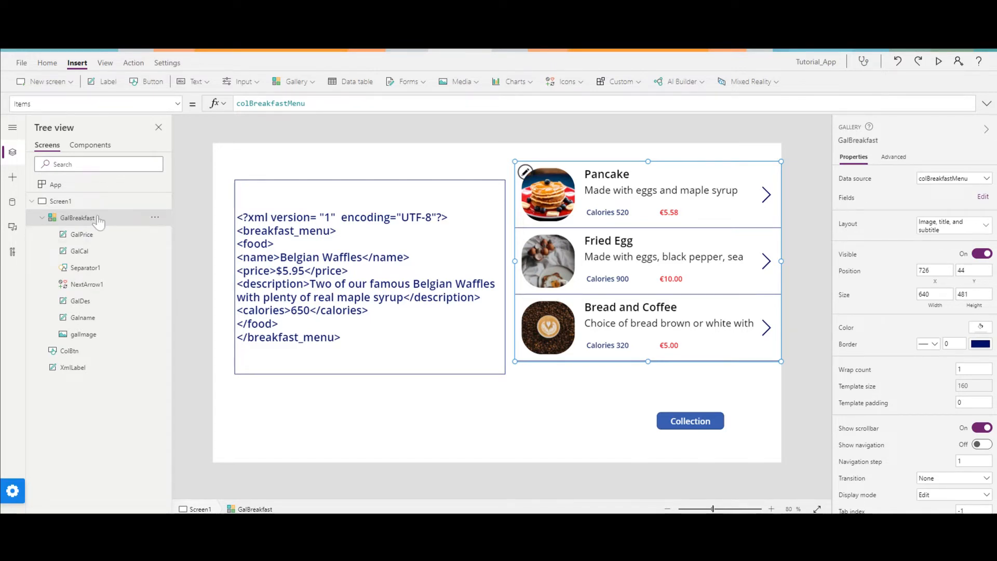
# Rename the gallery as GalMenu and preview the app.
pyautogui.doubleClick(98, 222)
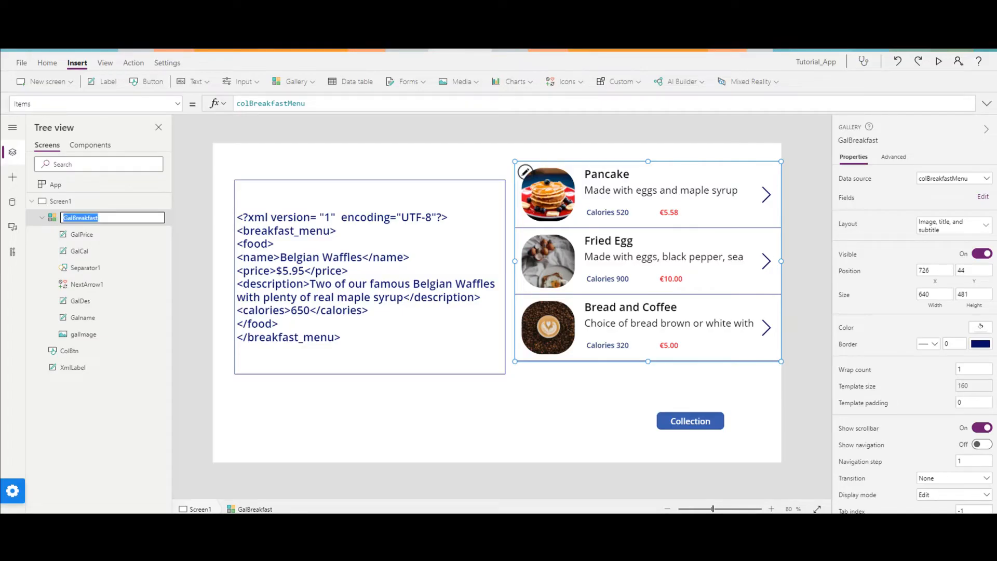
pyautogui.moveTo(102, 218); pyautogui.dragTo(72, 218)
pyautogui.write('Menu')
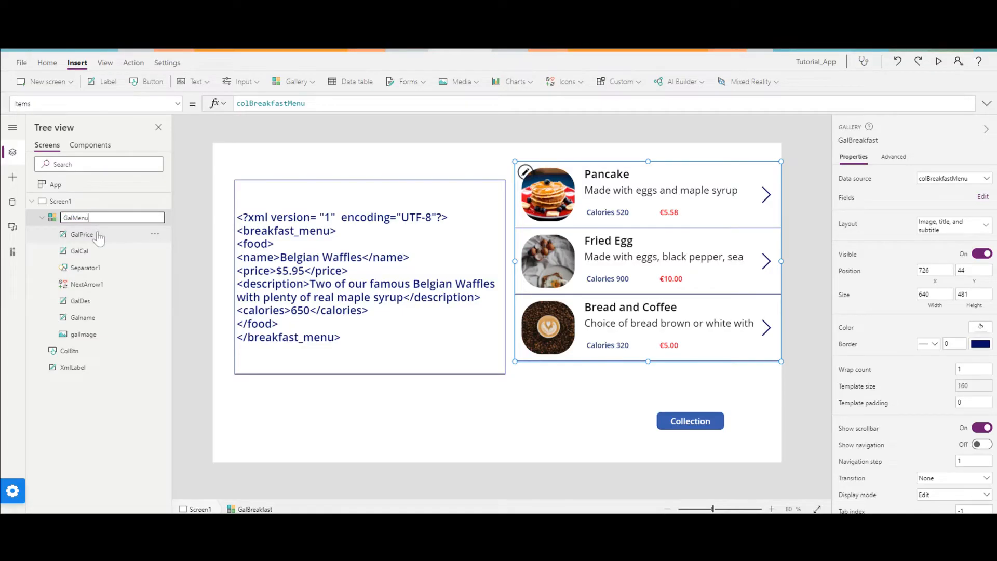
pyautogui.click(203, 367)
pyautogui.click(94, 221)
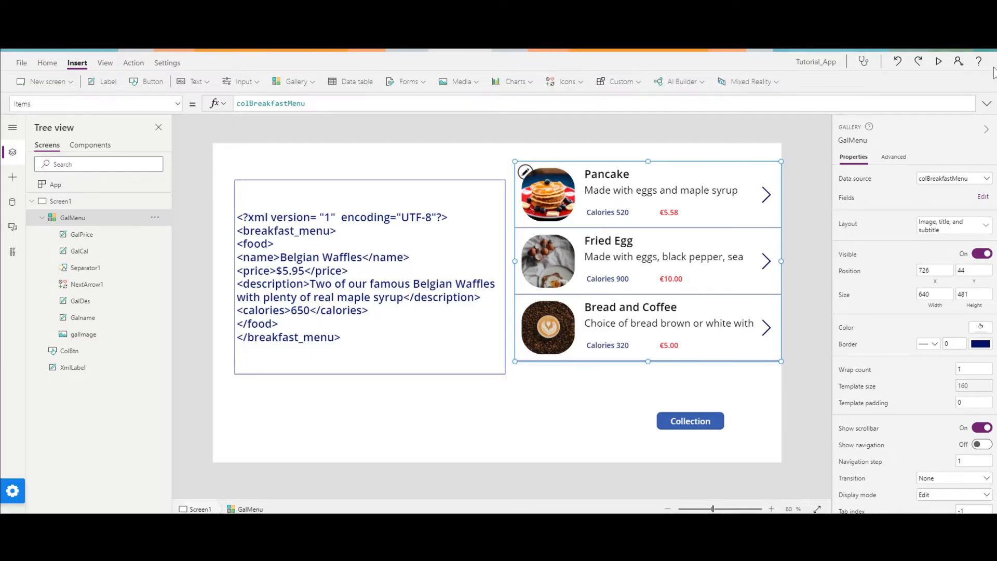
pyautogui.click(939, 61)
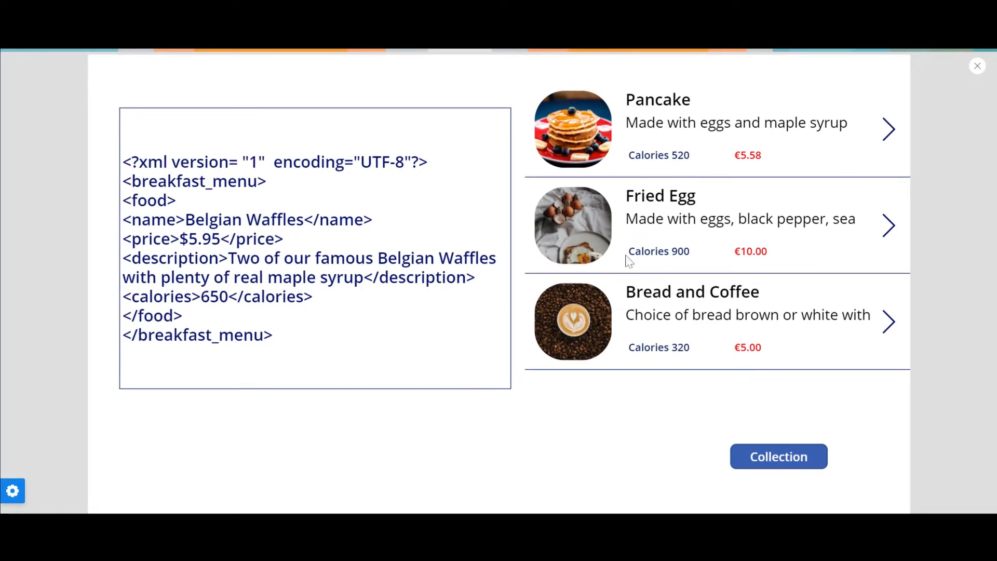
pyautogui.click(968, 62)
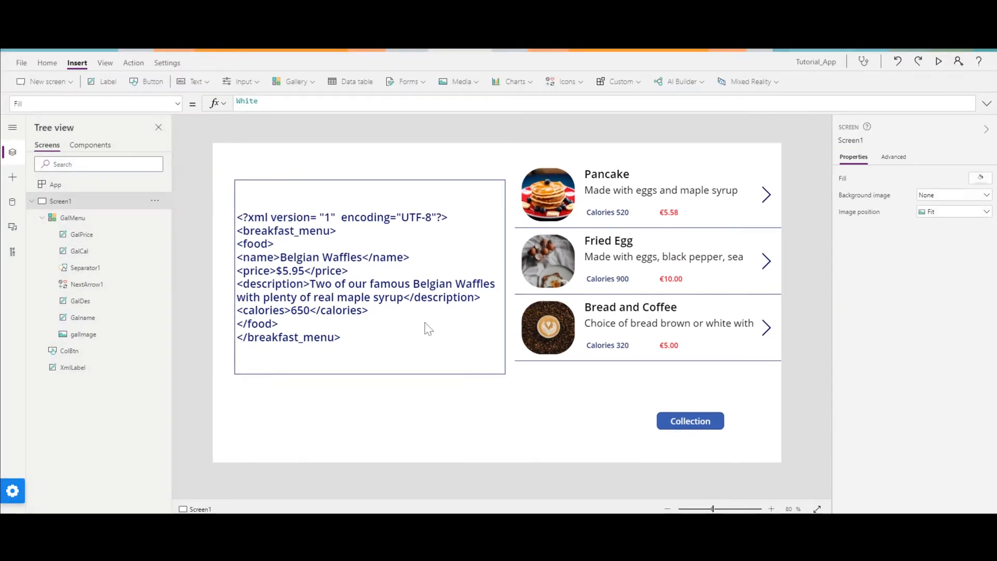
# Open the XML label's Text formula for editing and delete Belgian Waffles from the name element.
pyautogui.click(425, 327)
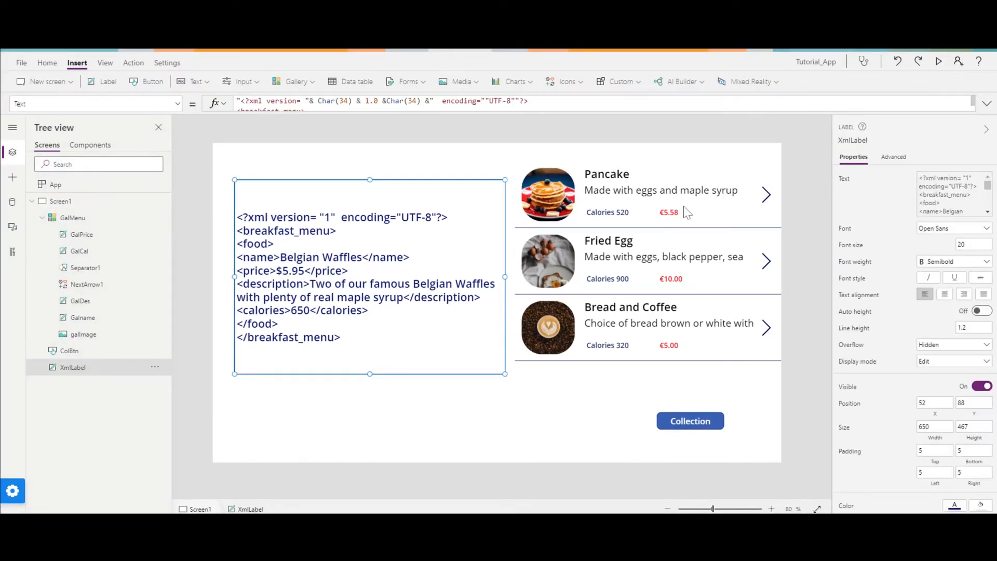
pyautogui.click(987, 104)
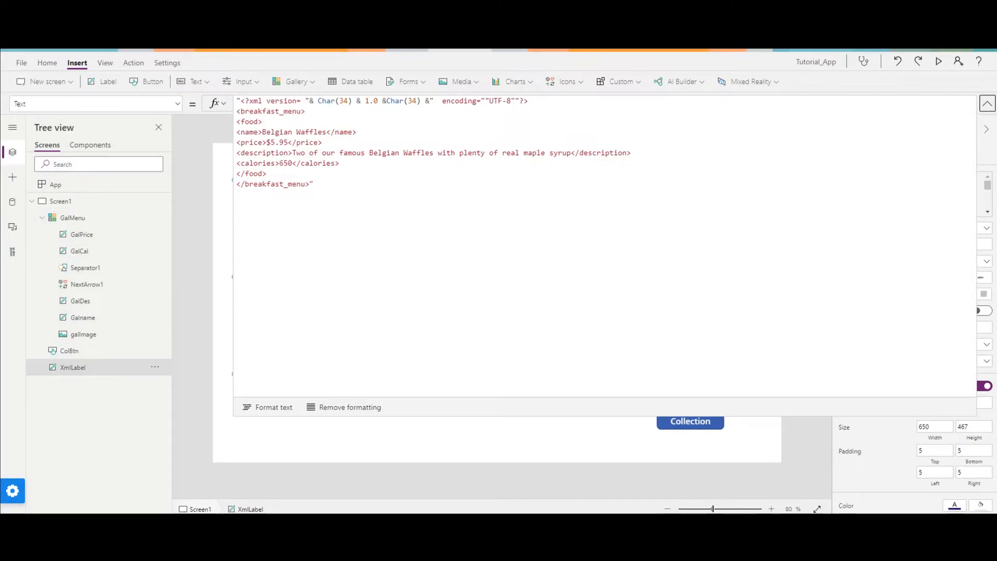
pyautogui.moveTo(261, 132); pyautogui.dragTo(326, 132)
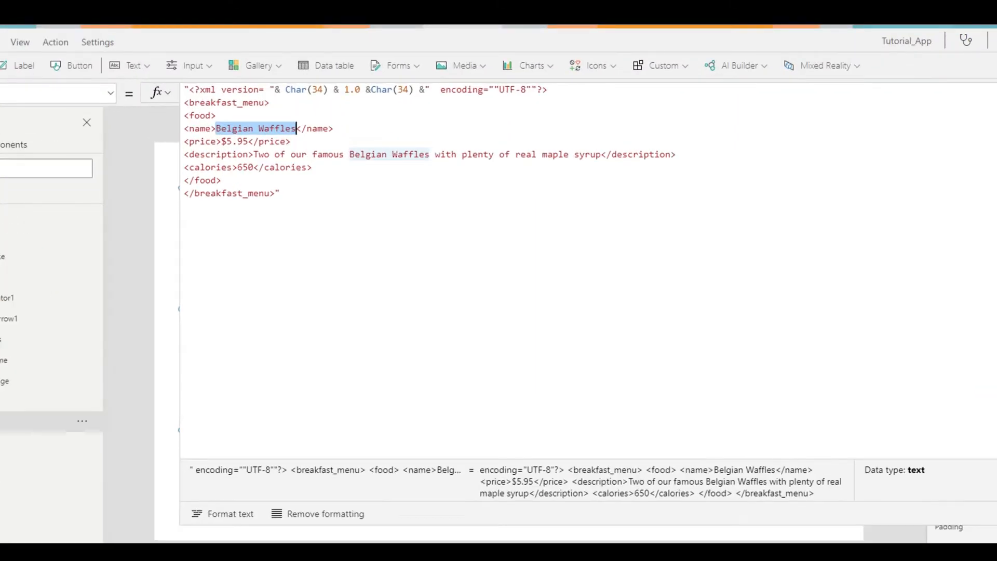
pyautogui.press('BackSpace')
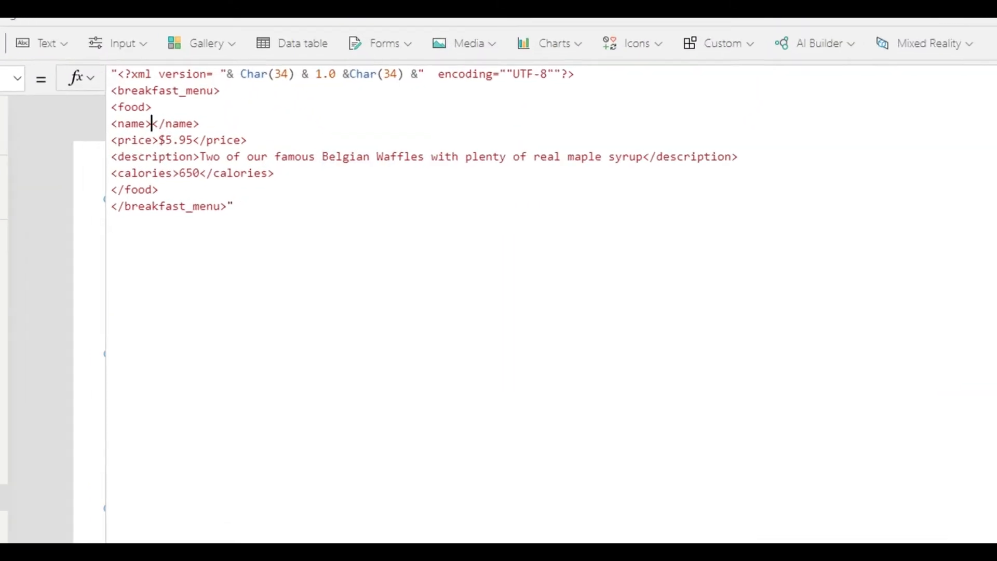
pyautogui.write('Gal')
pyautogui.press('BackSpace')
pyautogui.press('BackSpace')
pyautogui.press('BackSpace')
pyautogui.press('BackSpace')
pyautogui.press('BackSpace')
pyautogui.press('BackSpace')
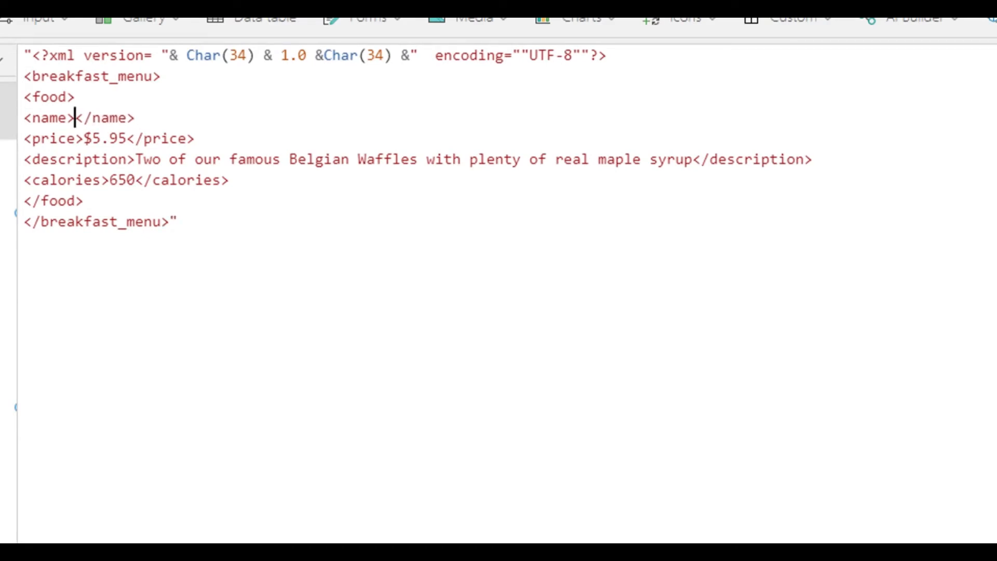
pyautogui.write('&2')
pyautogui.press('BackSpace')
pyautogui.press('BackSpace')
pyautogui.press('BackSpace')
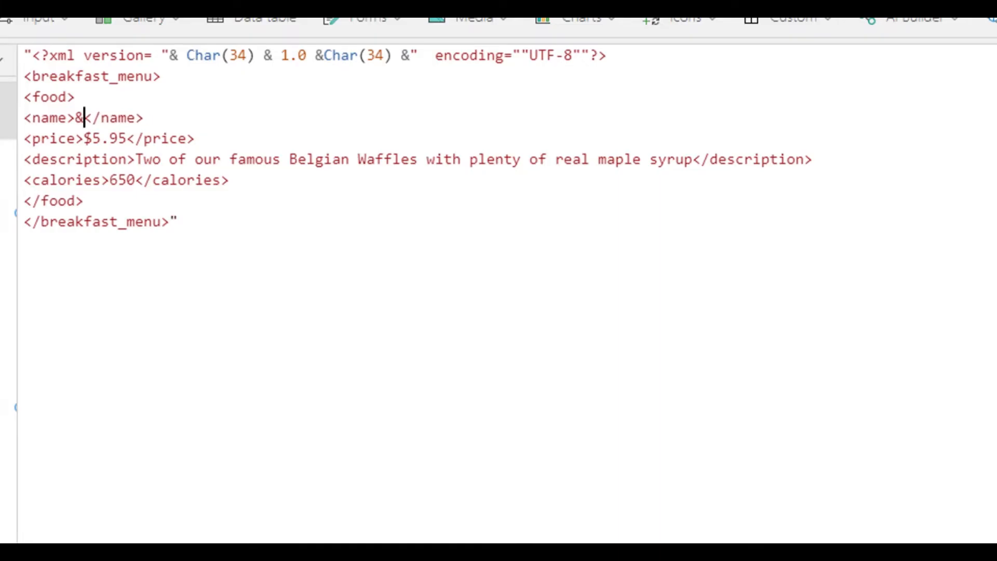
# End the text string after the opening name tag with a double quote and follow it with an ampersand.
pyautogui.write('&"')
pyautogui.press('BackSpace')
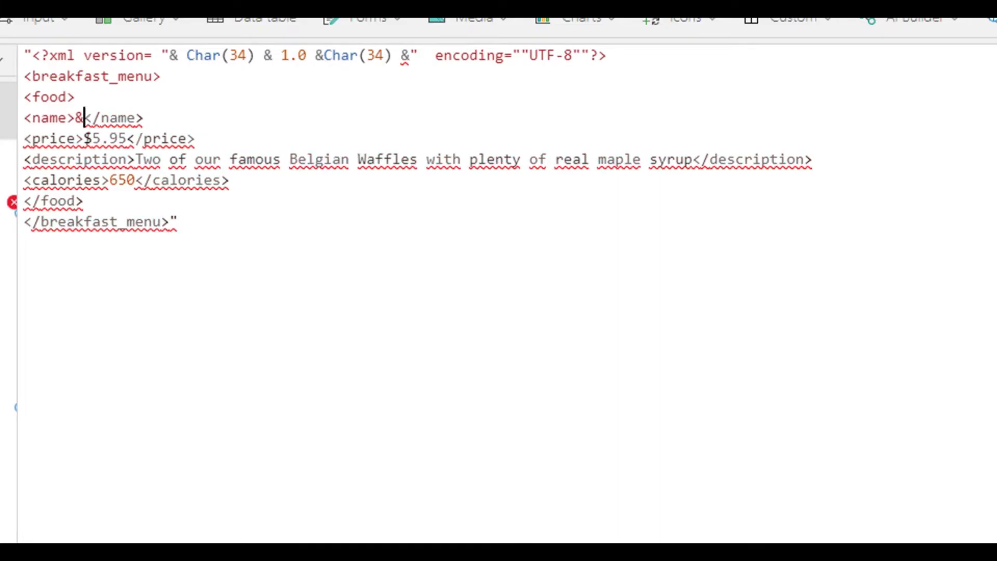
pyautogui.write('"')
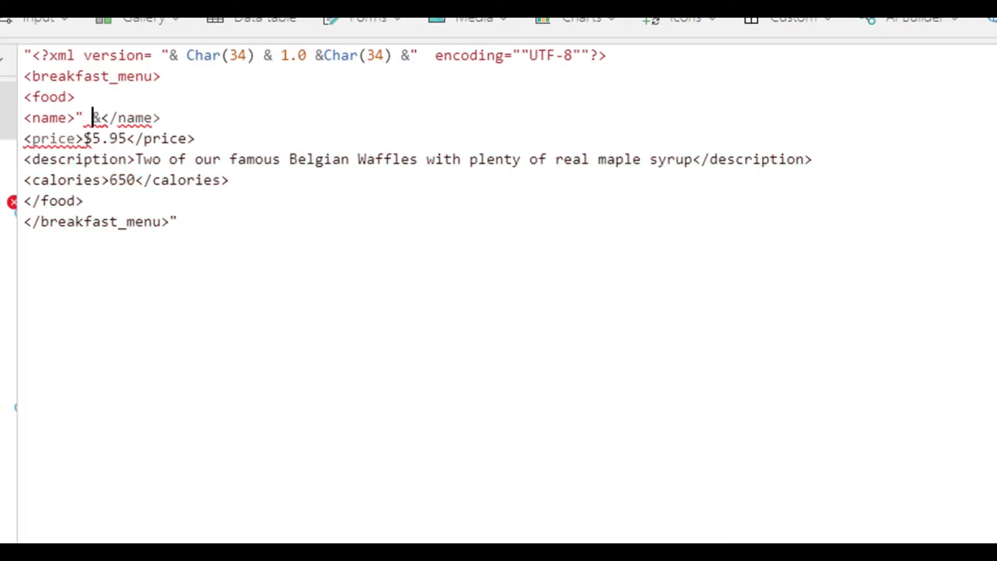
pyautogui.press('BackSpace')
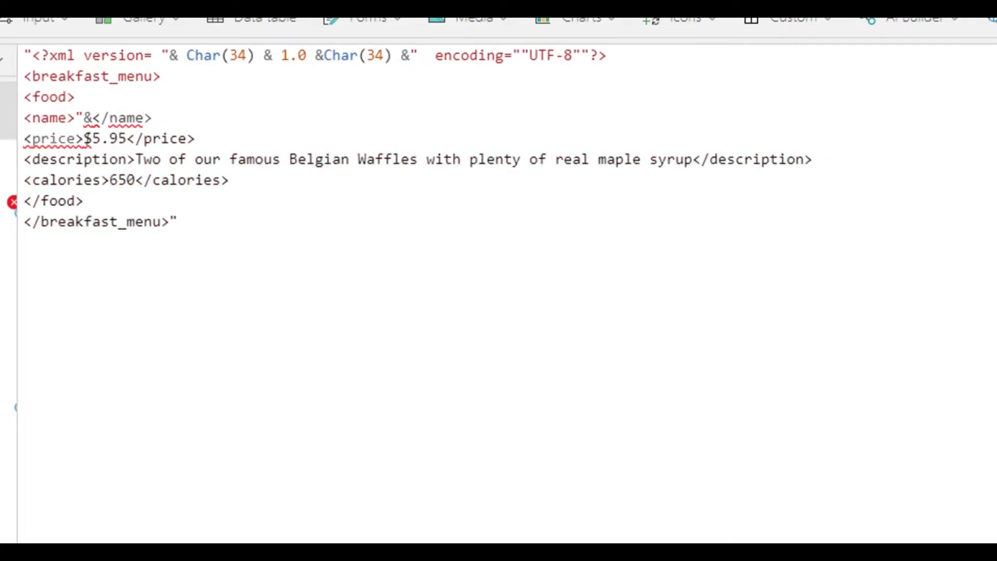
pyautogui.press('Right')
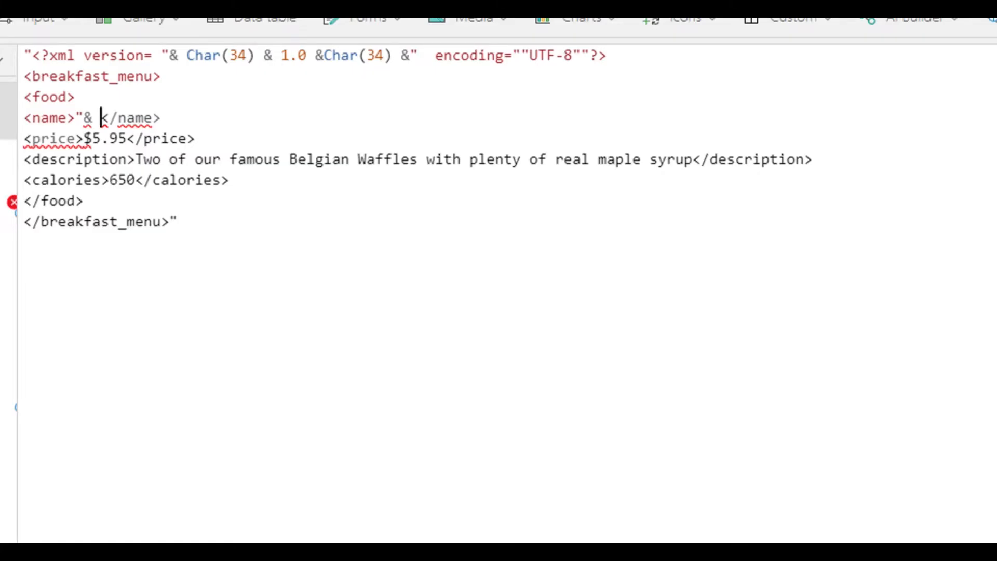
# Insert Galname.Text into the name element and resume the string before the closing tag with an ampersand and double quote.
pyautogui.write('Gal')
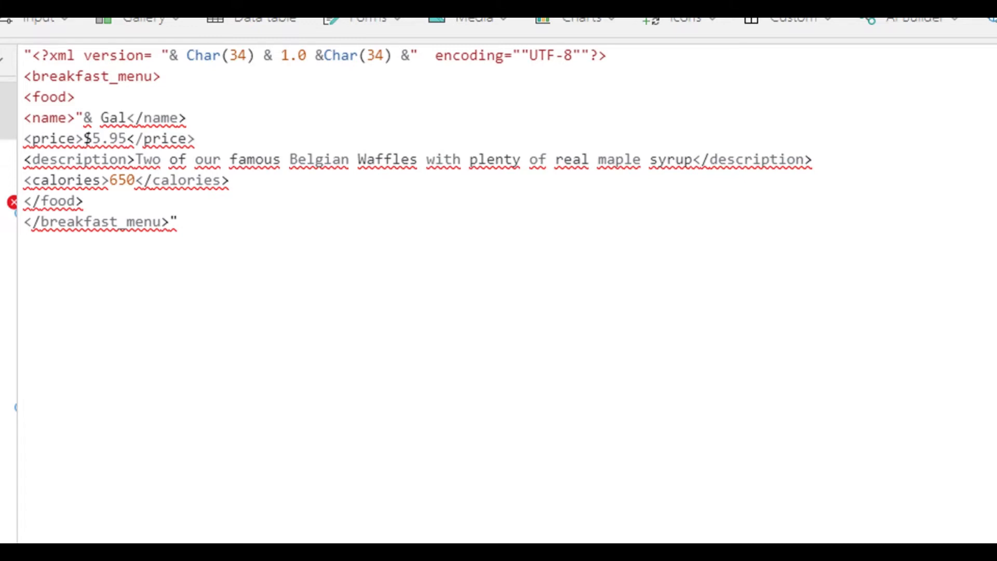
pyautogui.write('name.T')
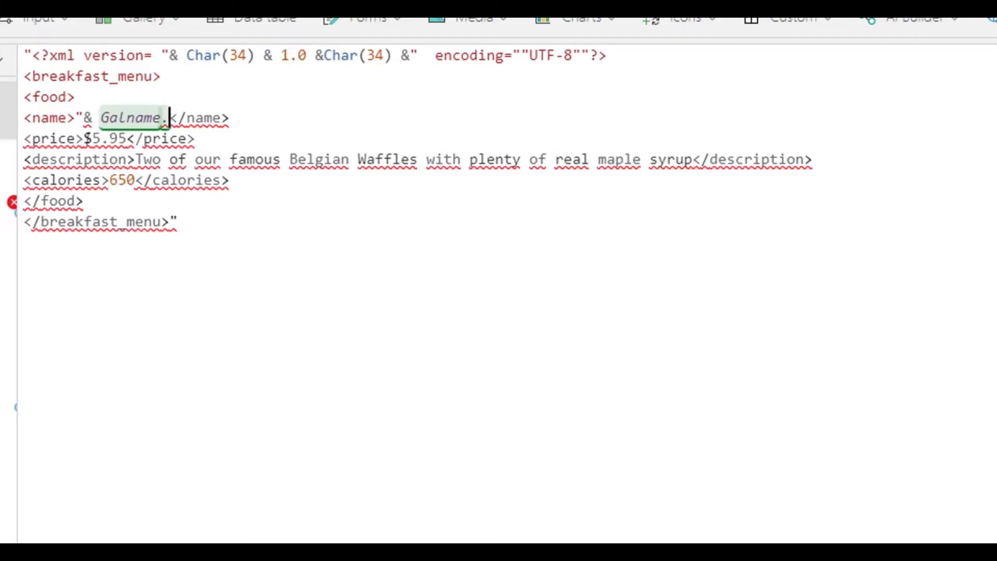
pyautogui.write('ext ')
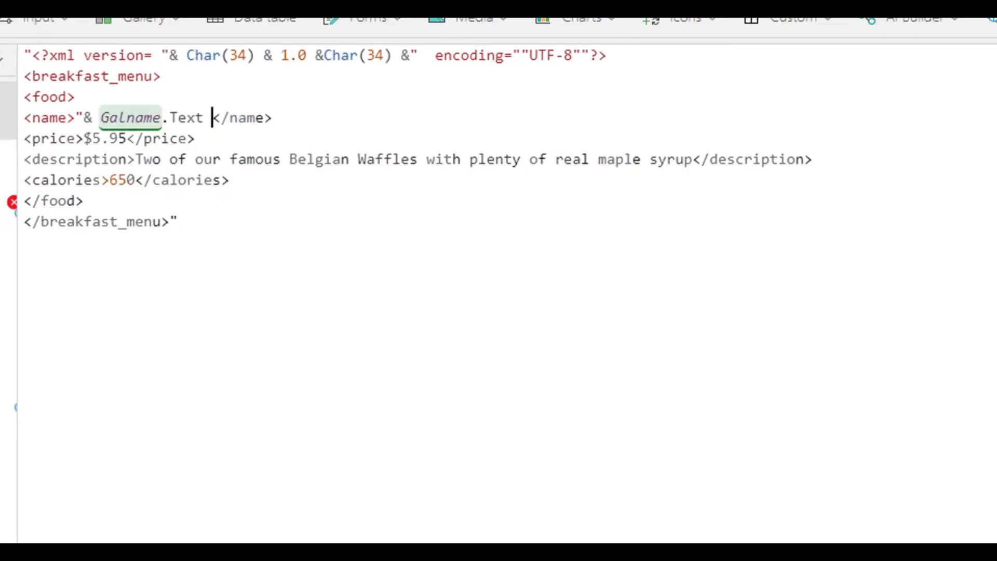
pyautogui.write('&"')
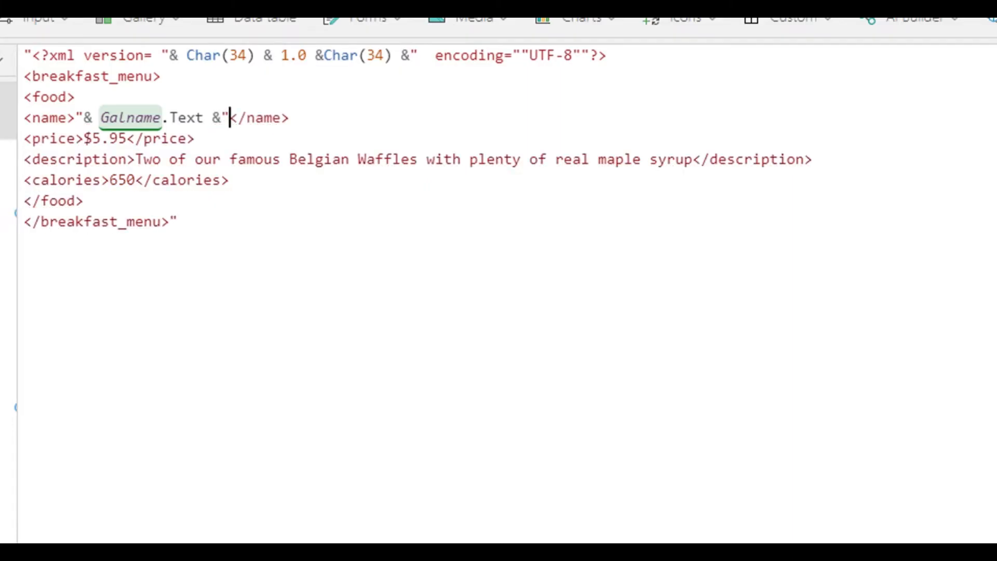
pyautogui.press('Left')
pyautogui.press('Delete')
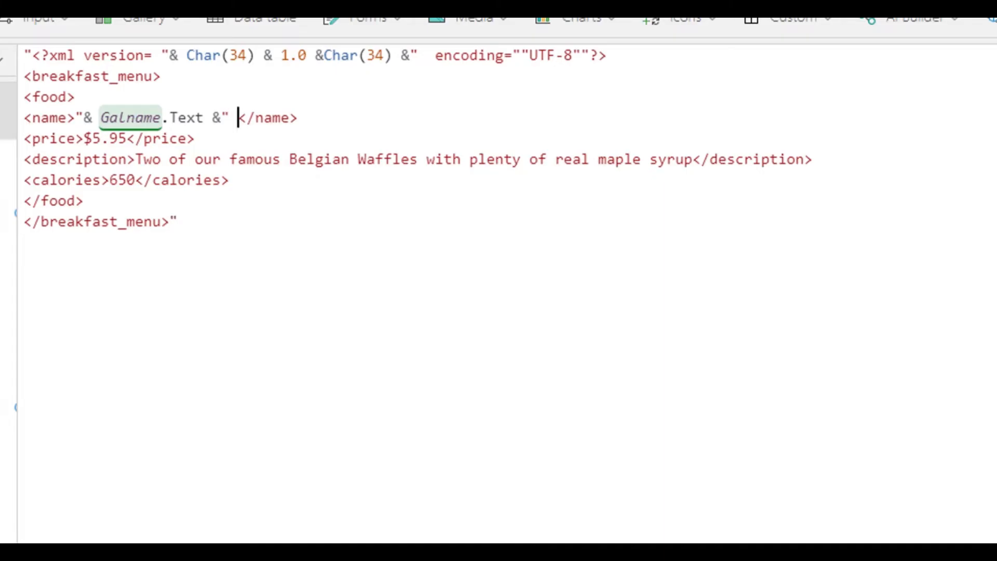
pyautogui.press('Left')
# Break the string around $5.95 in the price element, adding a double quote and ampersand on each side of it.
pyautogui.click(75, 118)
pyautogui.click(84, 138)
pyautogui.write('"&')
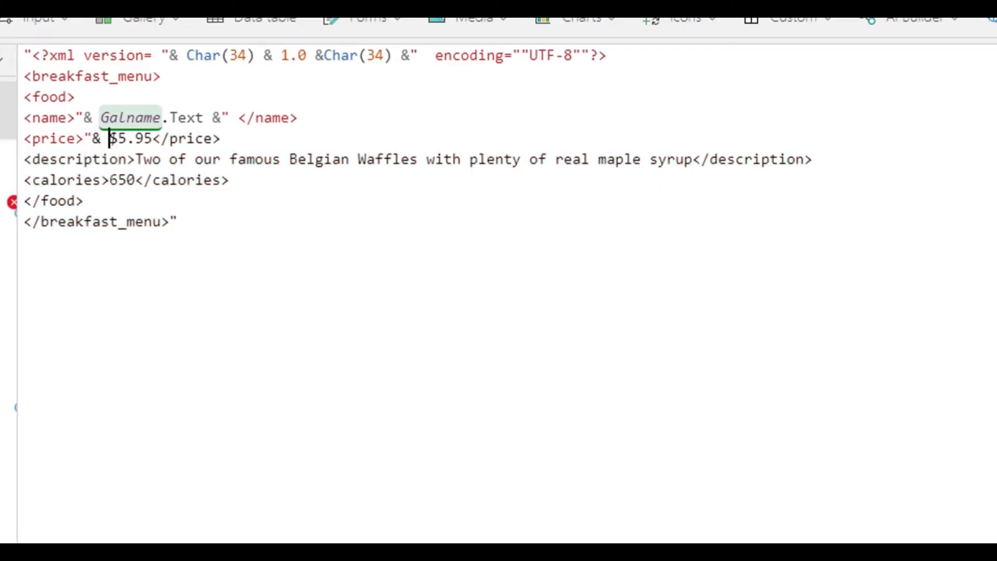
pyautogui.click(153, 139)
pyautogui.write('"')
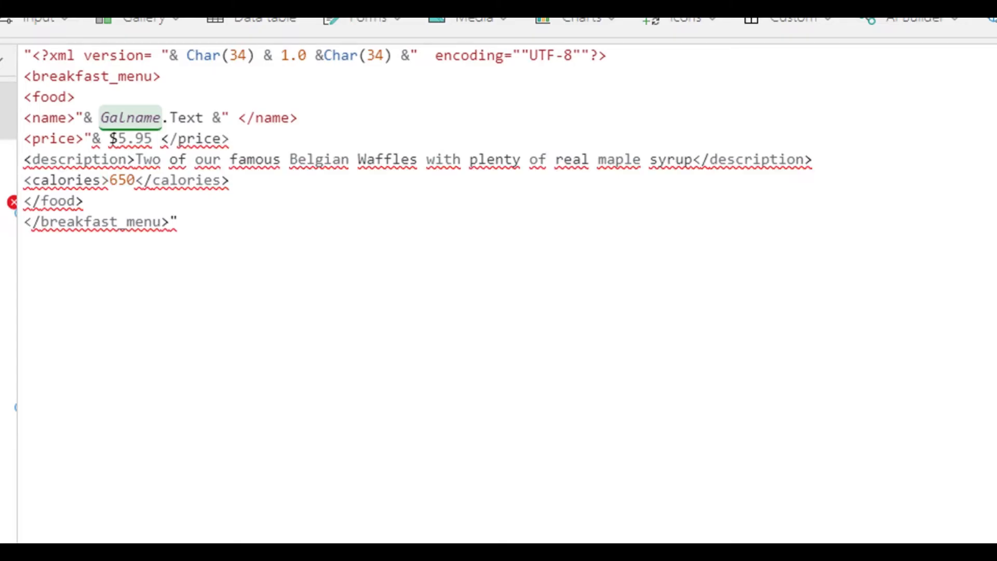
pyautogui.press('Left')
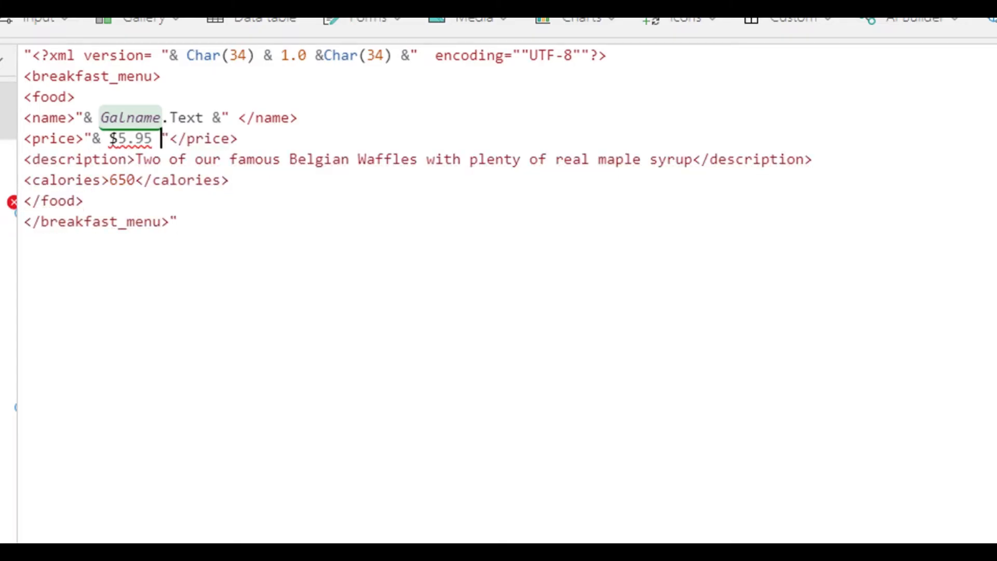
pyautogui.write('&')
pyautogui.press('Left')
pyautogui.press('Left')
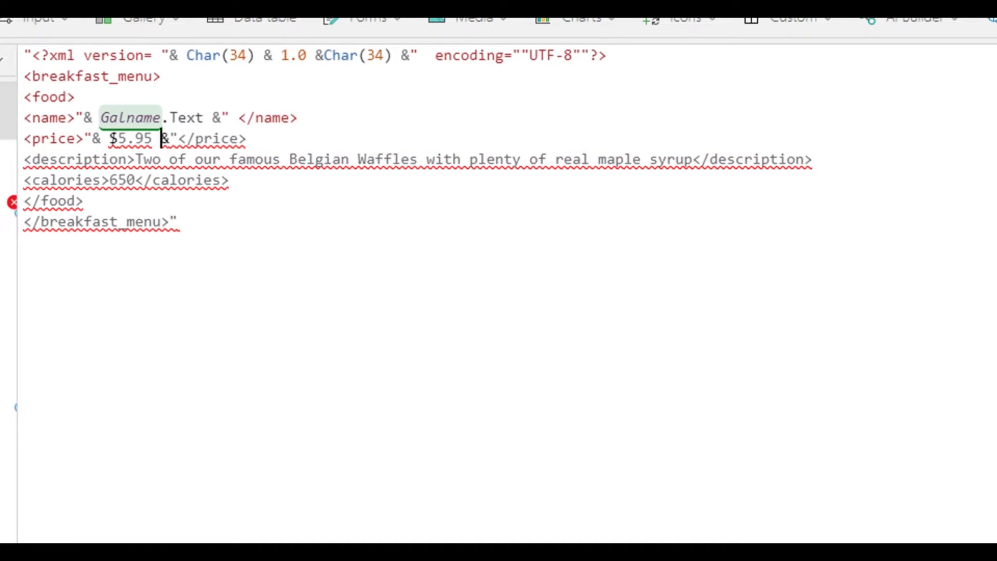
# Replace $5.95 in the price element with GalPrice.Text.
pyautogui.press('BackSpace')
pyautogui.press('BackSpace')
pyautogui.press('BackSpace')
pyautogui.press('BackSpace')
pyautogui.press('BackSpace')
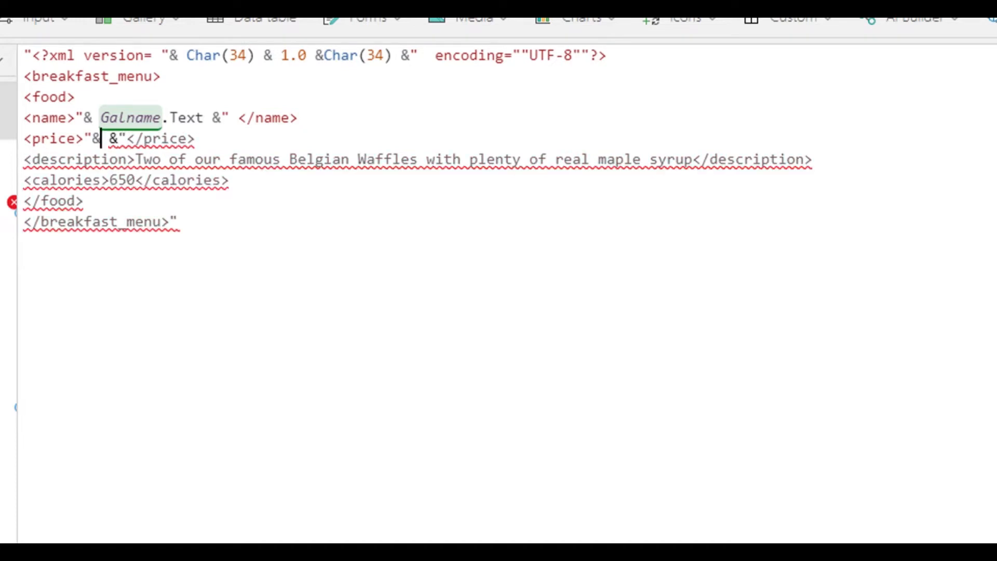
pyautogui.write('Gal')
pyautogui.write('Price')
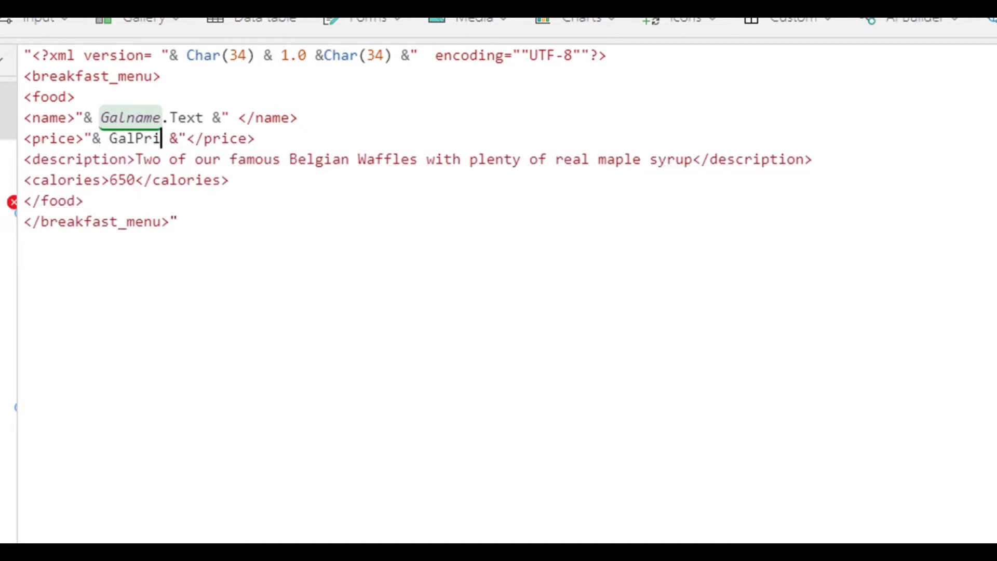
pyautogui.write('.Text')
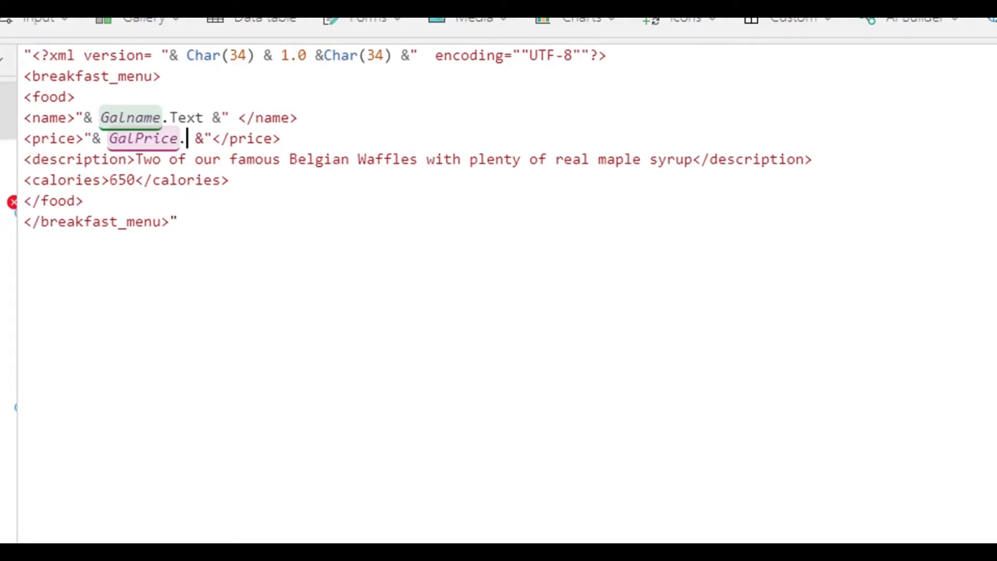
# Replace the fixed sentence in the description element with the opening and closing concatenation marks "& &".
pyautogui.moveTo(135, 159); pyautogui.dragTo(697, 159)
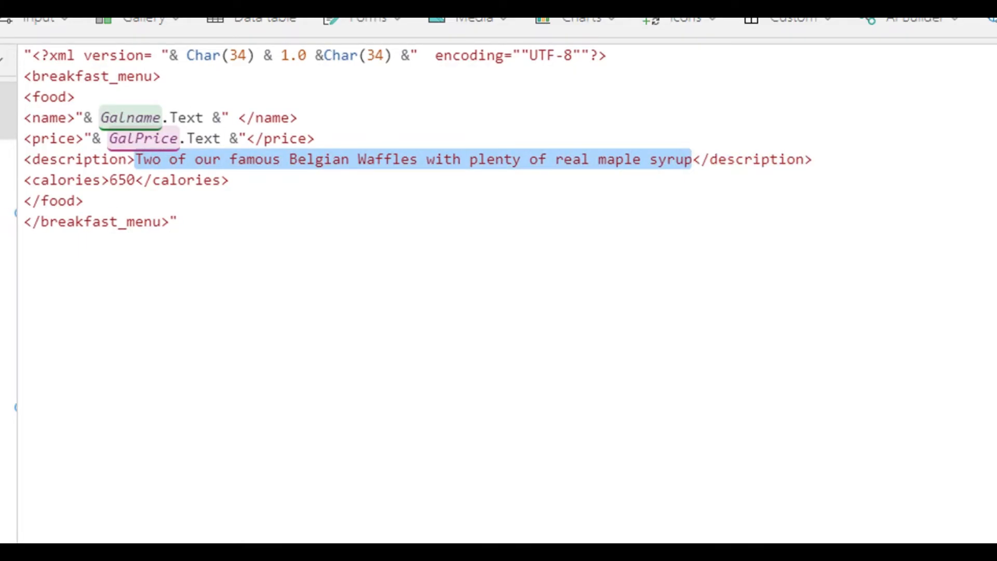
pyautogui.write('gal')
pyautogui.press('BackSpace')
pyautogui.press('BackSpace')
pyautogui.press('BackSpace')
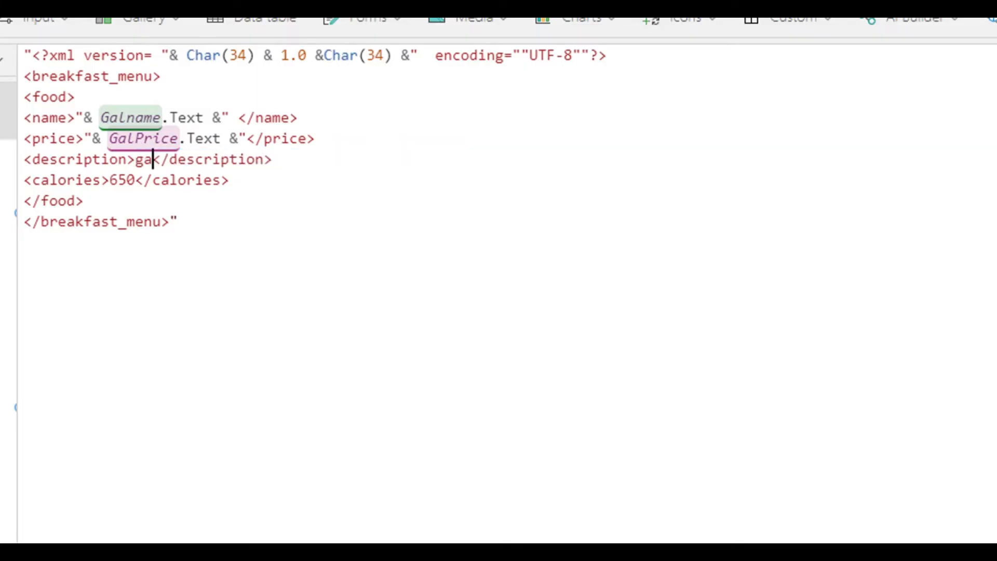
pyautogui.write('"& ')
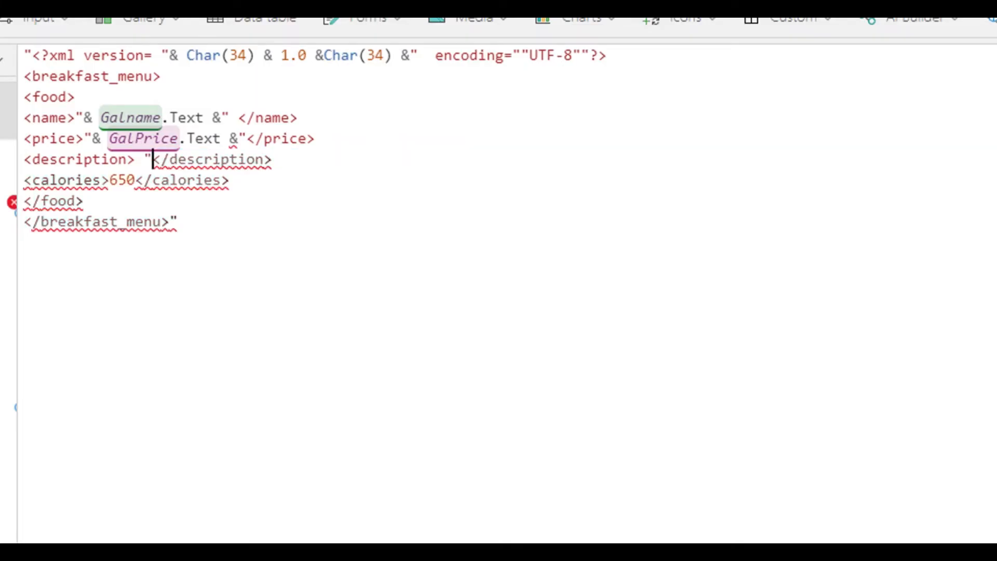
pyautogui.write('&"')
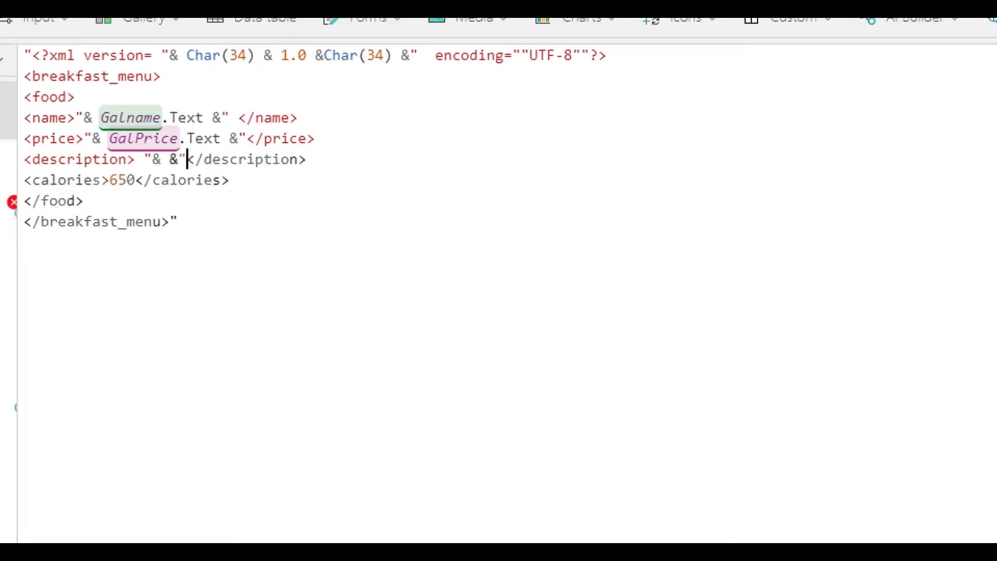
# Insert GalDes.Text between the ampersands in the description element.
pyautogui.press('Left')
pyautogui.press('Left')
pyautogui.write('Gal')
pyautogui.write('Price')
pyautogui.press('BackSpace')
pyautogui.press('BackSpace')
pyautogui.press('BackSpace')
pyautogui.press('BackSpace')
pyautogui.press('BackSpace')
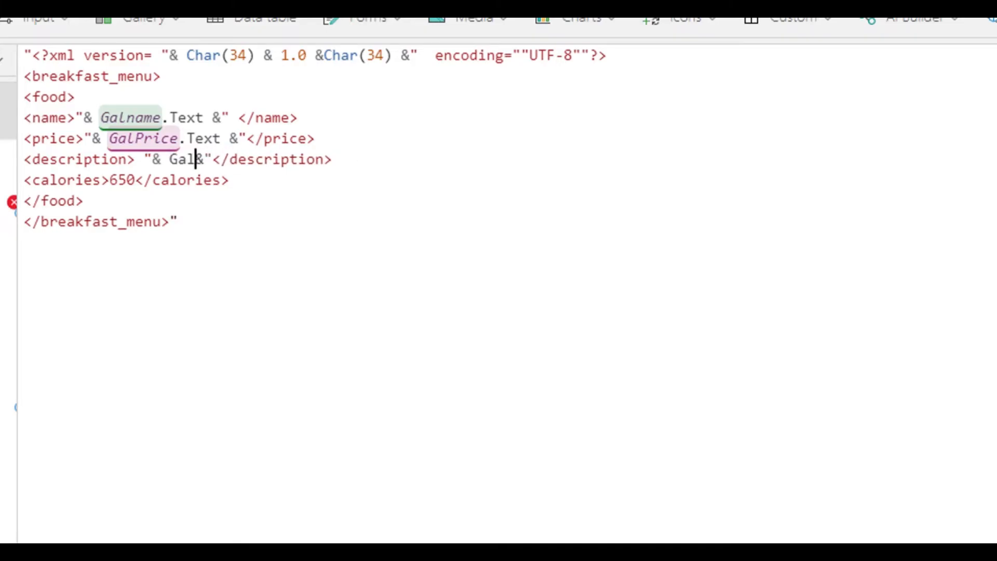
pyautogui.write('Des.Text')
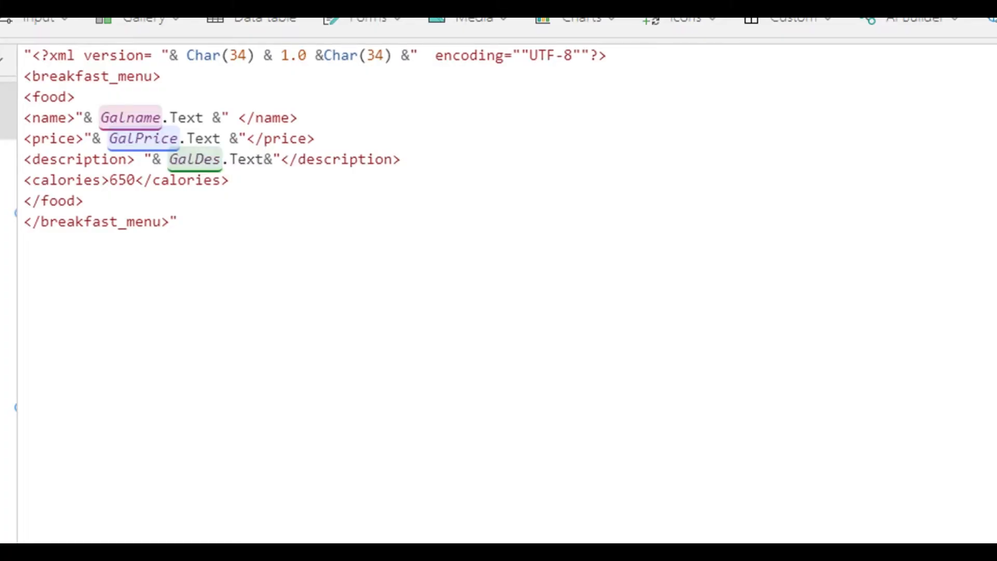
# Replace 650 in the calories element with a concatenated reference to GalCal.Text.
pyautogui.moveTo(109, 180); pyautogui.dragTo(135, 179)
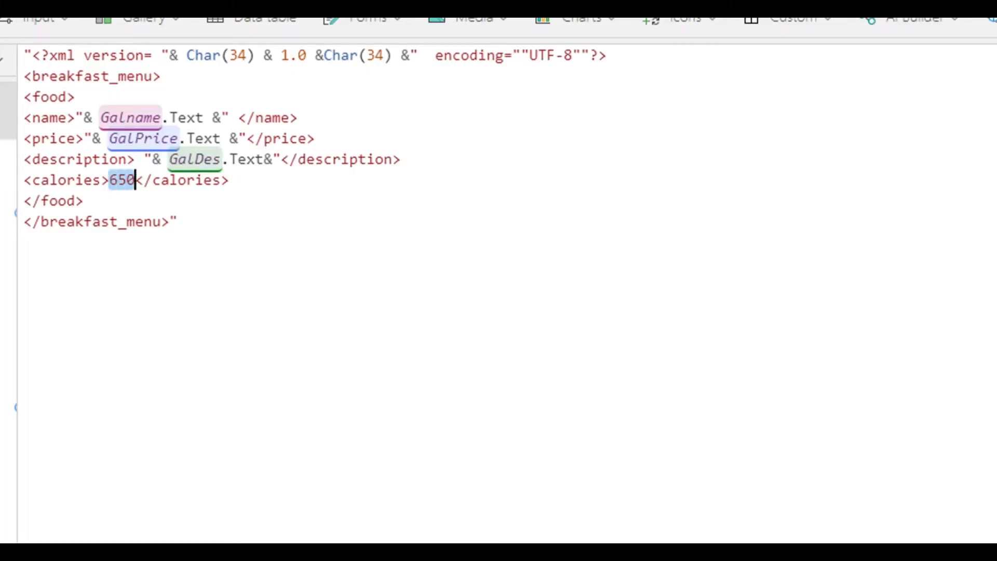
pyautogui.write('"')
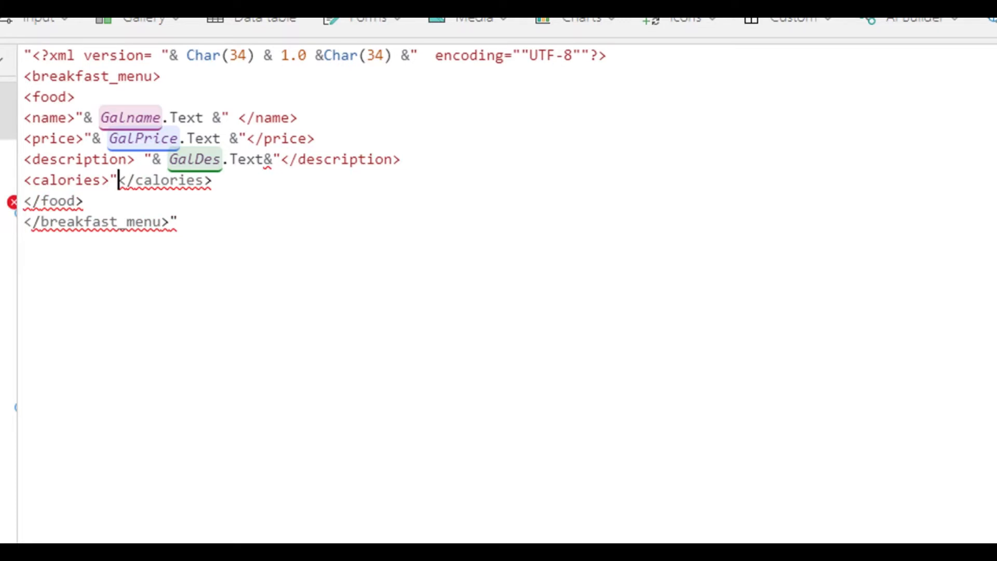
pyautogui.write('& "')
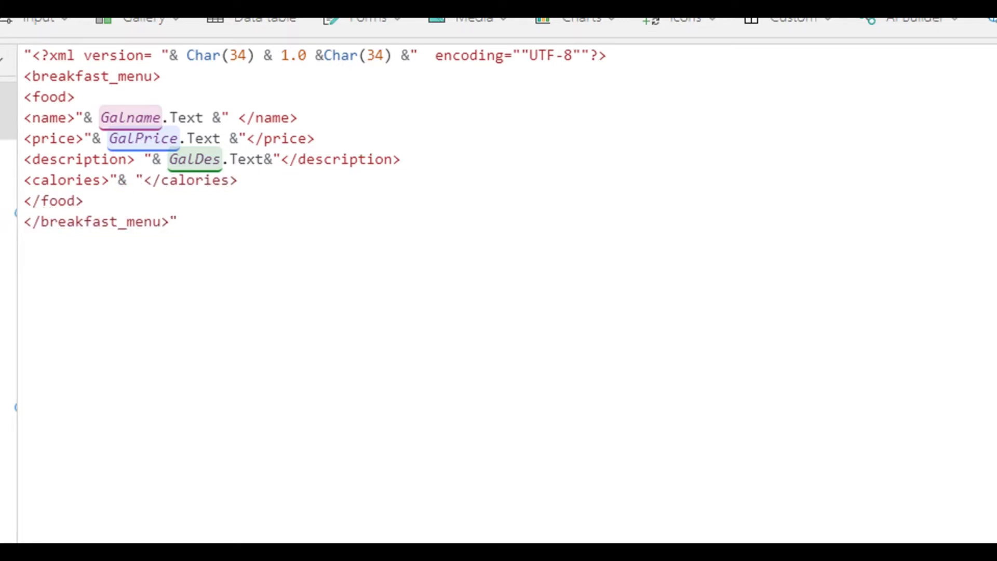
pyautogui.press('Left')
pyautogui.write('&')
pyautogui.press('Left')
pyautogui.press('Left')
pyautogui.write('Gal')
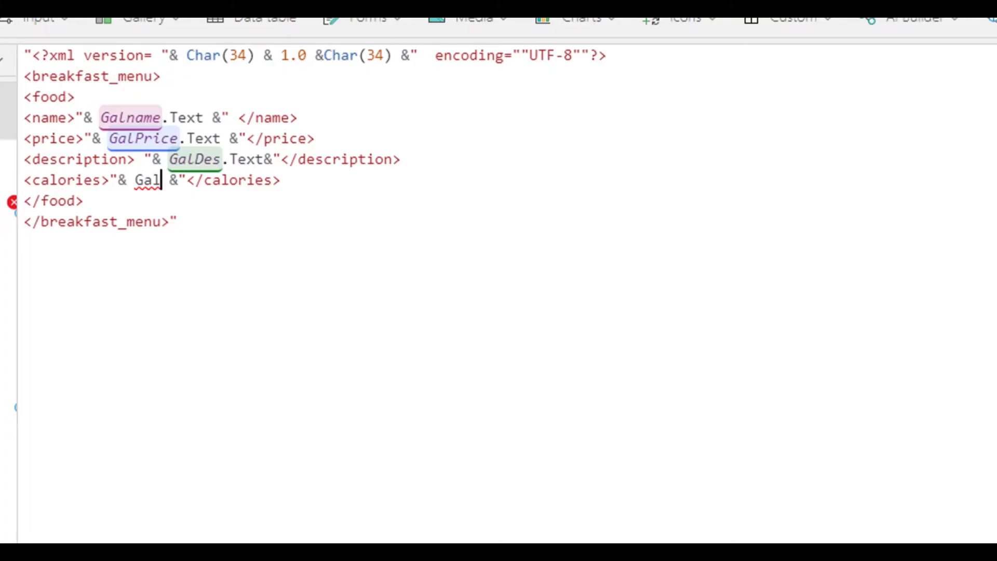
pyautogui.write('Cal')
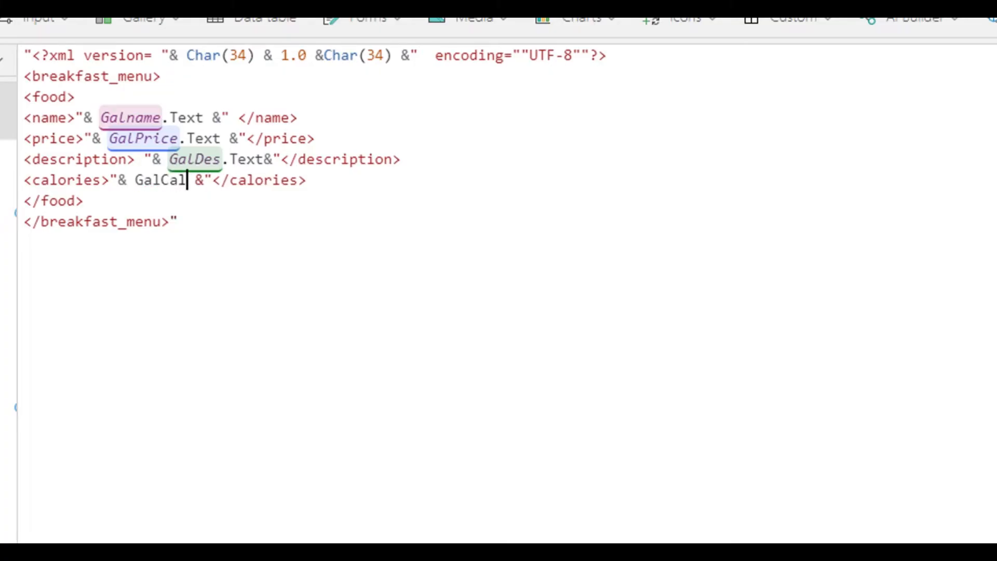
pyautogui.write('.Te')
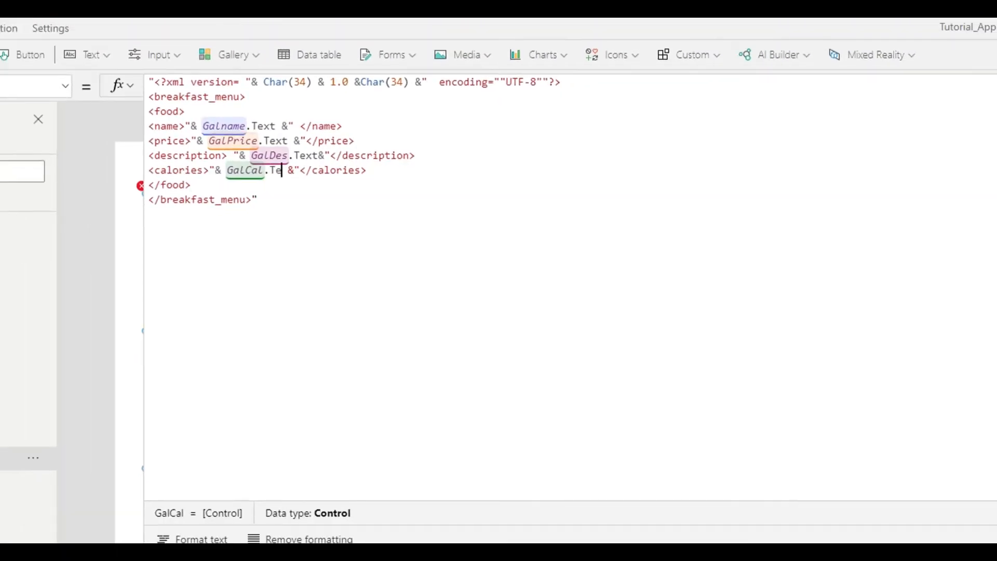
pyautogui.write('xt')
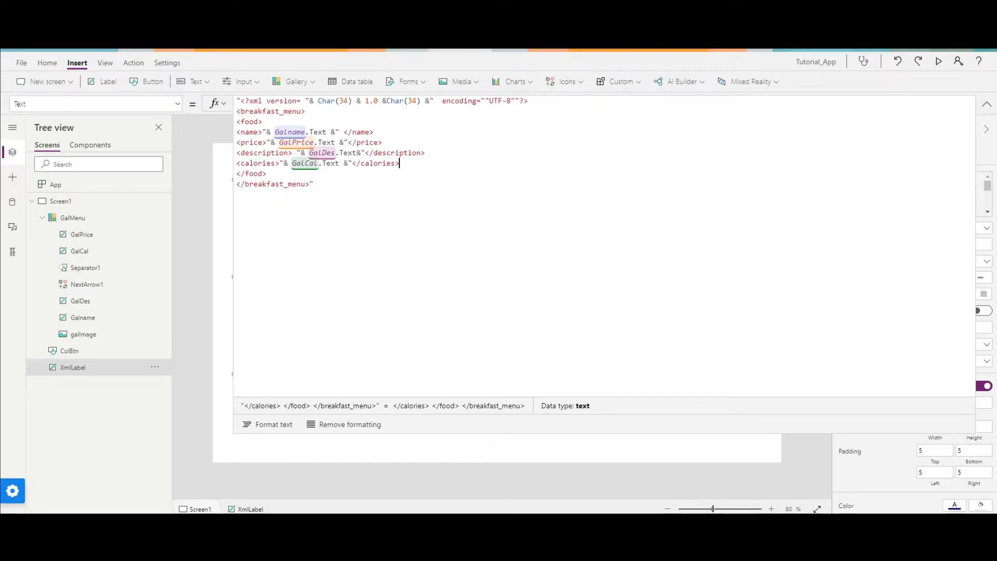
# Check the XML label's rendered output on the canvas against its completed Text formula.
pyautogui.click(987, 104)
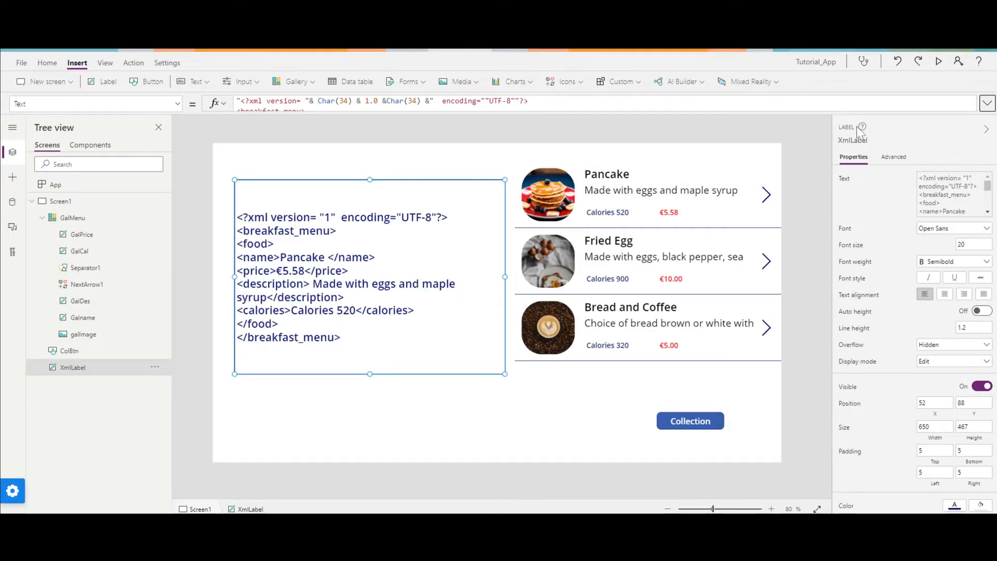
pyautogui.click(987, 103)
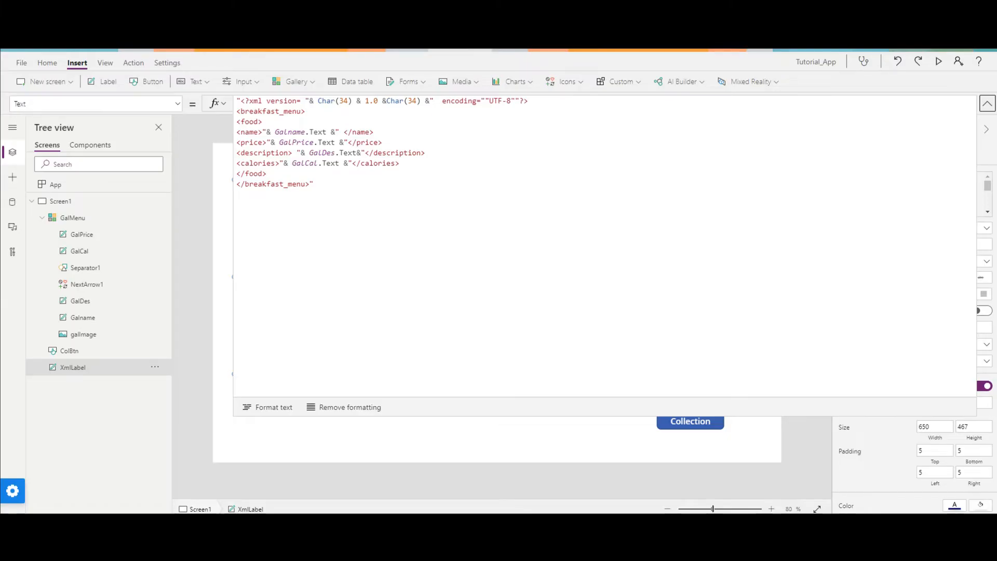
pyautogui.click(314, 184)
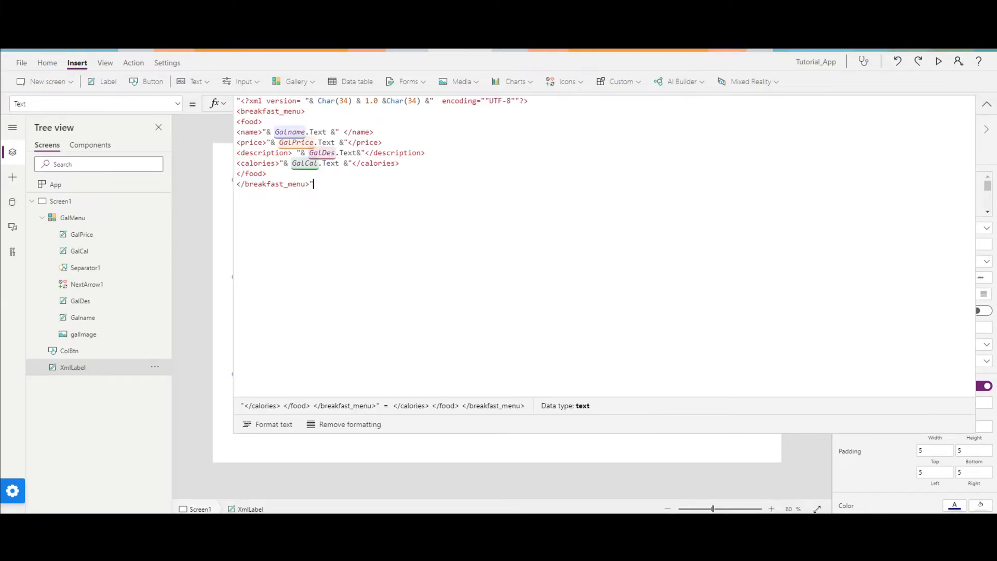
pyautogui.click(987, 103)
# Preview the app and select the Fried Egg, Bread and Coffee, and Pancake items to check the XML label's output.
pyautogui.click(938, 61)
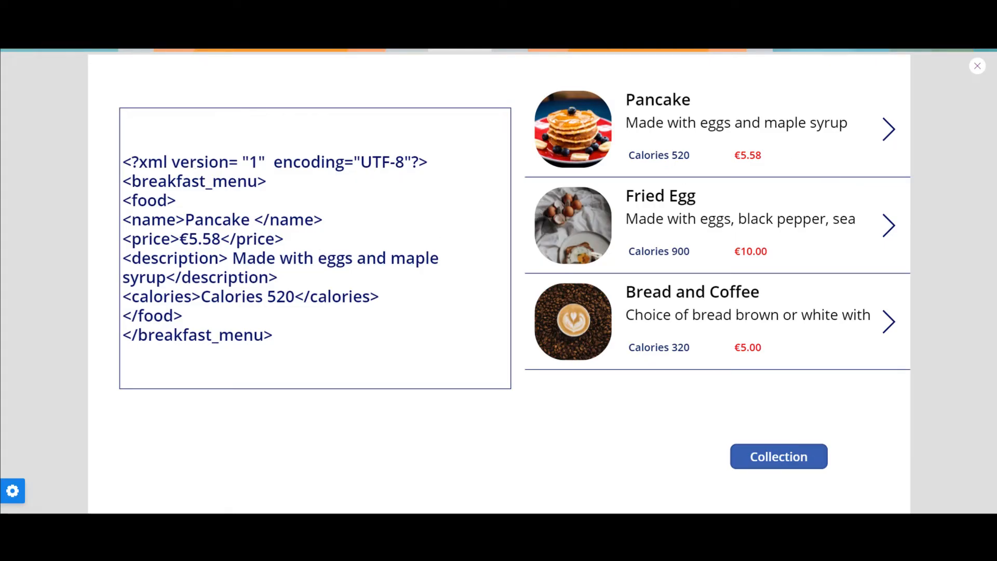
pyautogui.moveTo(185, 219); pyautogui.dragTo(229, 239)
pyautogui.click(307, 335)
pyautogui.click(889, 237)
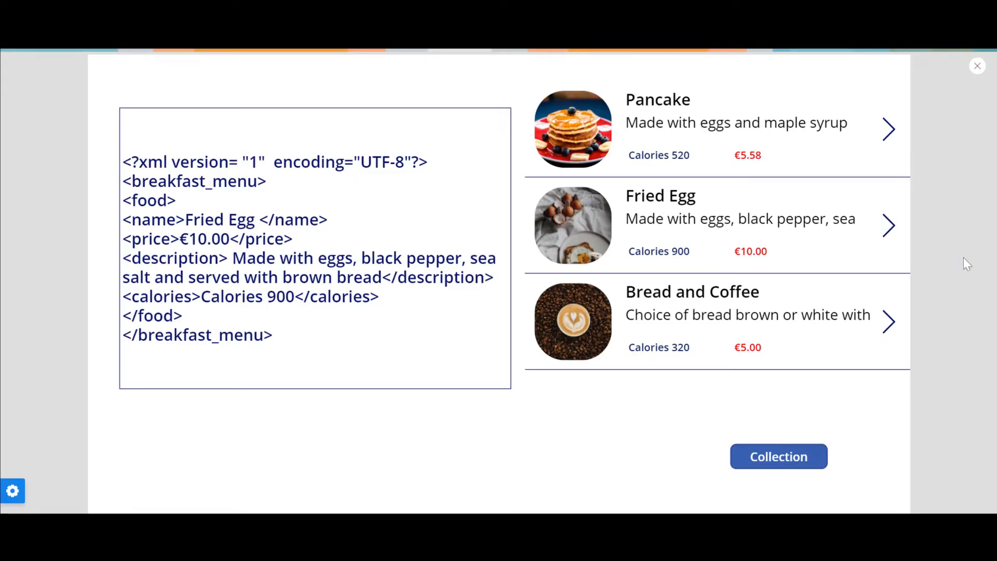
pyautogui.click(886, 338)
pyautogui.click(887, 236)
pyautogui.click(888, 322)
pyautogui.click(888, 130)
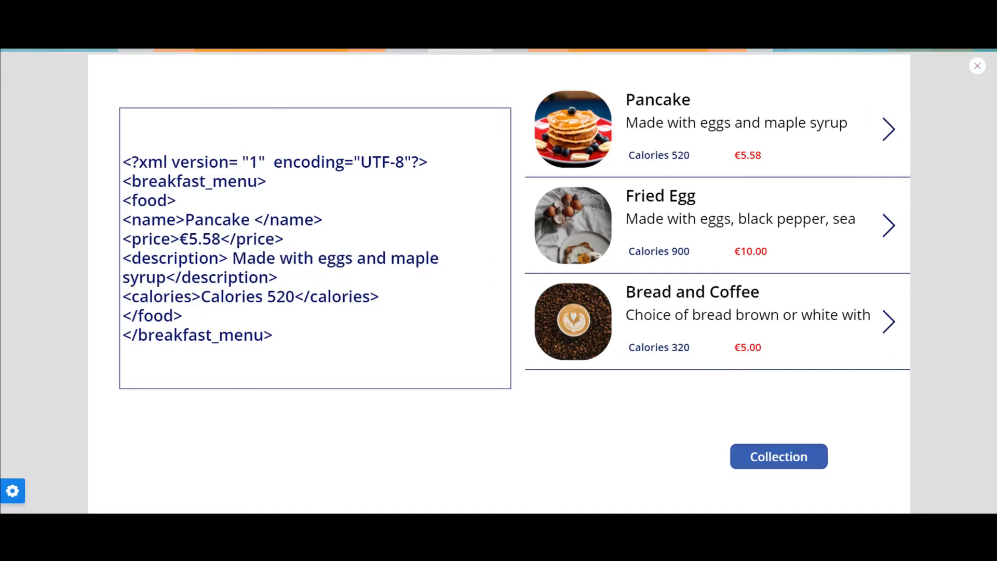
pyautogui.click(977, 67)
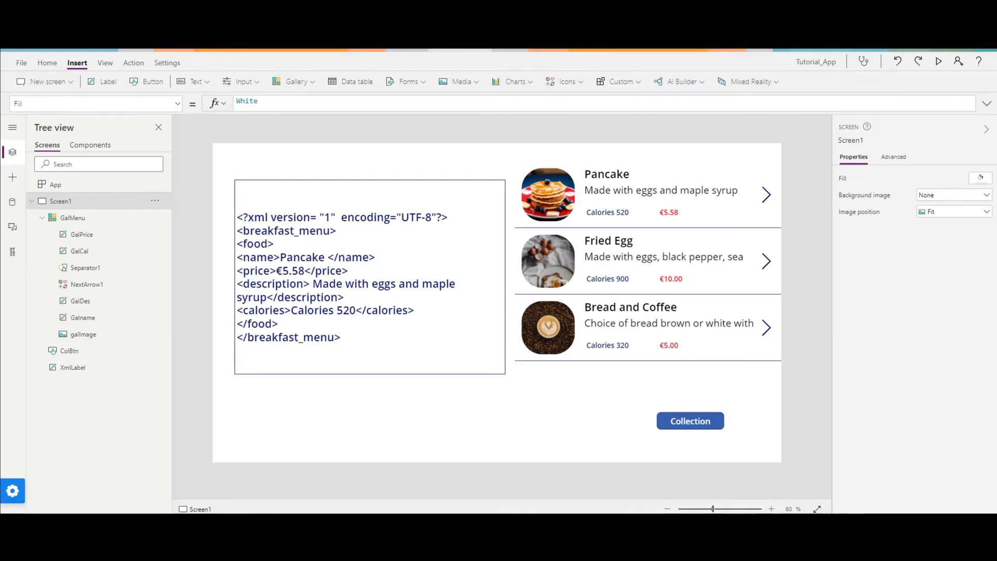
# Append the copied Clear(colbreakfastxml) and ForAll/Collect code after ClearCollect in the Collection button's OnSelect formula, separated by a semicolon.
pyautogui.click(690, 421)
pyautogui.click(987, 104)
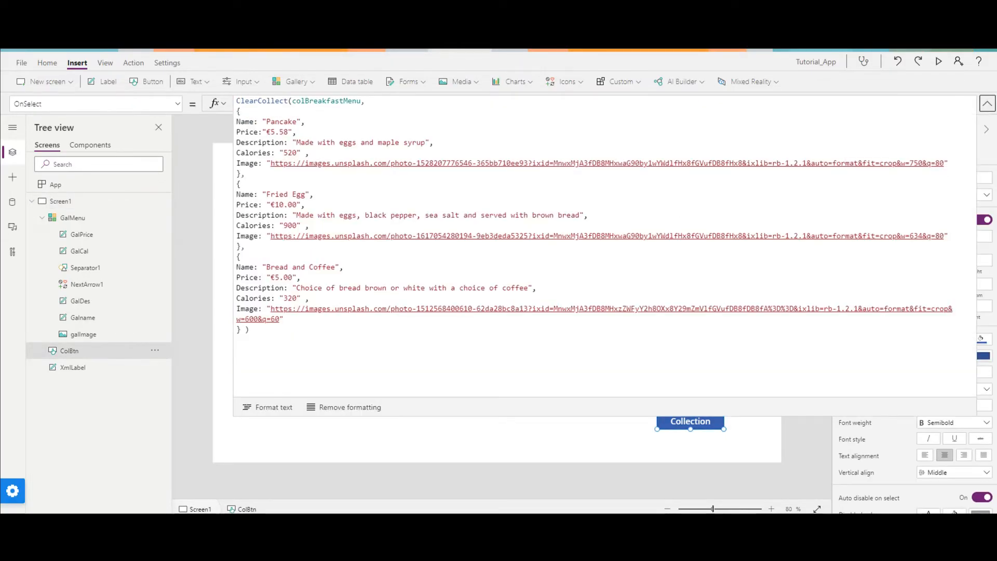
pyautogui.click(249, 329)
pyautogui.write(';')
pyautogui.press('Return')
pyautogui.press('Return')
pyautogui.write('Clear(colbreakfastxml); ForAll(breakfastGal.AllItems, Collect(colbreakfastxml, " <food> <itemid> "& Text(CountRows(colbreakfastxml)) &"</itemid> <name> "& namelbl.Text& "</name> <price>"& pricelbl.Text &" </price> <description>"& descriptionlbl.Text &" </description> <calories>"& calorieslbl.Text &"</calories> </food> " ));')
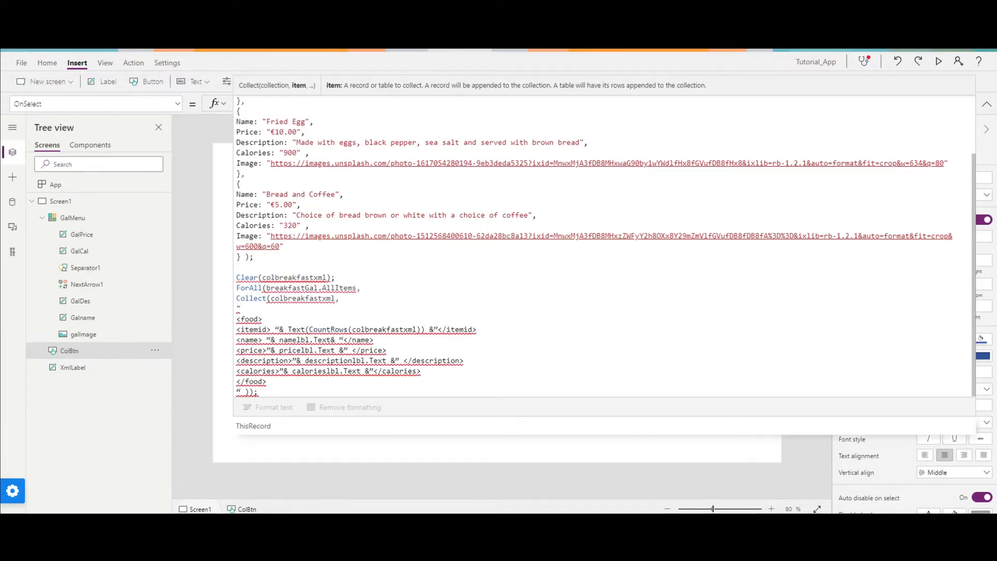
# Replace the curly quotes around the CountRows expression in the itemid element with straight double quotes.
pyautogui.click(279, 330)
pyautogui.press('BackSpace')
pyautogui.write('"')
pyautogui.press('BackSpace')
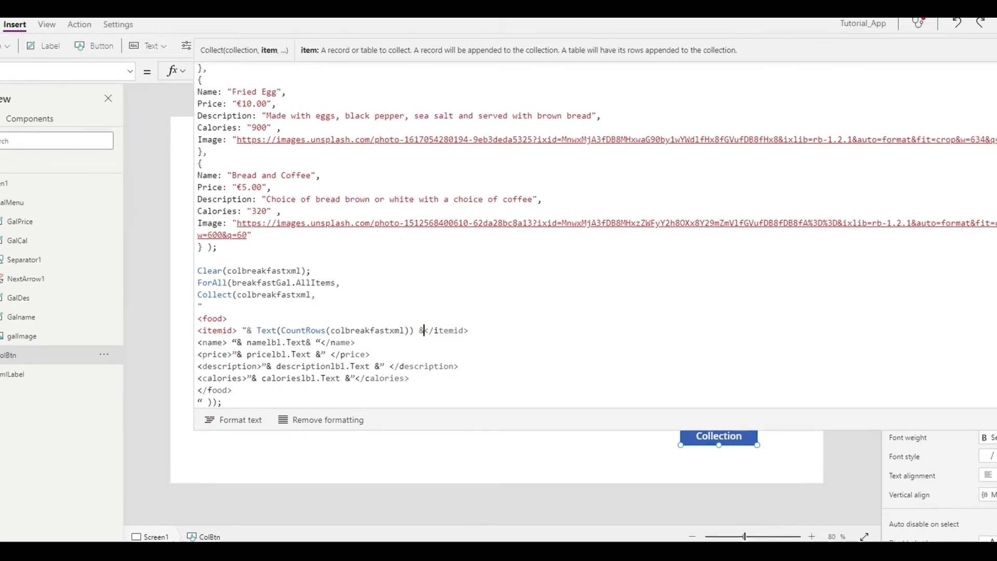
pyautogui.write('"')
# Replace the curly quotes in the name element with straight ones and tidy the spacing around its second ampersand.
pyautogui.click(237, 342)
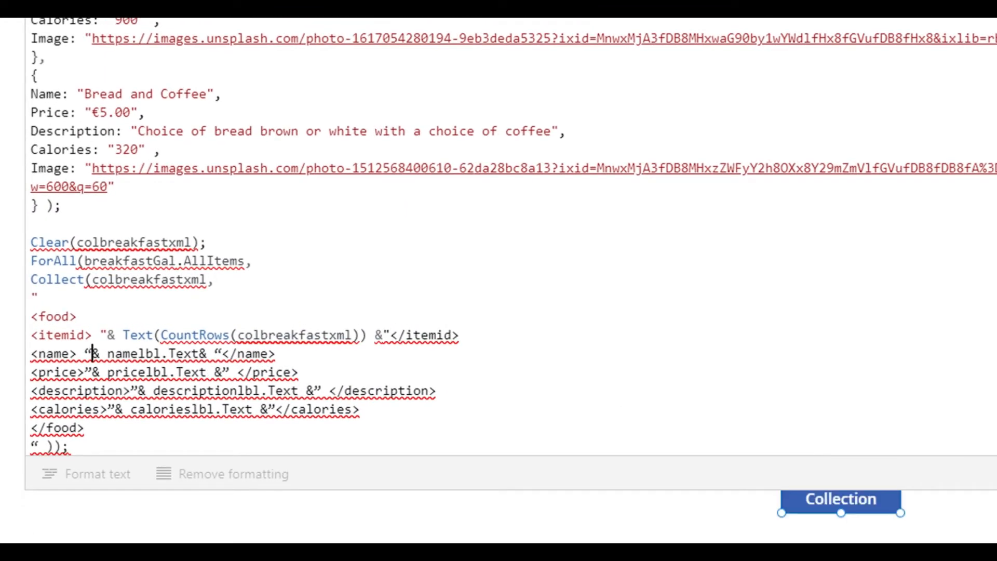
pyautogui.press('BackSpace')
pyautogui.write('"')
pyautogui.click(222, 353)
pyautogui.press('BackSpace')
pyautogui.write('"')
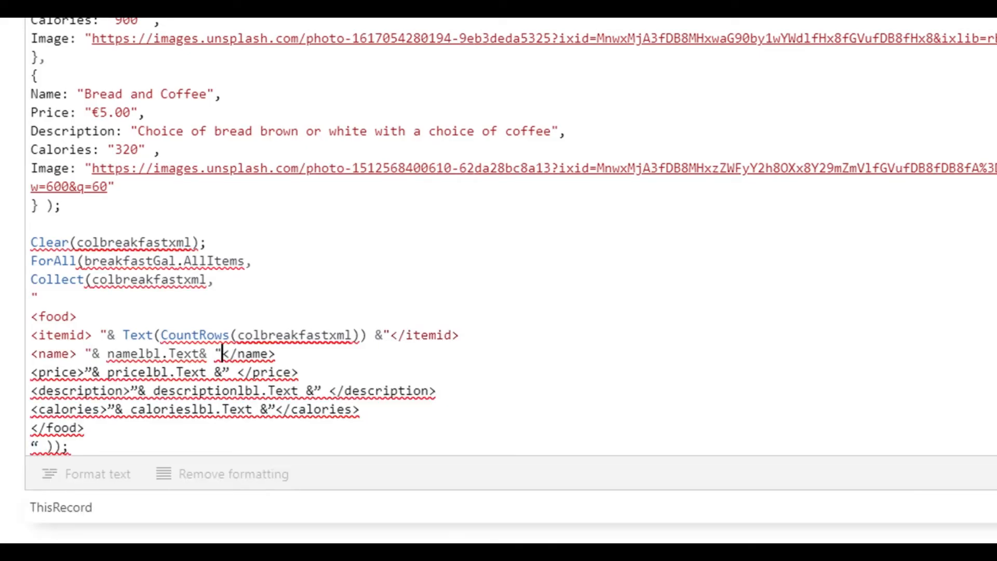
pyautogui.click(207, 353)
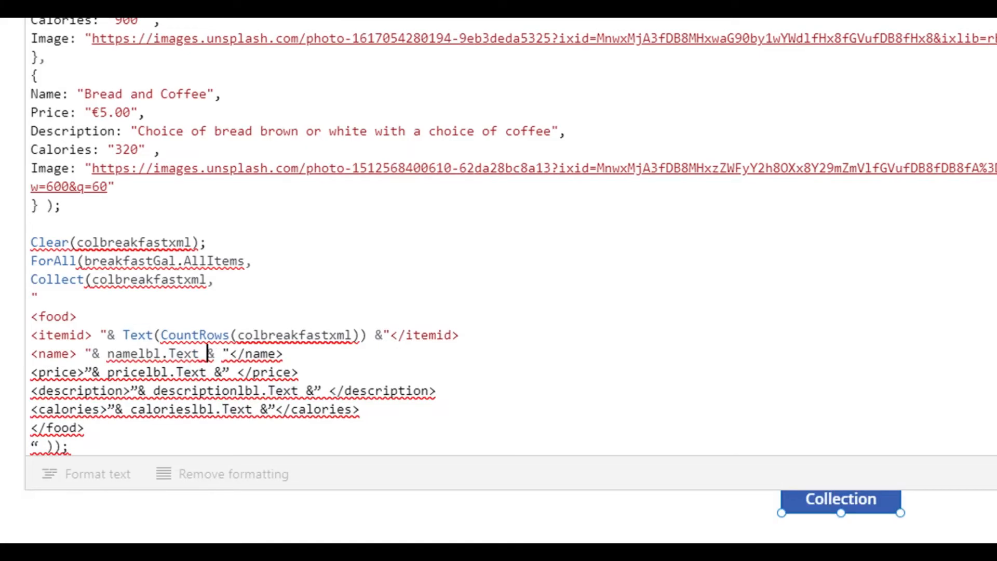
pyautogui.click(222, 353)
pyautogui.press('BackSpace')
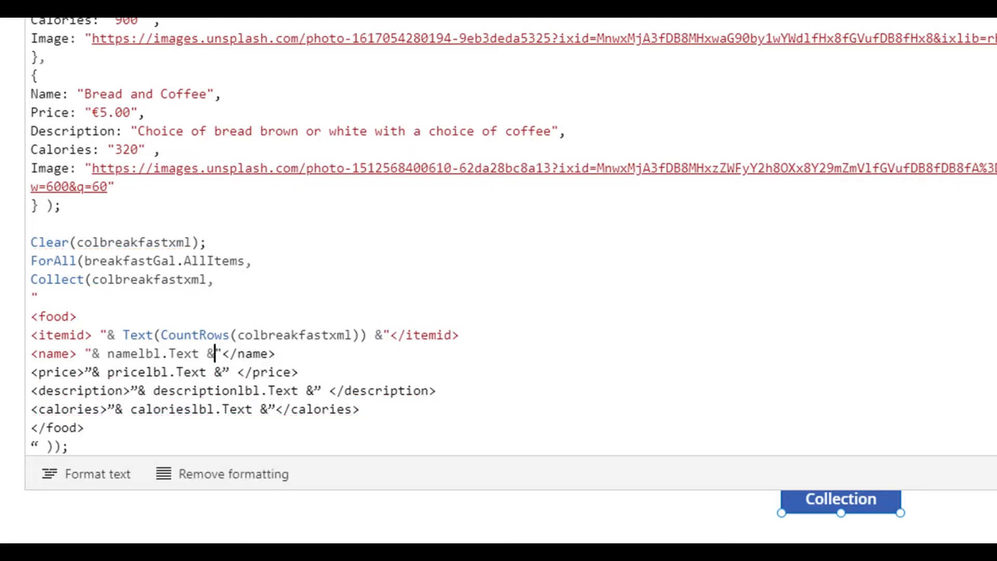
# Replace both curly quotes in the price element with straight double quotes.
pyautogui.moveTo(85, 372); pyautogui.dragTo(91, 372)
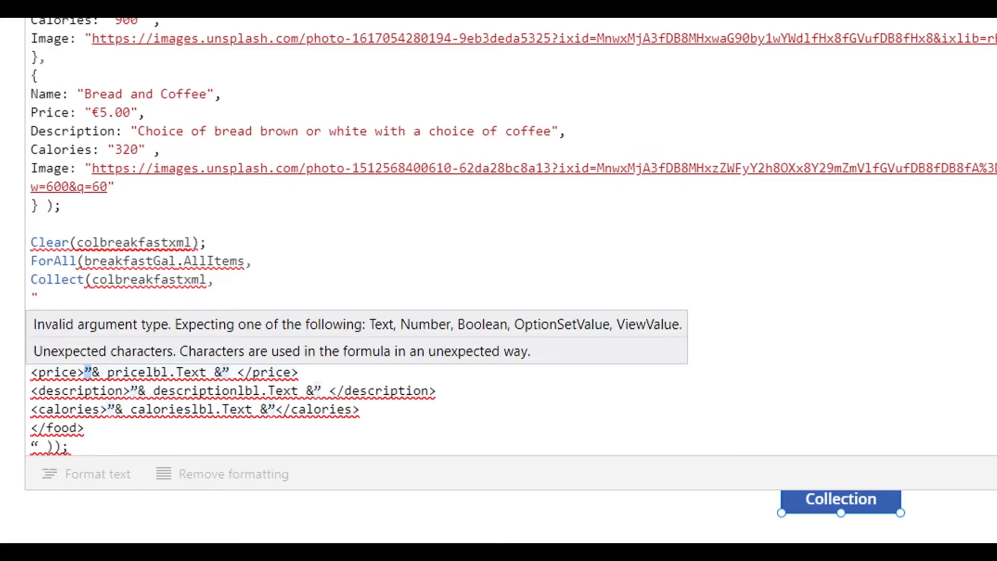
pyautogui.write('"')
pyautogui.moveTo(229, 372); pyautogui.dragTo(222, 373)
pyautogui.write('"')
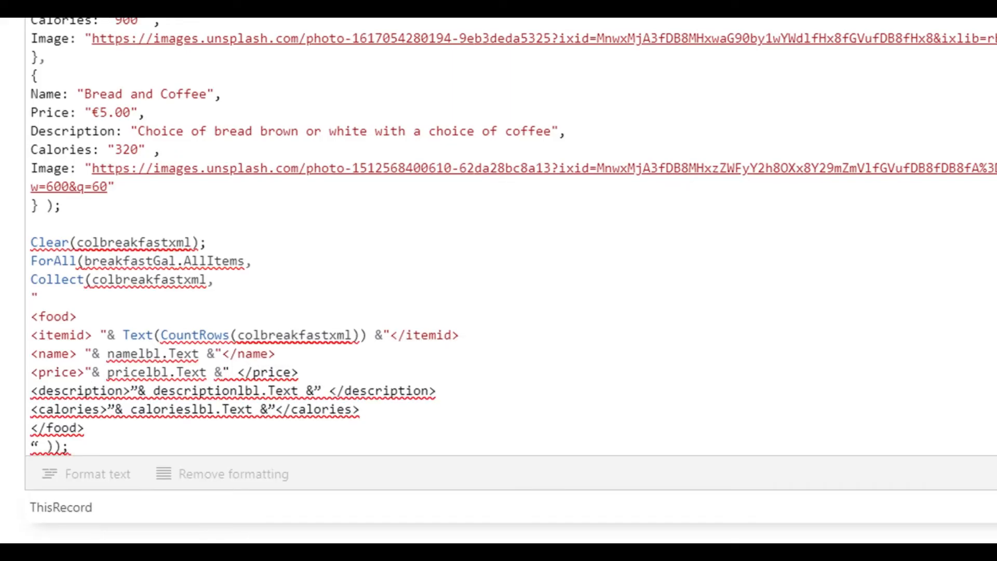
# Replace both curly quotes in the description element with straight double quotes.
pyautogui.moveTo(131, 391); pyautogui.dragTo(137, 391)
pyautogui.press('BackSpace')
pyautogui.write('"')
pyautogui.moveTo(321, 391); pyautogui.dragTo(314, 391)
pyautogui.press('BackSpace')
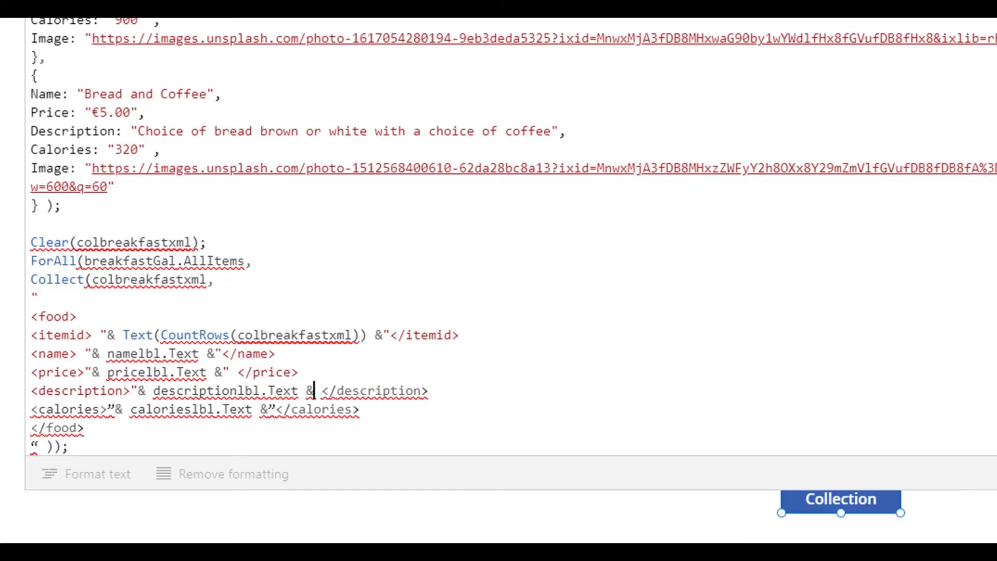
pyautogui.write('"')
# Replace both curly quotes in the calories element with straight double quotes.
pyautogui.moveTo(116, 410); pyautogui.dragTo(110, 410)
pyautogui.press('BackSpace')
pyautogui.write('"')
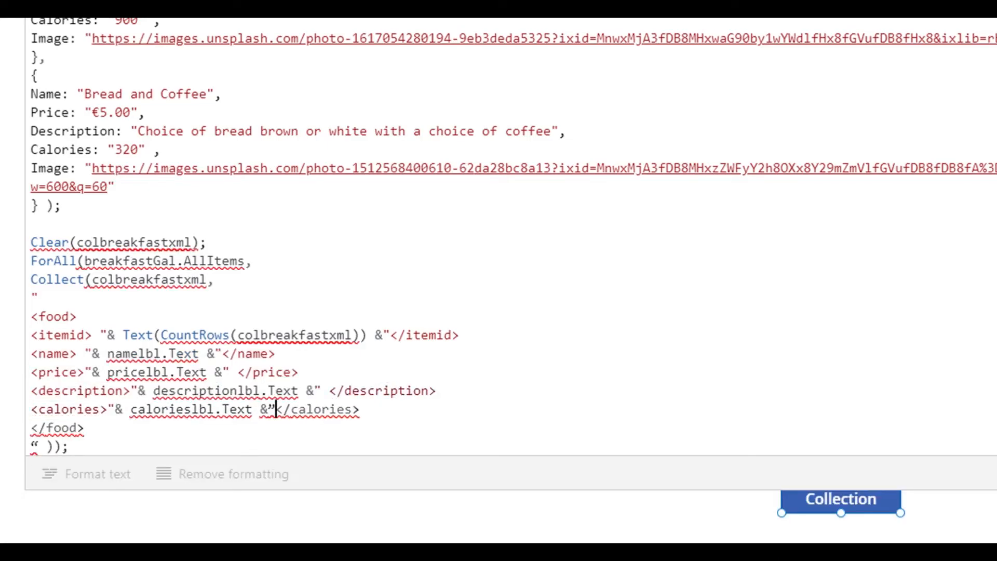
pyautogui.press('BackSpace')
pyautogui.write('"')
# Straighten the string's closing quote, remove the space after it, and join the opening quote with the opening food tag.
pyautogui.click(39, 446)
pyautogui.press('BackSpace')
pyautogui.write('"')
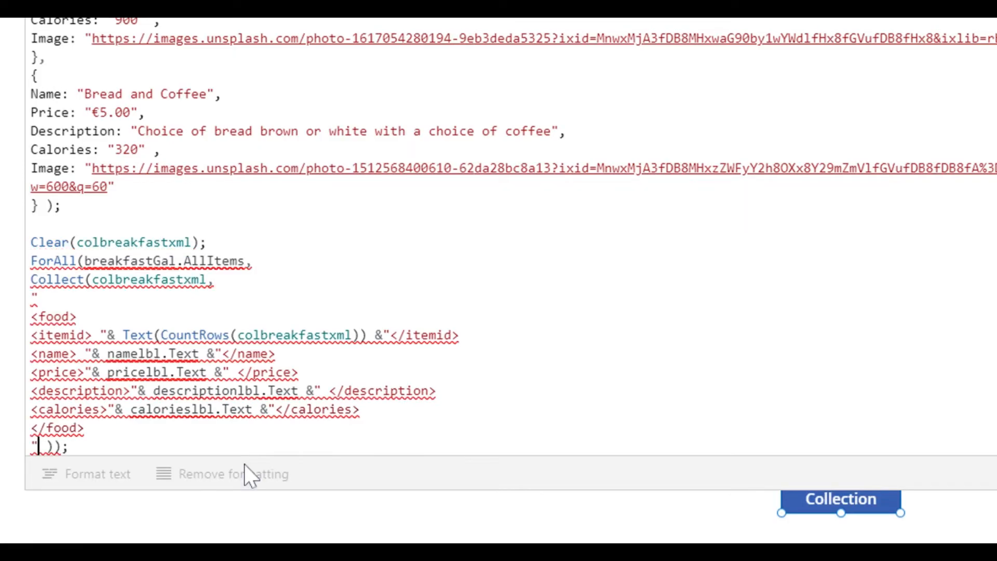
pyautogui.press('Delete')
pyautogui.click(31, 317)
pyautogui.press('BackSpace')
# Replace breakfastGal with GalMenu as the gallery in the ForAll function.
pyautogui.click(208, 261)
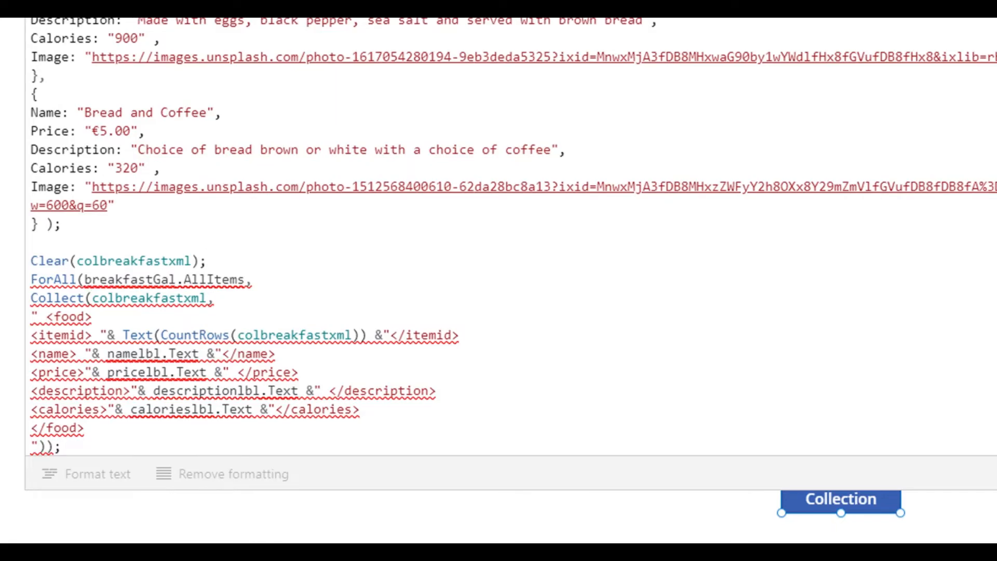
pyautogui.doubleClick(130, 280)
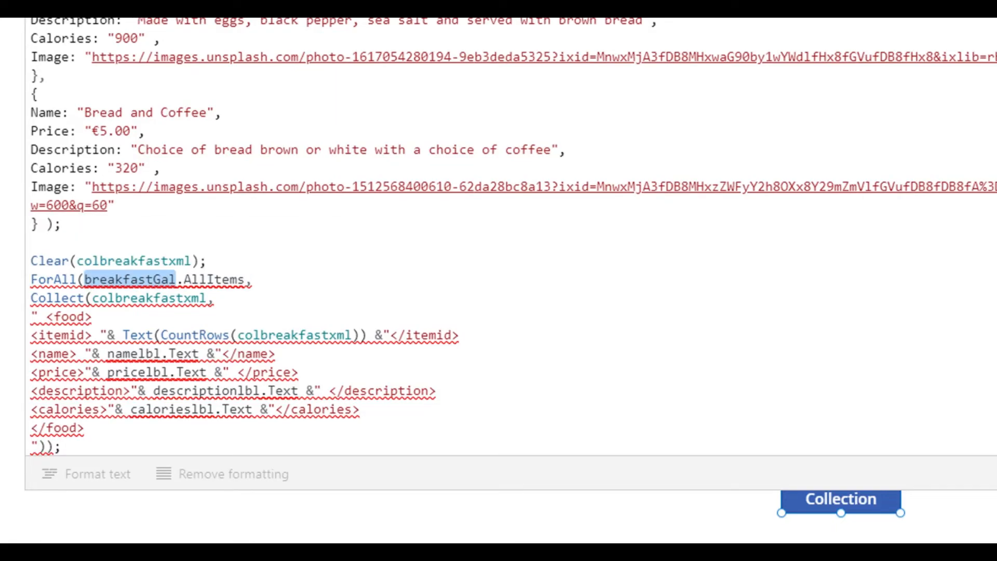
pyautogui.press('BackSpace')
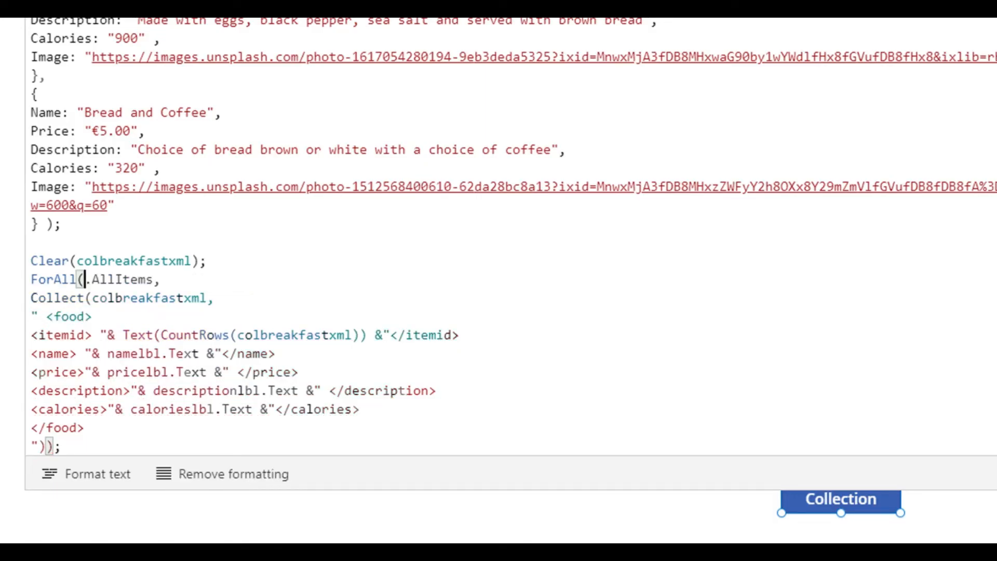
pyautogui.write('GalMe')
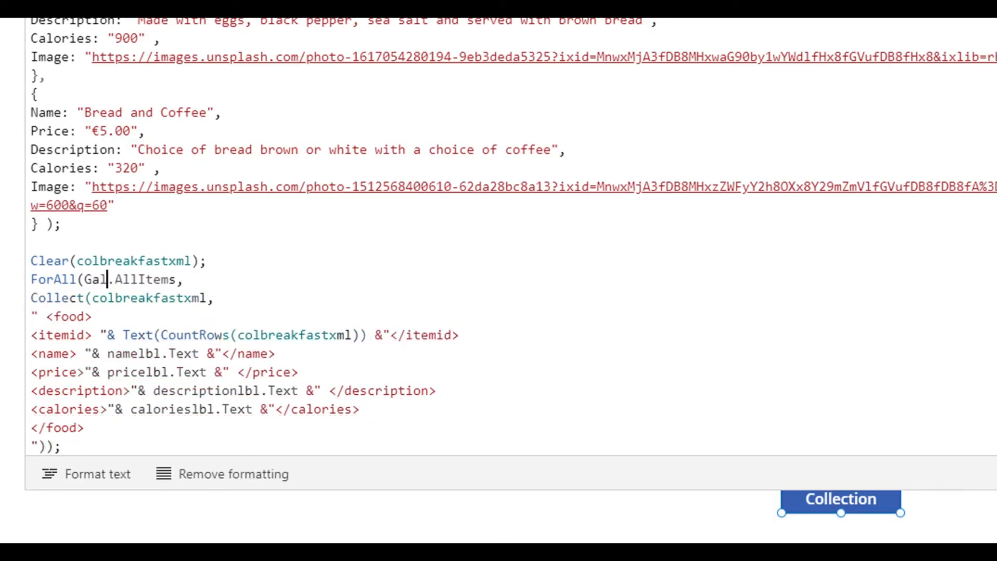
pyautogui.write('nu')
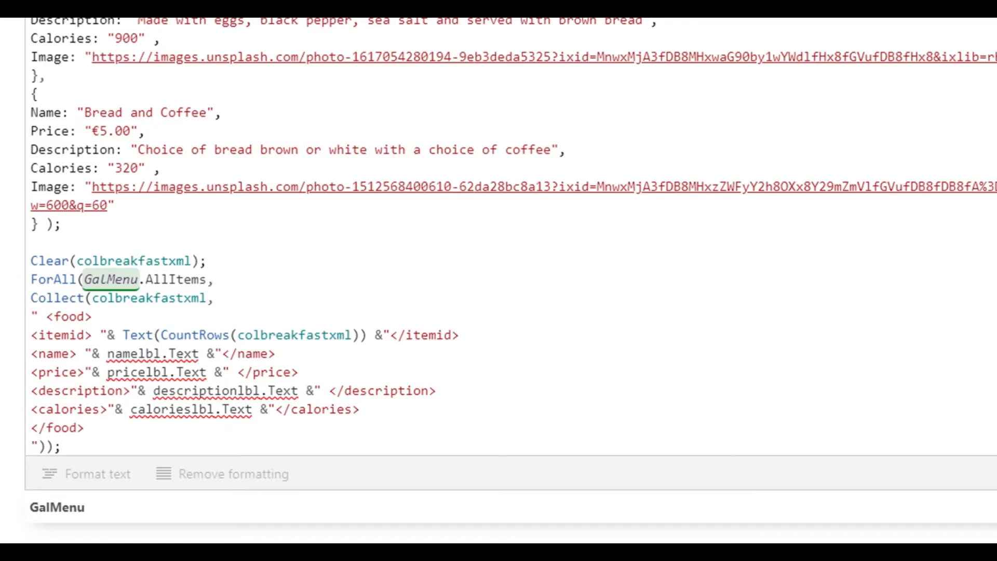
# Replace the label names in the name, price, description and calories elements with Galname, GalPrice, GalDes and GalCal.
pyautogui.click(85, 428)
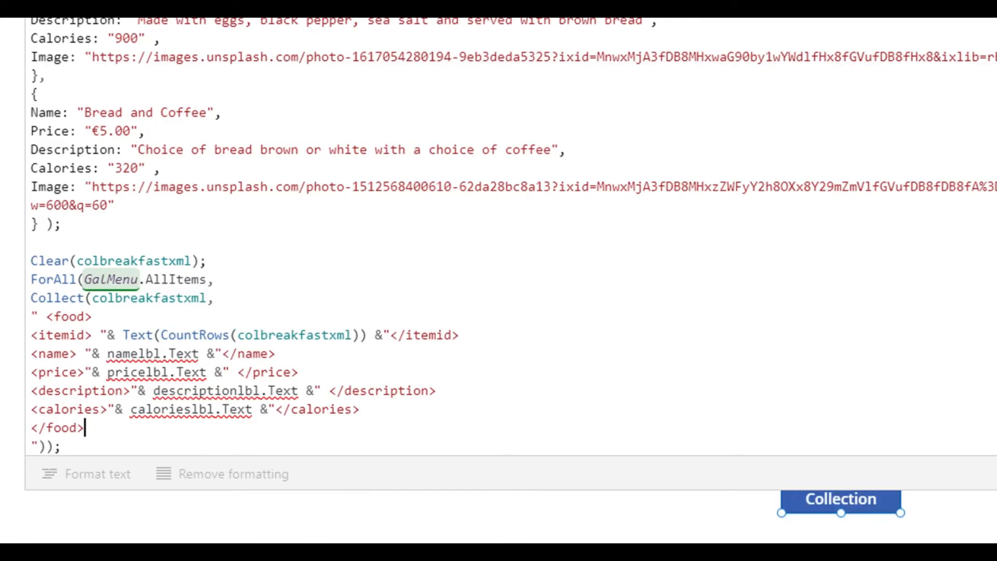
pyautogui.click(107, 354)
pyautogui.moveTo(107, 353); pyautogui.dragTo(199, 354)
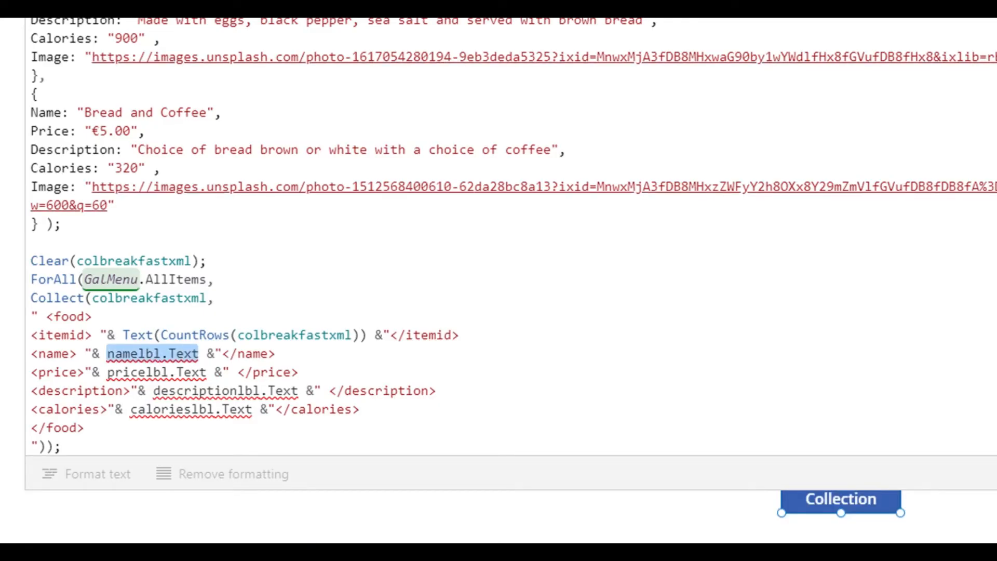
pyautogui.scroll(2, 199, 354)
pyautogui.scroll(-2, 199, 353)
pyautogui.click(237, 353)
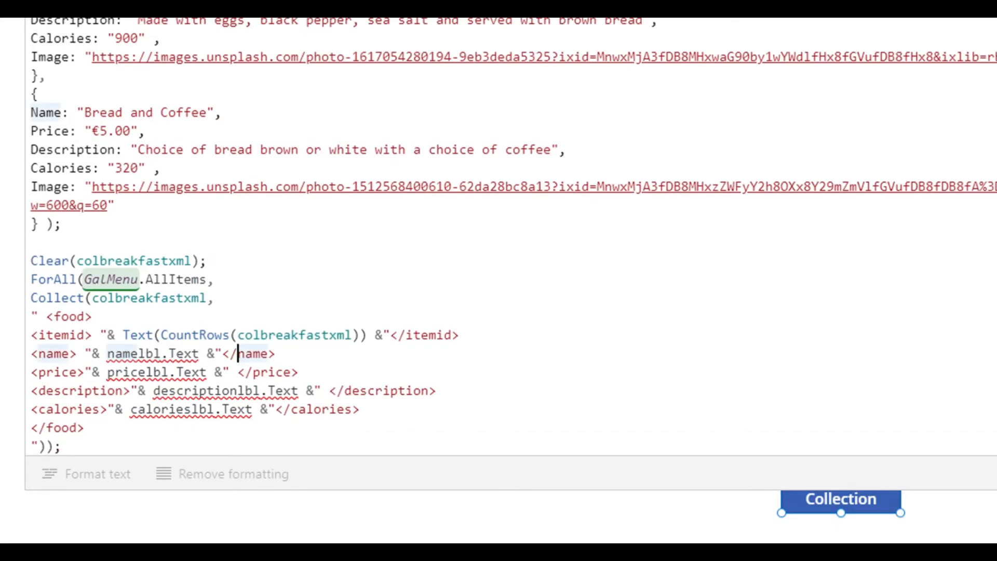
pyautogui.moveTo(107, 353); pyautogui.dragTo(160, 354)
pyautogui.write('Galname')
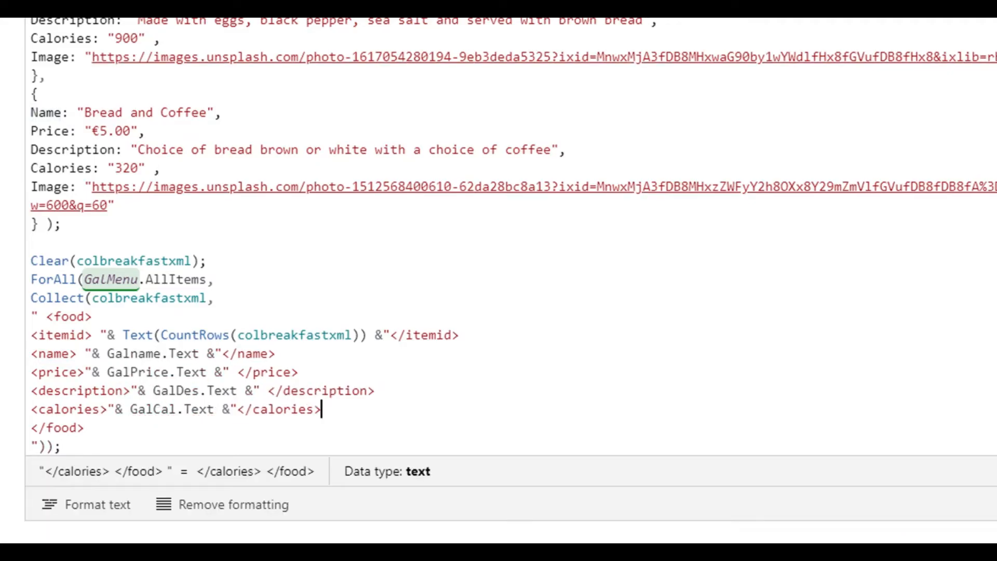
pyautogui.click(61, 446)
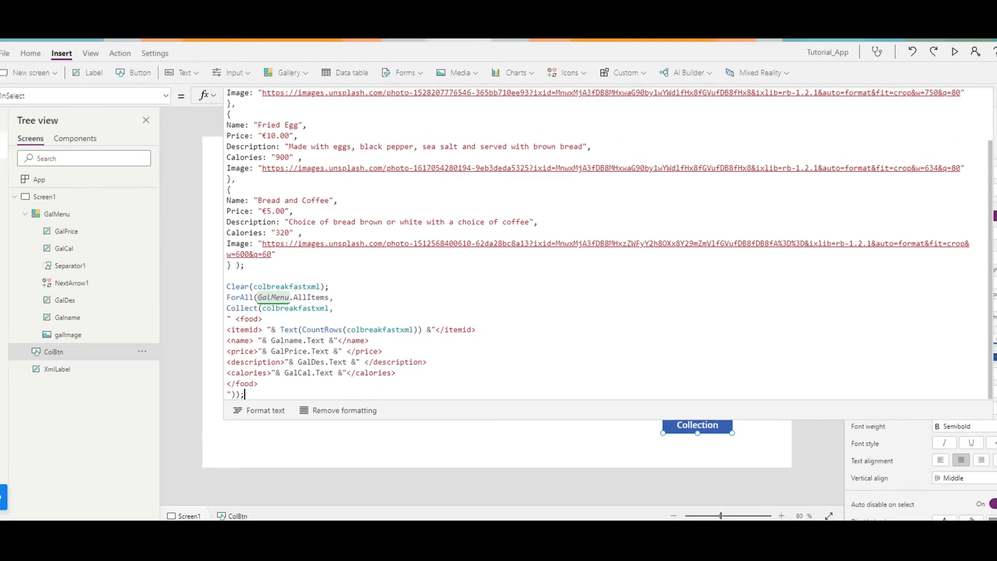
# Examine the ForAll and Collect lines and the itemid element's CountRows expression, and collapse the formula editor.
pyautogui.click(120, 288)
pyautogui.moveTo(236, 298)
pyautogui.mouseDown()
pyautogui.moveTo(332, 299)
pyautogui.moveTo(342, 309)
pyautogui.mouseUp()
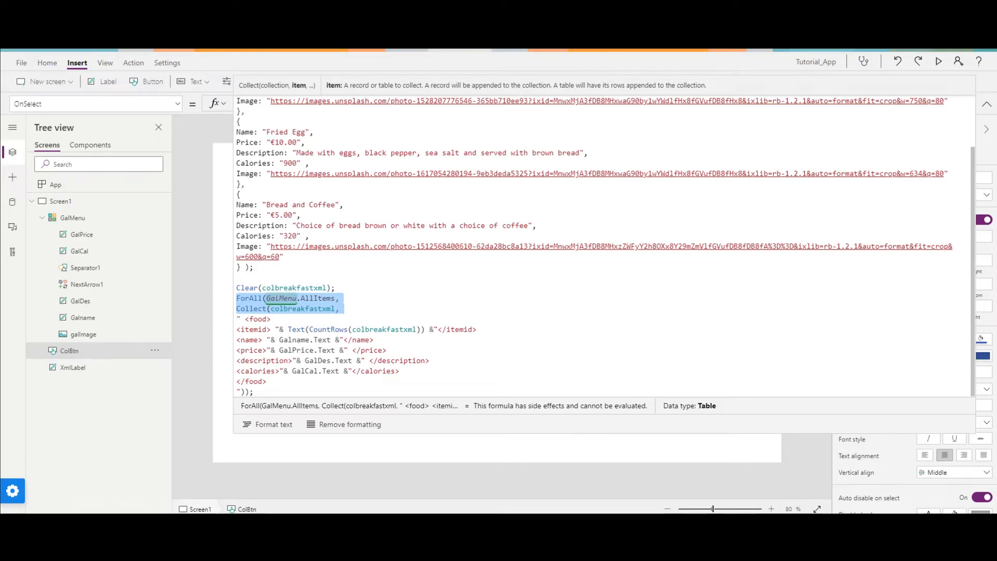
pyautogui.click(313, 340)
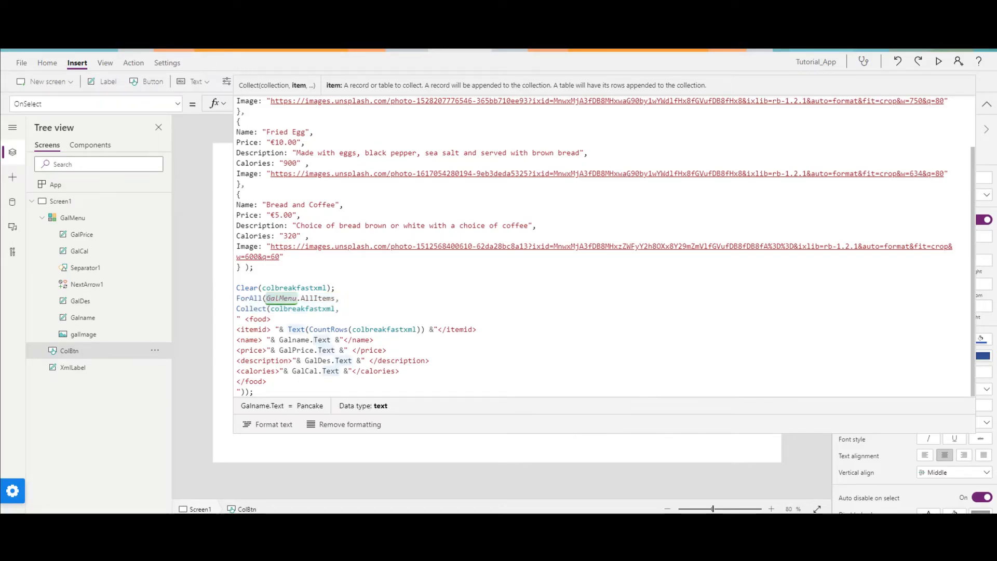
pyautogui.moveTo(237, 329); pyautogui.dragTo(477, 330)
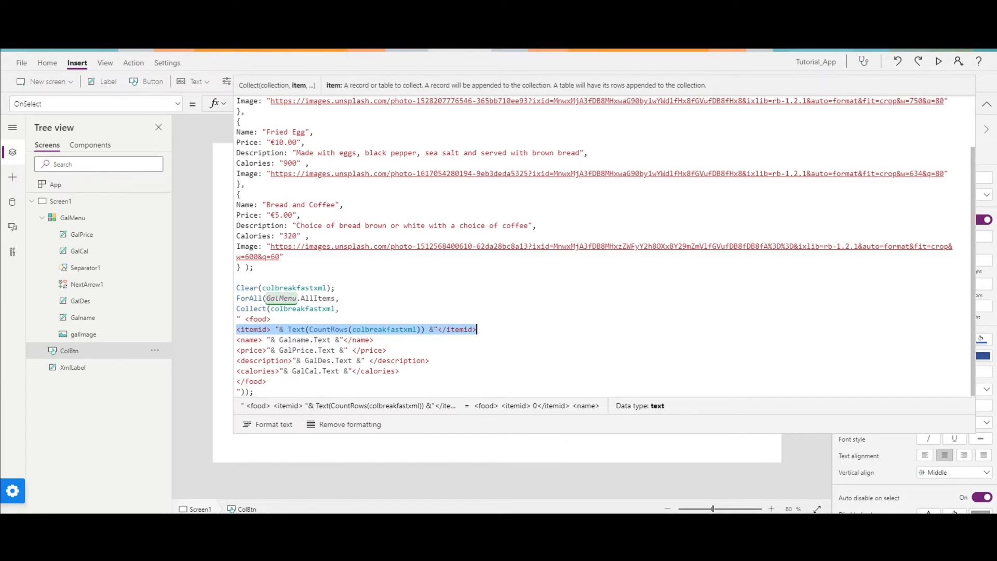
pyautogui.click(987, 103)
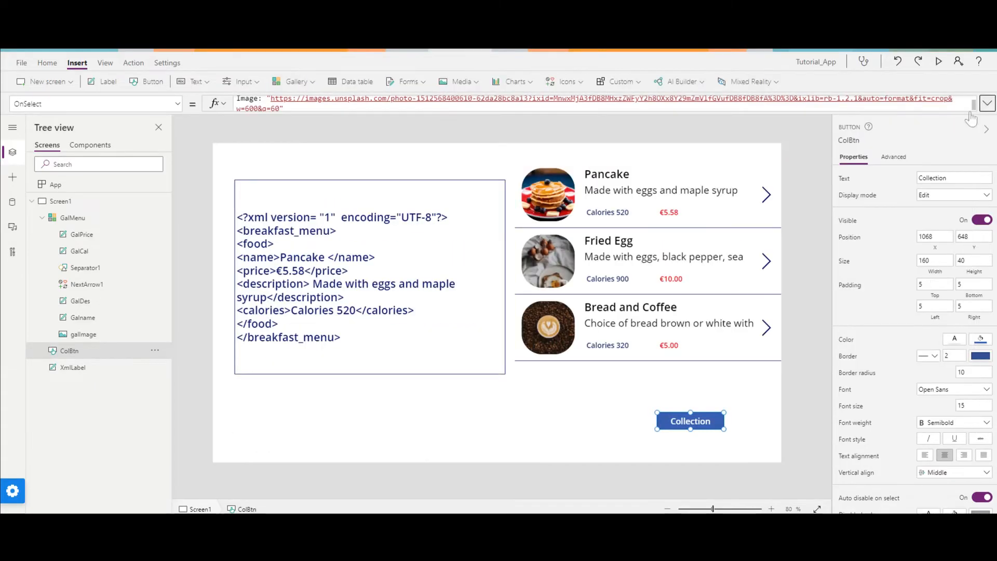
# Add a blank screen and insert a label stretched across it, about 1362 wide and 768 high.
pyautogui.click(32, 201)
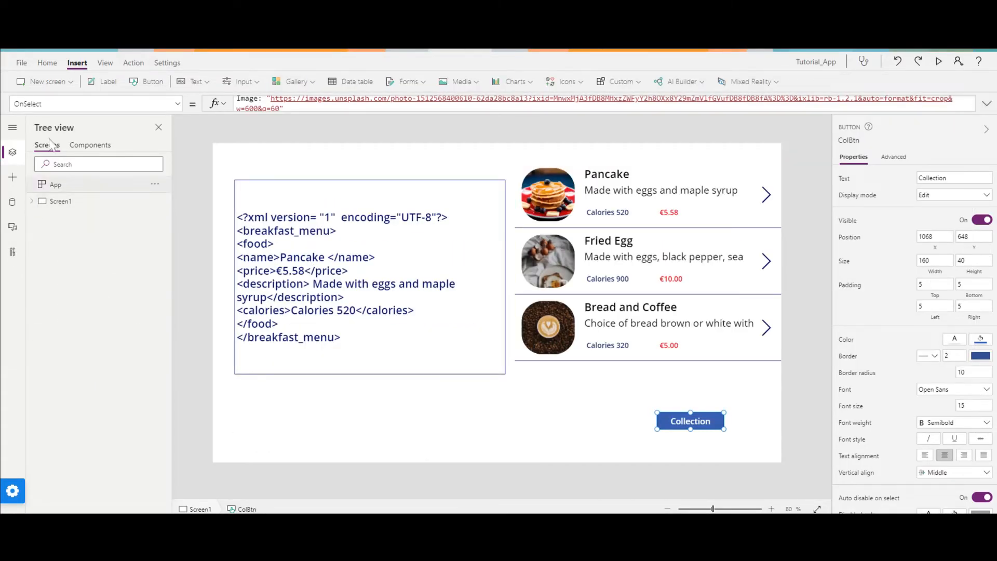
pyautogui.click(50, 82)
pyautogui.click(55, 136)
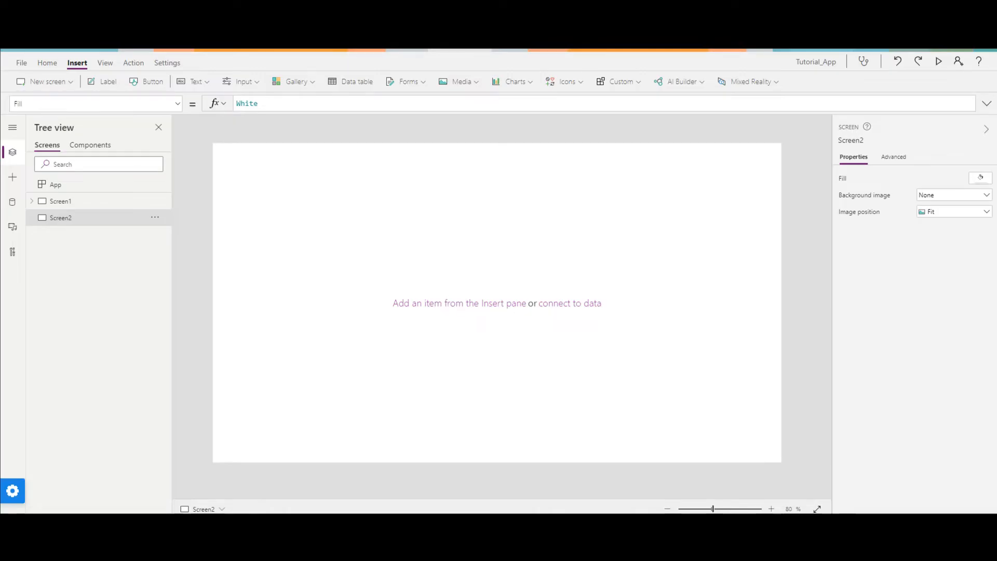
pyautogui.click(104, 82)
pyautogui.moveTo(237, 163); pyautogui.dragTo(790, 510)
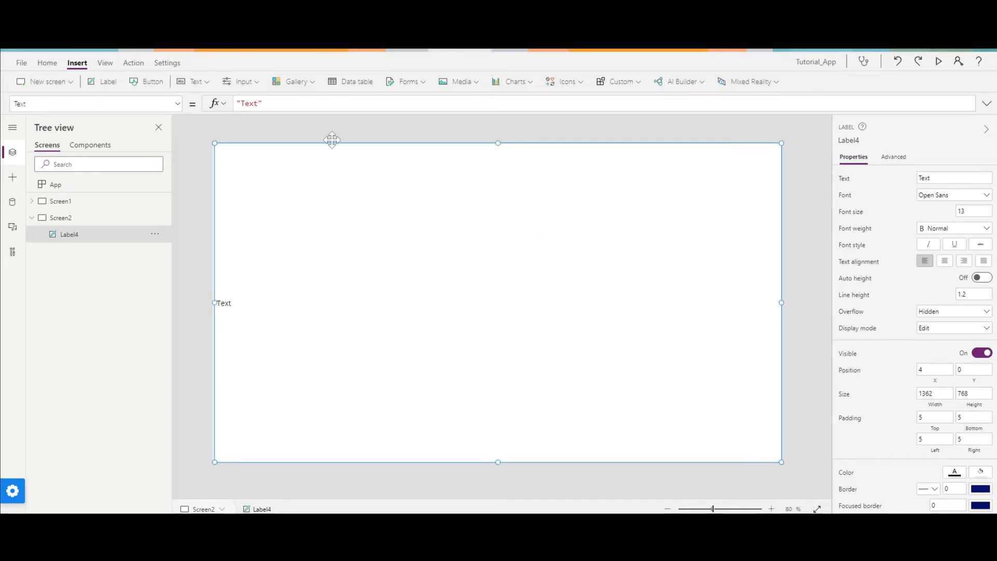
# Replace the label's placeholder text with the copied XML schema inside the quotes and expand the formula editor.
pyautogui.moveTo(258, 103); pyautogui.dragTo(241, 103)
pyautogui.hotkey('ctrl', 'v')
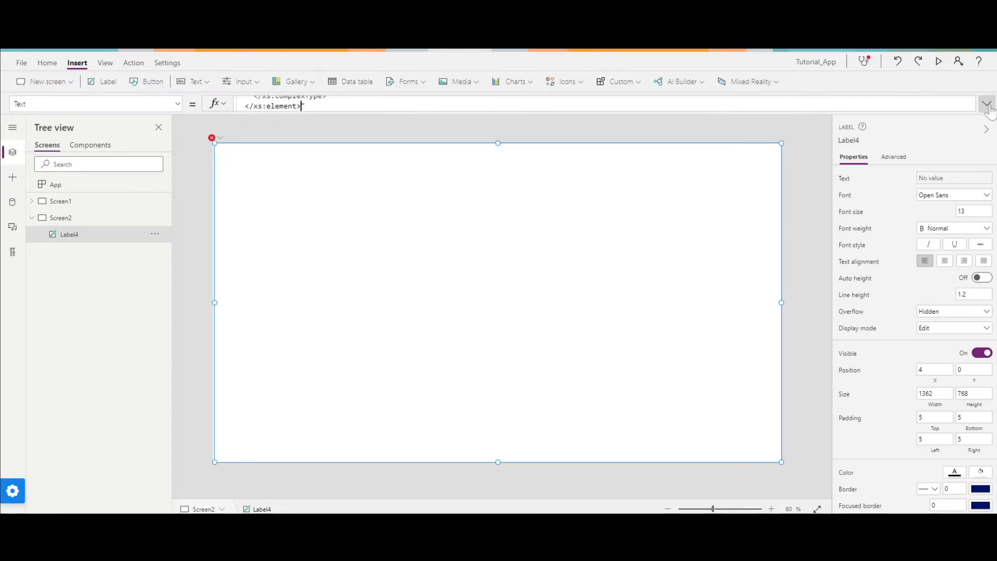
pyautogui.click(987, 104)
pyautogui.click(353, 350)
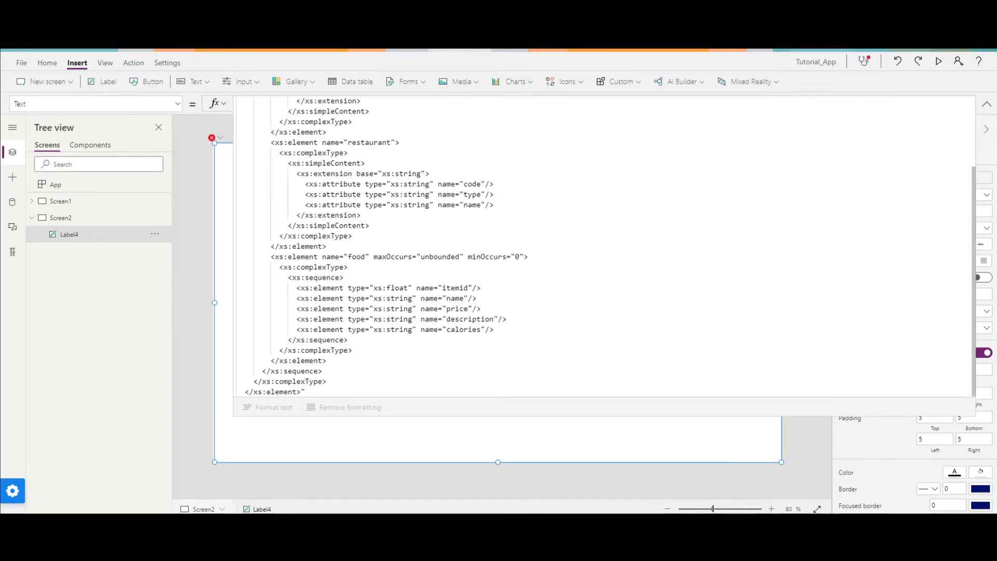
pyautogui.scroll(3, 602, 247)
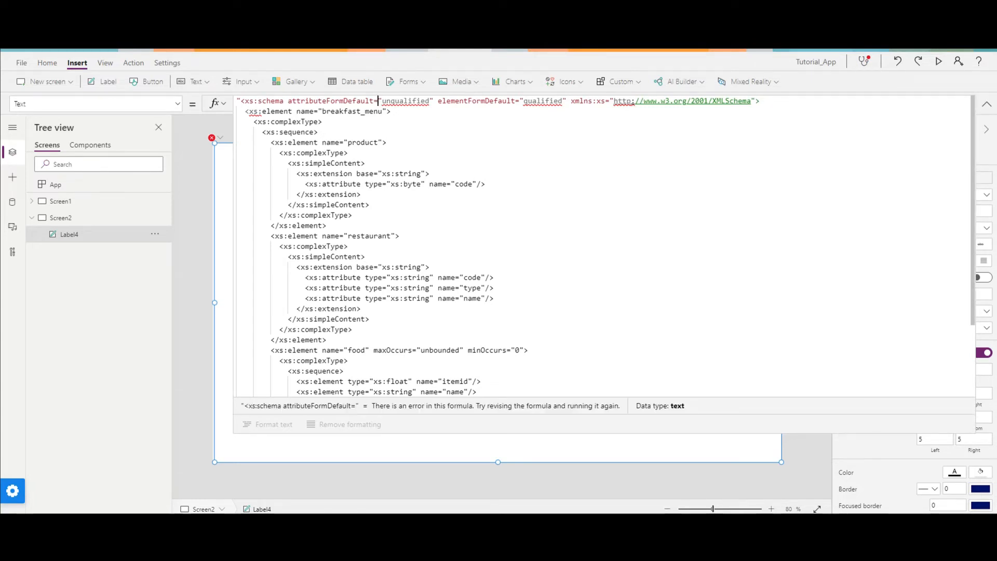
# Double the quotation marks around unqualified in the schema's attributeFormDefault attribute.
pyautogui.click(733, 145)
pyautogui.click(381, 101)
pyautogui.write('2')
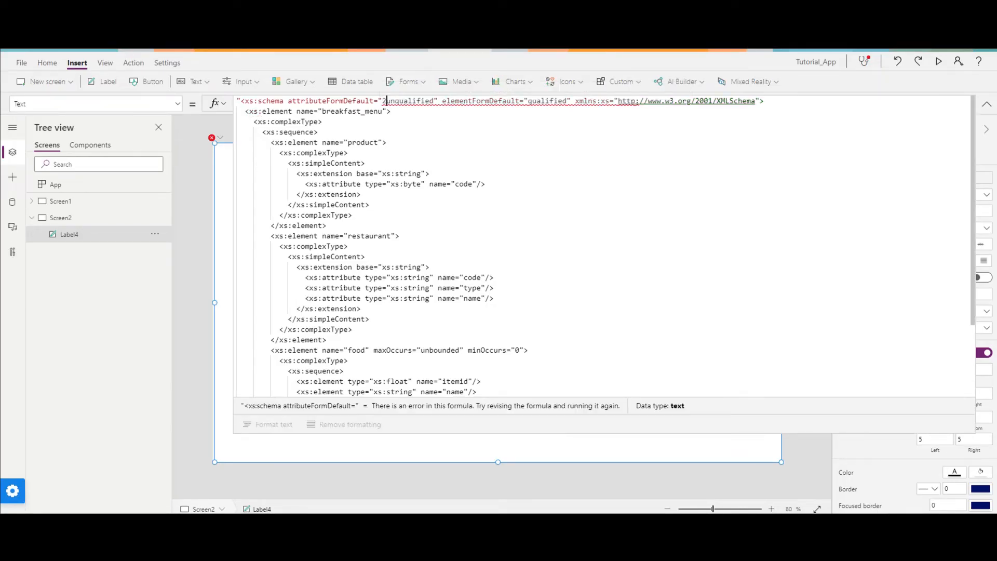
pyautogui.press('BackSpace')
pyautogui.write('"')
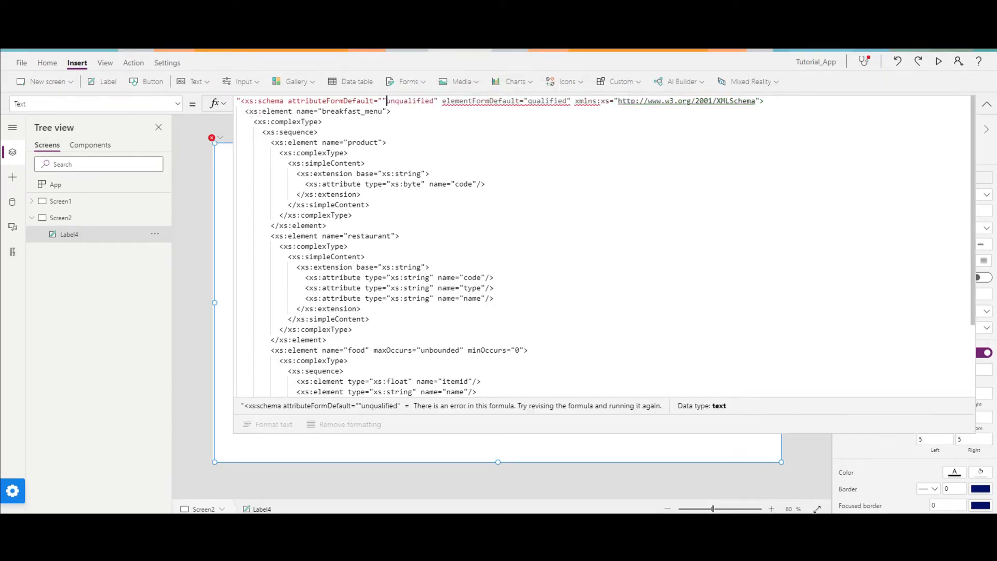
pyautogui.press('Right')
pyautogui.press('Right')
pyautogui.press('Right')
pyautogui.press('Right')
pyautogui.press('Right')
pyautogui.press('Right')
pyautogui.press('Right')
pyautogui.press('Right')
pyautogui.press('Right')
pyautogui.write('""')
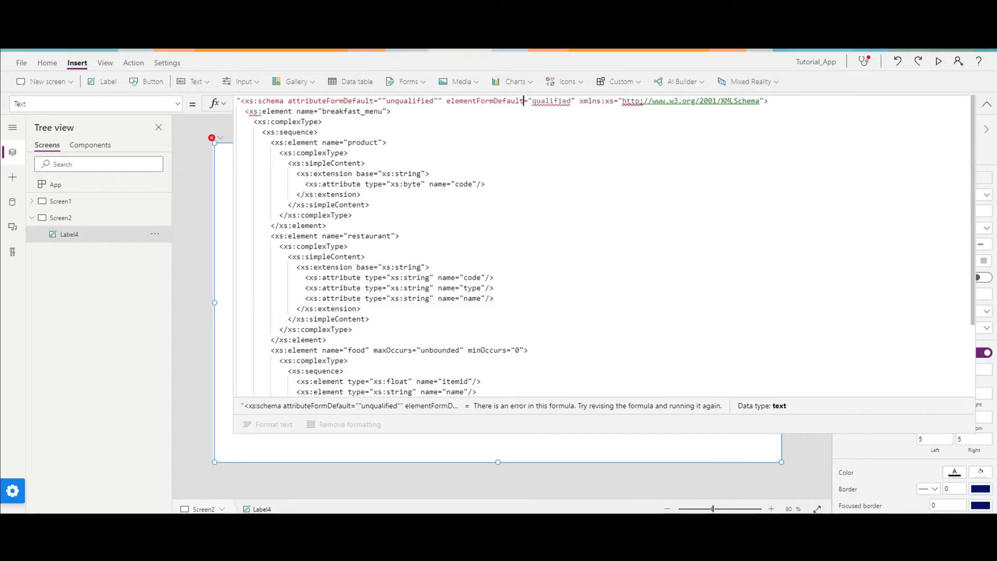
pyautogui.write('"')
# Double the quotation marks around qualified in the schema's elementFormDefault attribute.
pyautogui.press('Right')
pyautogui.press('Right')
pyautogui.press('Right')
pyautogui.press('Right')
pyautogui.press('Right')
pyautogui.press('Right')
pyautogui.press('Right')
pyautogui.press('Right')
pyautogui.press('Right')
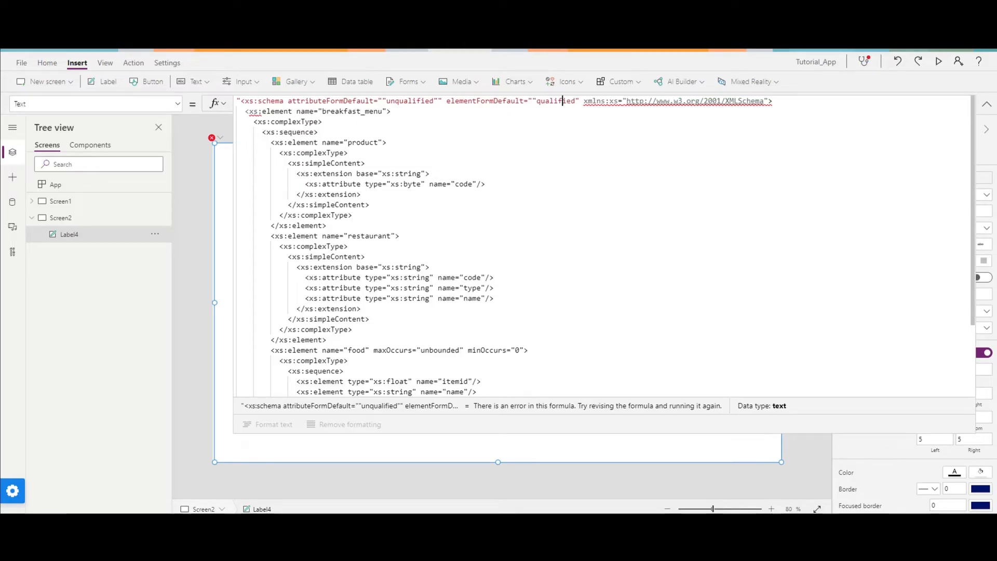
pyautogui.write('"')
pyautogui.press('Right')
pyautogui.press('Right')
pyautogui.press('Right')
pyautogui.press('Right')
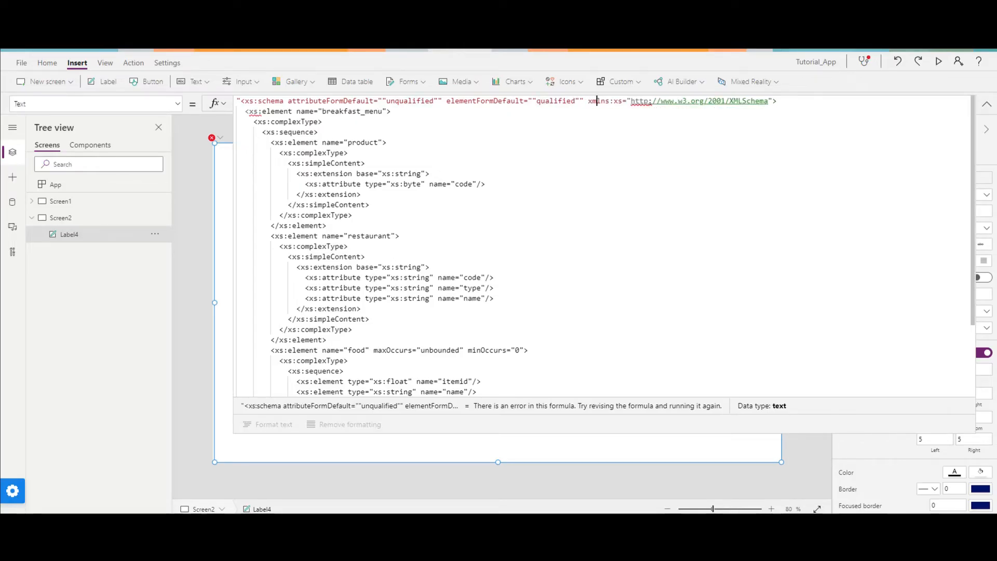
pyautogui.press('Right')
pyautogui.press('Right')
pyautogui.press('Right')
pyautogui.press('Right')
pyautogui.press('Right')
pyautogui.press('Right')
pyautogui.write('"')
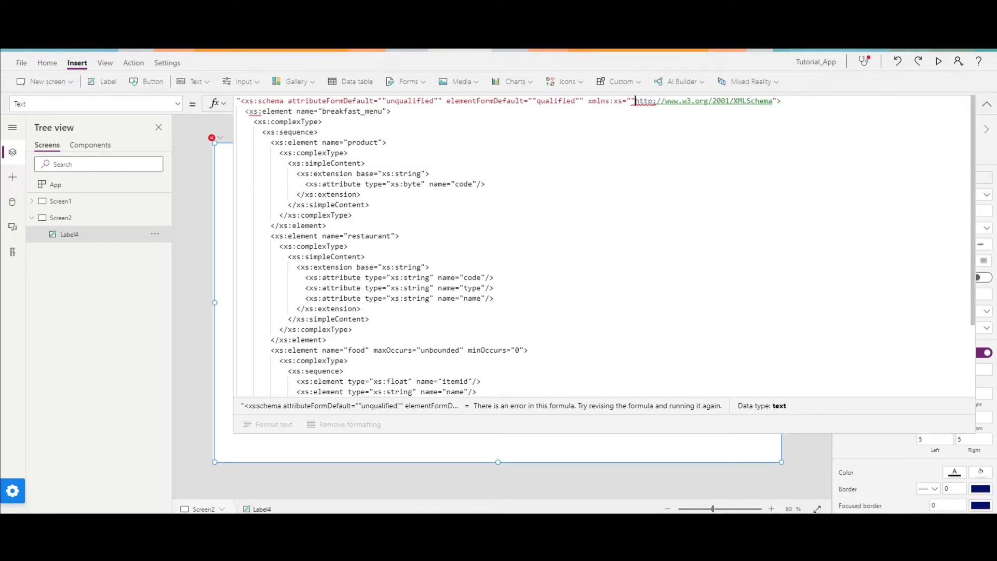
pyautogui.press('Right')
pyautogui.press('Right')
pyautogui.press('Right')
pyautogui.press('Right')
pyautogui.press('Right')
pyautogui.press('Right')
pyautogui.press('Right')
pyautogui.press('Right')
pyautogui.press('Right')
pyautogui.press('Right')
pyautogui.press('Right')
pyautogui.press('Right')
pyautogui.press('Right')
pyautogui.press('Right')
pyautogui.press('Right')
pyautogui.press('Right')
pyautogui.press('Right')
pyautogui.press('Right')
pyautogui.press('Right')
pyautogui.press('Right')
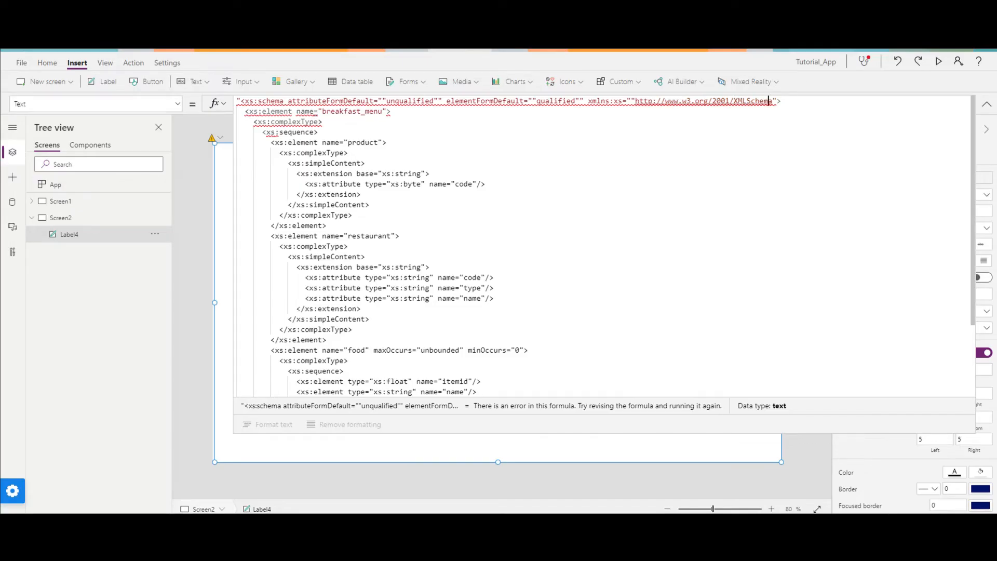
pyautogui.write('"')
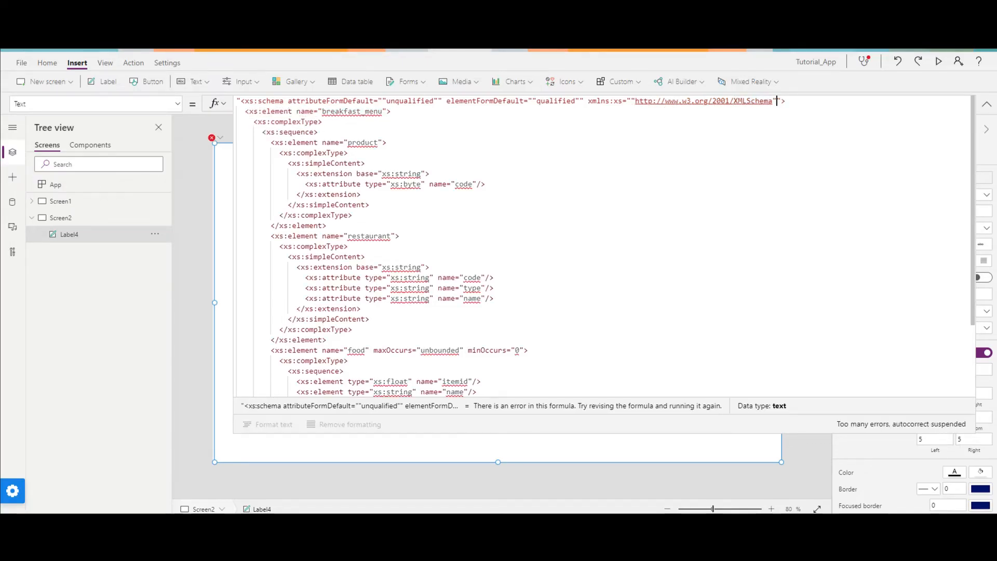
# Double the quotation marks around breakfast_menu in the root element's name attribute.
pyautogui.click(320, 111)
pyautogui.write('"')
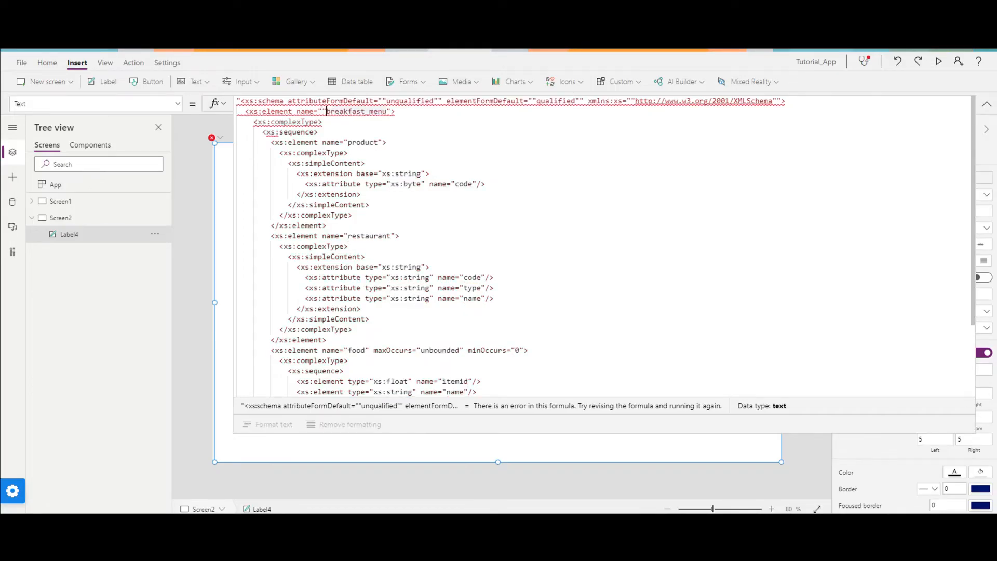
pyautogui.press('Right')
pyautogui.press('Right')
pyautogui.press('Right')
pyautogui.press('Right')
pyautogui.press('Right')
pyautogui.press('Right')
pyautogui.press('Right')
pyautogui.press('Left')
pyautogui.press('Left')
pyautogui.write('"')
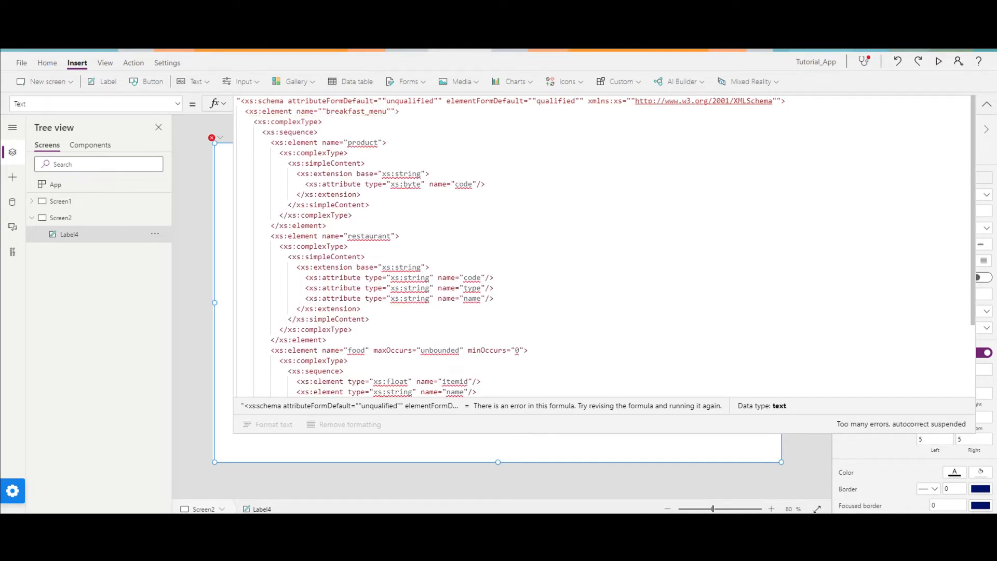
# Double the quotation marks around product in its element's name attribute.
pyautogui.press('Down')
pyautogui.press('Right')
pyautogui.click(347, 142)
pyautogui.write('""')
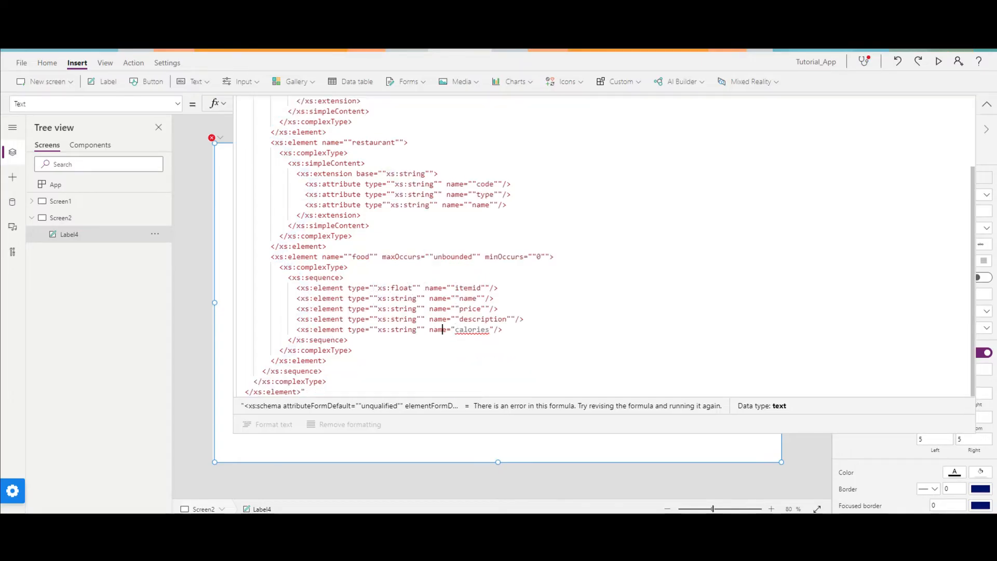
# Double the quotation marks around all remaining attribute values in the product, restaurant and food elements, and collapse the formula editor.
pyautogui.click(454, 329)
pyautogui.press('BackSpace')
pyautogui.write('""')
pyautogui.write('"')
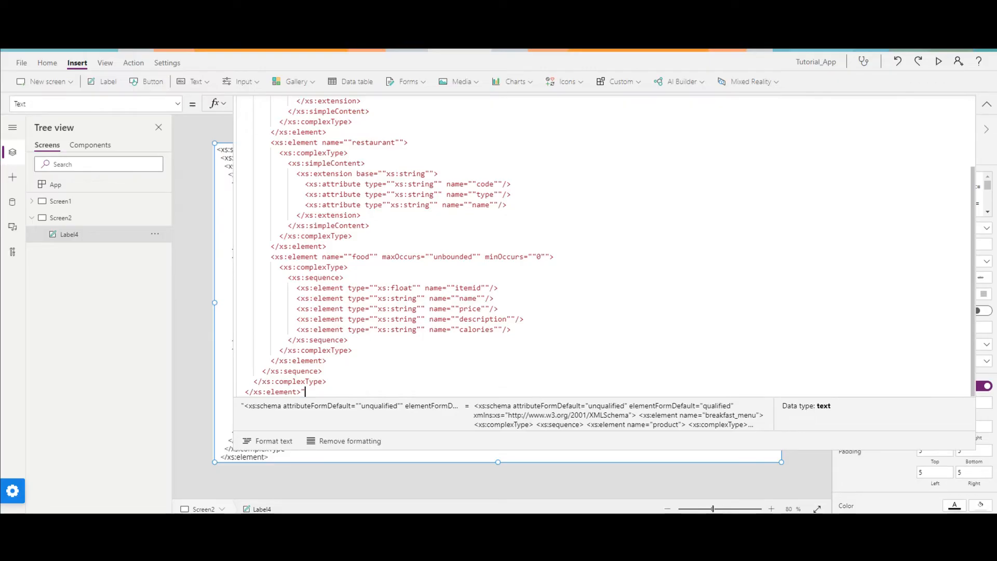
pyautogui.scroll(3, 602, 246)
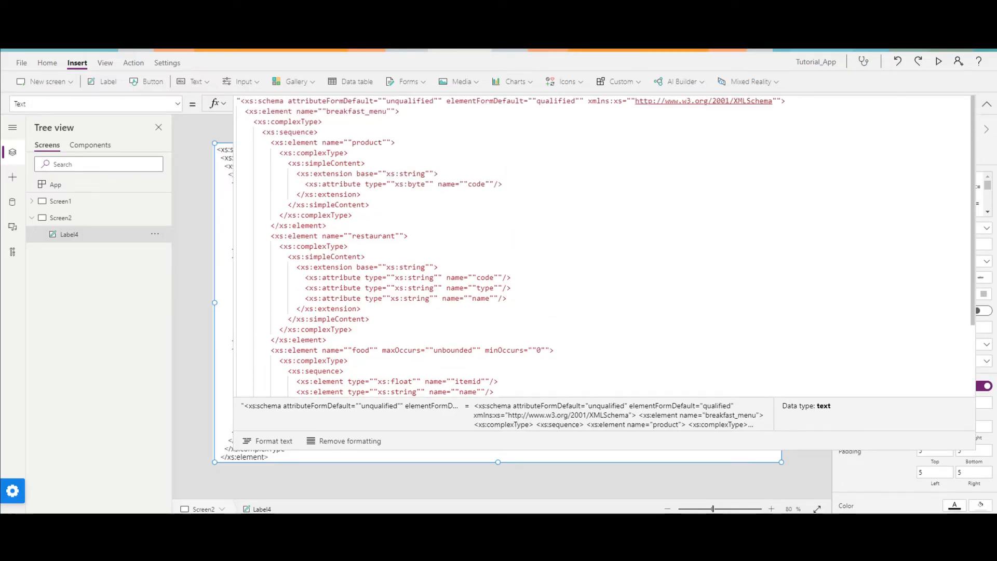
pyautogui.click(986, 104)
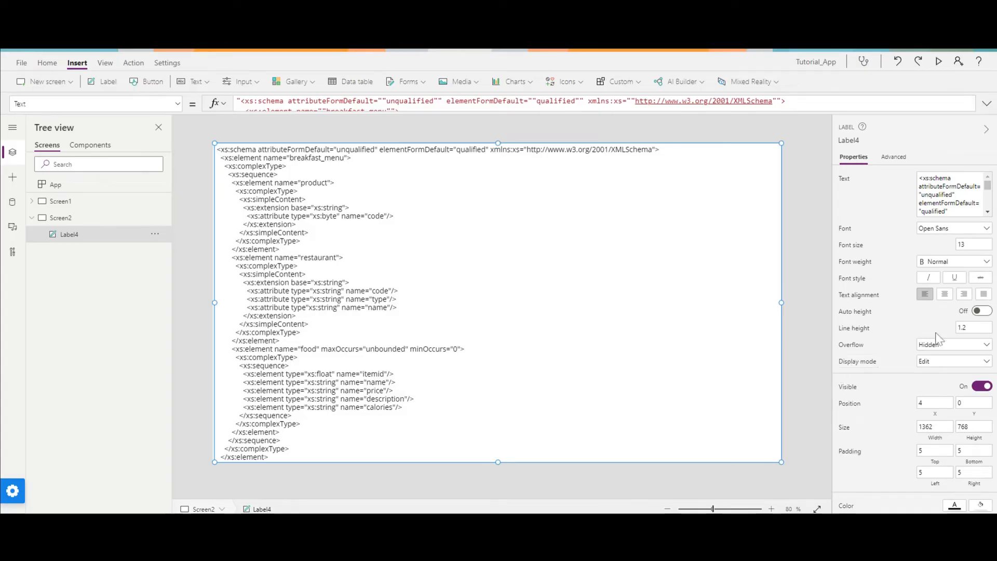
# Set the schema label's overflow to Scroll and its font weight to Bold.
pyautogui.click(942, 353)
pyautogui.click(939, 374)
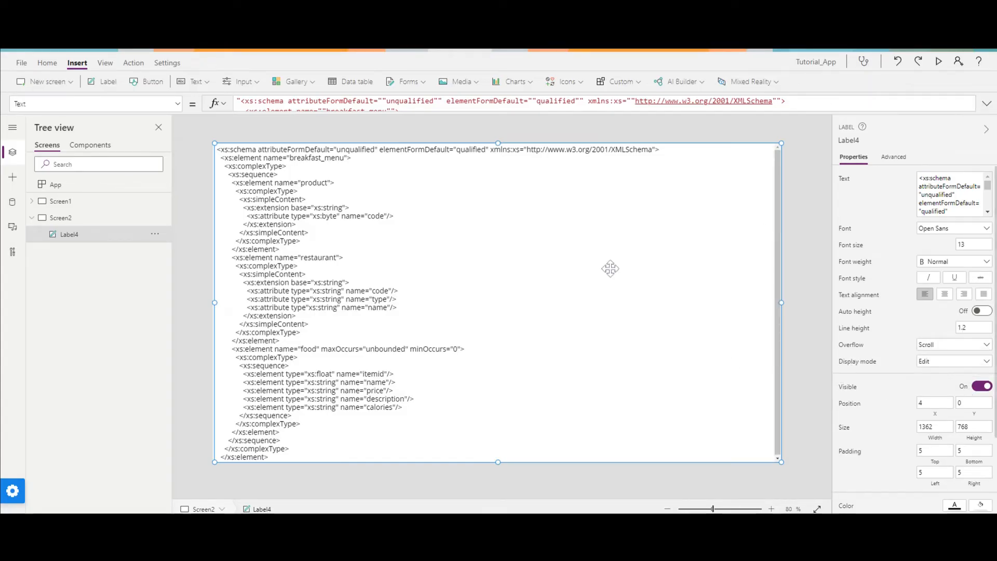
pyautogui.click(941, 262)
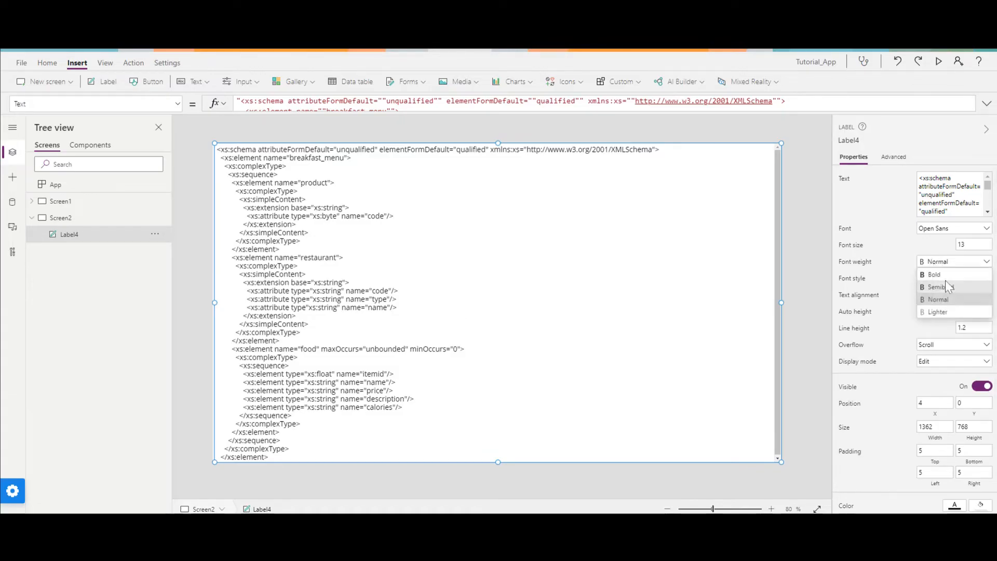
pyautogui.click(934, 275)
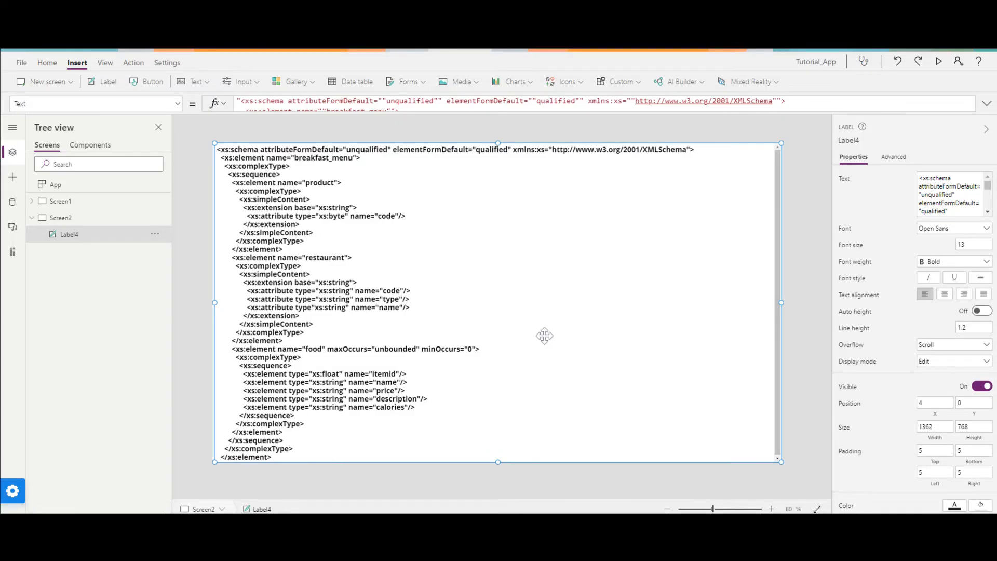
# Preview the app and examine the schema's food element, including the types of itemid, name, price, description and calories.
pyautogui.click(938, 61)
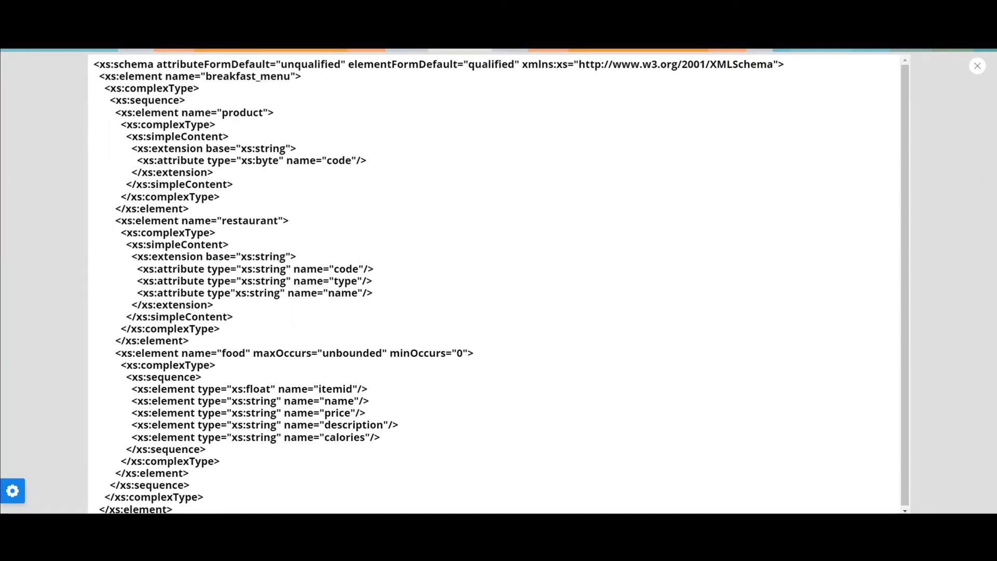
pyautogui.scroll(-1, 254, 239)
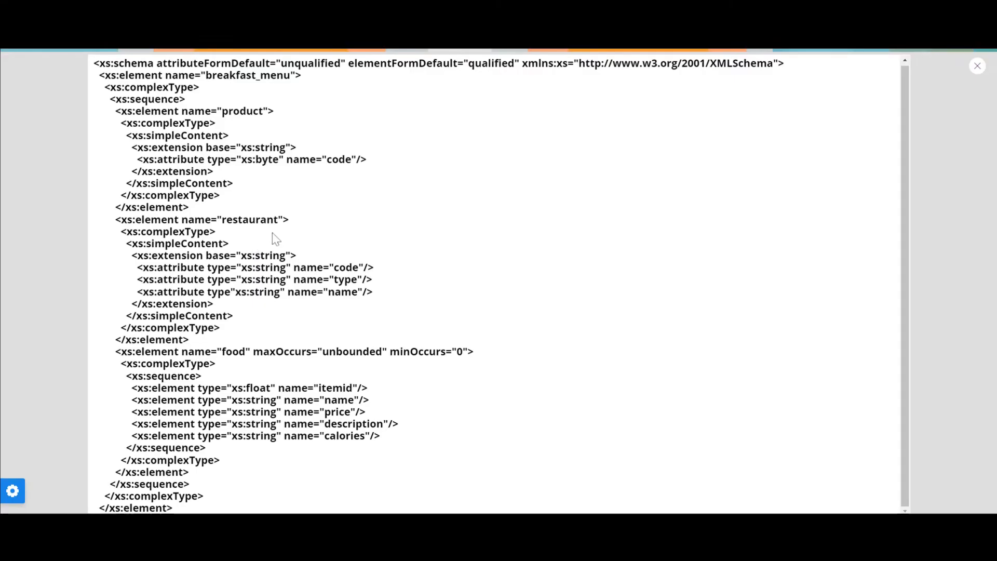
pyautogui.scroll(1, 272, 233)
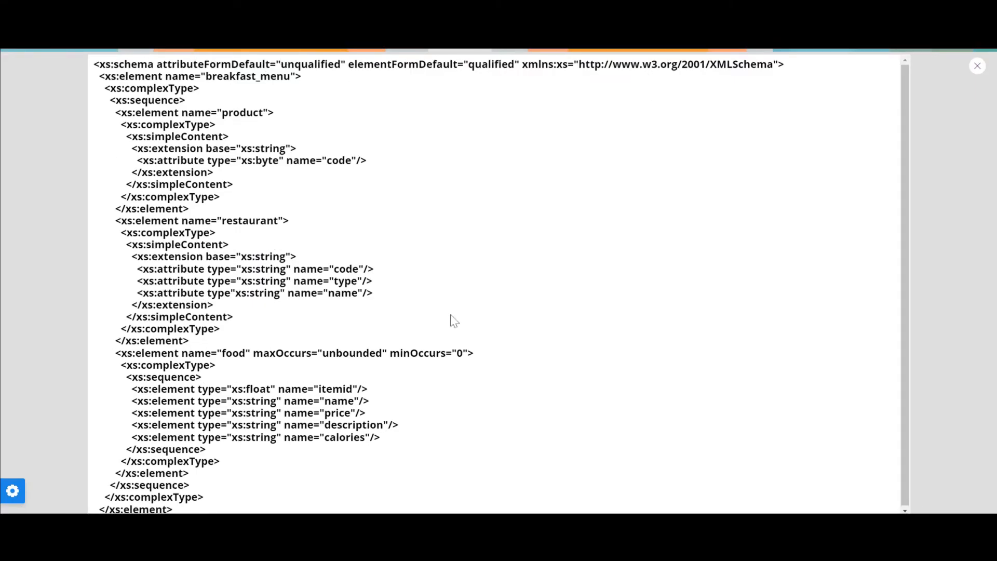
pyautogui.scroll(-1, 249, 238)
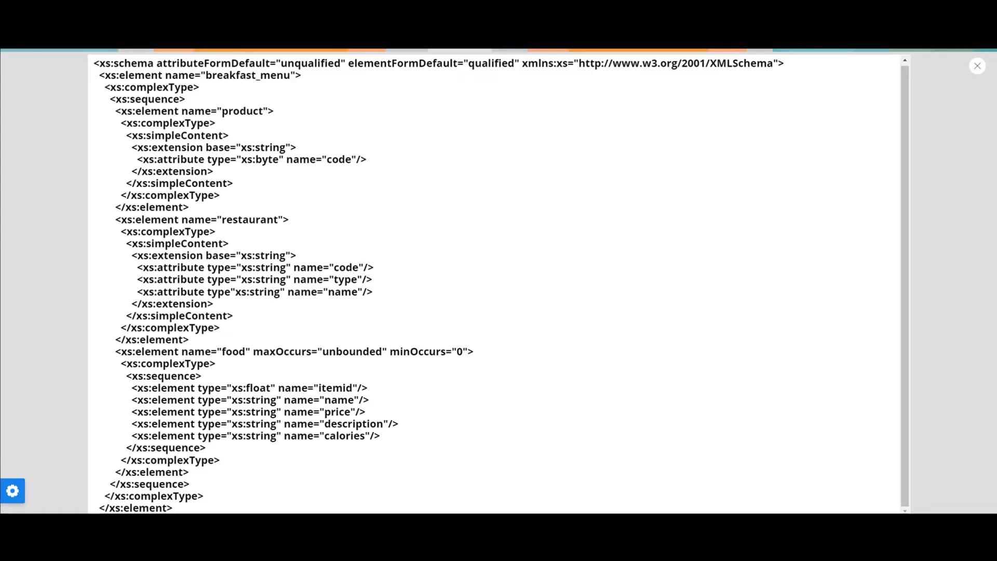
pyautogui.moveTo(232, 400); pyautogui.dragTo(380, 436)
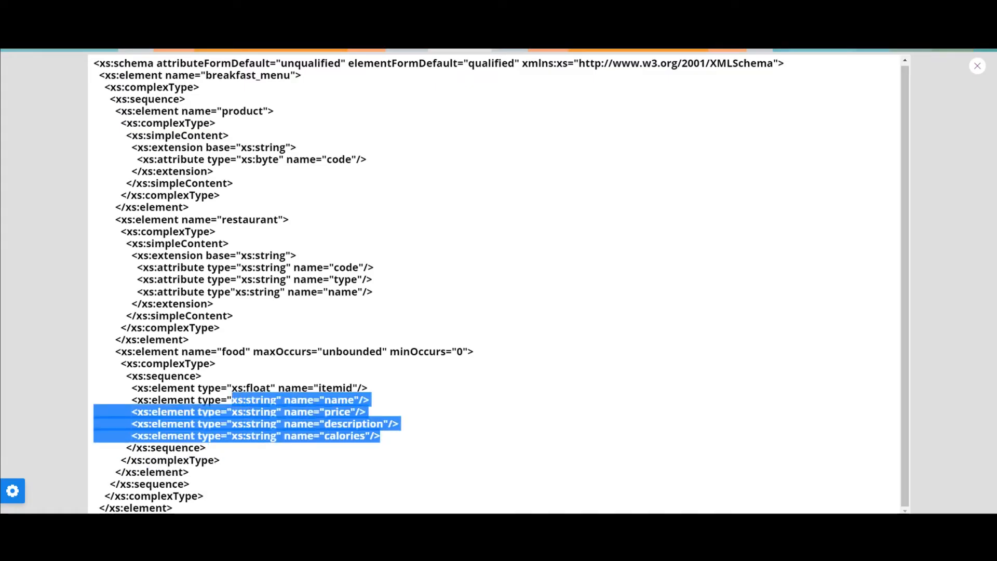
pyautogui.click(384, 437)
pyautogui.moveTo(232, 388); pyautogui.dragTo(275, 388)
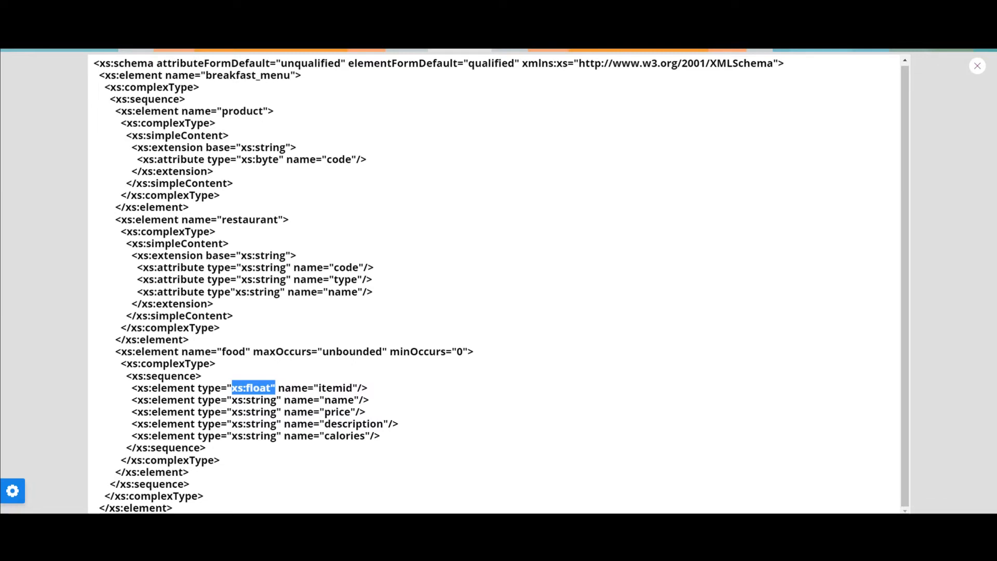
pyautogui.moveTo(314, 388); pyautogui.dragTo(352, 388)
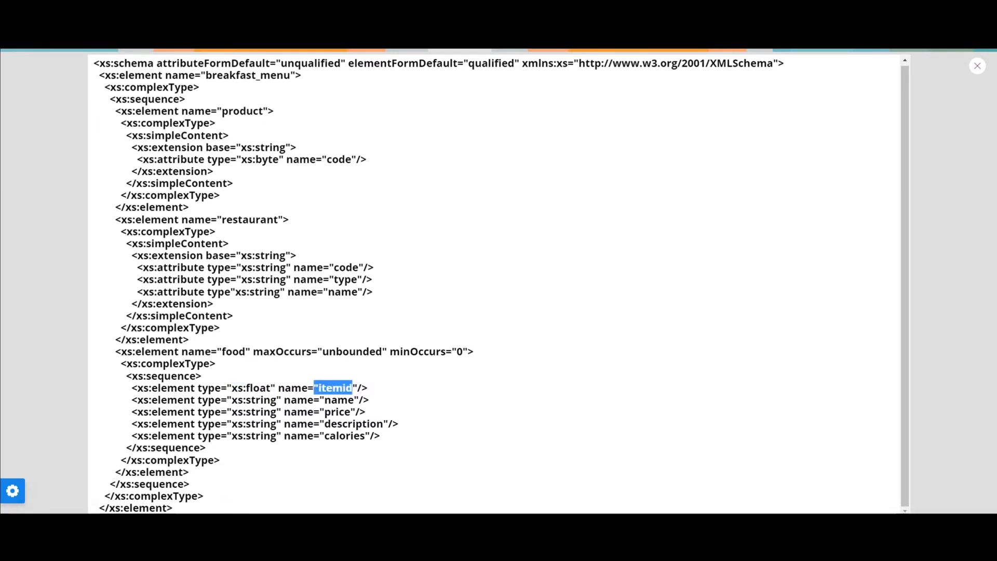
pyautogui.moveTo(276, 388); pyautogui.dragTo(227, 387)
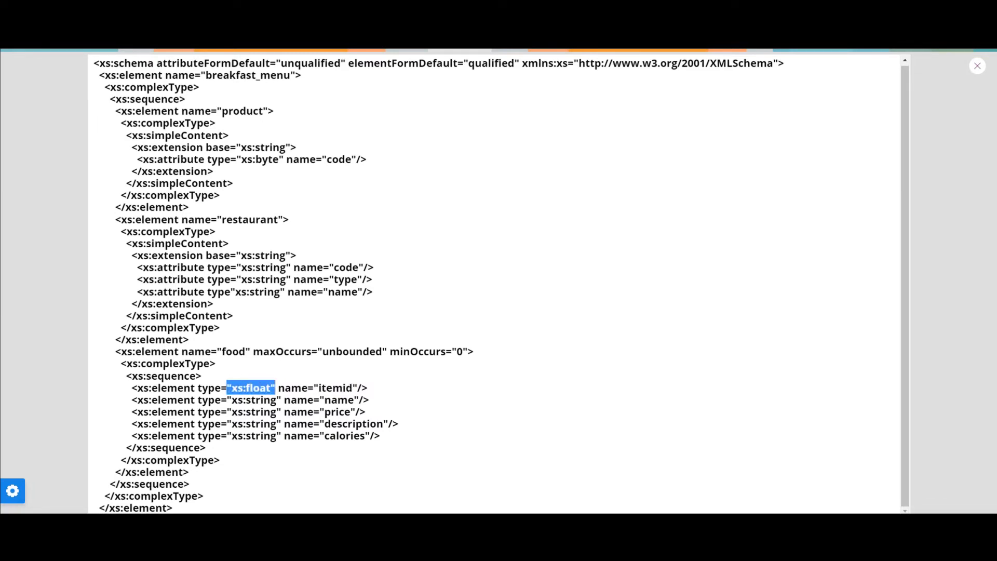
pyautogui.click(401, 377)
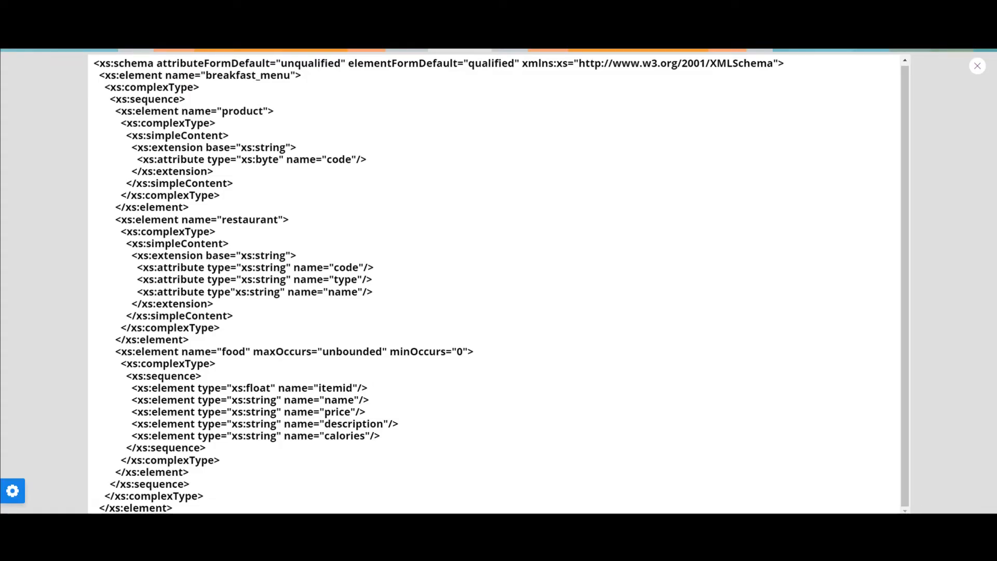
# Examine the product's code attribute and the restaurant's code, type and name attributes, and close the preview.
pyautogui.moveTo(286, 159); pyautogui.dragTo(361, 159)
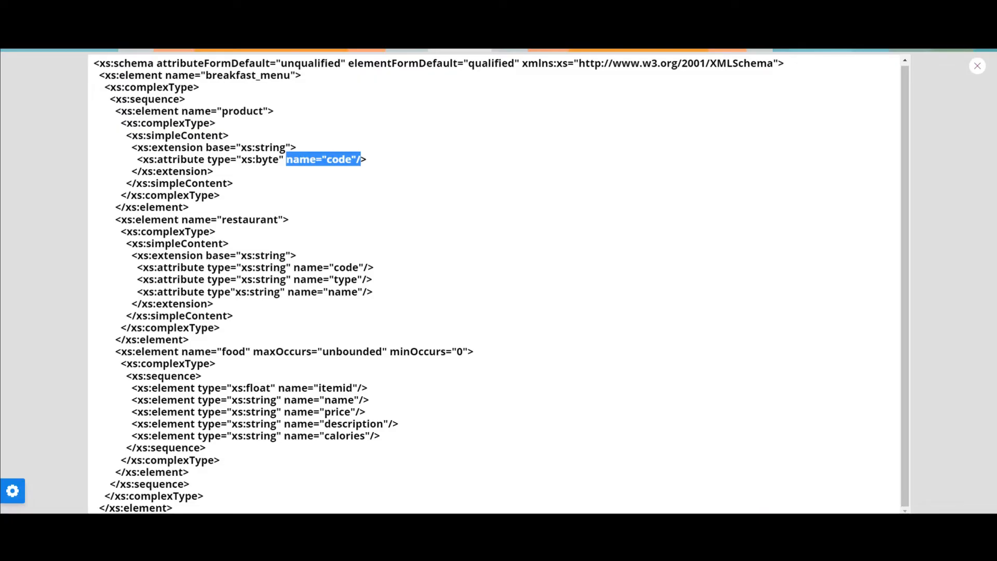
pyautogui.moveTo(293, 267); pyautogui.dragTo(367, 292)
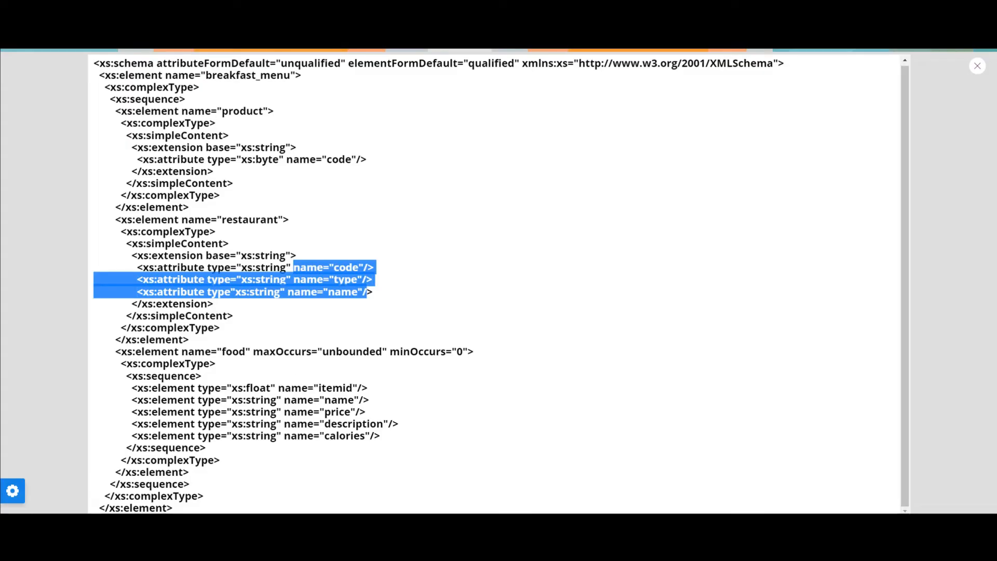
pyautogui.click(331, 140)
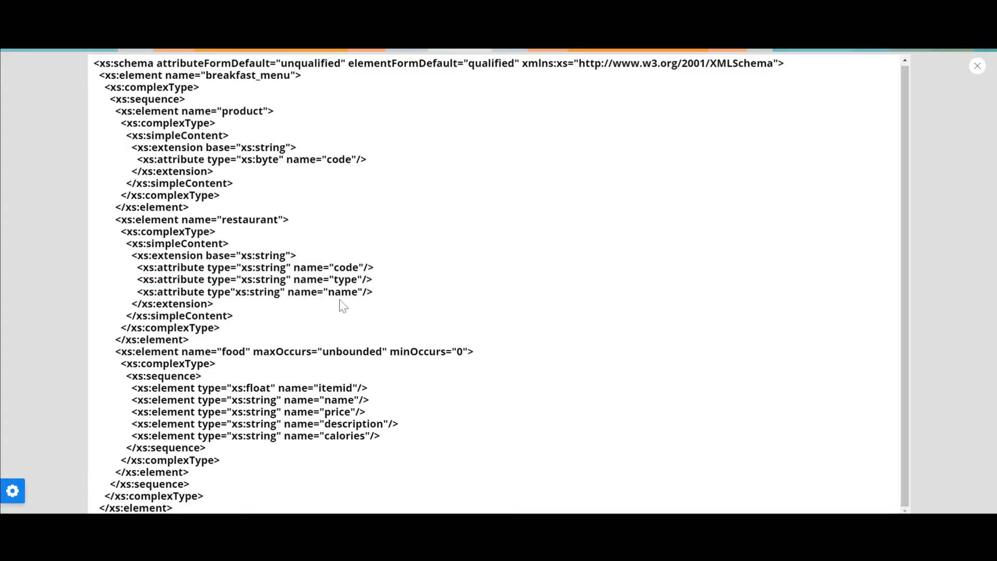
pyautogui.click(977, 67)
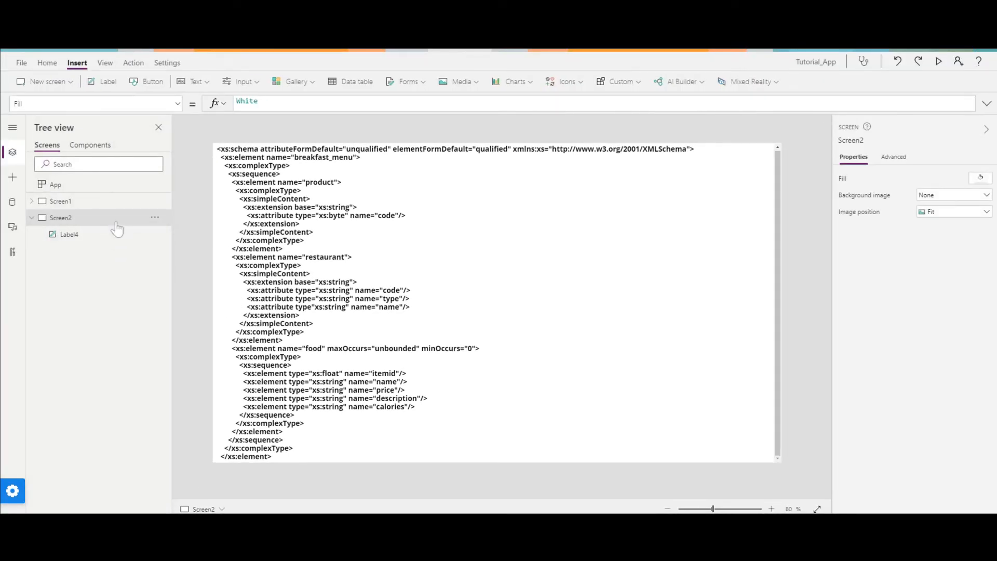
# Open the Collection button's OnSelect formula on Screen1 and examine the itemid line inside the food element.
pyautogui.click(91, 203)
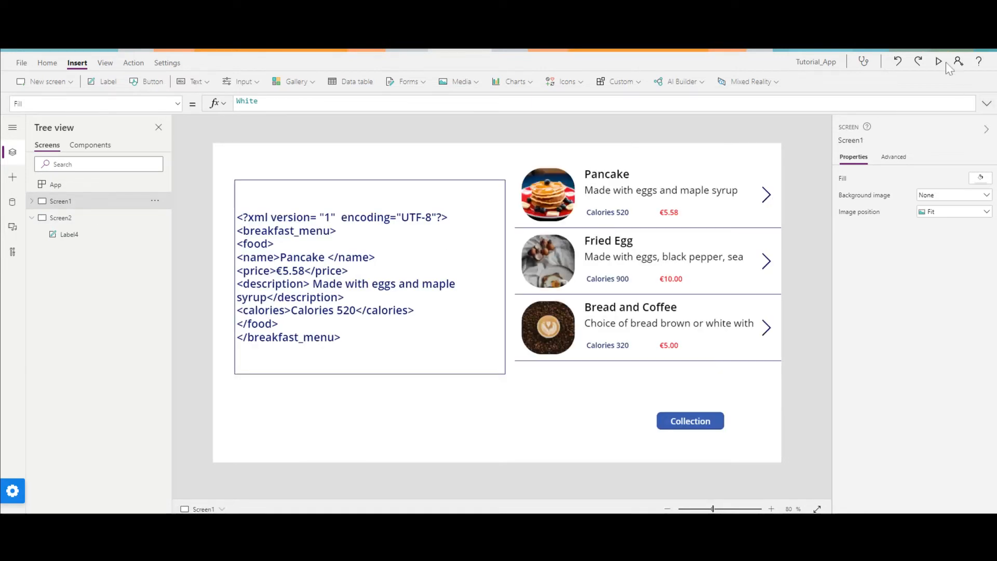
pyautogui.click(697, 420)
pyautogui.click(987, 103)
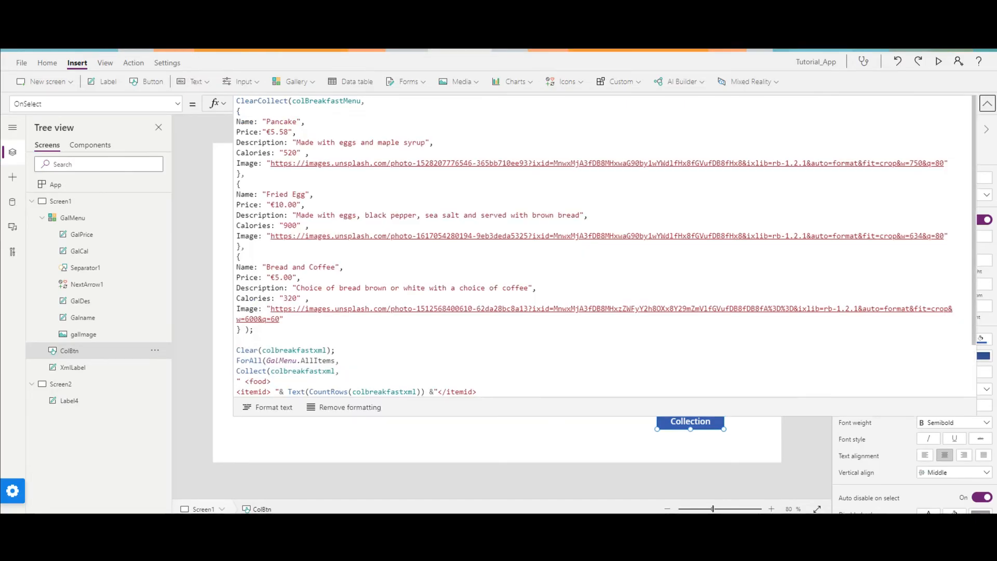
pyautogui.scroll(-2, 605, 247)
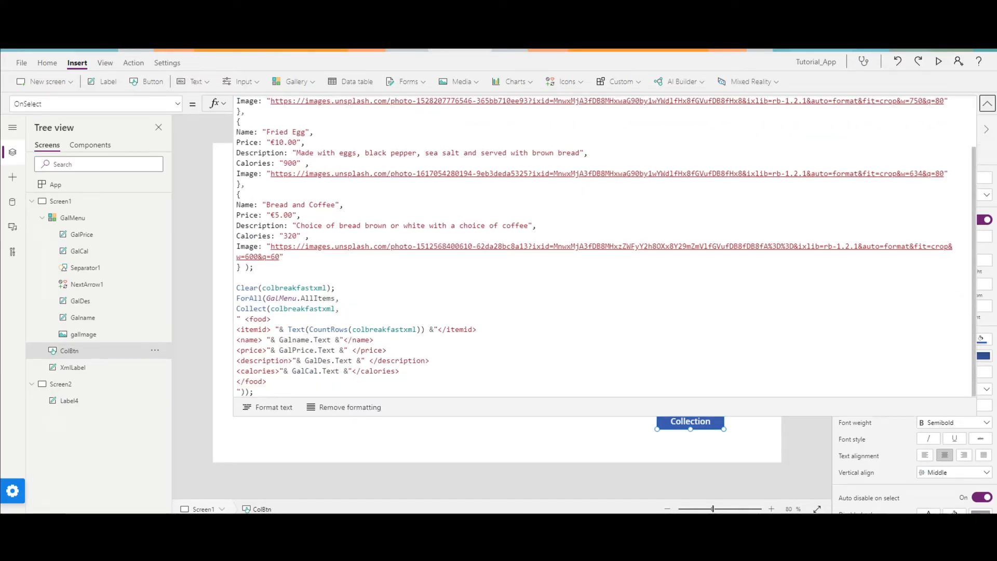
pyautogui.click(253, 339)
pyautogui.moveTo(476, 329); pyautogui.dragTo(236, 330)
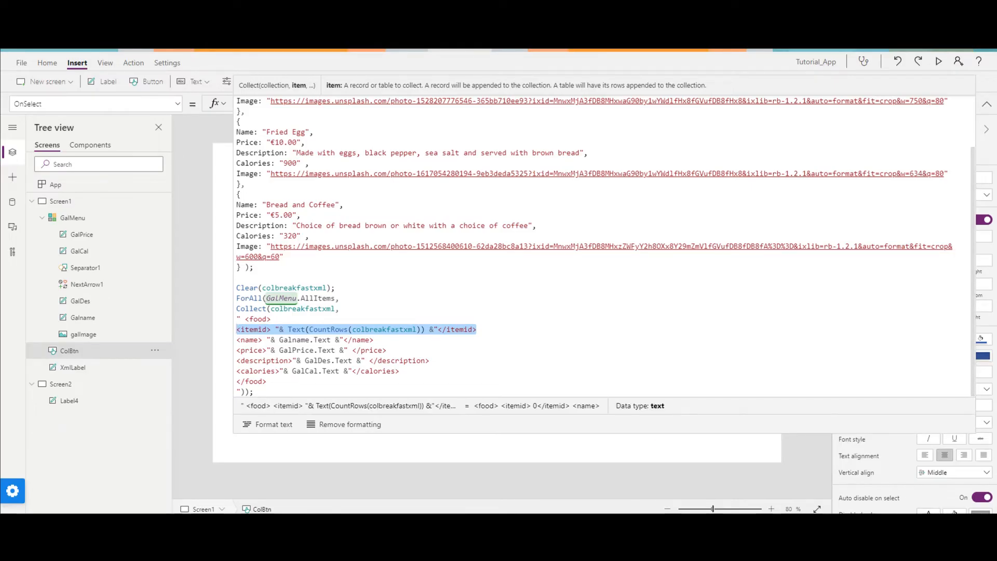
pyautogui.click(375, 340)
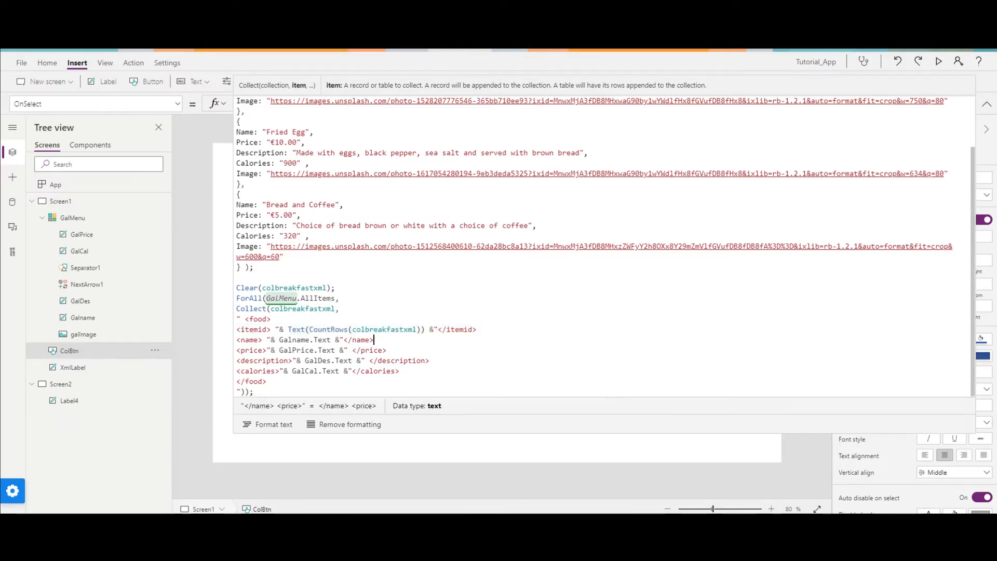
# Examine the Text(CountRows(colbreakfastxml)) expression and its inner CountRows call that generate the itemid, and collapse the formula editor.
pyautogui.moveTo(425, 329); pyautogui.dragTo(291, 330)
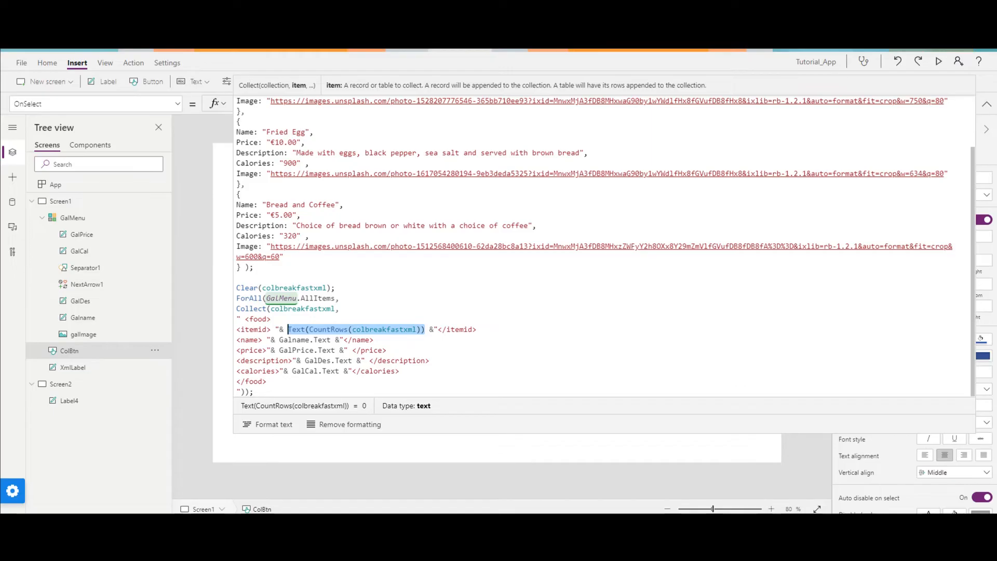
pyautogui.click(288, 330)
pyautogui.moveTo(309, 330); pyautogui.dragTo(422, 329)
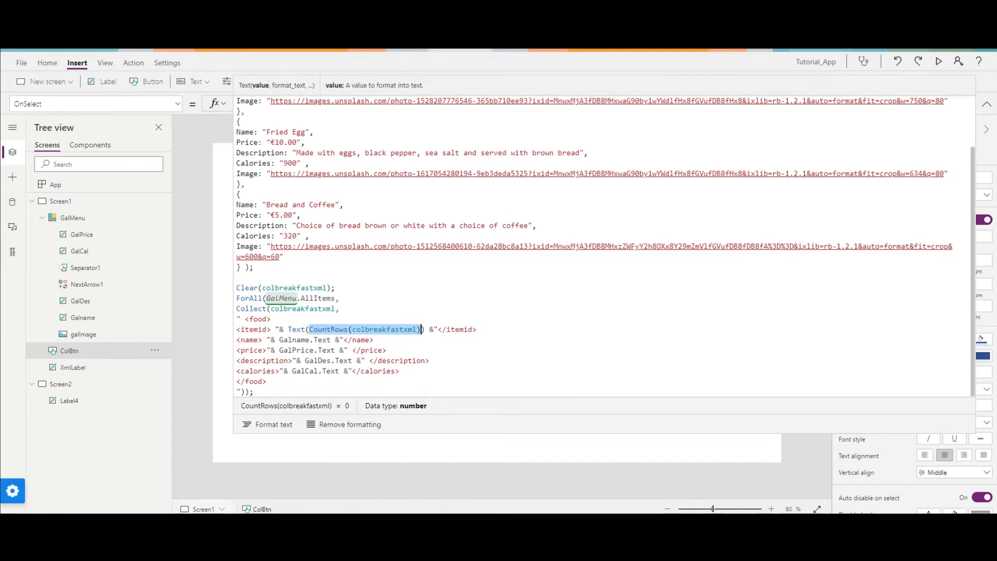
pyautogui.click(422, 330)
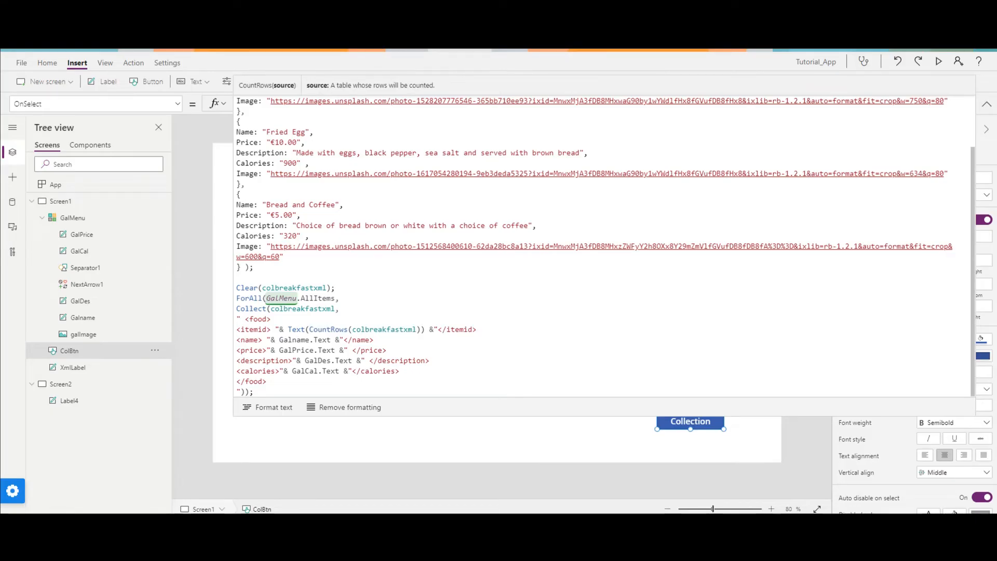
pyautogui.moveTo(288, 329); pyautogui.dragTo(425, 330)
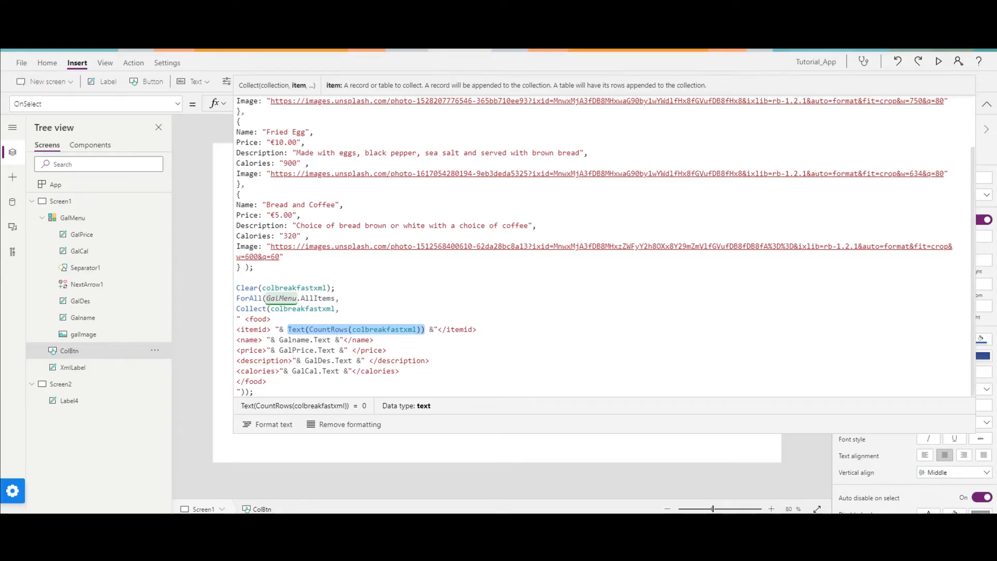
pyautogui.click(985, 104)
# Preview the app, run the Collection button to rebuild the breakfast collections, and close the preview.
pyautogui.click(938, 63)
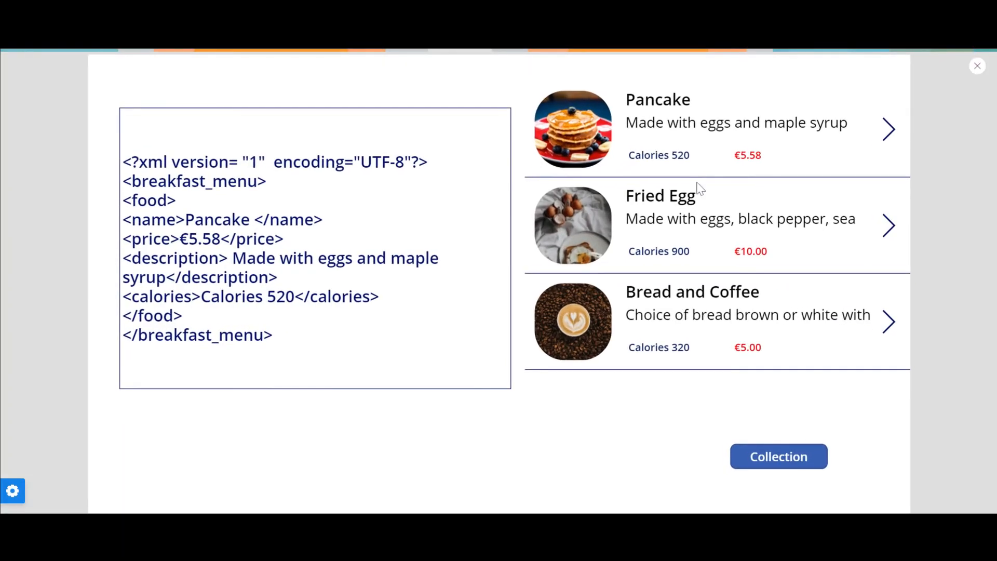
pyautogui.click(779, 457)
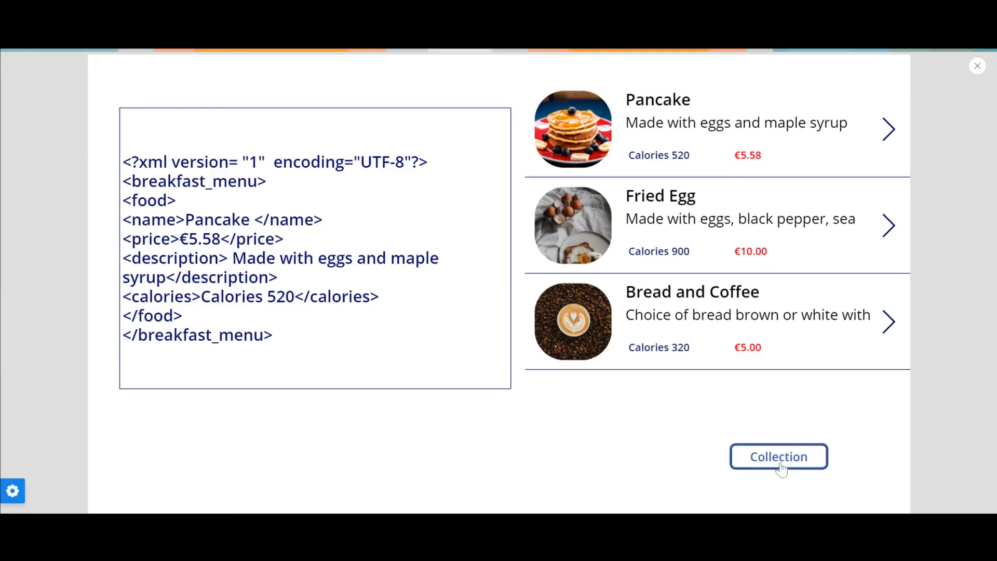
pyautogui.click(977, 66)
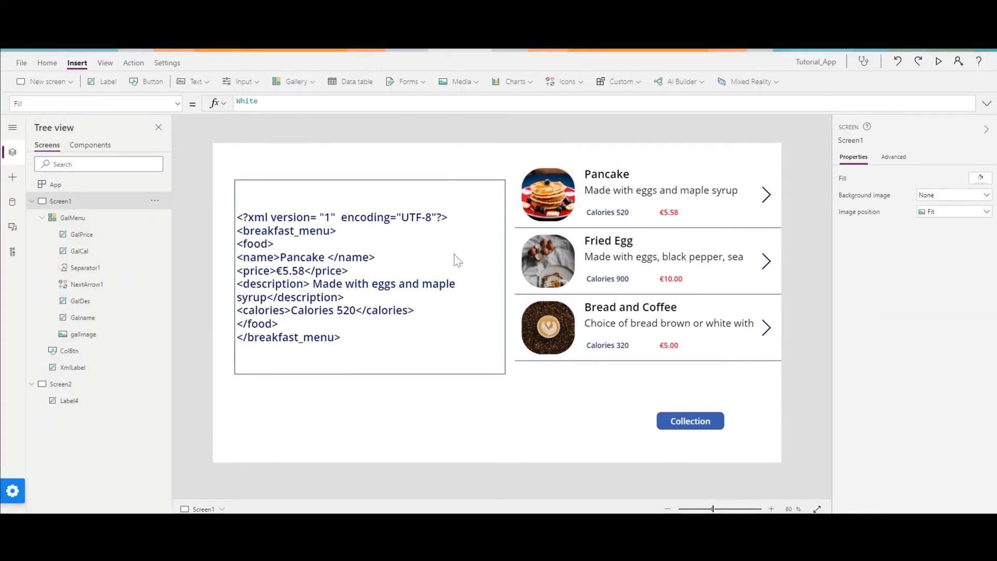
# Move XmlLabel to position 0, 0 on Screen1 and resize it to about 687 wide by 169 high.
pyautogui.click(419, 263)
pyautogui.moveTo(407, 245); pyautogui.dragTo(384, 203)
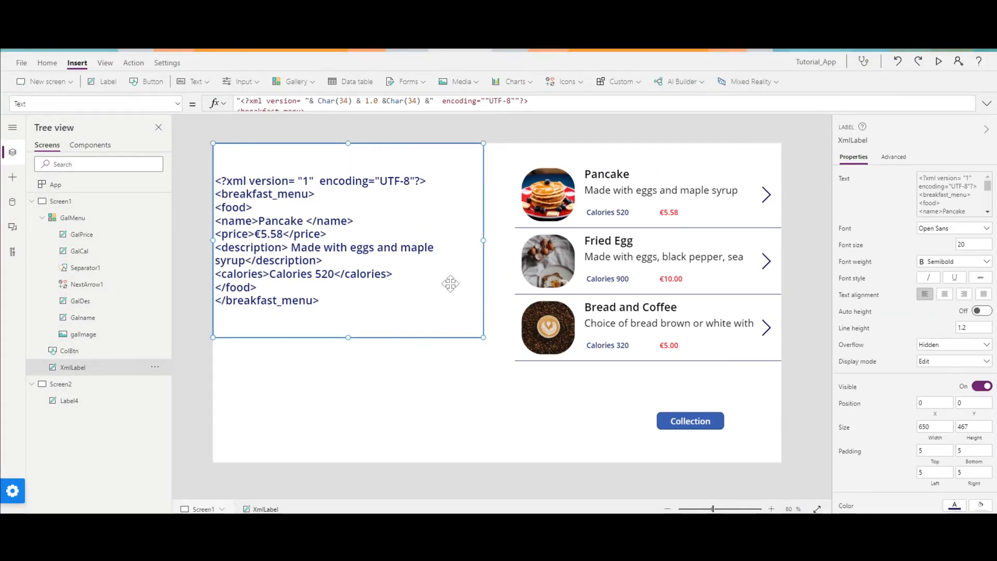
pyautogui.moveTo(484, 337); pyautogui.dragTo(499, 213)
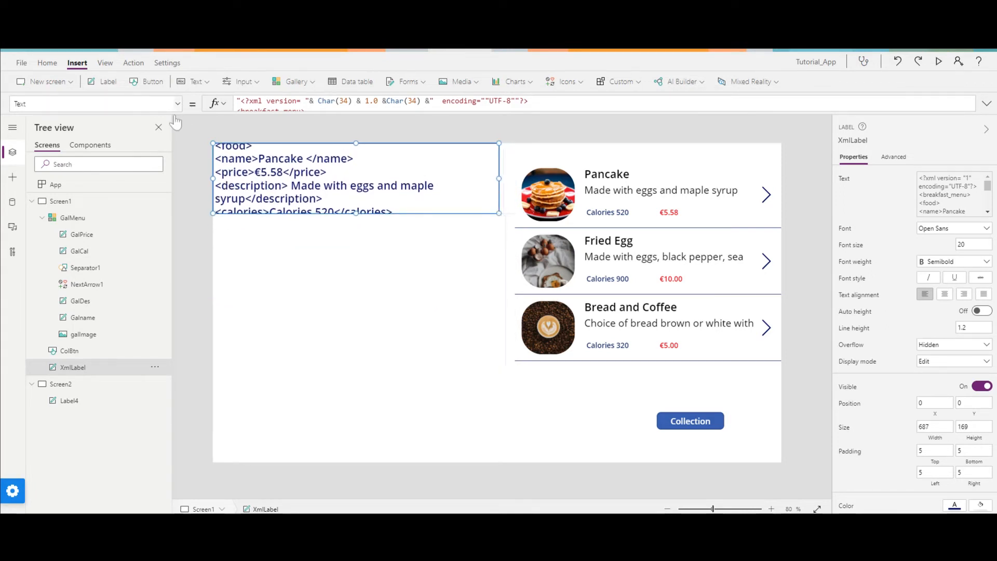
# Insert a label below XmlLabel at position 0, 200, about 687 wide by 548 high, and open its Text formula for editing.
pyautogui.click(104, 82)
pyautogui.moveTo(223, 145); pyautogui.dragTo(493, 454)
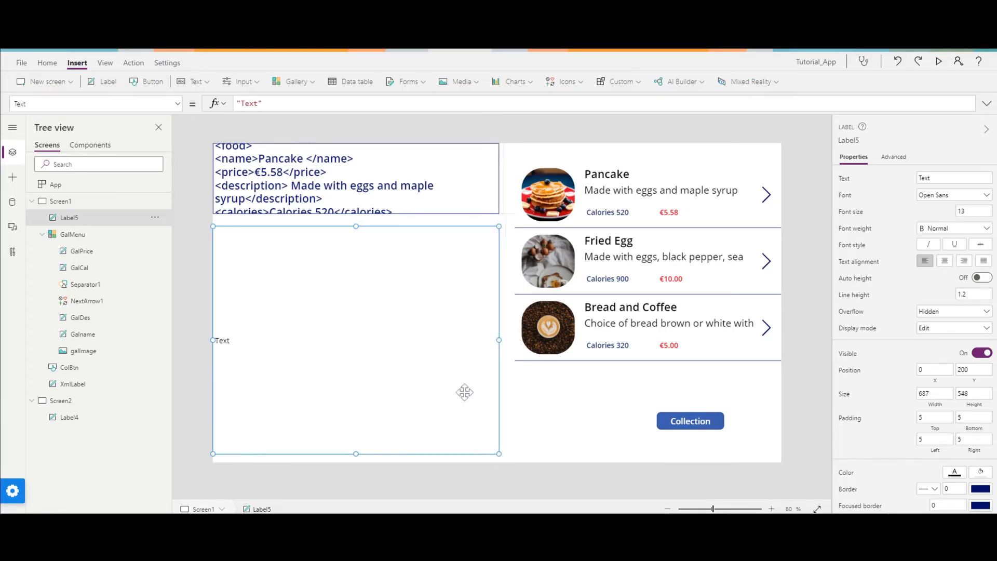
pyautogui.moveTo(262, 103); pyautogui.dragTo(237, 103)
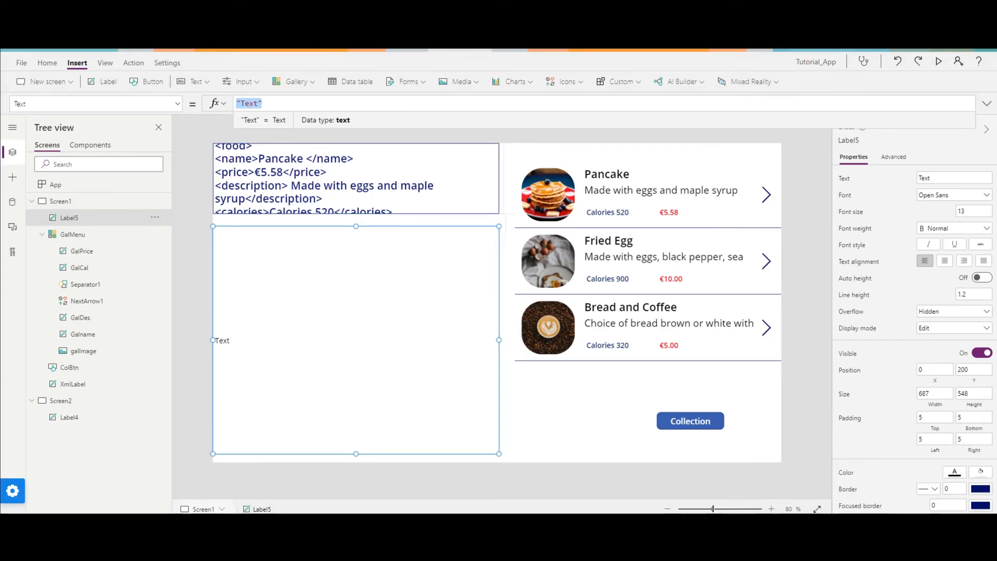
pyautogui.click(262, 104)
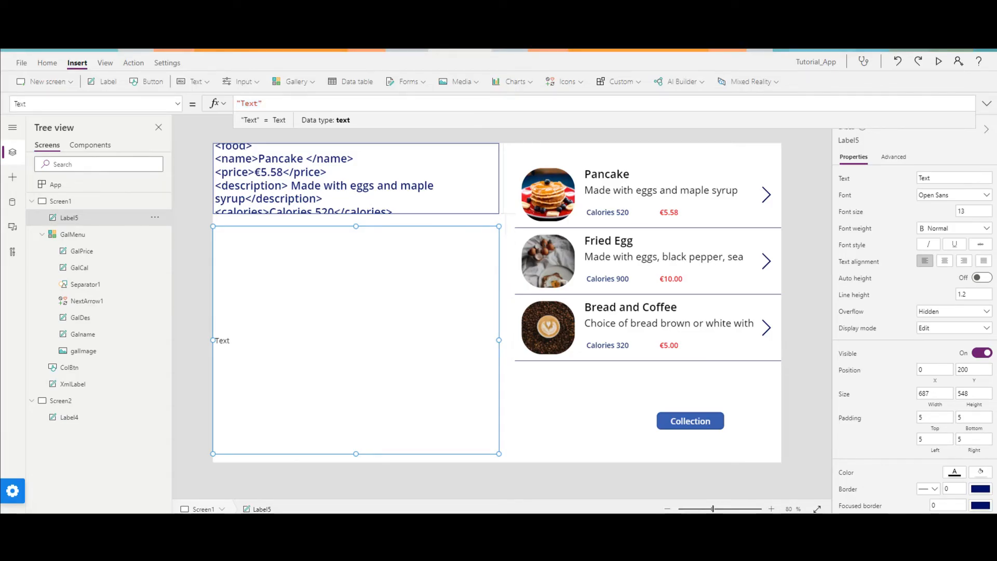
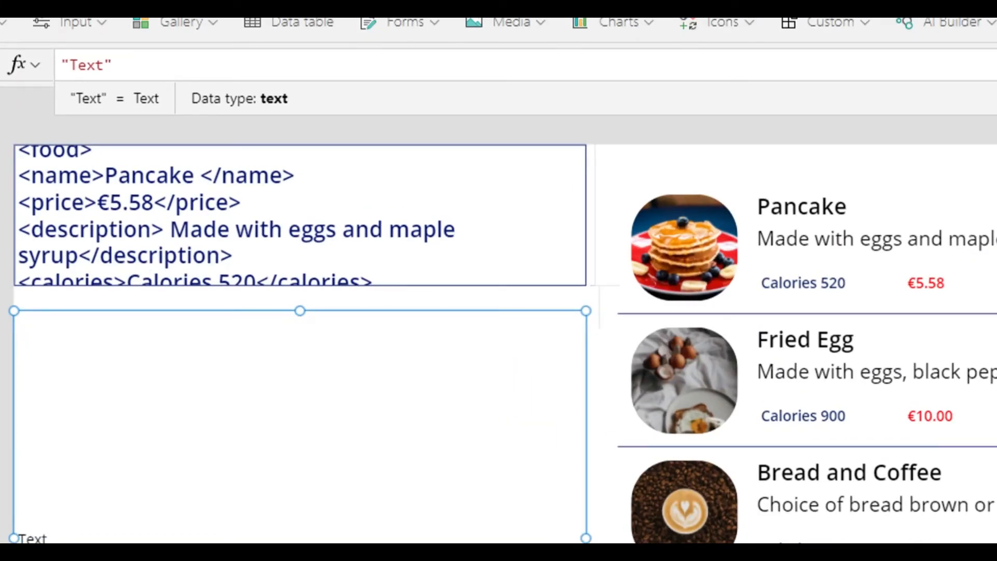
# Paste the breakfast_menu XML formula into the new label's Text property and make its opening quote a straight double quote.
pyautogui.hotkey('ctrl', 'a')
pyautogui.write('"<?xml version=""1.0"" encoding=""UTF-8""?> <breakfast_menu> <product code= "& """001""" &" /> <restaurant code= "& """H001""" &" type = ""Hotel"" name = ""Hilton"" /> "& Concat(colbreakfastxml, Value, "") &" </breakfast_menu>"')
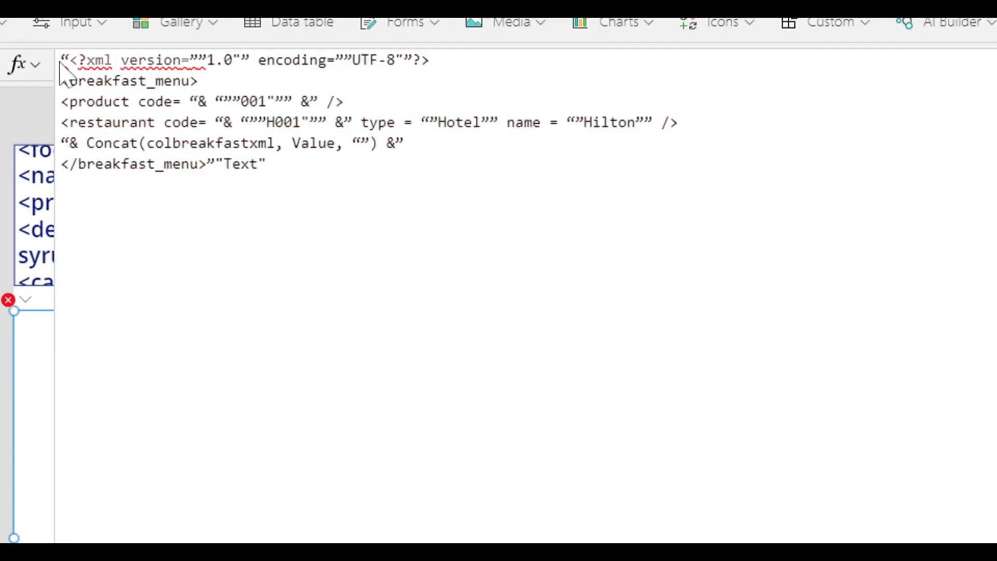
pyautogui.press('BackSpace')
pyautogui.write('2')
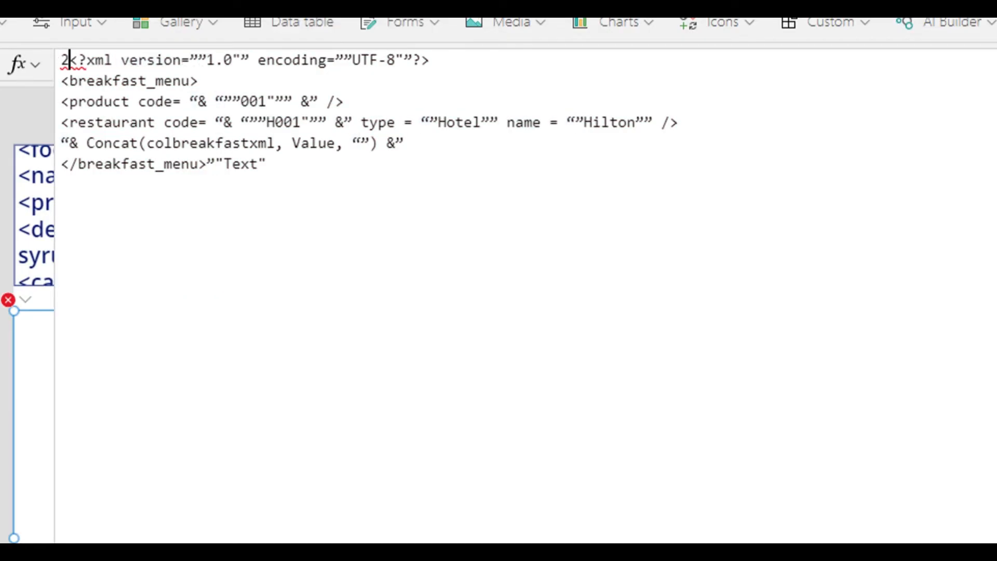
pyautogui.press('BackSpace')
pyautogui.write('"')
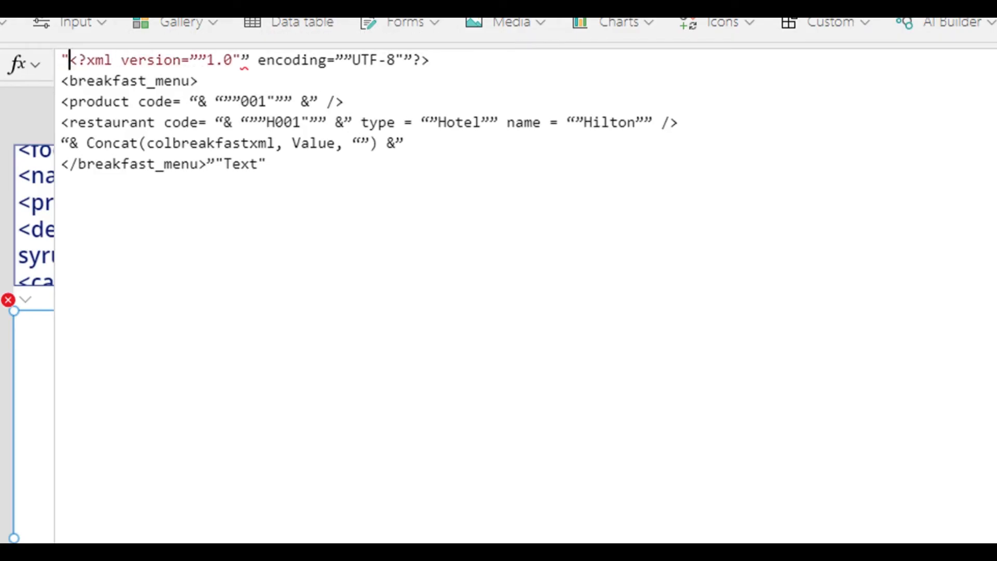
# Replace the curly quotes before UTF-8 in the XML declaration with two straight double quotes.
pyautogui.click(344, 60)
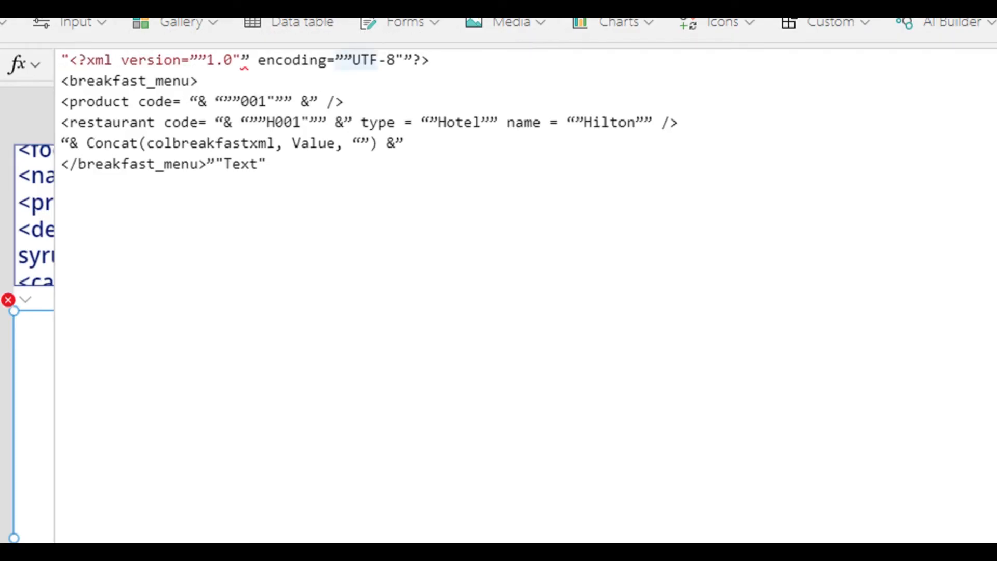
pyautogui.press('Delete')
pyautogui.press('BackSpace')
pyautogui.write('""')
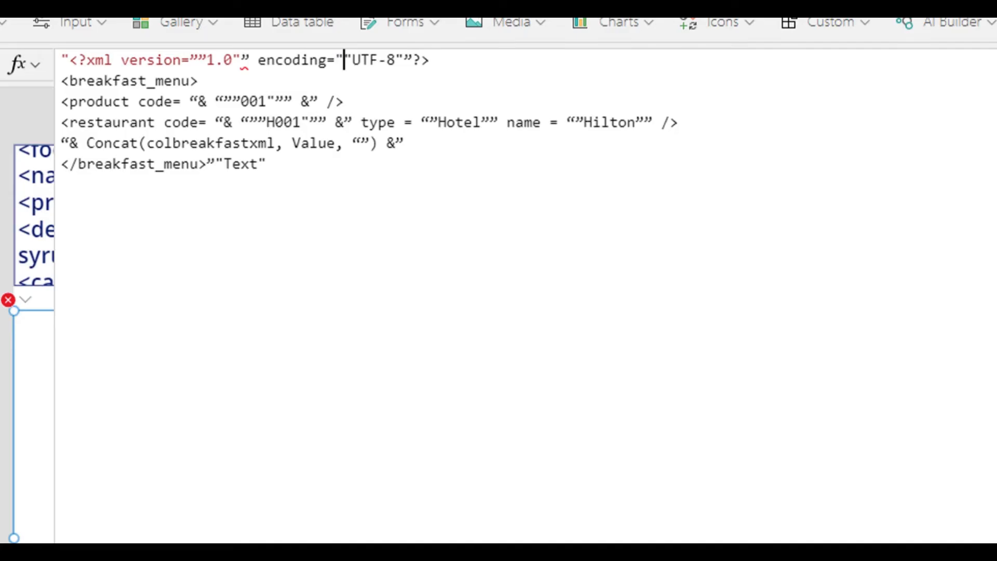
# Replace the curly quotes around 1.0 and after UTF-8 with pairs of straight double quotes.
pyautogui.click(241, 60)
pyautogui.press('Delete')
pyautogui.write('"')
pyautogui.press('Left')
pyautogui.press('Left')
pyautogui.press('Left')
pyautogui.press('Left')
pyautogui.press('Left')
pyautogui.press('Left')
pyautogui.press('Delete')
pyautogui.press('BackSpace')
pyautogui.write('""')
pyautogui.click(412, 61)
pyautogui.press('BackSpace')
pyautogui.write('"')
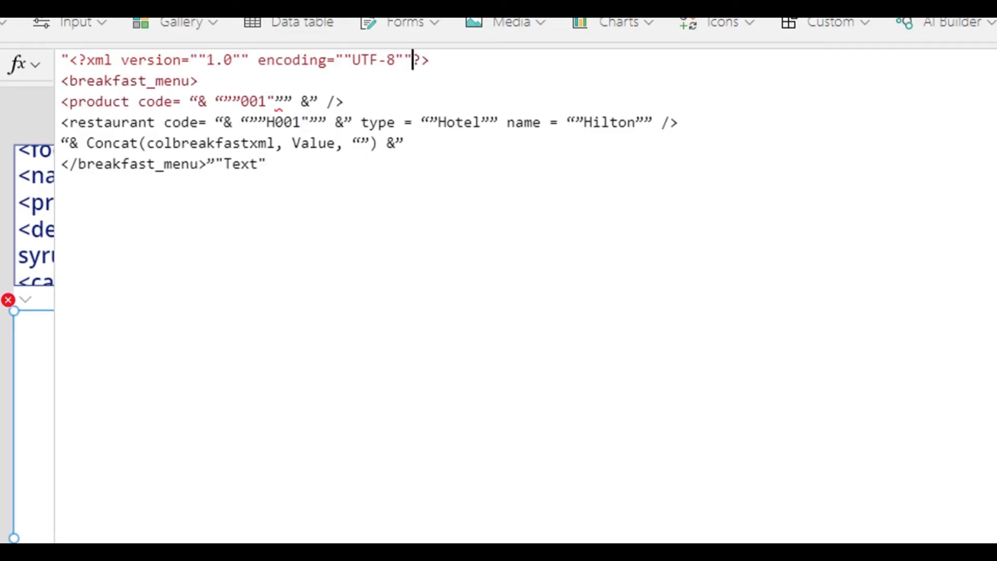
# Copy the straight quote pair from the declaration and use it to put three straight double quotes on each side of 001.
pyautogui.moveTo(189, 61); pyautogui.dragTo(215, 61)
pyautogui.hotkey('shift', 'Left')
pyautogui.hotkey('ctrl', 'c')
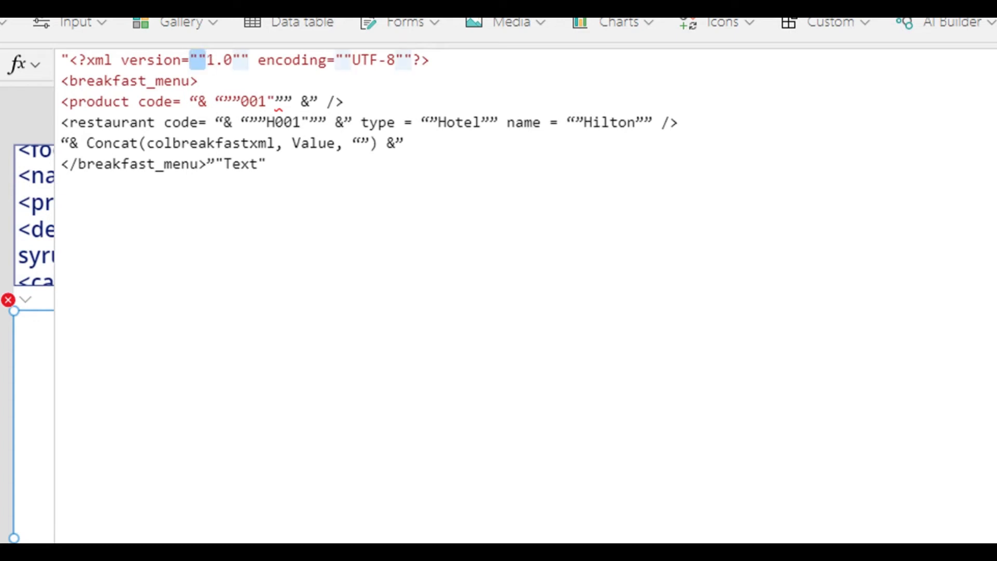
pyautogui.click(241, 102)
pyautogui.press('BackSpace')
pyautogui.press('BackSpace')
pyautogui.press('BackSpace')
pyautogui.hotkey('ctrl', 'v')
pyautogui.write('"')
pyautogui.moveTo(275, 102)
pyautogui.mouseDown()
pyautogui.moveTo(284, 102)
pyautogui.moveTo(276, 102)
pyautogui.mouseUp()
pyautogui.hotkey('ctrl', 'v')
# Replace the curly quotes next to the two ampersands in the product code line with straight double quotes.
pyautogui.click(318, 102)
pyautogui.click(197, 102)
pyautogui.press('BackSpace')
pyautogui.write('"')
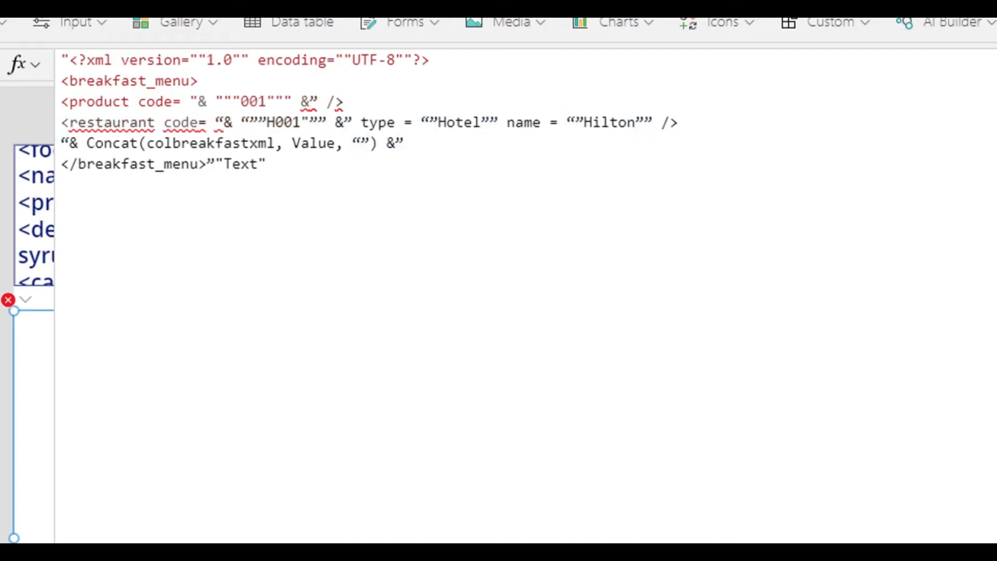
pyautogui.click(317, 101)
pyautogui.press('BackSpace')
pyautogui.write('"')
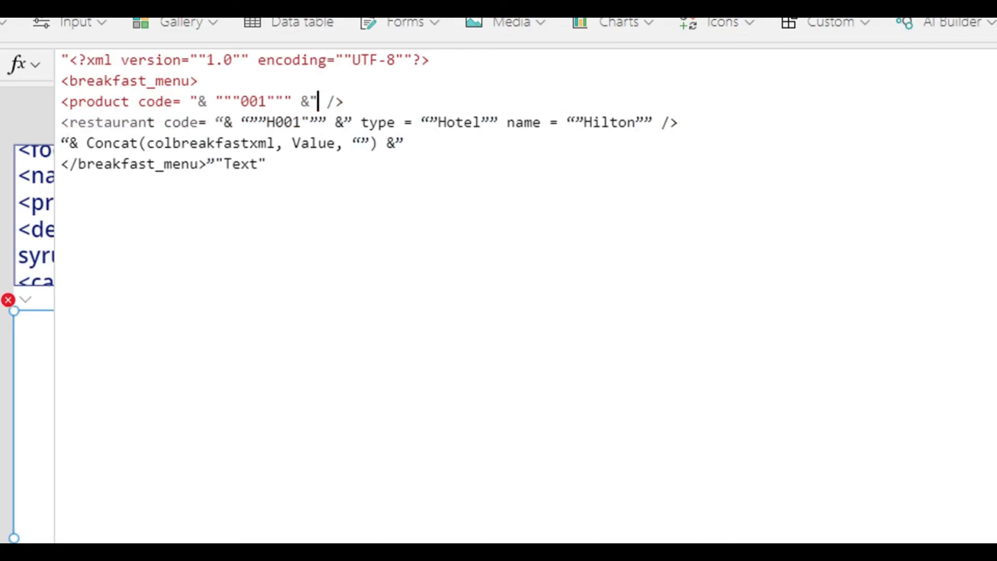
# Put three straight double quotes on each side of H001 and straighten the quotes beside both ampersands in the restaurant line.
pyautogui.moveTo(241, 123); pyautogui.dragTo(267, 123)
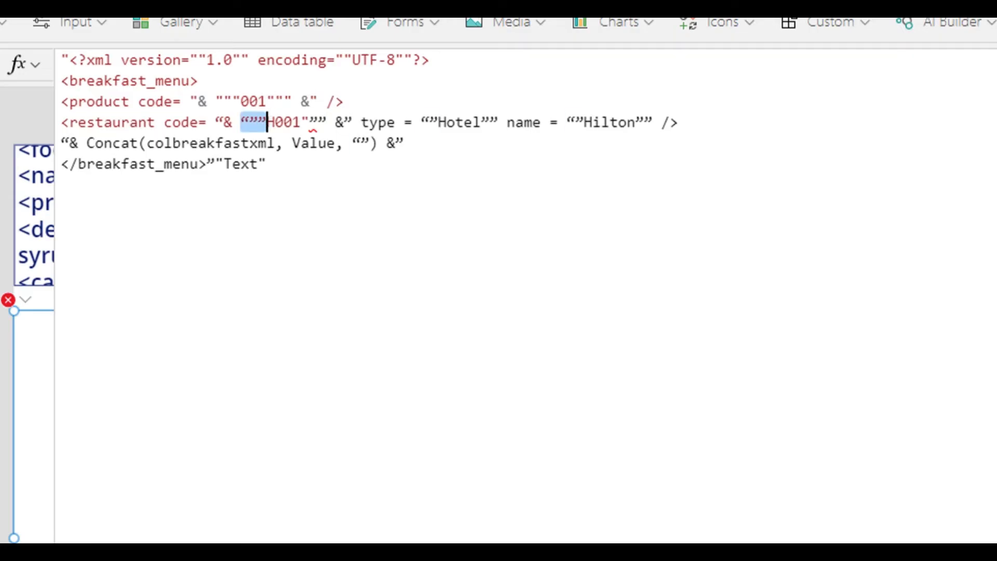
pyautogui.write('"""')
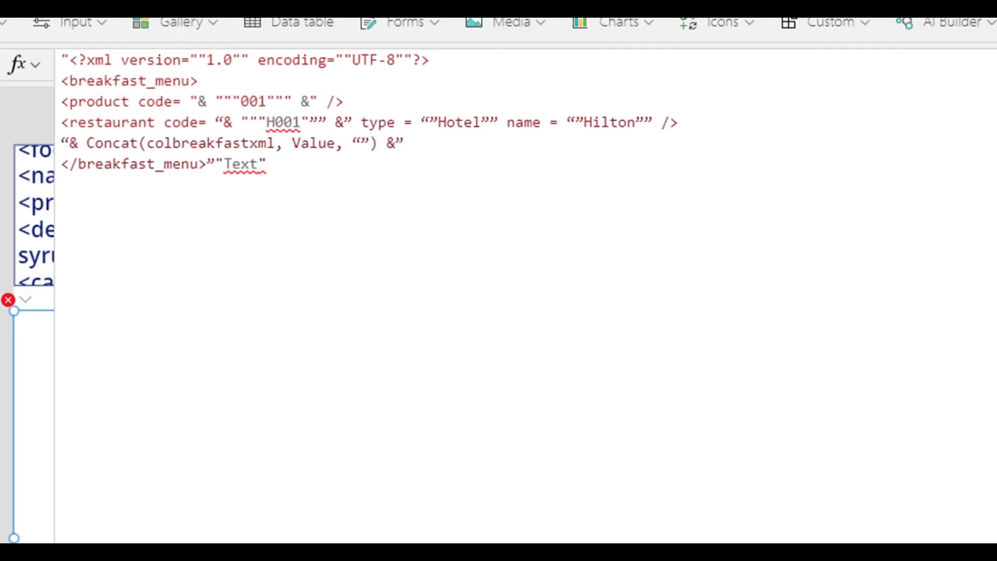
pyautogui.hotkey('shift', 'Right')
pyautogui.hotkey('shift', 'Right')
pyautogui.write('""')
pyautogui.press('Right')
pyautogui.press('Right')
pyautogui.hotkey('shift', 'Right')
pyautogui.write('"')
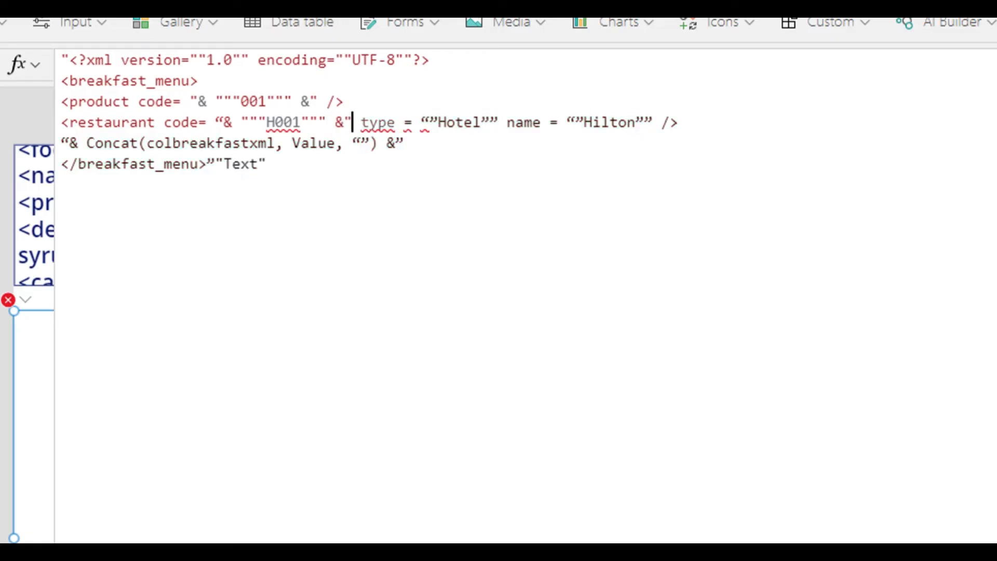
pyautogui.moveTo(216, 122); pyautogui.dragTo(224, 122)
pyautogui.write('"')
# Replace the curly quotes around Hotel in the restaurant type attribute with pairs of straight double quotes.
pyautogui.click(430, 123)
pyautogui.press('Delete')
pyautogui.press('BackSpace')
pyautogui.write('""')
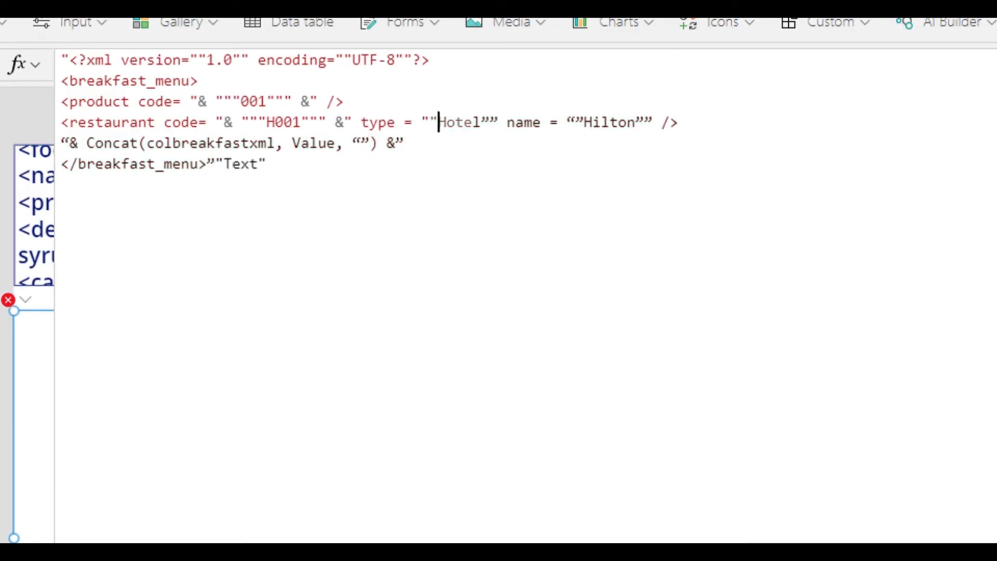
pyautogui.click(490, 123)
pyautogui.press('Delete')
pyautogui.press('BackSpace')
pyautogui.write('""')
# Replace the curly quotes around Hilton in the restaurant name attribute with pairs of straight double quotes.
pyautogui.click(567, 123)
pyautogui.press('Delete')
pyautogui.press('Delete')
pyautogui.write('""')
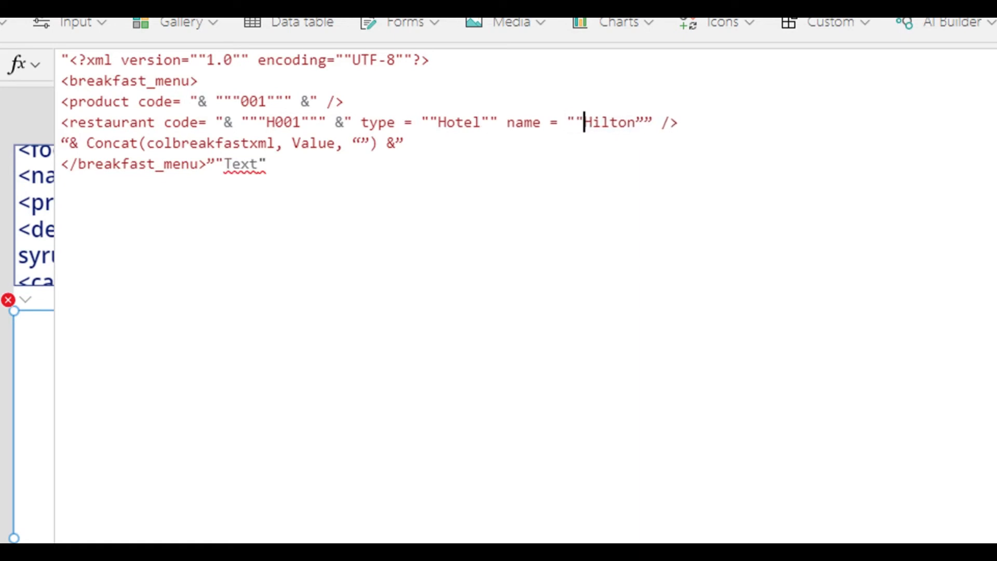
pyautogui.click(627, 123)
pyautogui.press('Right')
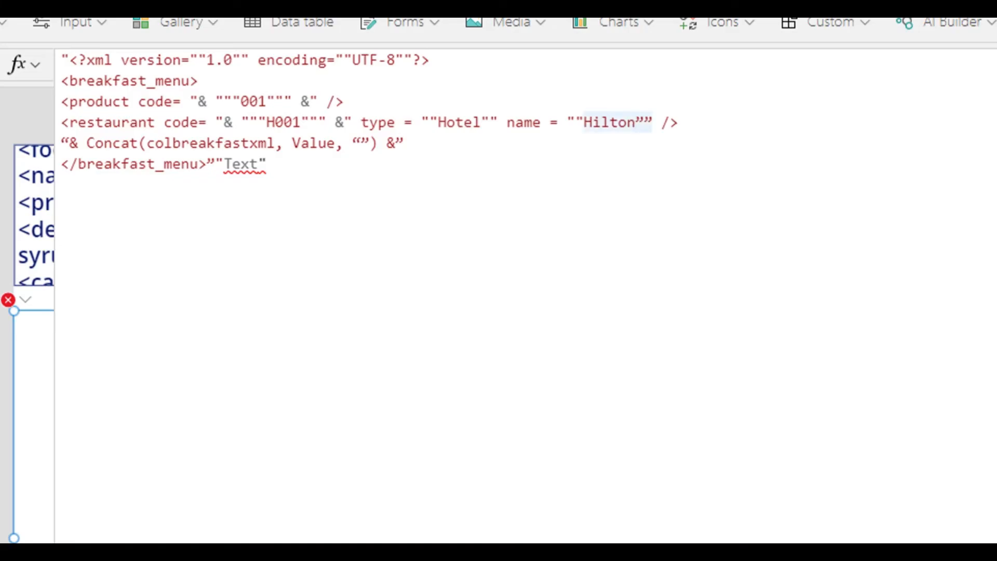
pyautogui.press('Delete')
pyautogui.press('Delete')
pyautogui.write('""')
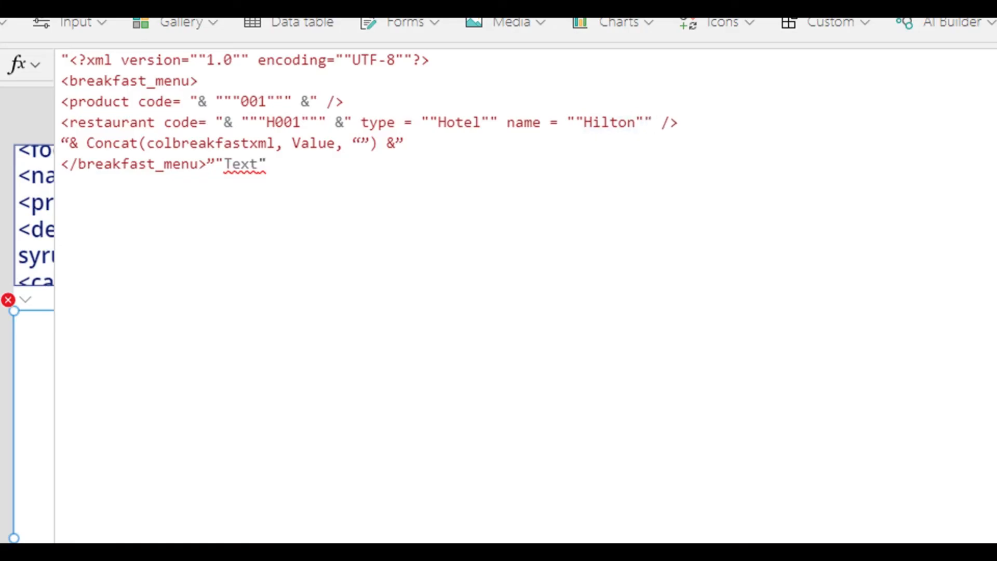
# Straighten the quote before the Concat call and set its separator argument to "" with straight double quotes.
pyautogui.click(69, 143)
pyautogui.press('BackSpace')
pyautogui.write('"')
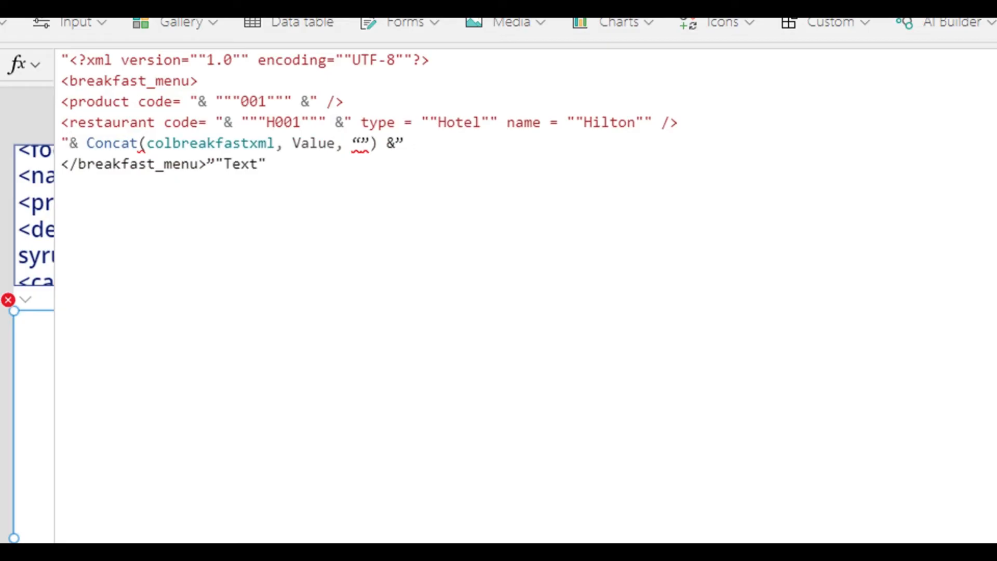
pyautogui.click(362, 143)
pyautogui.press('BackSpace')
pyautogui.press('Delete')
pyautogui.write('""')
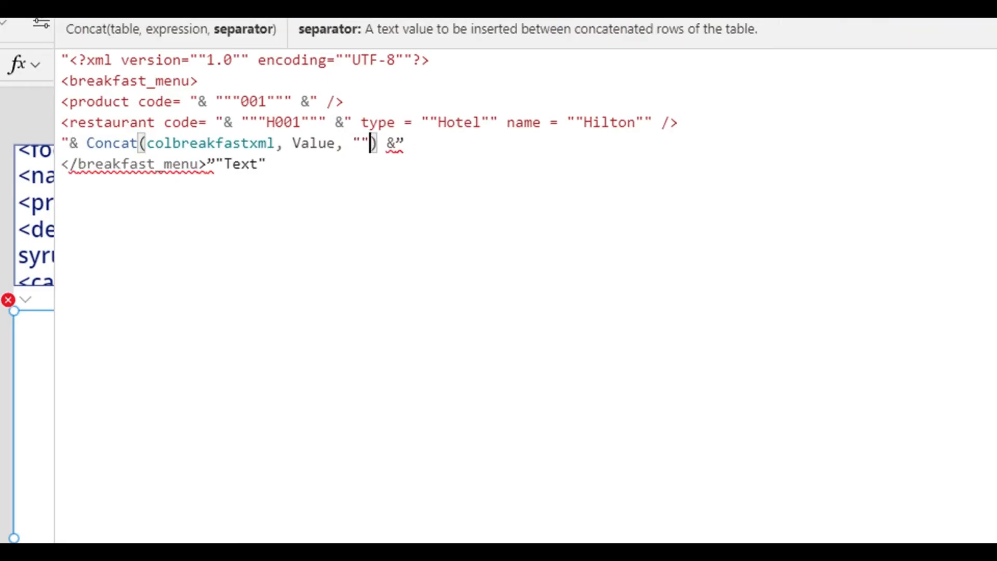
# Straighten the quote following the Concat call's ampersand and the one closing the </breakfast_menu> tag.
pyautogui.click(395, 143)
pyautogui.press('Delete')
pyautogui.write('2')
pyautogui.press('BackSpace')
pyautogui.write('"')
pyautogui.click(215, 164)
pyautogui.press('BackSpace')
pyautogui.write('"')
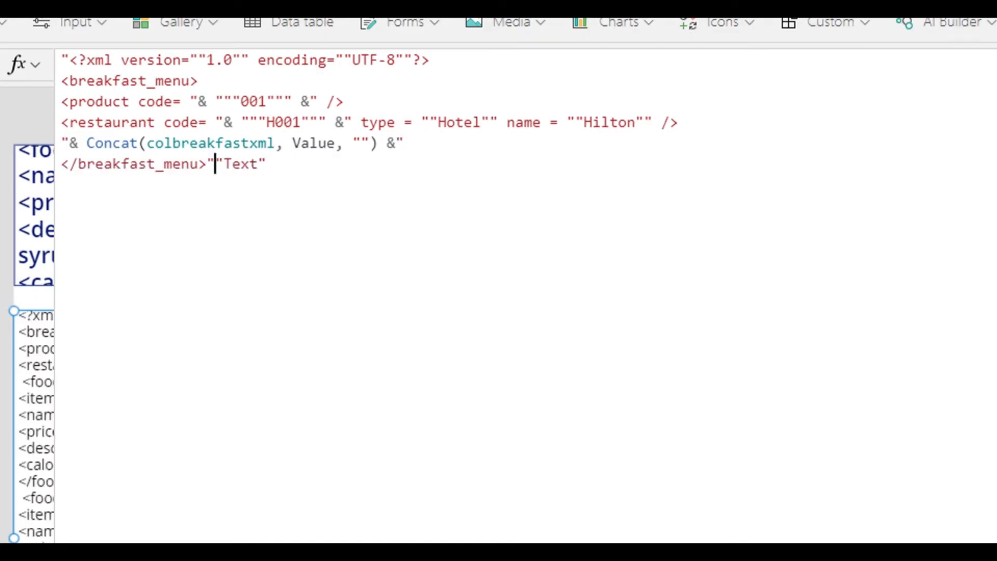
# Examine the colbreakfastxml table argument and the Value expression of the Concat call.
pyautogui.click(267, 165)
pyautogui.moveTo(87, 143); pyautogui.dragTo(275, 143)
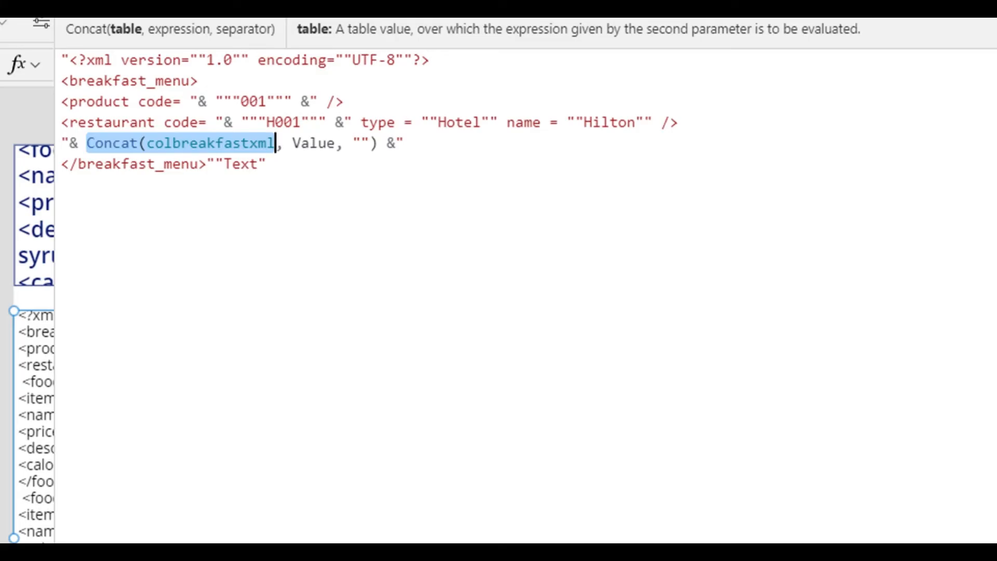
pyautogui.moveTo(292, 143); pyautogui.dragTo(335, 144)
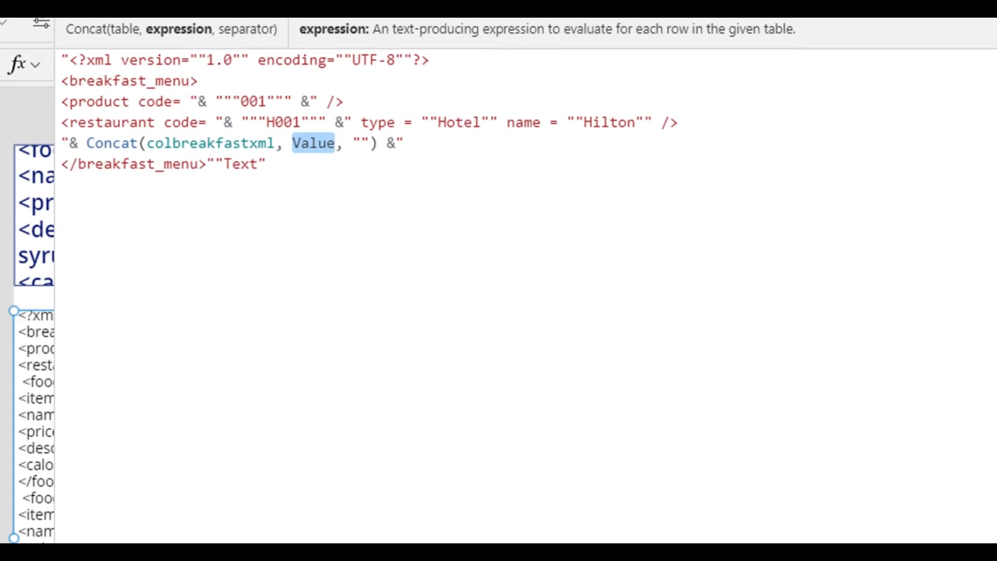
pyautogui.click(266, 164)
# Try Xml as the expression argument of the Concat call, and restore it to Value.
pyautogui.moveTo(292, 143); pyautogui.dragTo(335, 143)
pyautogui.press('Delete')
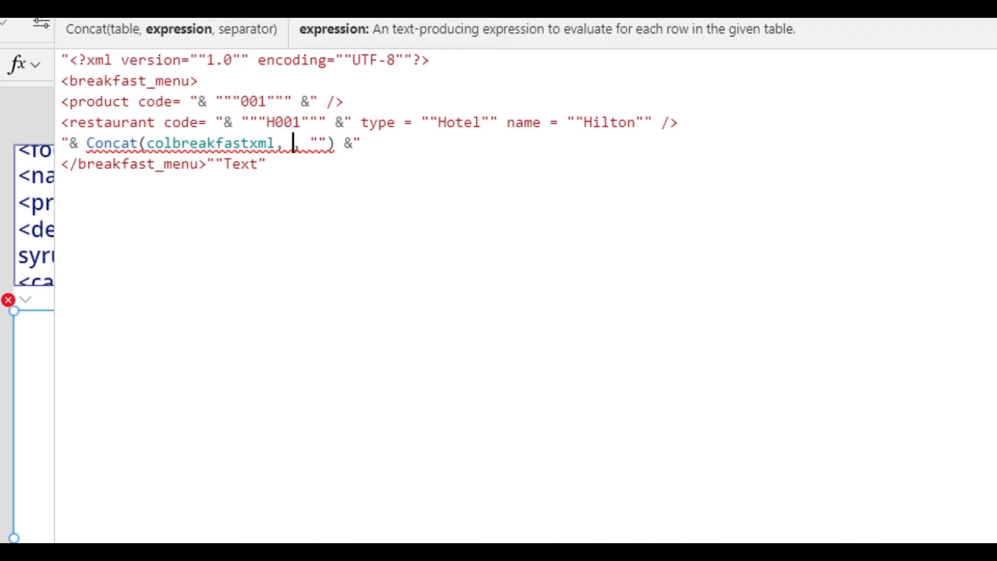
pyautogui.write('Xml')
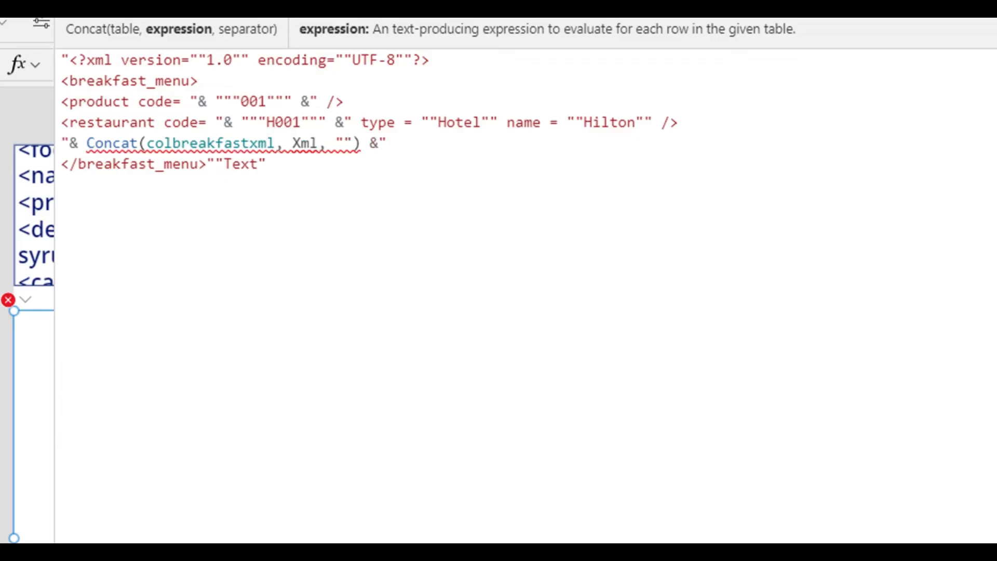
pyautogui.press('BackSpace')
pyautogui.press('BackSpace')
pyautogui.press('BackSpace')
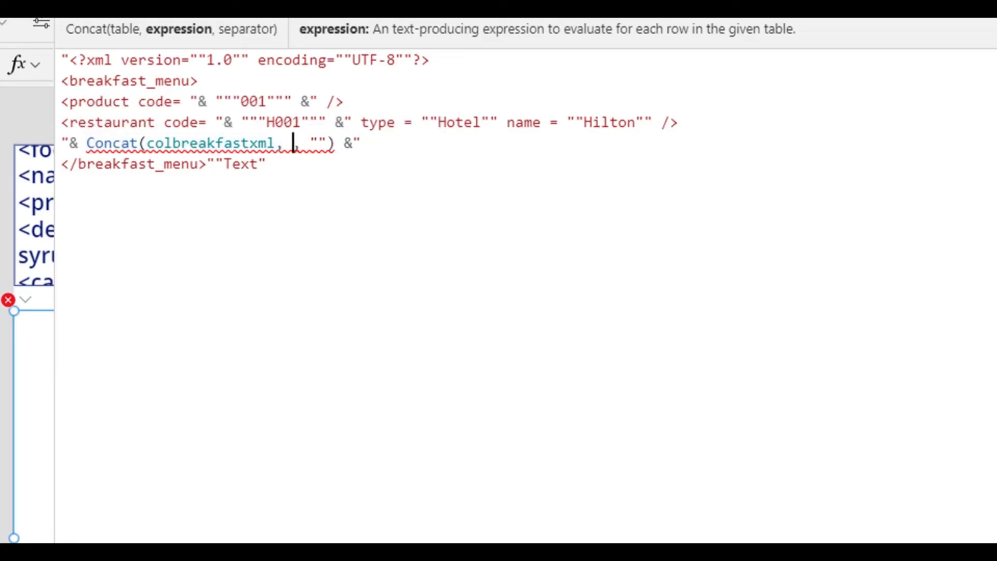
pyautogui.write('Value')
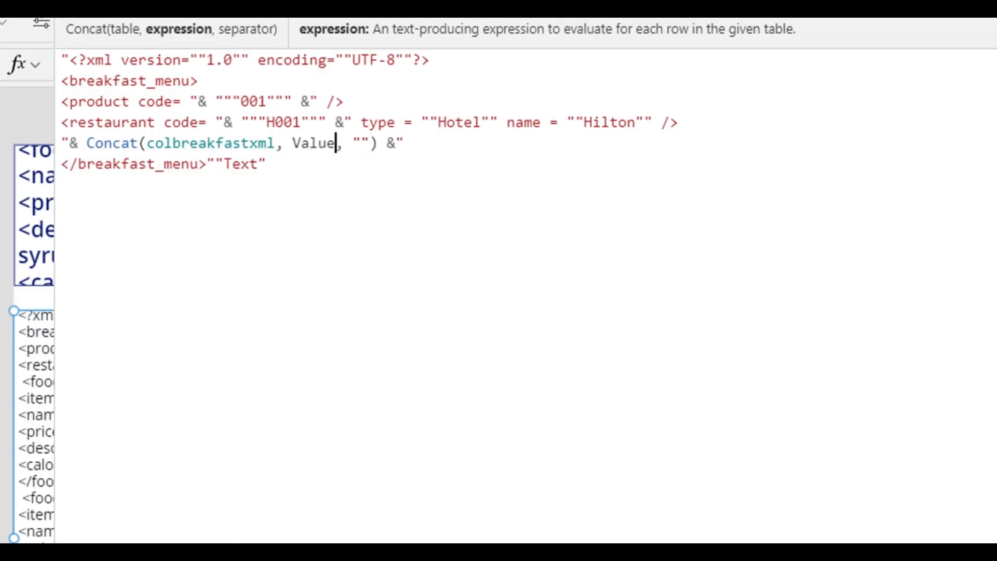
# Examine the Concat separator and the table contents of colbreakfastxml, and collapse the formula editor.
pyautogui.click(362, 143)
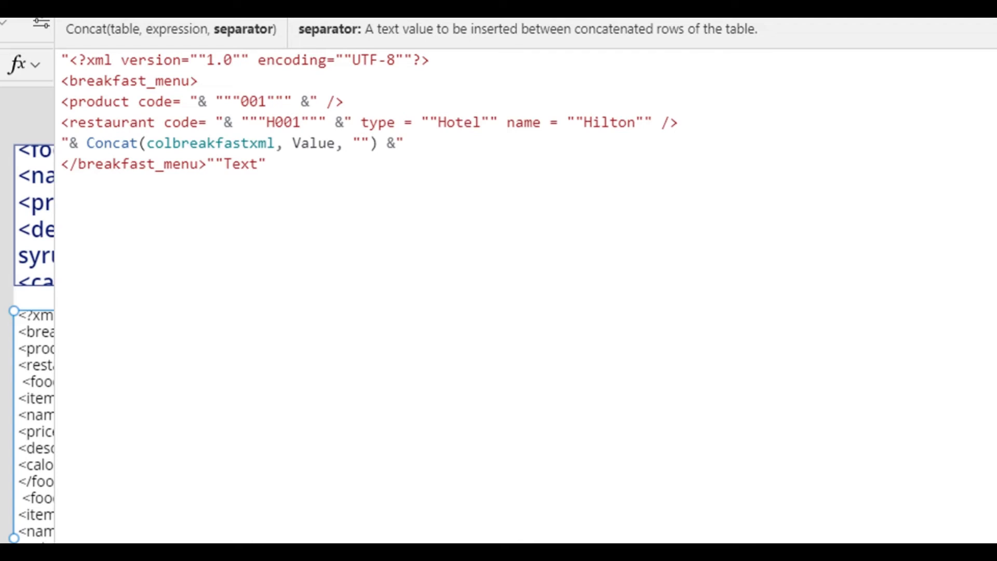
pyautogui.doubleClick(198, 143)
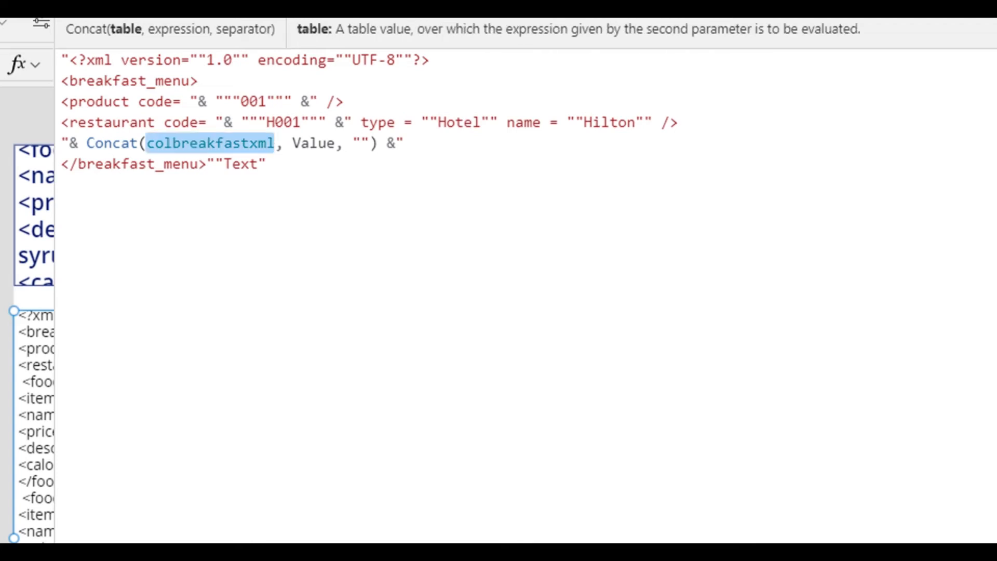
pyautogui.click(166, 529)
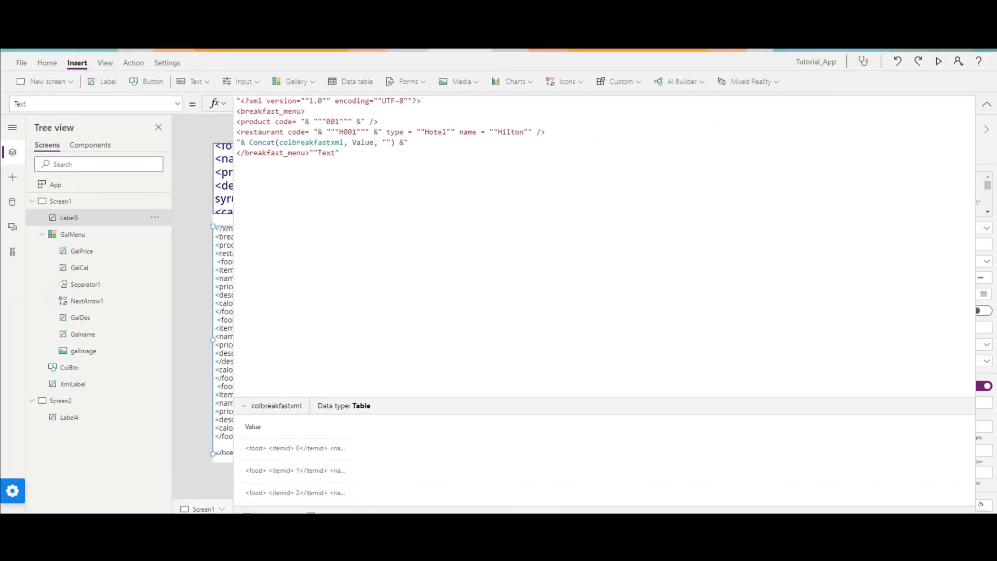
pyautogui.click(268, 407)
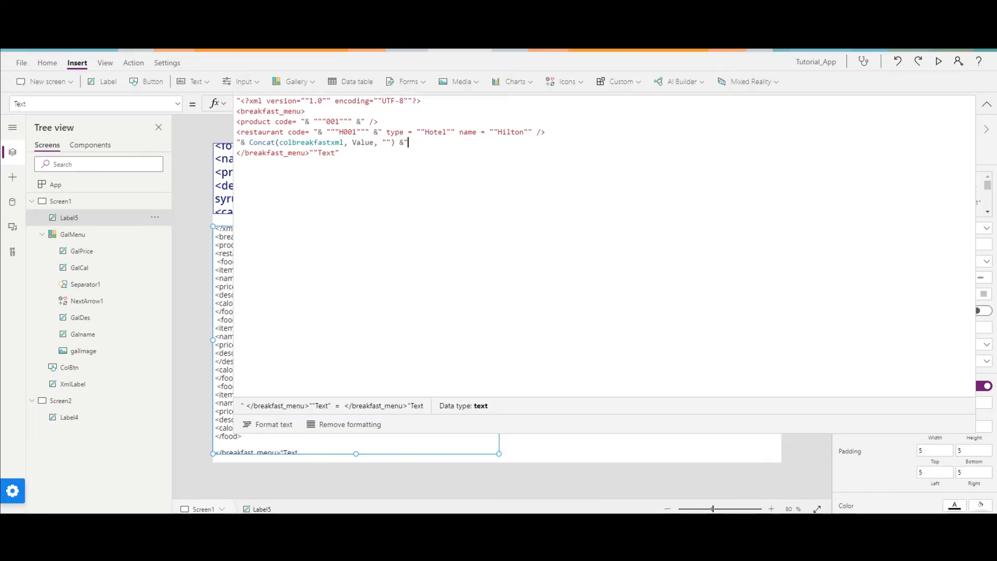
pyautogui.click(986, 103)
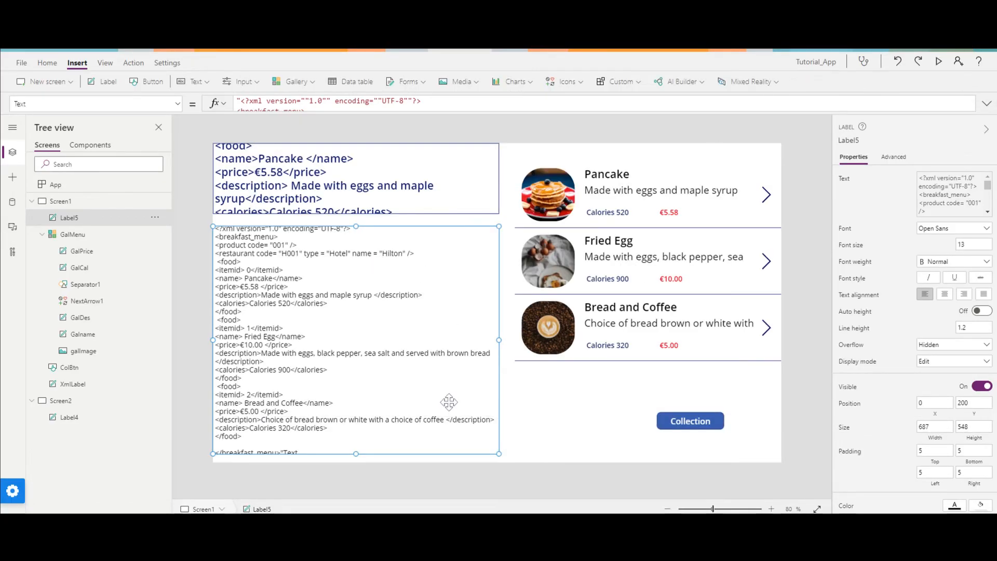
# Turn off XmlLabel's visibility and extend Label5 upward to position 0, 0 with a height of 748.
pyautogui.click(430, 208)
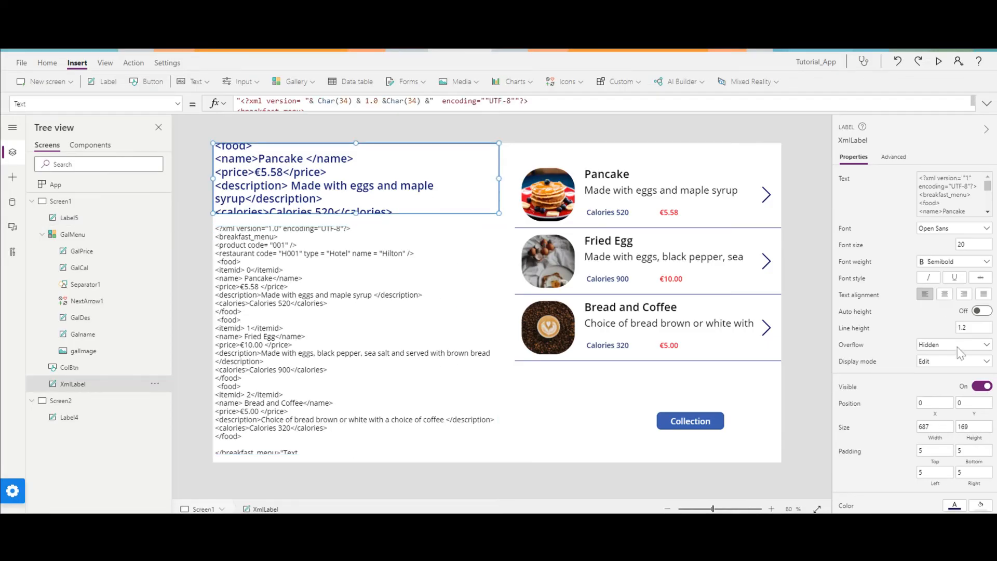
pyautogui.click(981, 391)
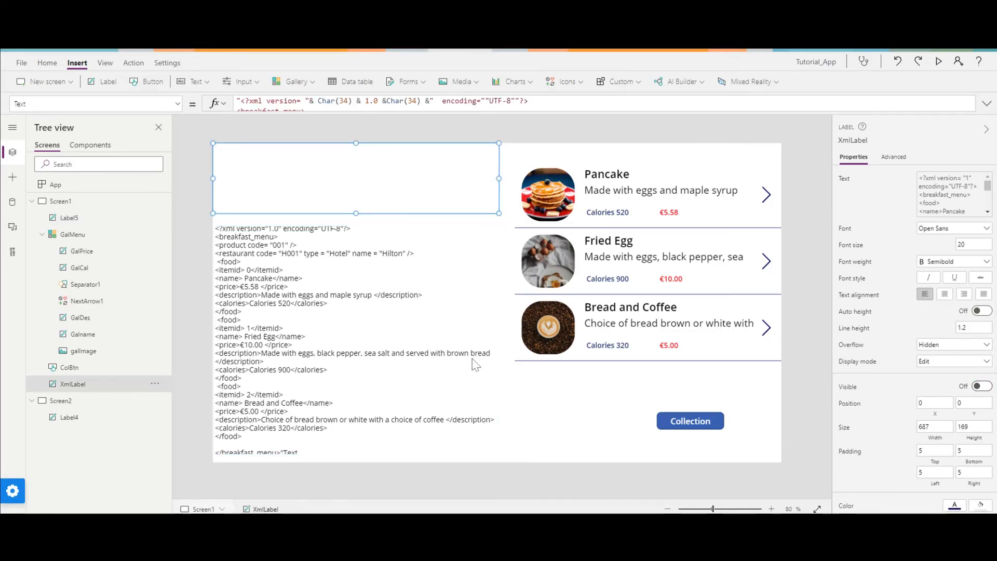
pyautogui.click(439, 356)
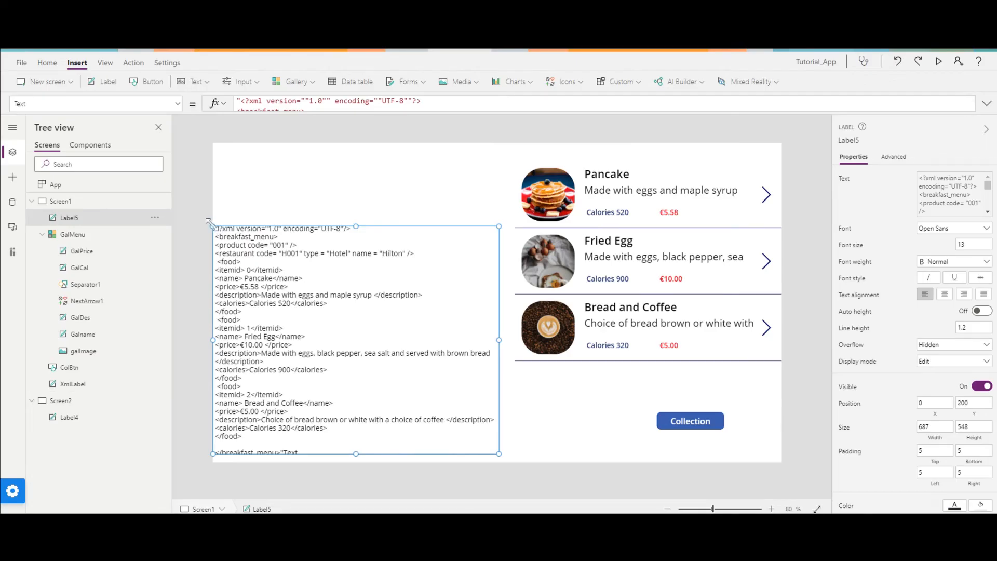
pyautogui.moveTo(212, 227); pyautogui.dragTo(213, 143)
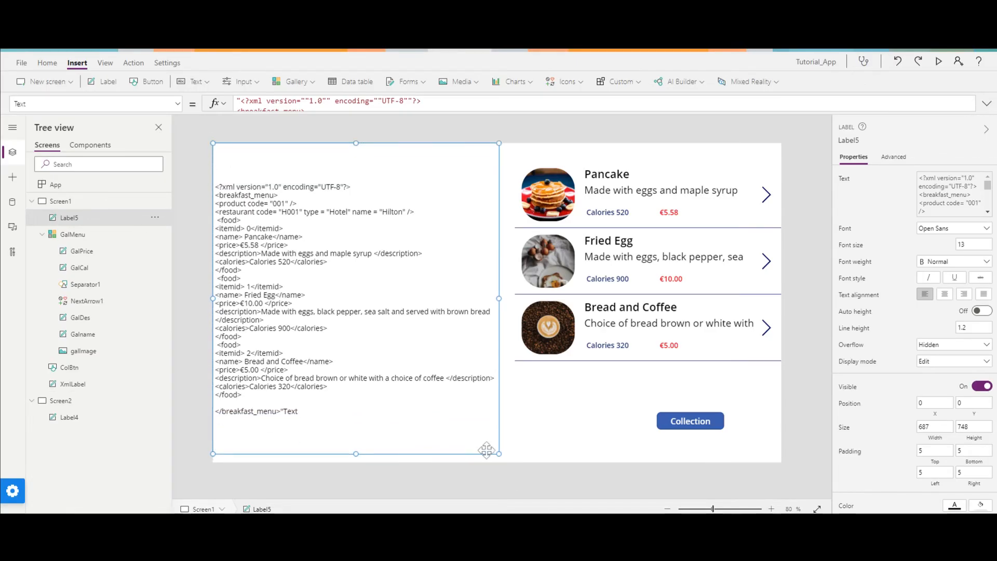
# Set Label5's font weight to Semibold and its font size to 18.
pyautogui.click(942, 261)
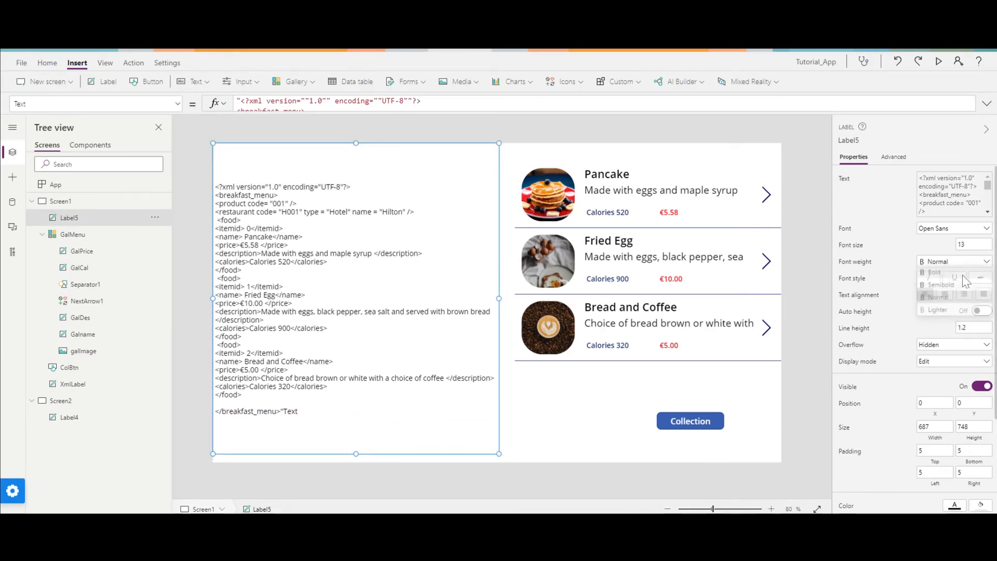
pyautogui.click(939, 284)
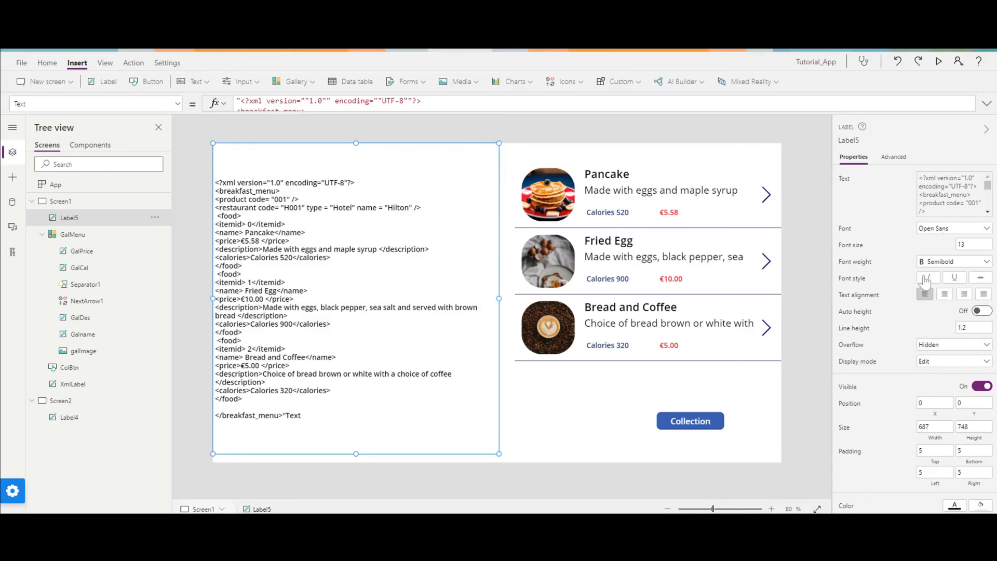
pyautogui.click(971, 244)
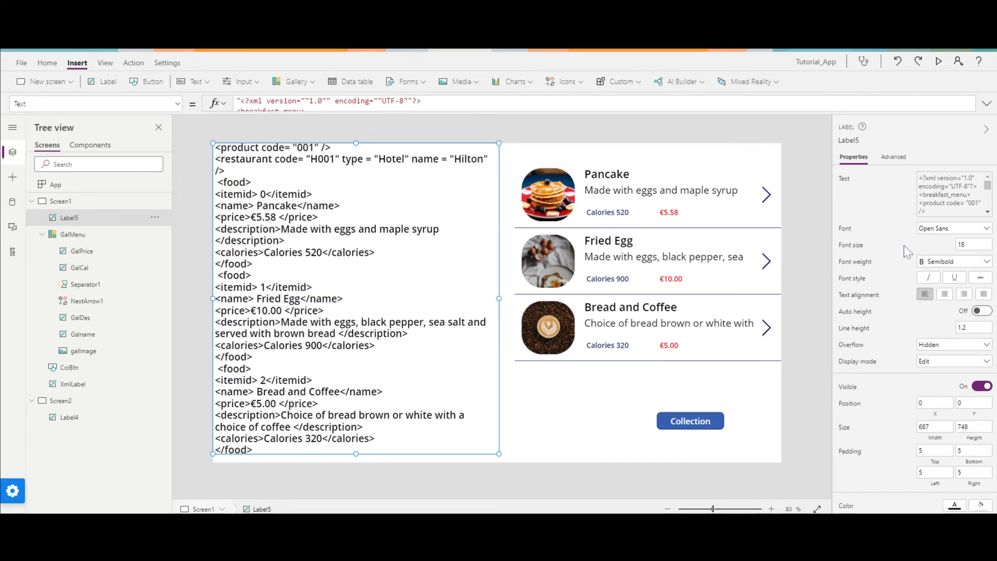
# Extend Label5 downward to a height of 768 and set its overflow to Scroll.
pyautogui.moveTo(499, 454); pyautogui.dragTo(502, 474)
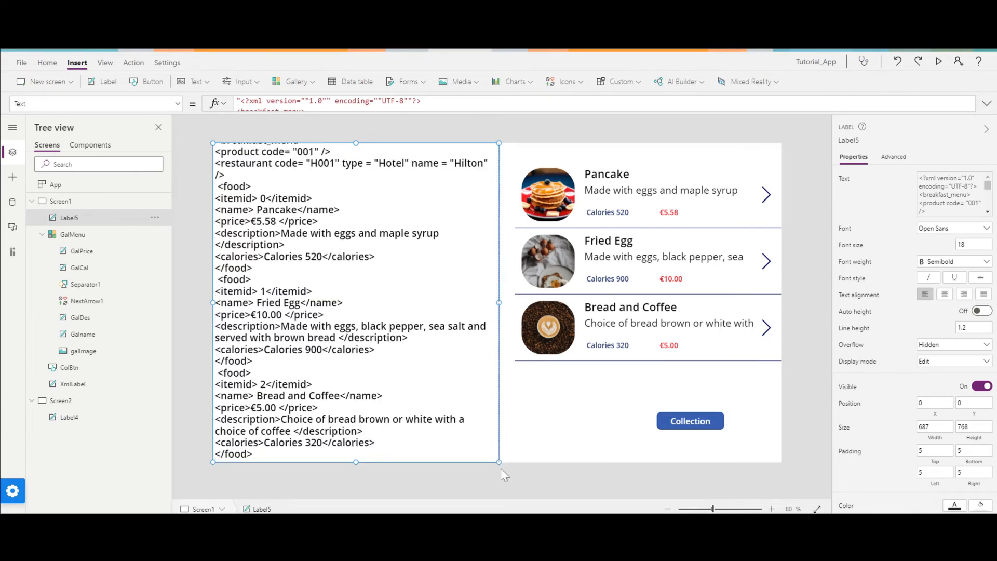
pyautogui.click(949, 344)
pyautogui.click(945, 373)
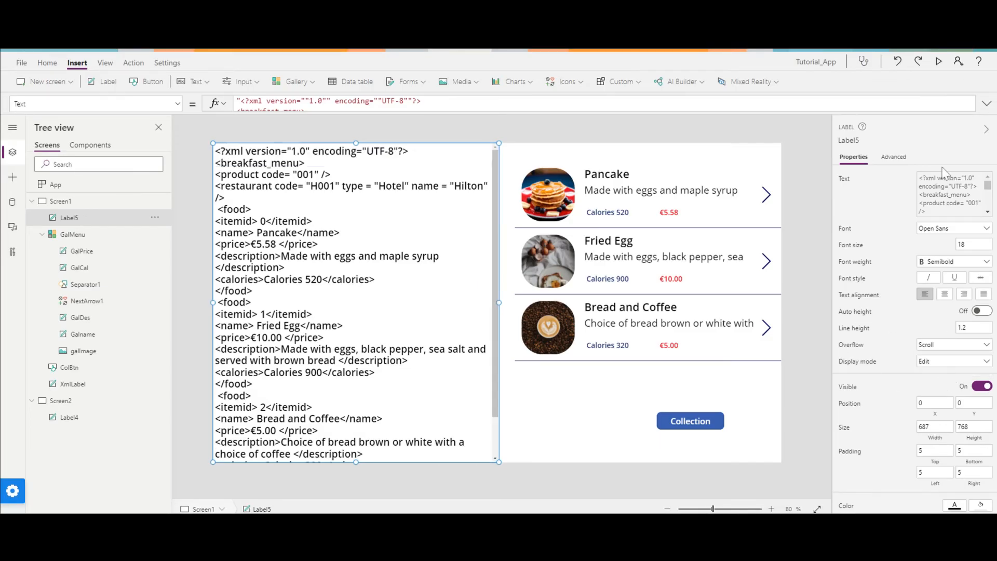
# Preview the app, examine the generated XML from its header to the text after the closing breakfast_menu tag, and close the preview.
pyautogui.click(938, 61)
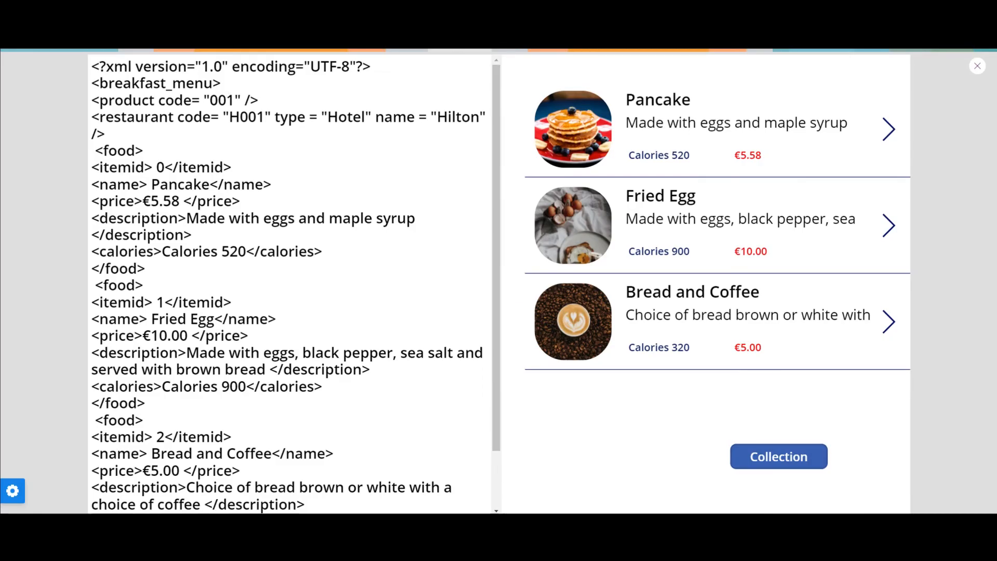
pyautogui.moveTo(91, 67); pyautogui.dragTo(143, 150)
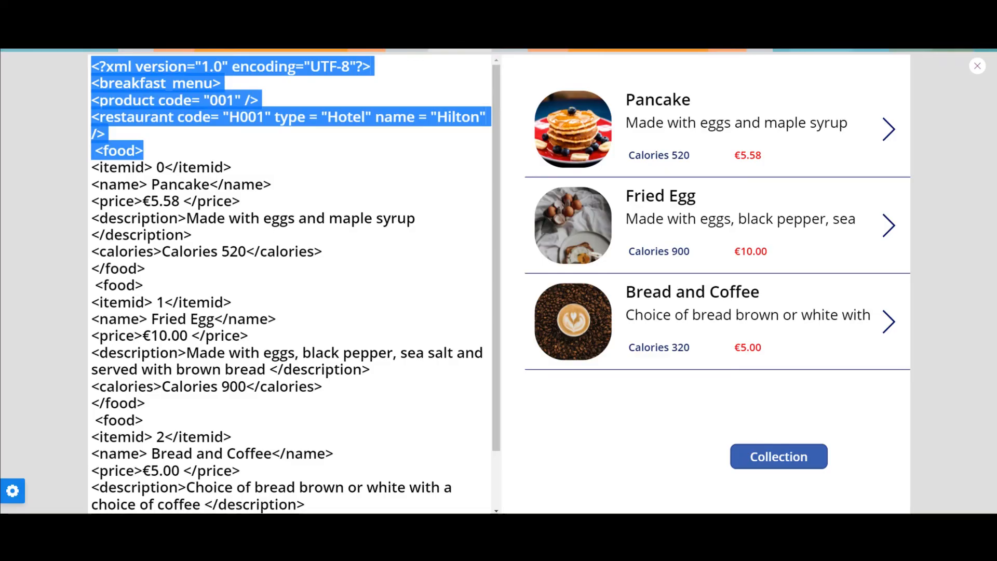
pyautogui.scroll(-2, 254, 205)
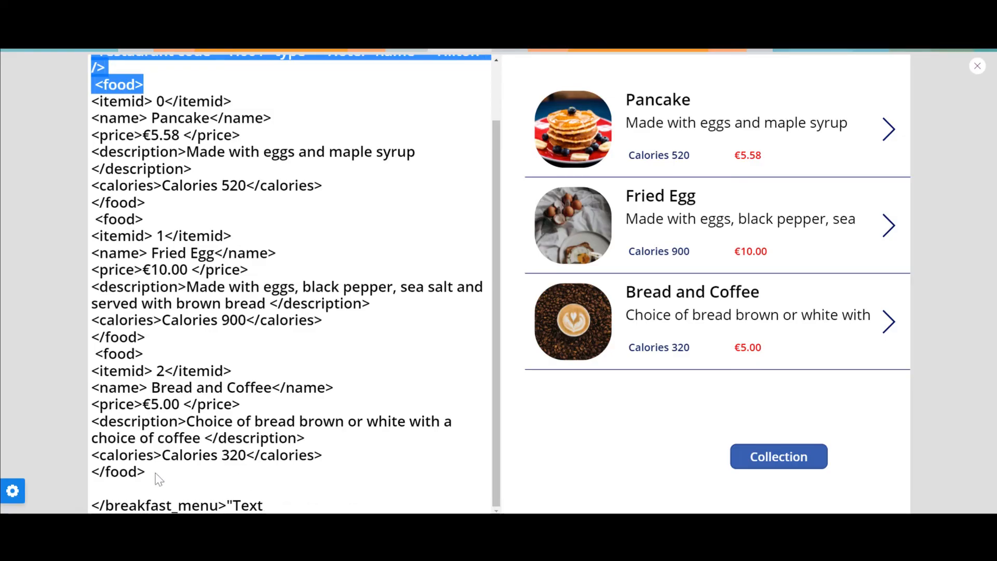
pyautogui.click(311, 353)
pyautogui.scroll(2, 312, 353)
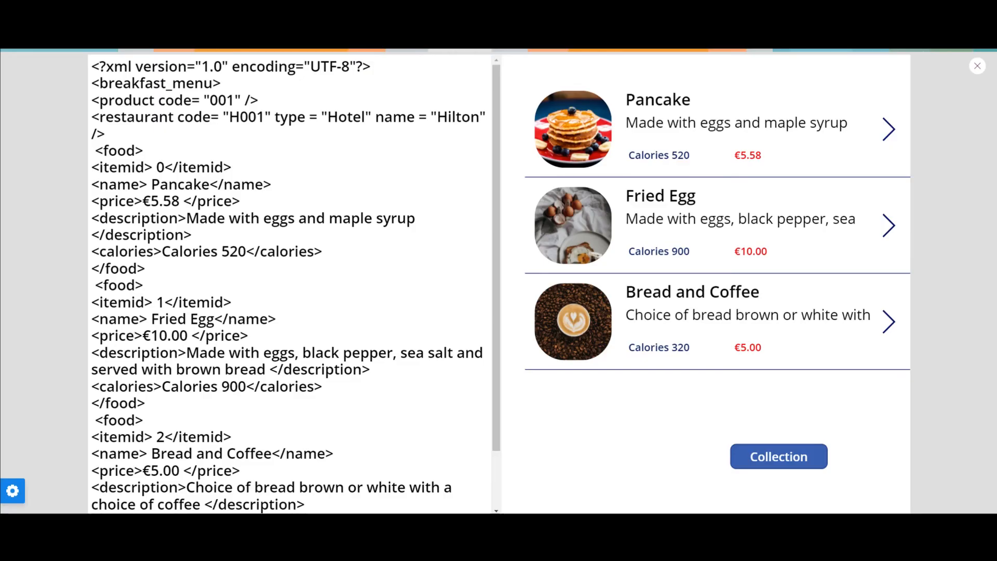
pyautogui.scroll(-1, 291, 285)
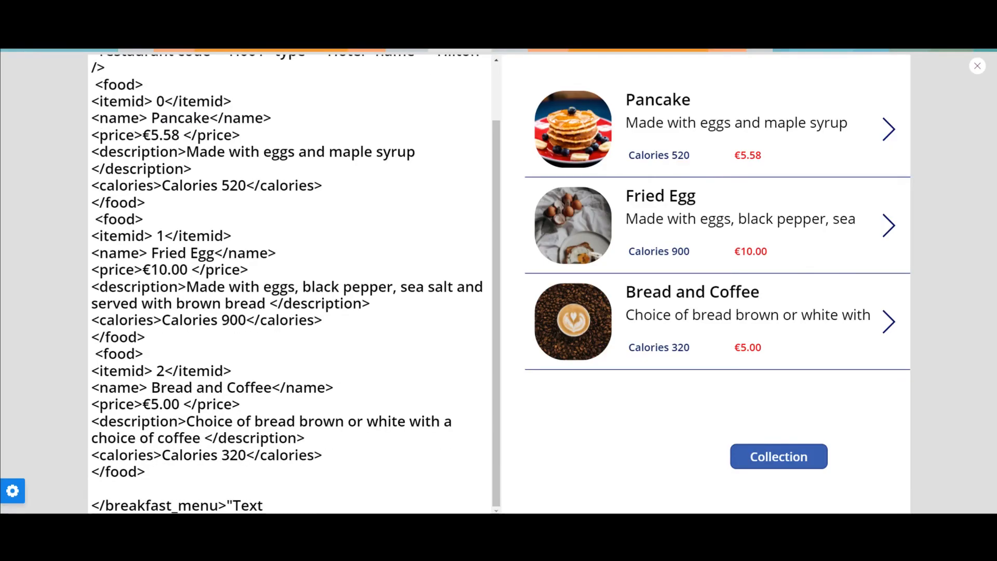
pyautogui.doubleClick(248, 505)
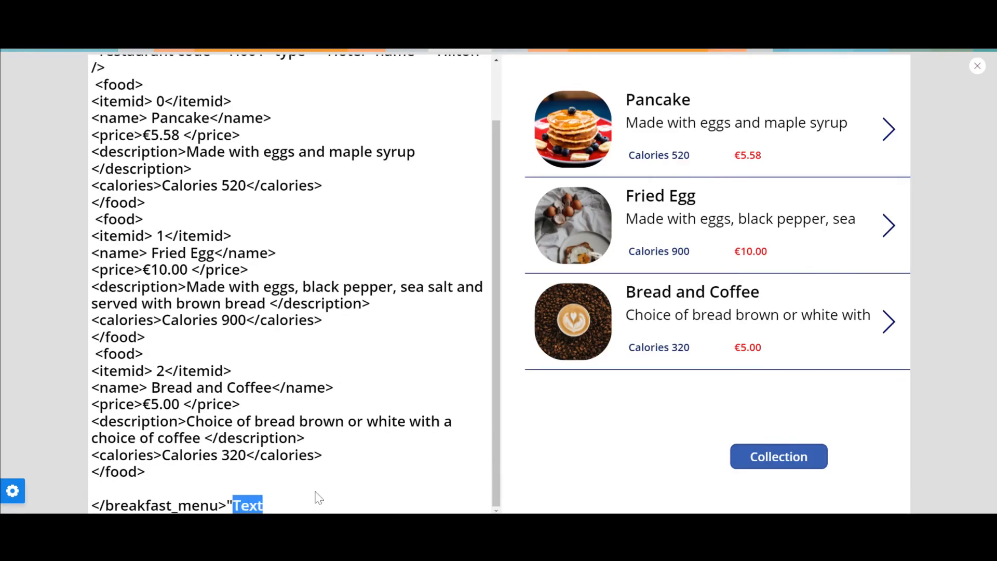
pyautogui.click(977, 66)
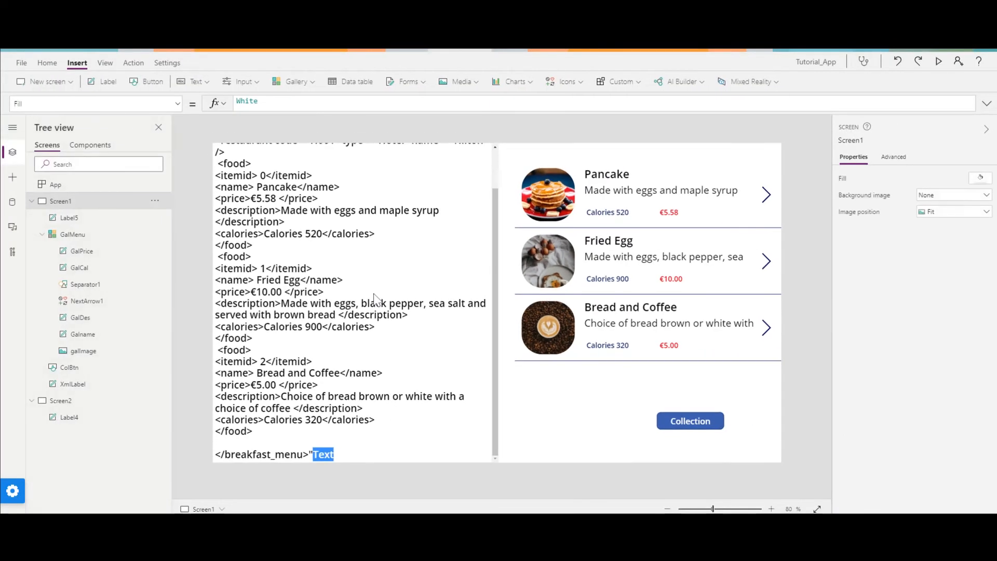
# Remove the stray word Text and the extra quotation mark after </breakfast_menu> in Label5's Text formula.
pyautogui.click(987, 104)
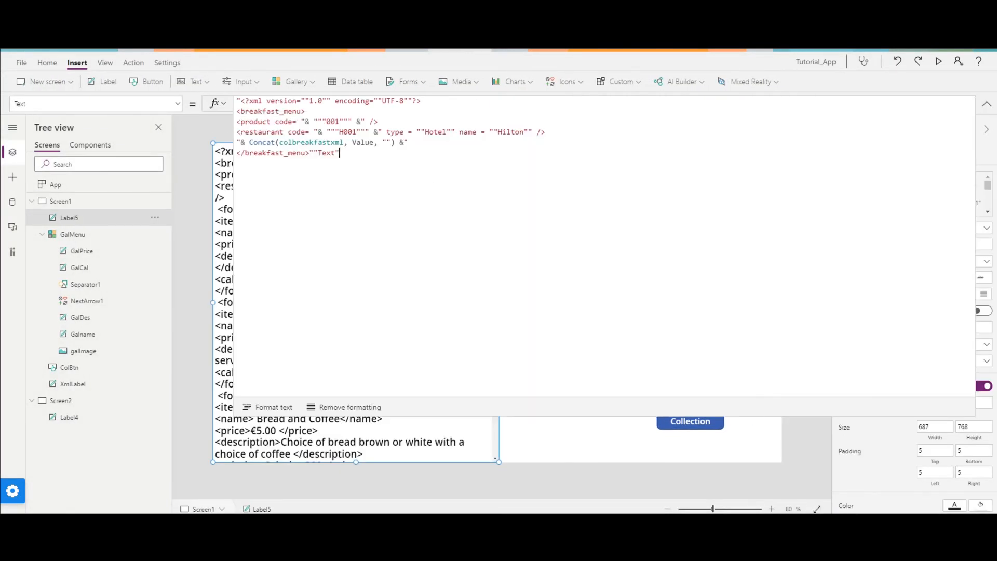
pyautogui.moveTo(318, 153); pyautogui.dragTo(335, 153)
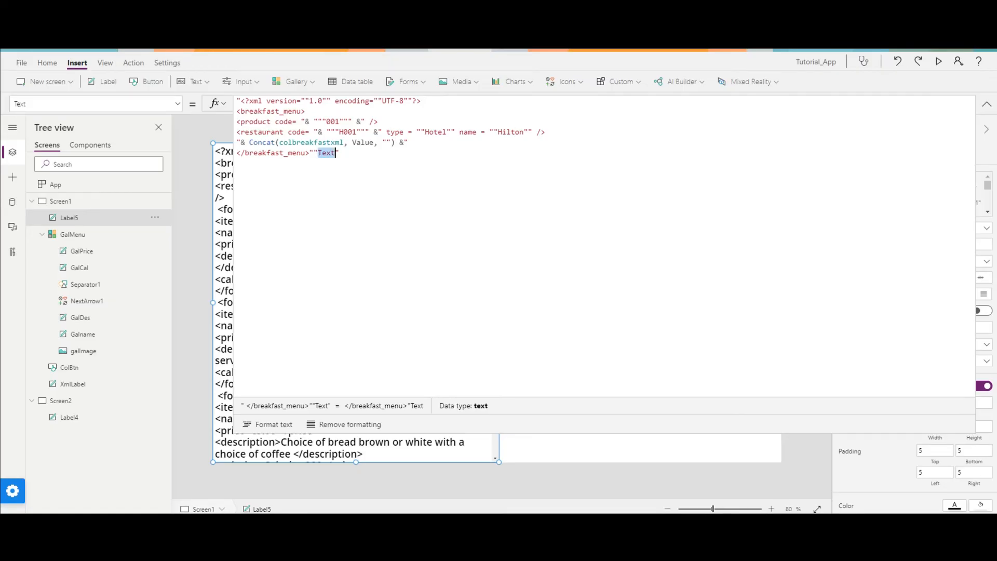
pyautogui.press('BackSpace')
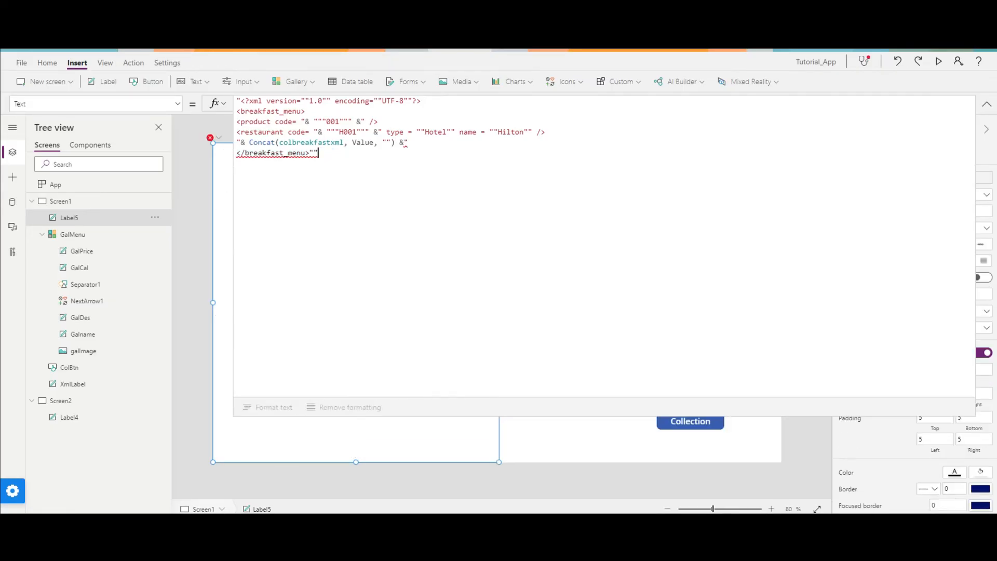
pyautogui.click(986, 104)
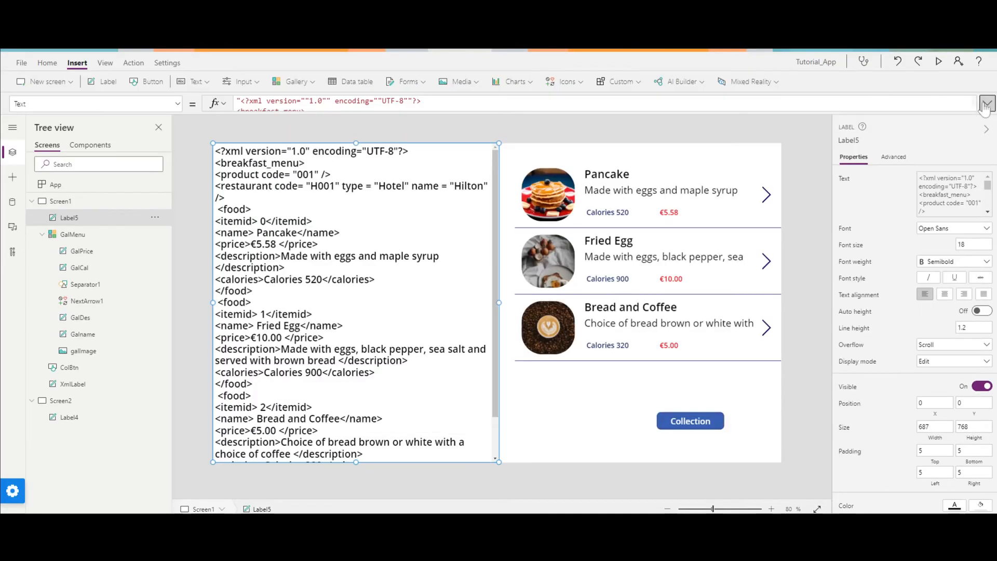
# Preview the app again and examine the food elements and the closing breakfast_menu tag of the XML.
pyautogui.click(938, 62)
pyautogui.scroll(-3, 353, 280)
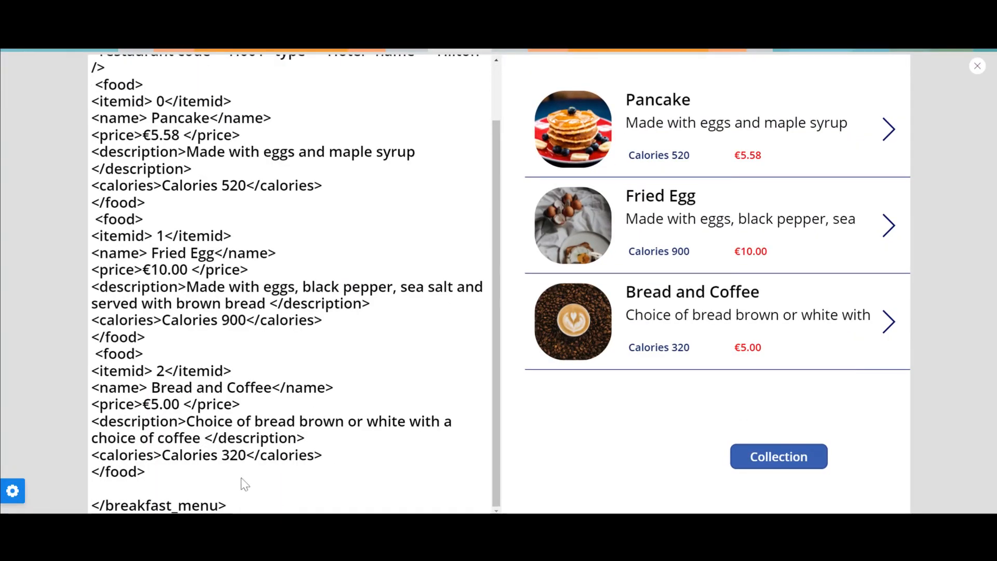
pyautogui.scroll(3, 245, 483)
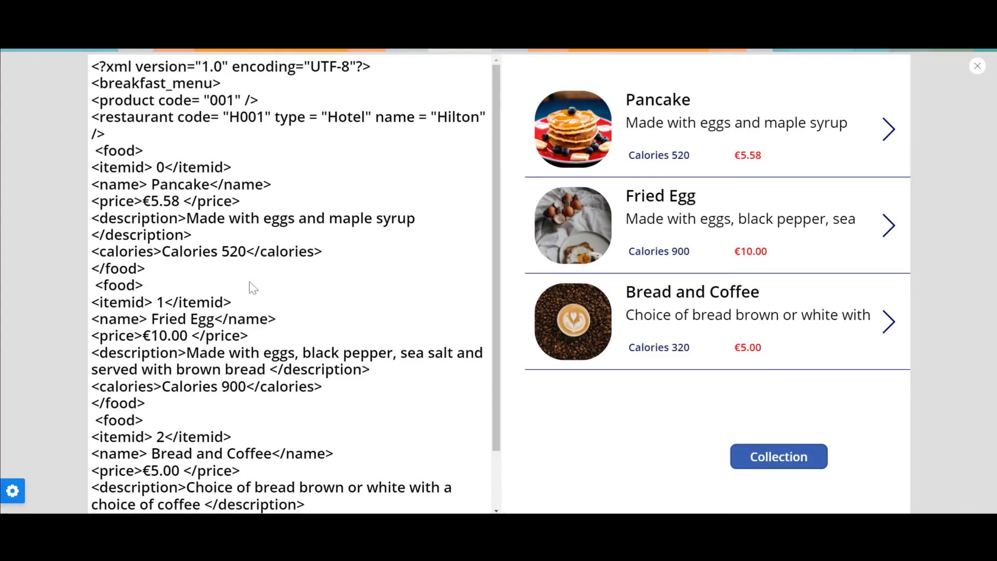
pyautogui.moveTo(95, 150); pyautogui.dragTo(189, 422)
pyautogui.scroll(-2, 189, 423)
pyautogui.moveTo(91, 371); pyautogui.dragTo(144, 471)
pyautogui.click(240, 506)
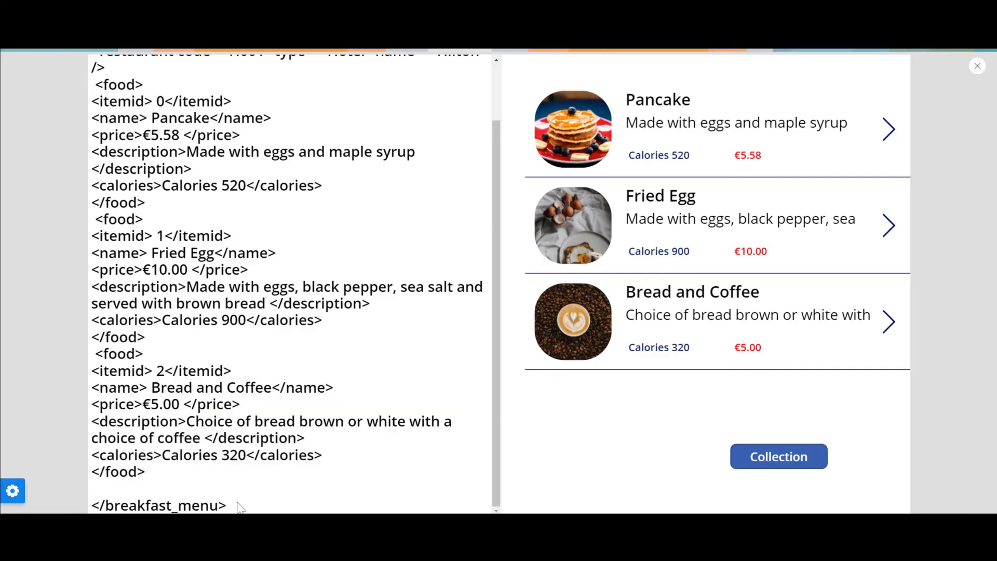
pyautogui.scroll(2, 255, 270)
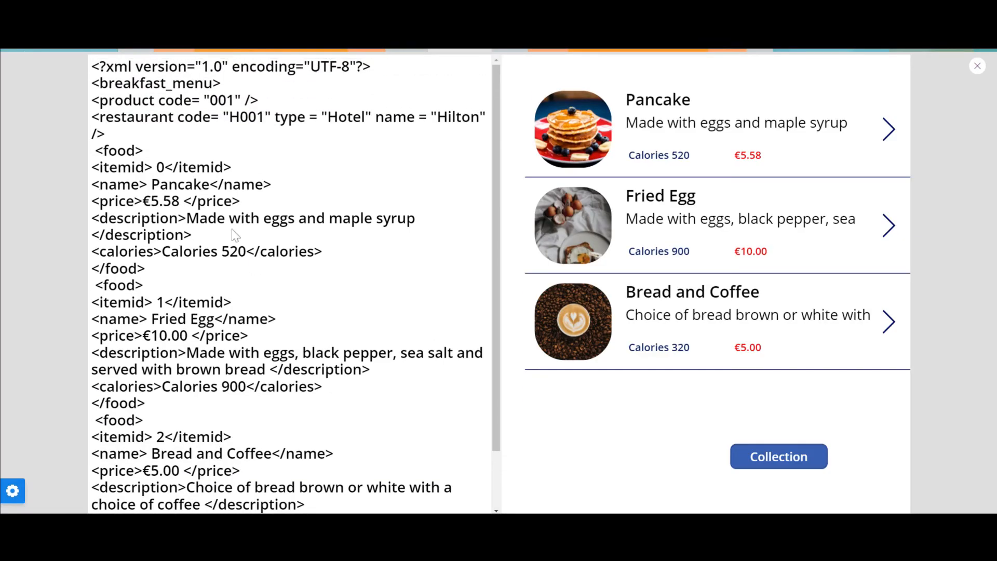
# Examine the code, type and name attributes of the restaurant element in the previewed XML.
pyautogui.moveTo(91, 117); pyautogui.dragTo(486, 117)
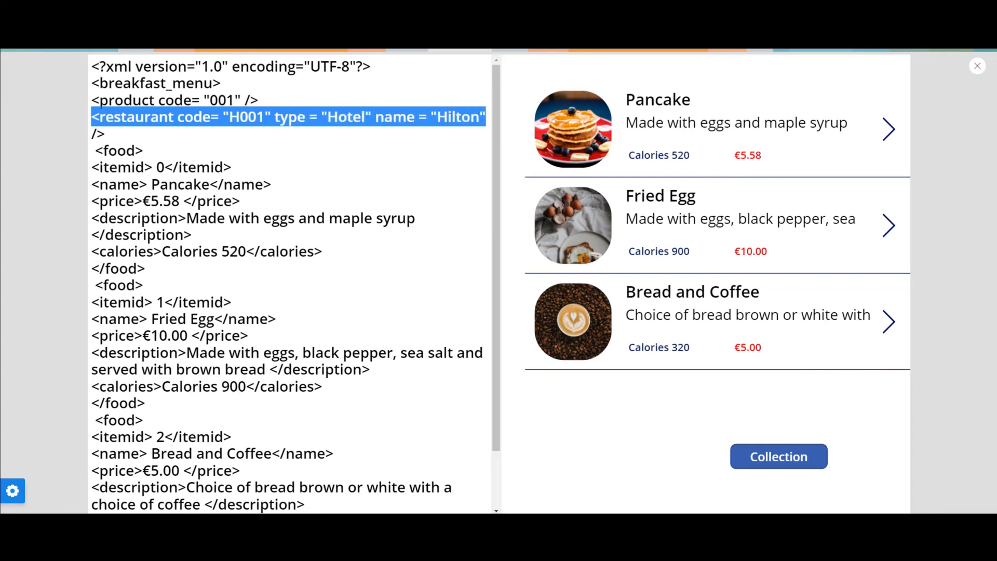
pyautogui.click(430, 151)
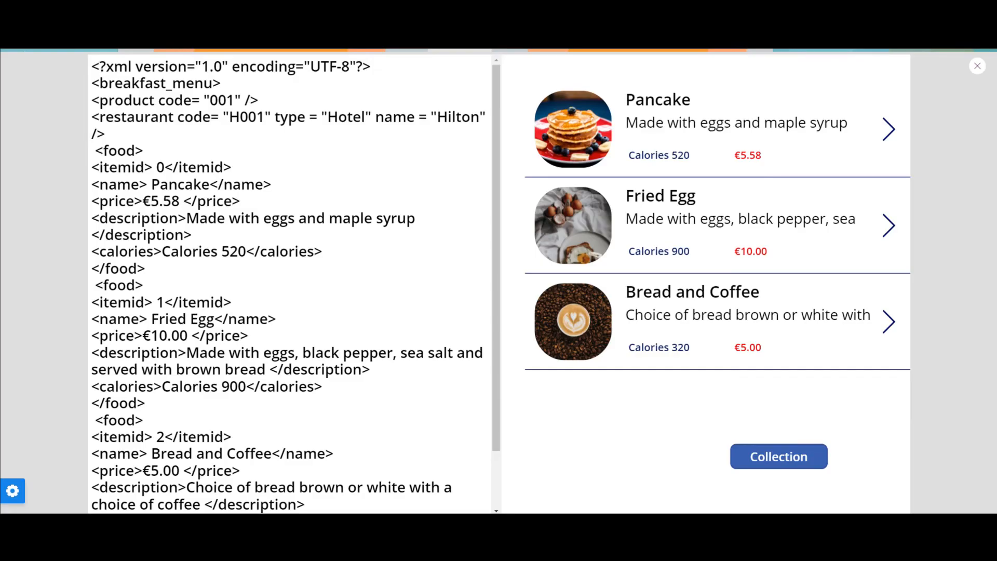
pyautogui.moveTo(228, 117); pyautogui.dragTo(365, 117)
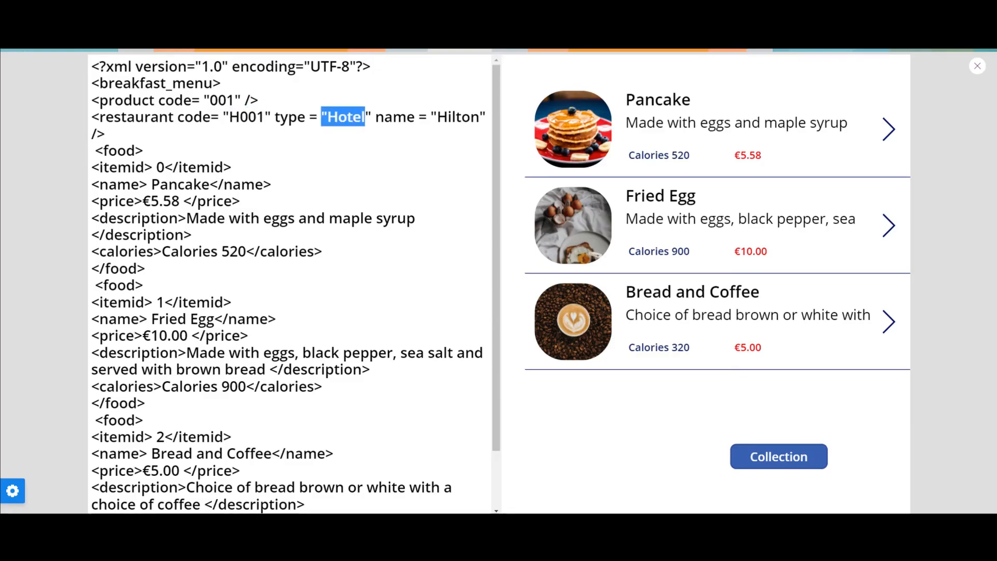
pyautogui.moveTo(274, 117); pyautogui.dragTo(340, 117)
pyautogui.moveTo(437, 117); pyautogui.dragTo(478, 117)
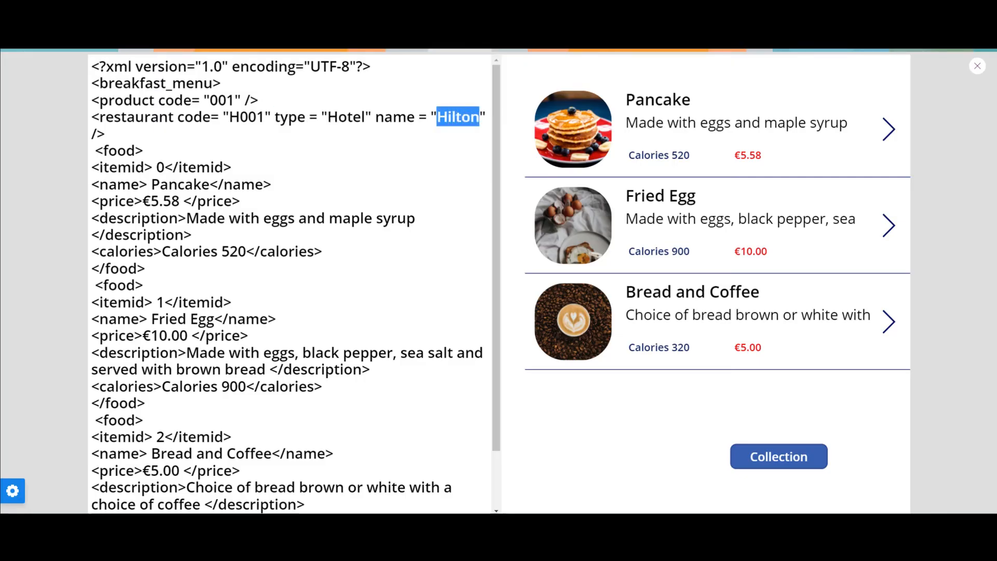
# Examine the itemid values of the Pancake and Fried Egg food elements, and close the preview.
pyautogui.moveTo(156, 167); pyautogui.dragTo(165, 167)
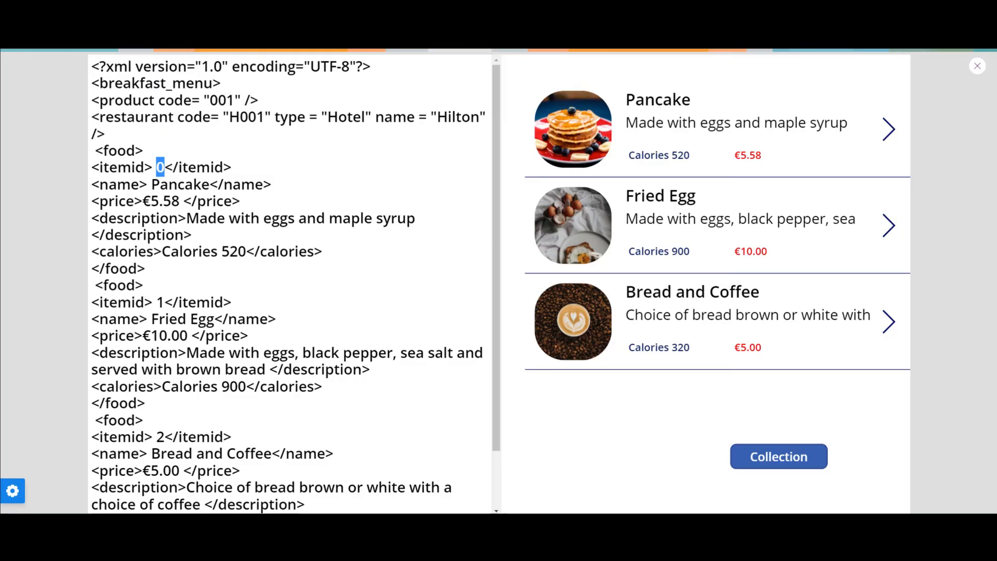
pyautogui.click(160, 167)
pyautogui.moveTo(165, 303); pyautogui.dragTo(153, 302)
pyautogui.moveTo(165, 167); pyautogui.dragTo(153, 167)
pyautogui.click(165, 168)
pyautogui.moveTo(165, 167); pyautogui.dragTo(156, 168)
pyautogui.click(399, 407)
pyautogui.moveTo(497, 223); pyautogui.dragTo(516, 187)
pyautogui.click(977, 66)
# Review the XML schema in Label4 on Screen2, and return to Label5 on Screen1.
pyautogui.click(474, 371)
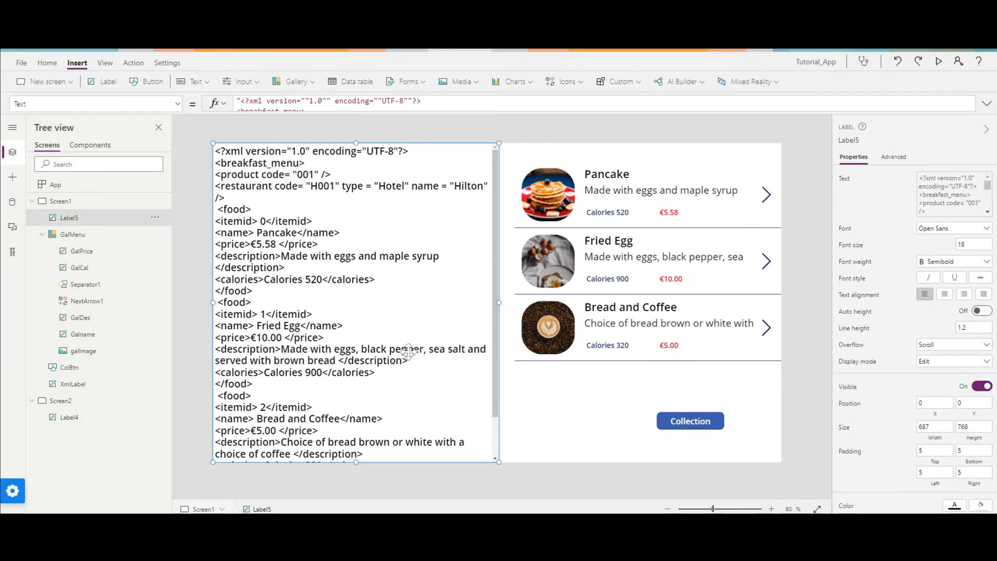
pyautogui.click(82, 417)
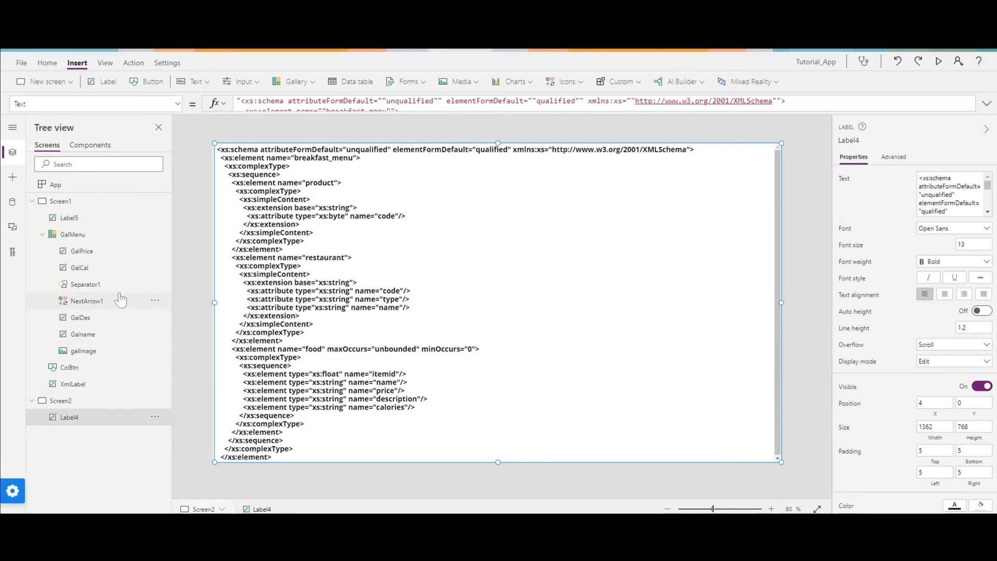
pyautogui.click(104, 218)
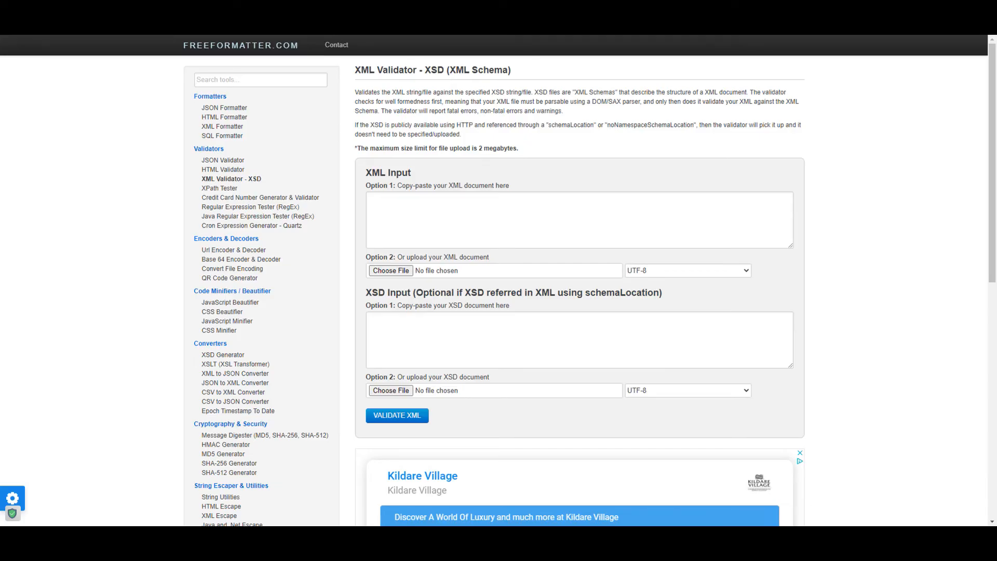
# Paste the generated breakfast menu XML into the XML Input of FreeFormatter's XML Validator - XSD page.
pyautogui.click(384, 203)
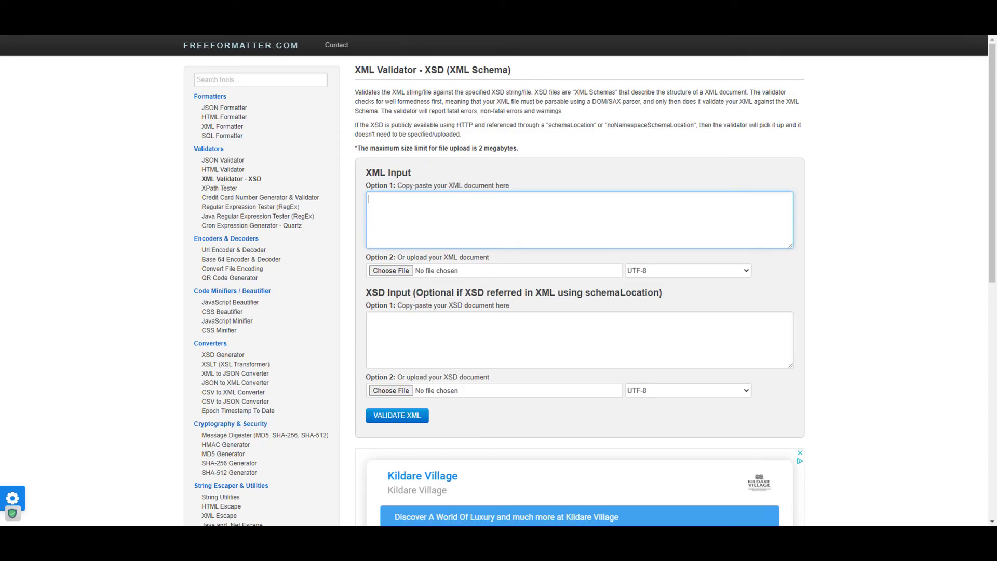
pyautogui.hotkey('alt', 'Tab')
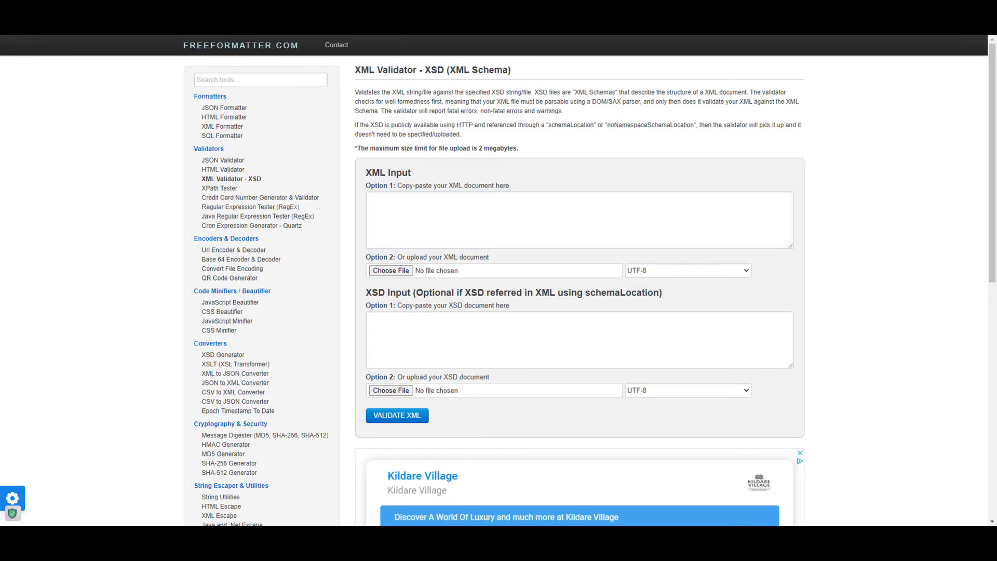
pyautogui.hotkey('alt', 'Tab')
pyautogui.hotkey('ctrl', 'v')
# Paste the breakfast menu schema into the XSD Input, validate the XML against it, and highlight the validation message.
pyautogui.click(579, 340)
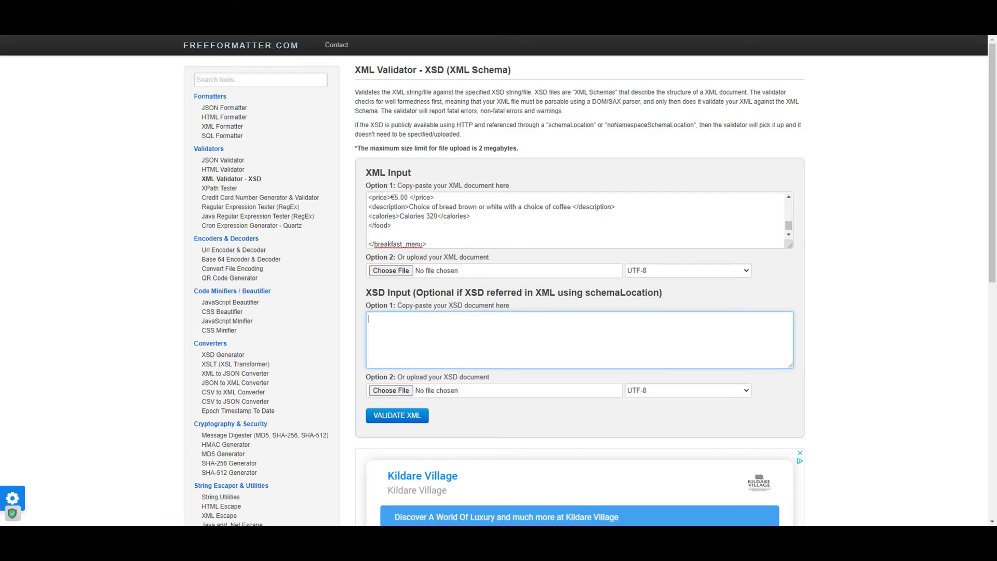
pyautogui.hotkey('alt', 'Tab')
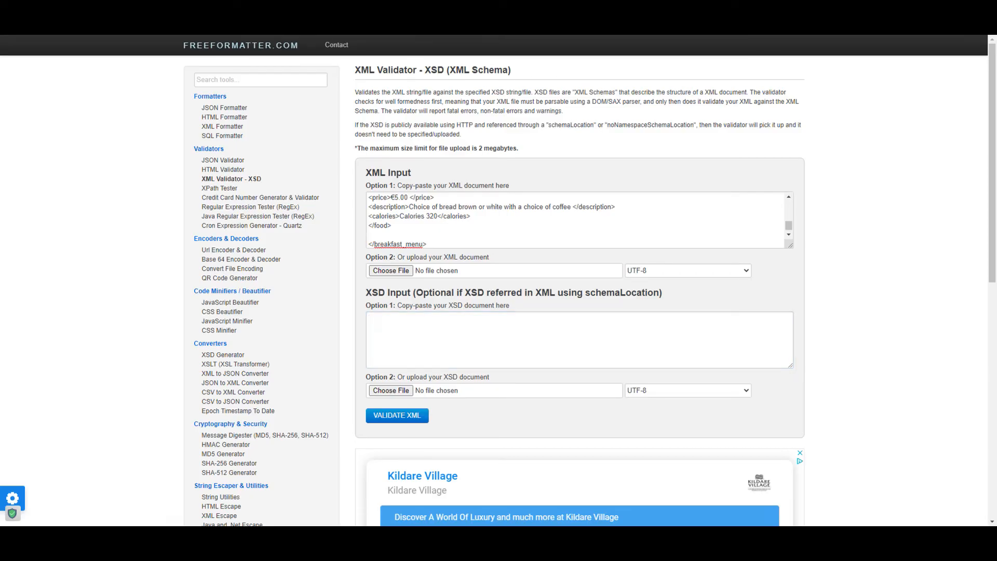
pyautogui.hotkey('ctrl', 'v')
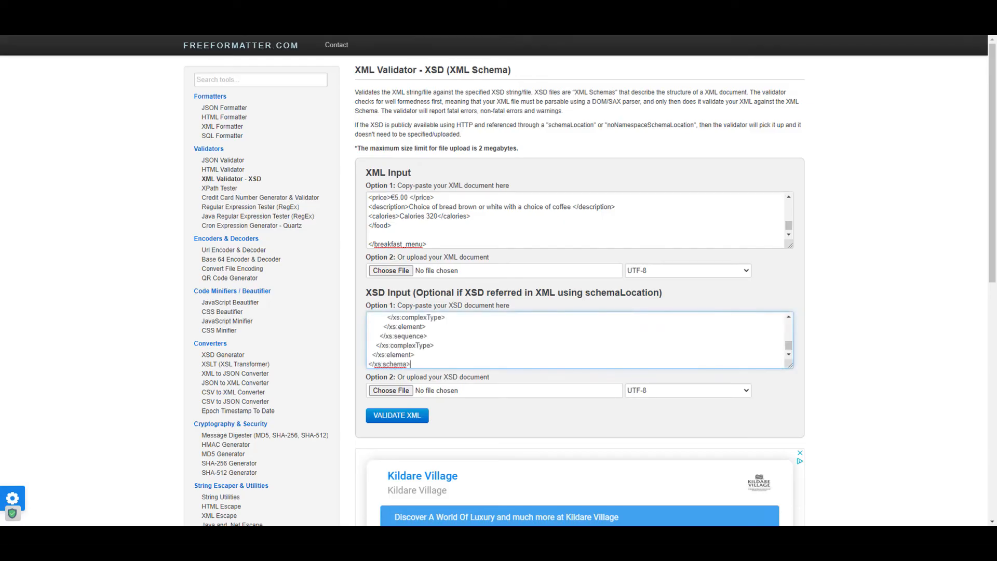
pyautogui.click(397, 416)
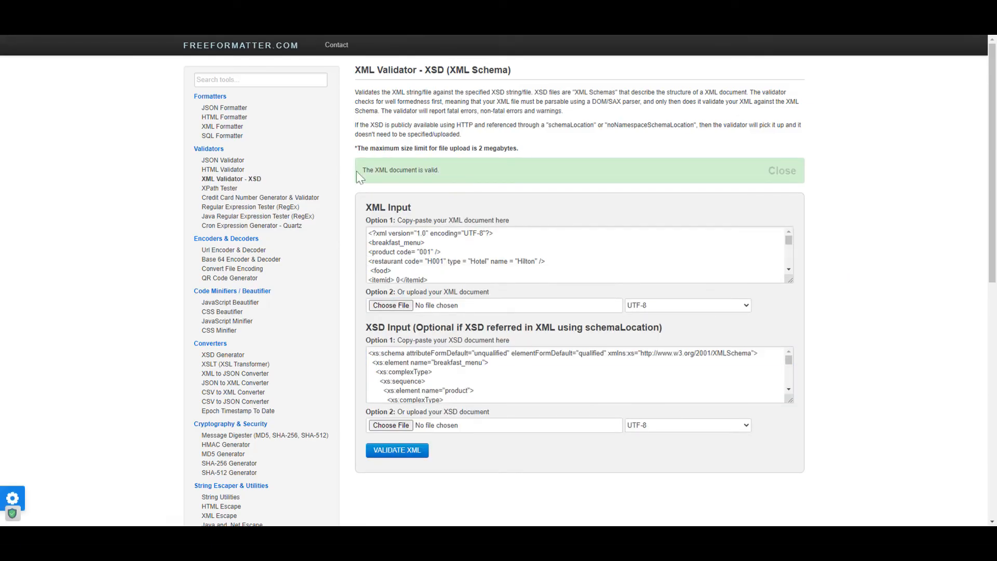
pyautogui.moveTo(362, 170); pyautogui.dragTo(411, 208)
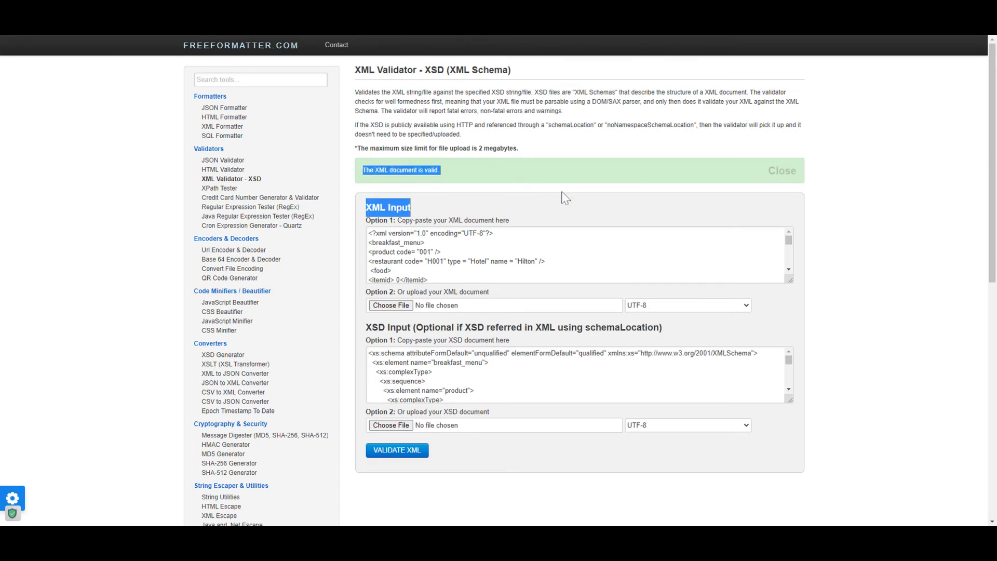
pyautogui.click(802, 175)
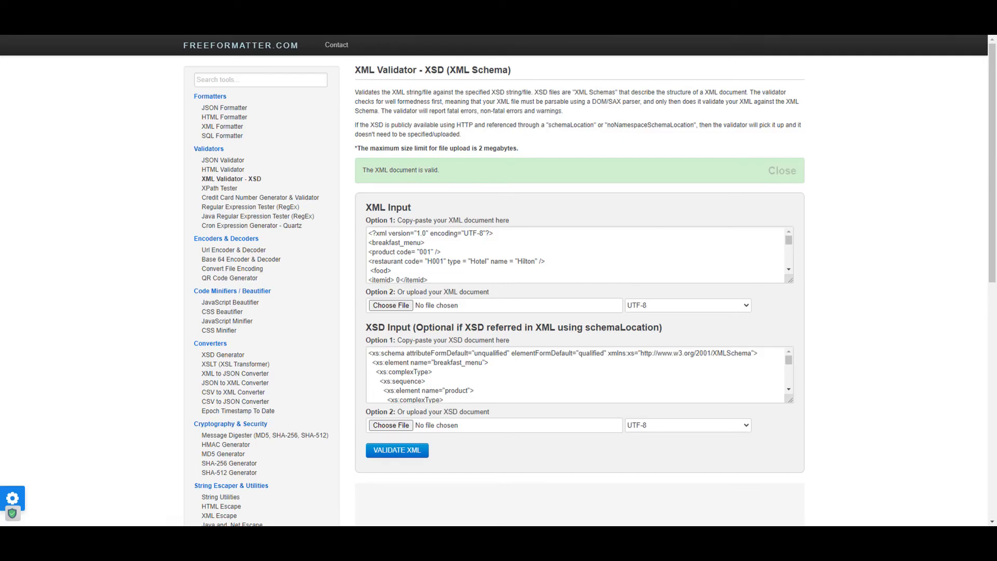
pyautogui.click(11, 499)
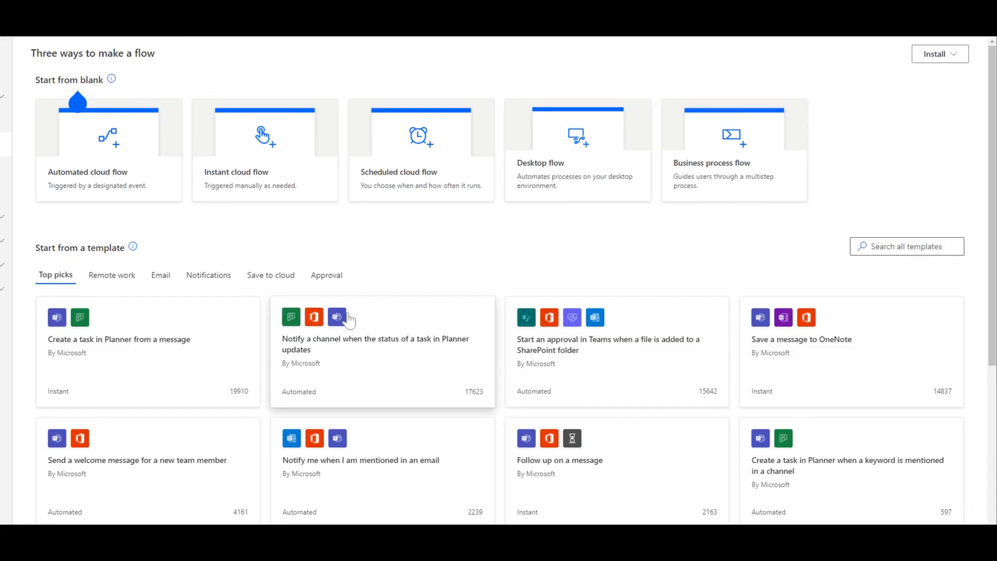
# In Power Automate, create an instant cloud flow named XML that is triggered from PowerApps.
pyautogui.click(269, 168)
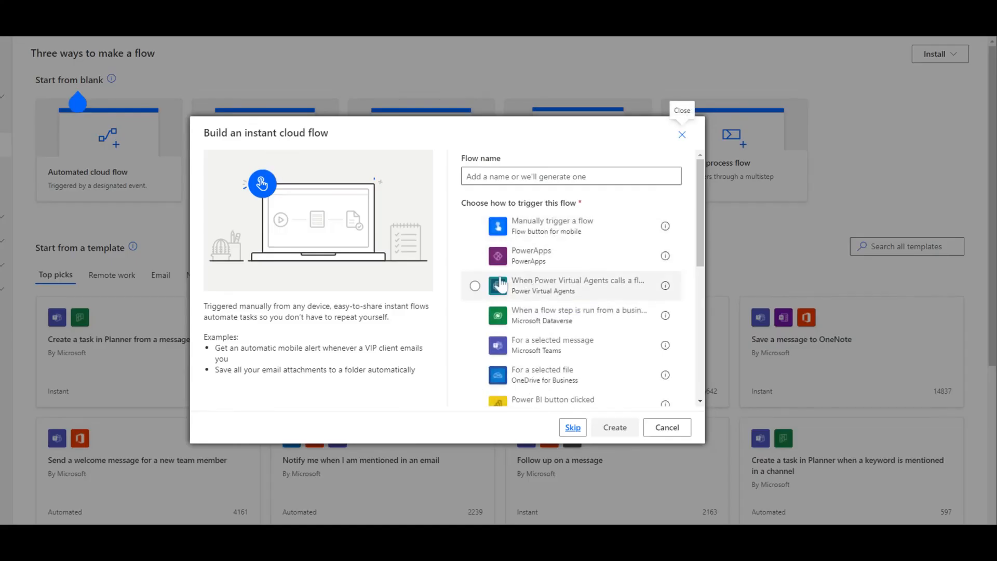
pyautogui.click(473, 256)
pyautogui.click(521, 178)
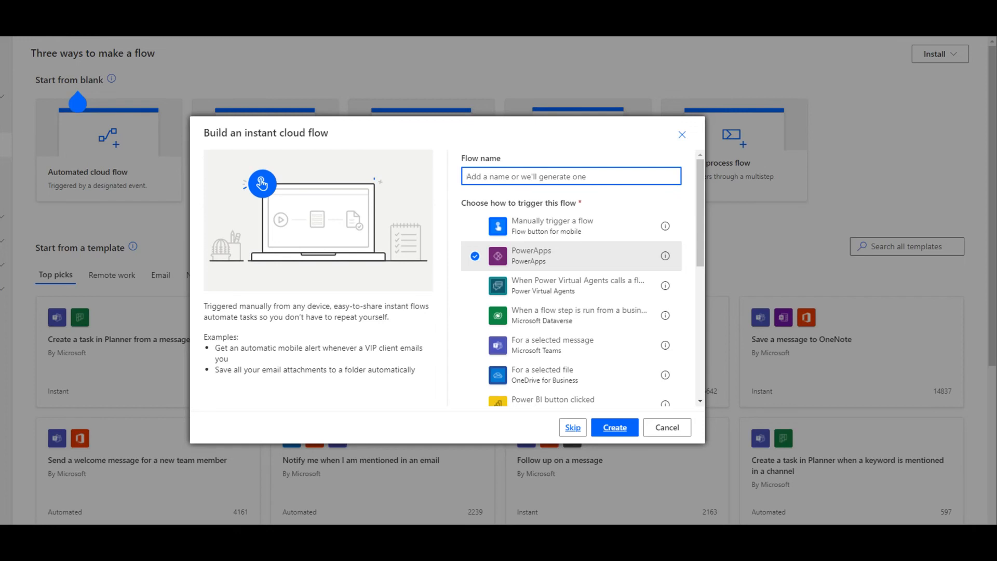
pyautogui.write('XML')
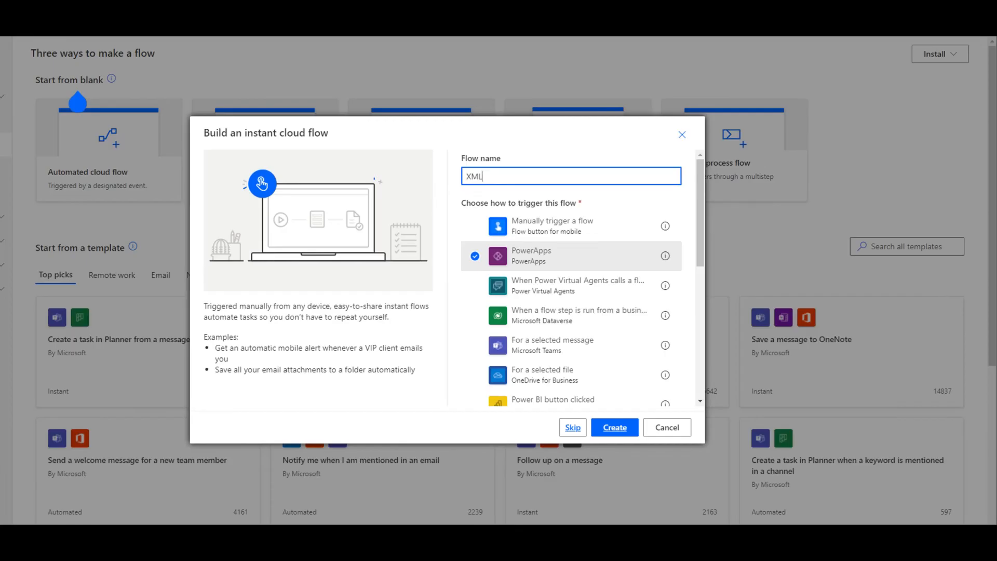
pyautogui.write('RE')
pyautogui.press('BackSpace')
pyautogui.press('BackSpace')
pyautogui.click(612, 428)
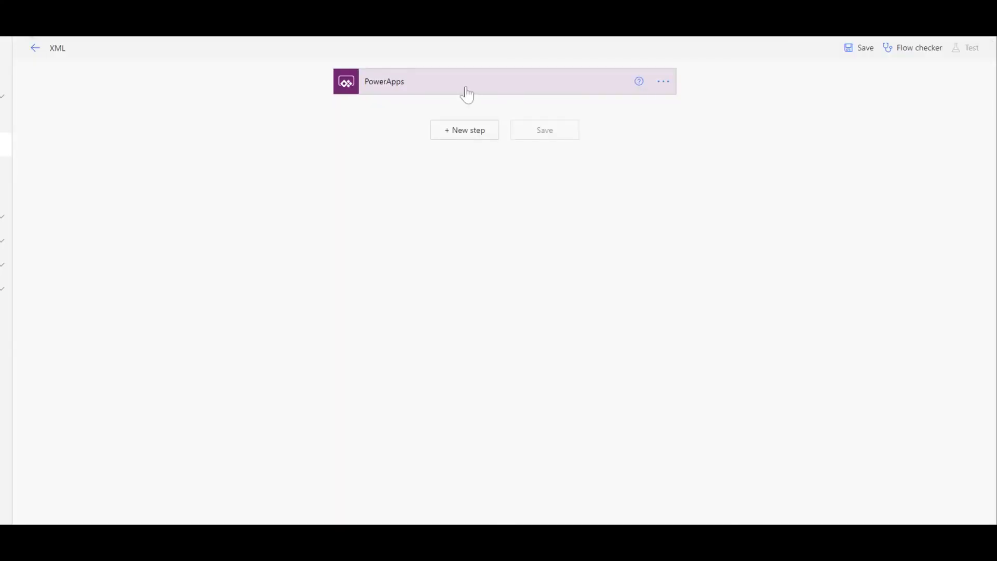
# Add an Initialize variable action for a String variable named XMLfile, with its value set to Ask in PowerApps.
pyautogui.click(460, 133)
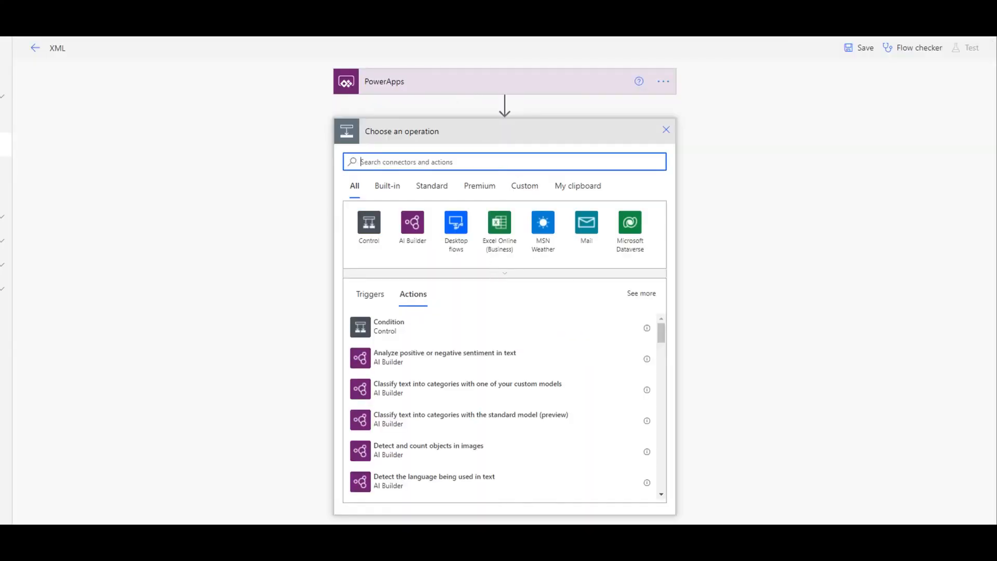
pyautogui.write('Initi')
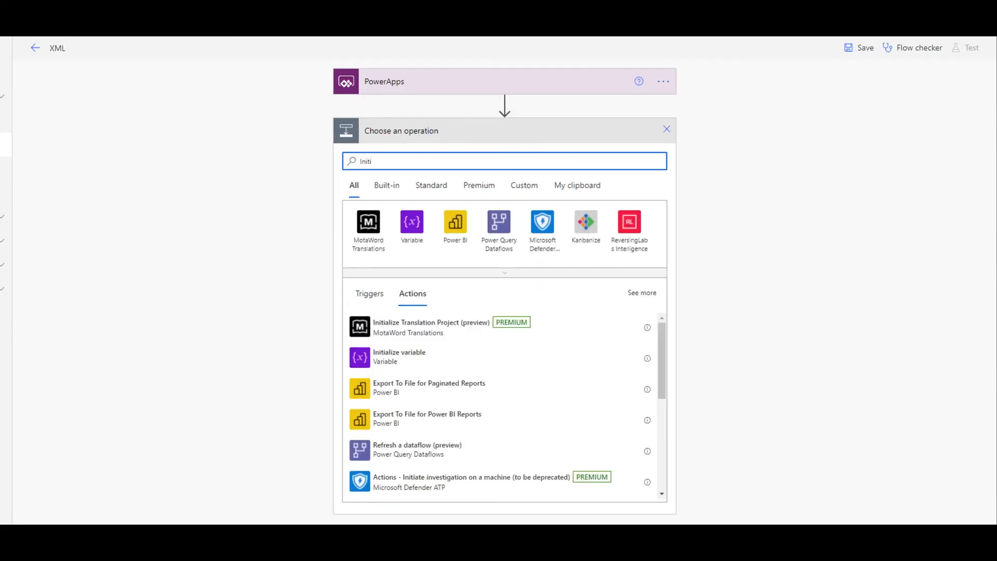
pyautogui.click(445, 353)
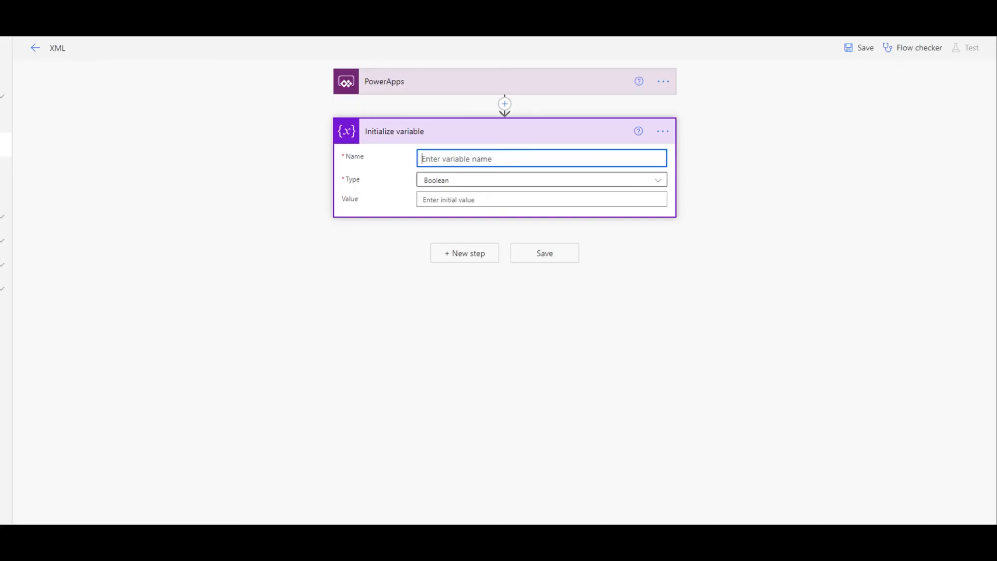
pyautogui.click(466, 185)
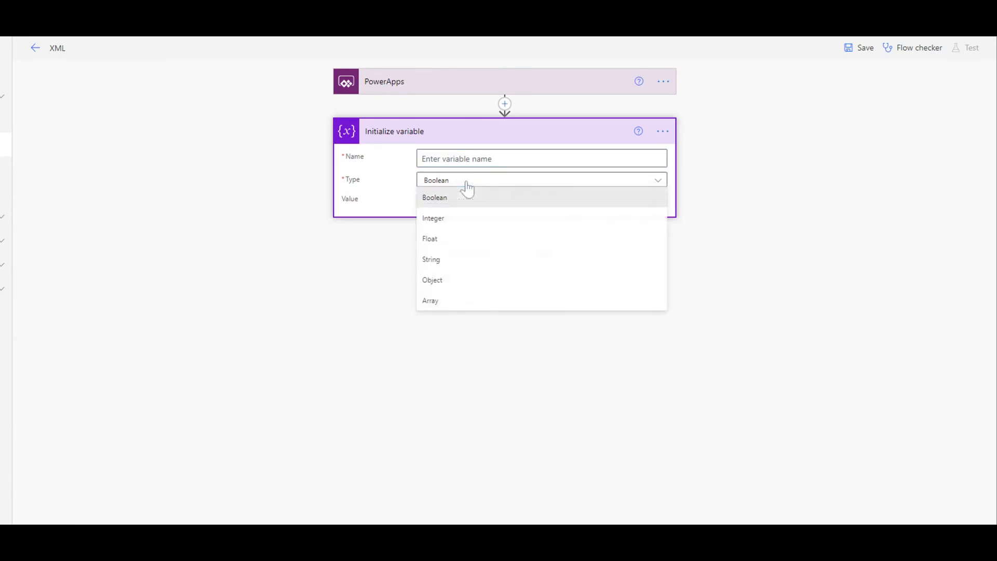
pyautogui.click(454, 260)
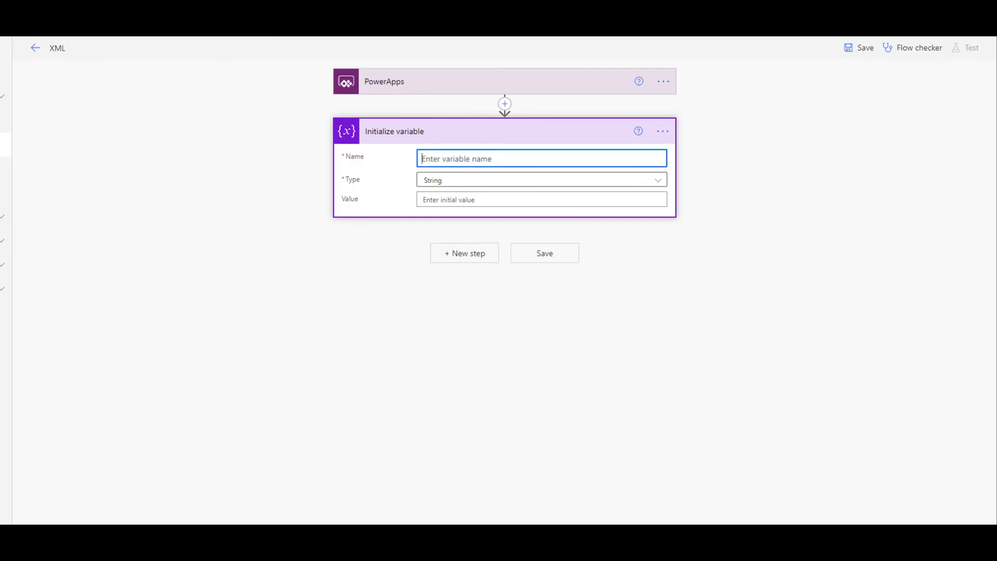
pyautogui.write('XMLfile')
pyautogui.click(494, 200)
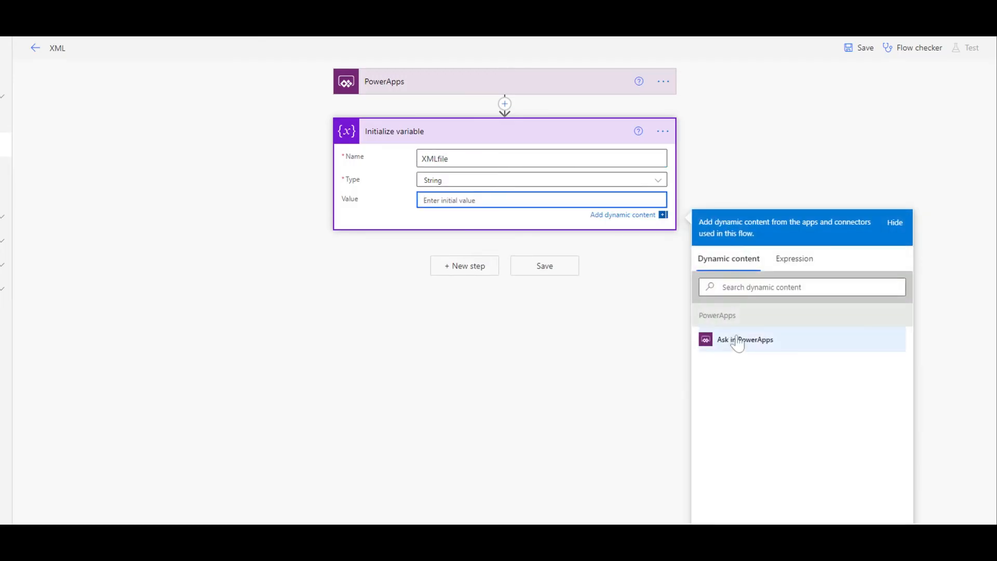
pyautogui.click(726, 339)
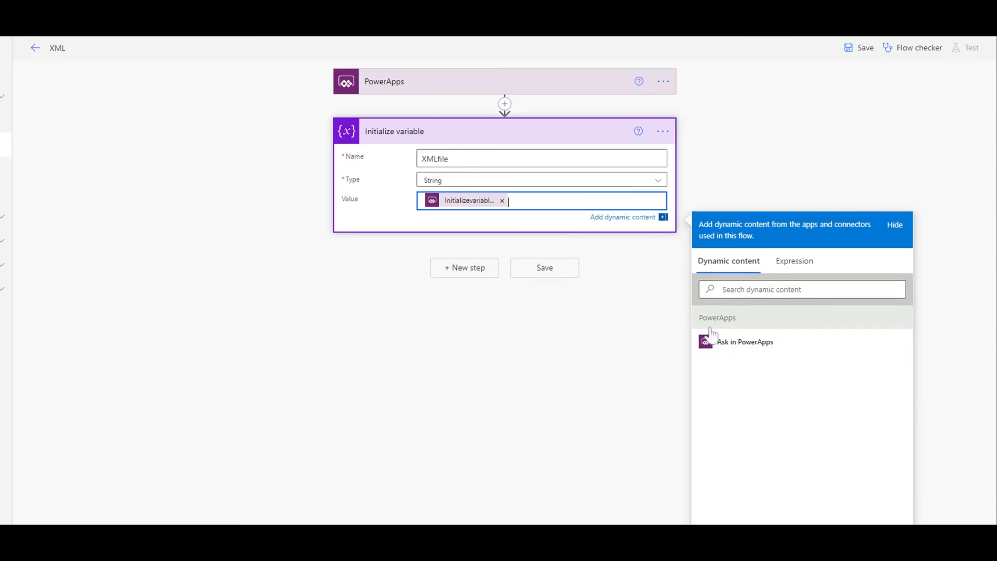
pyautogui.click(513, 142)
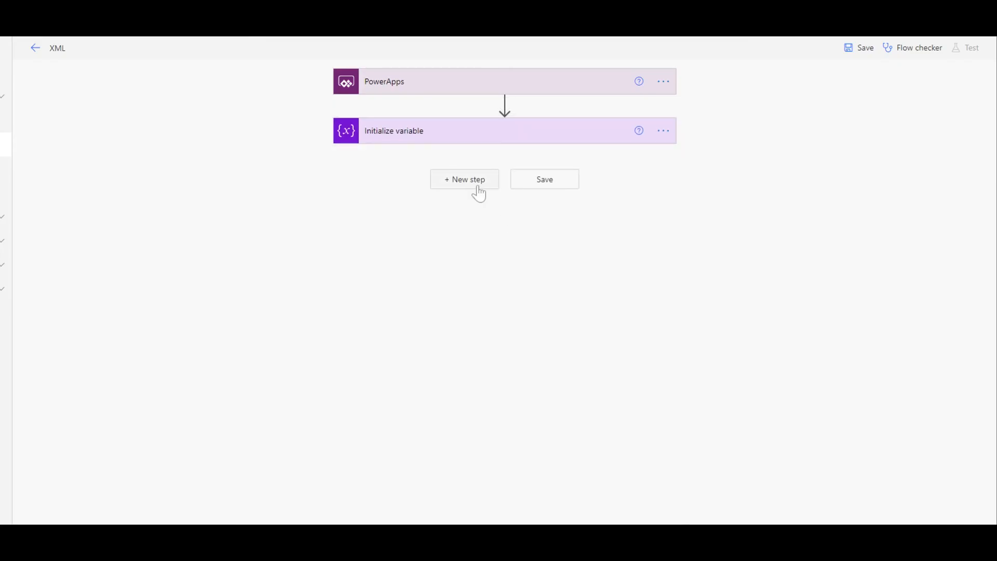
# Add a OneDrive for Business Create file action with /Documents as the folder path.
pyautogui.click(473, 183)
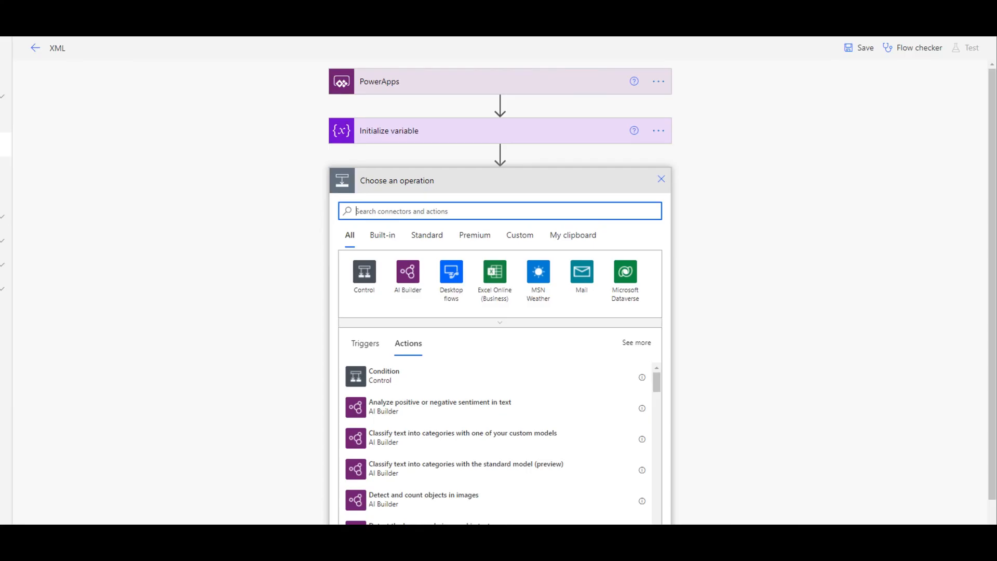
pyautogui.write('creater')
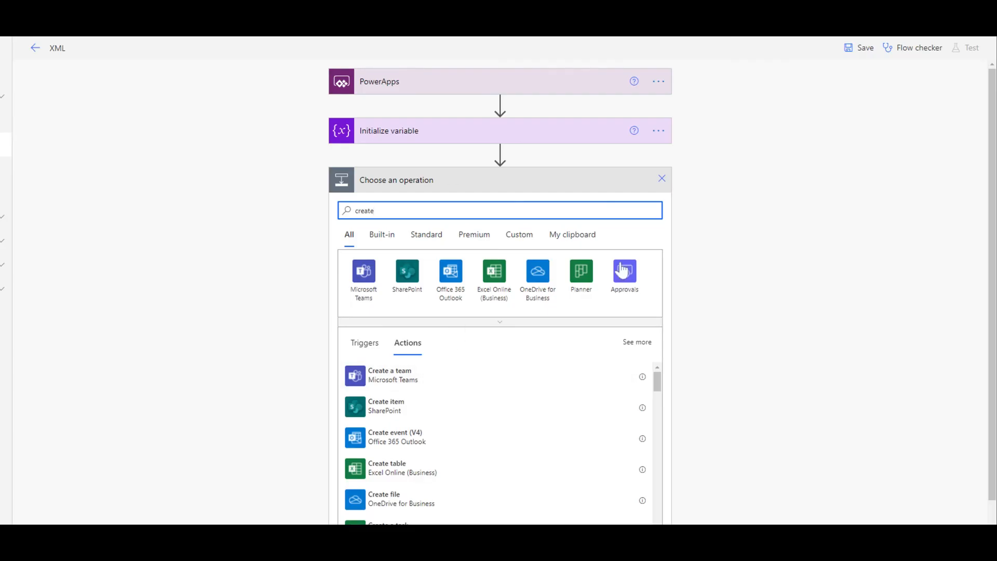
pyautogui.click(537, 288)
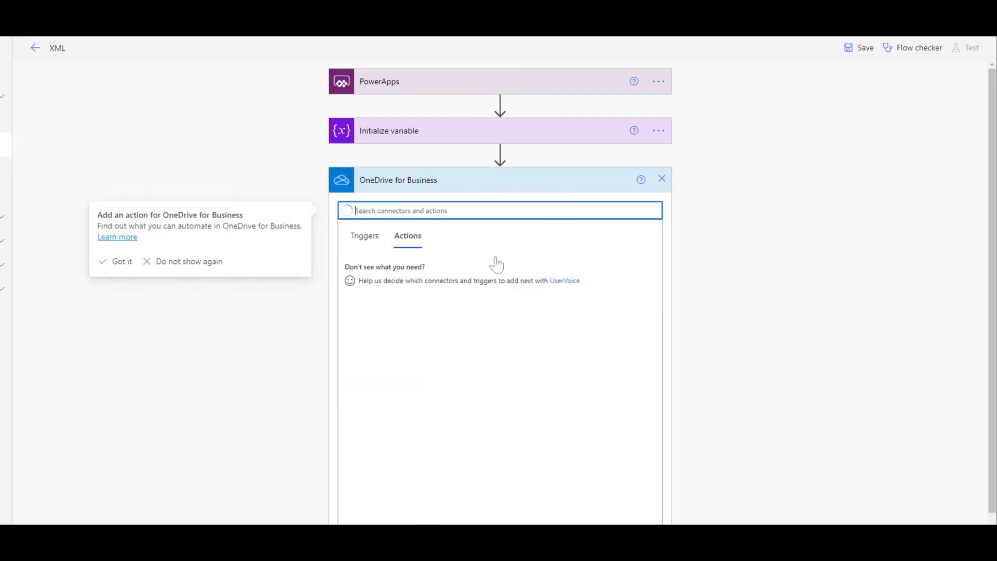
pyautogui.click(433, 272)
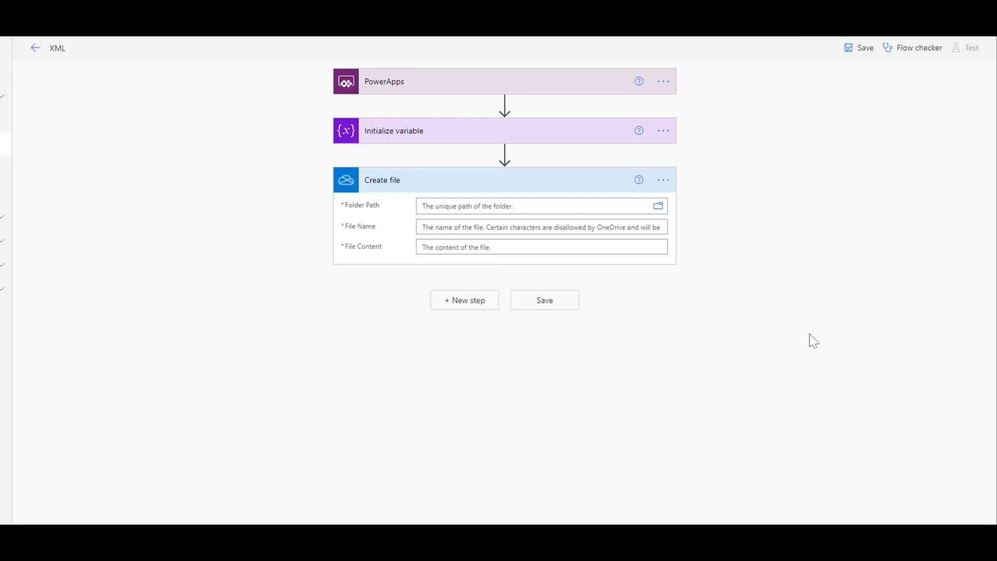
pyautogui.click(658, 205)
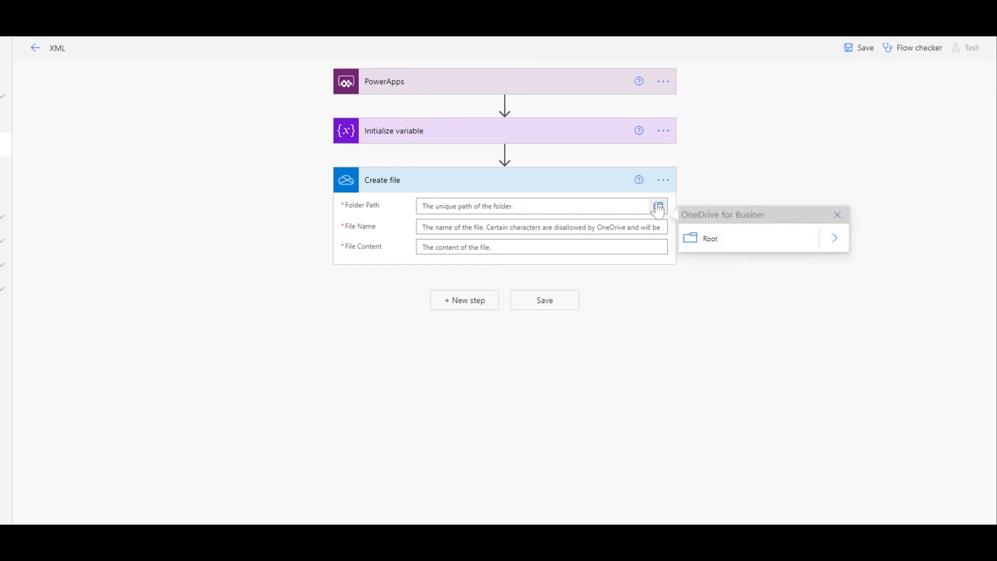
pyautogui.click(827, 244)
pyautogui.click(745, 273)
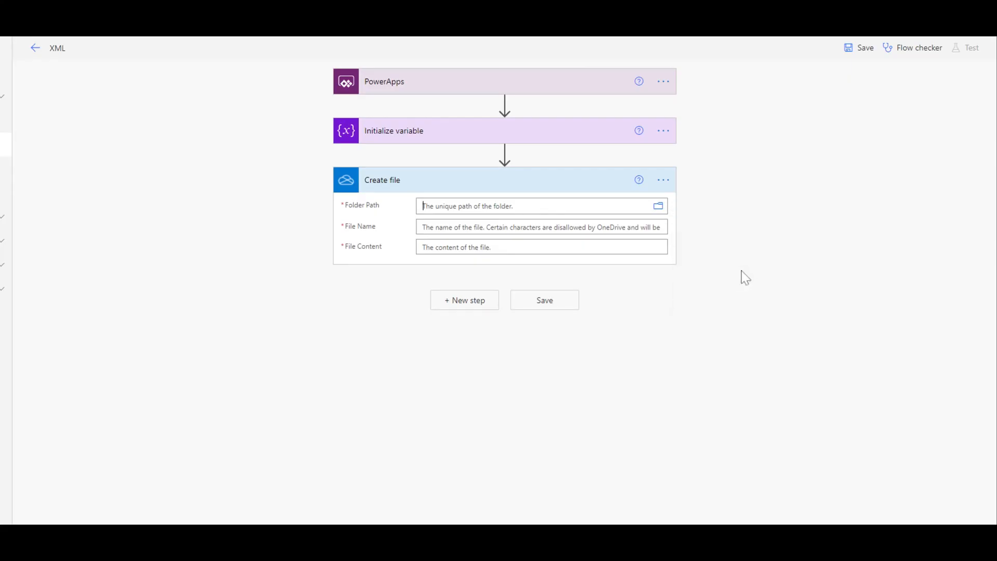
pyautogui.click(617, 418)
# Set the Create file action's file name to testXmlfile.xml.
pyautogui.click(542, 227)
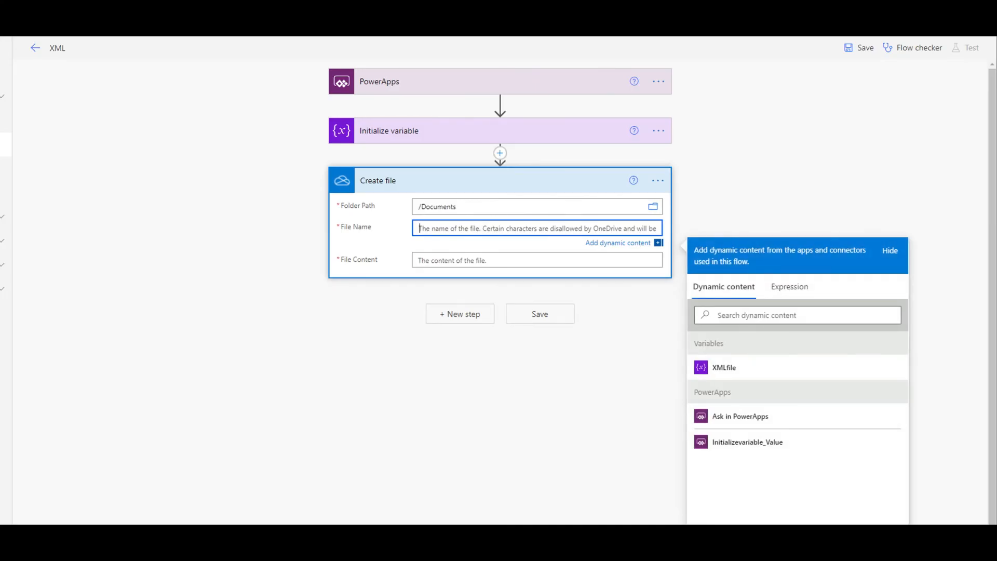
pyautogui.write('text')
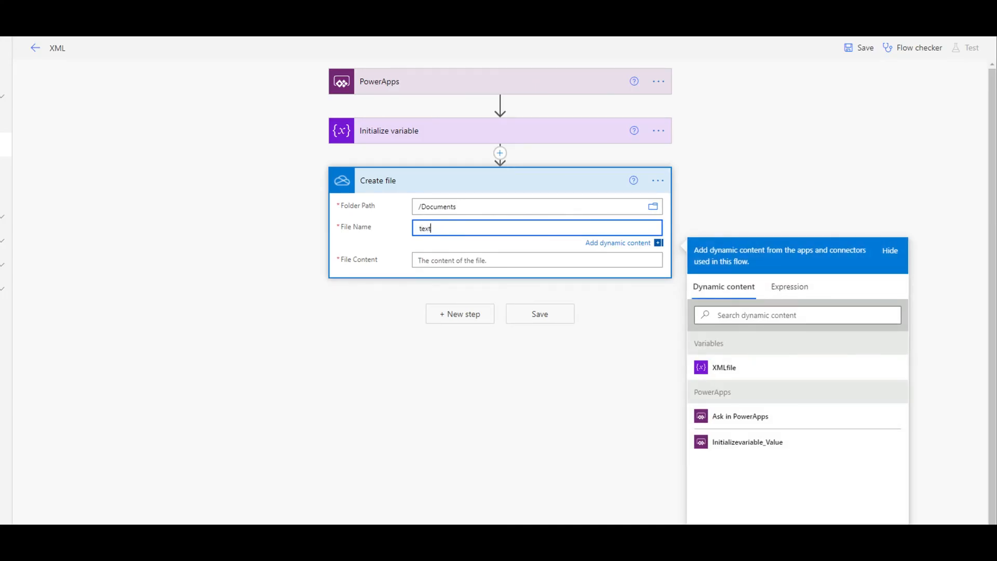
pyautogui.press('BackSpace')
pyautogui.press('BackSpace')
pyautogui.press('BackSpace')
pyautogui.press('BackSpace')
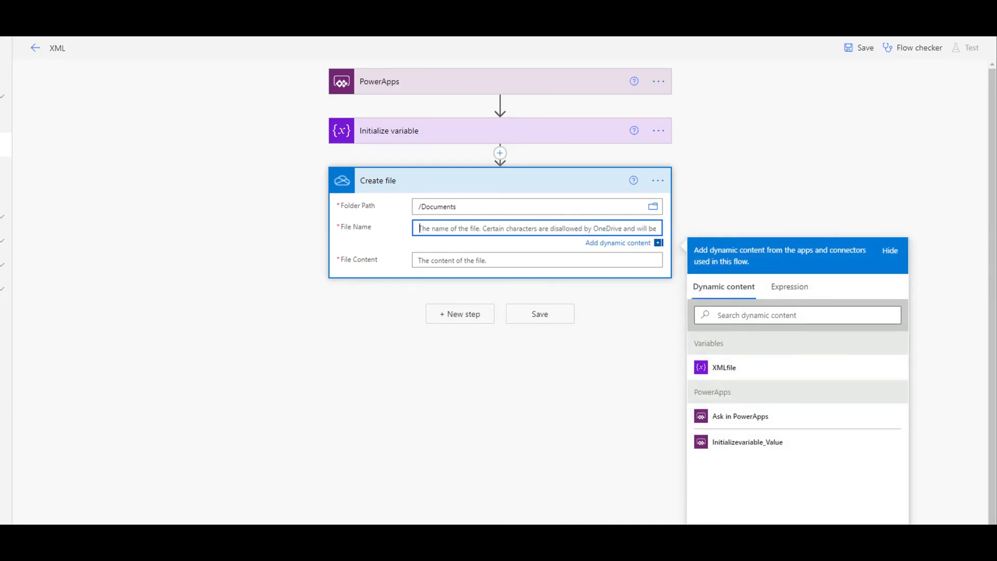
pyautogui.write('testXmlfile')
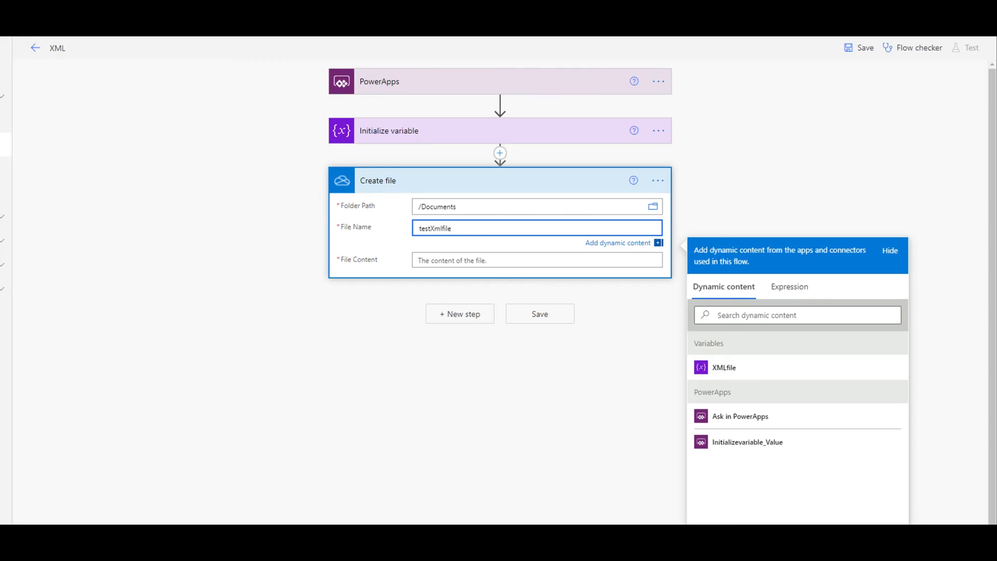
pyautogui.write('.cml')
pyautogui.press('BackSpace')
pyautogui.press('BackSpace')
pyautogui.press('BackSpace')
pyautogui.write('xml')
# Use the XMLfile variable as the file content, then save the flow and leave its editor.
pyautogui.press('Tab')
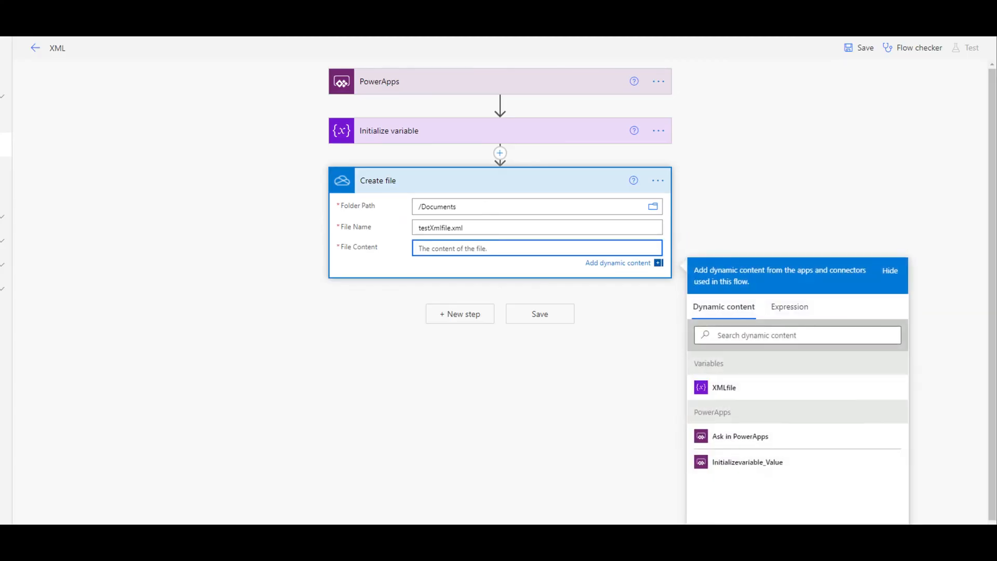
pyautogui.click(729, 384)
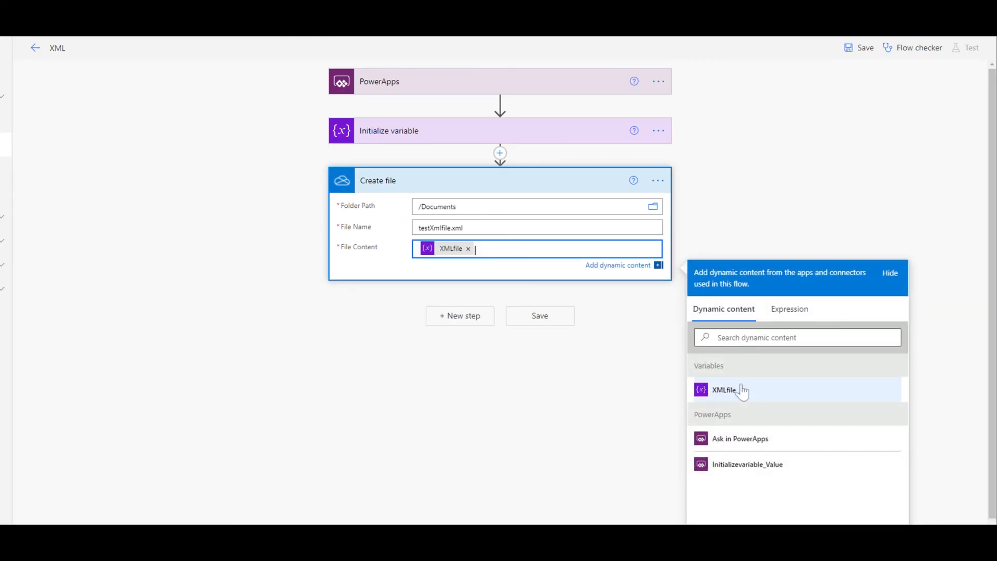
pyautogui.click(616, 439)
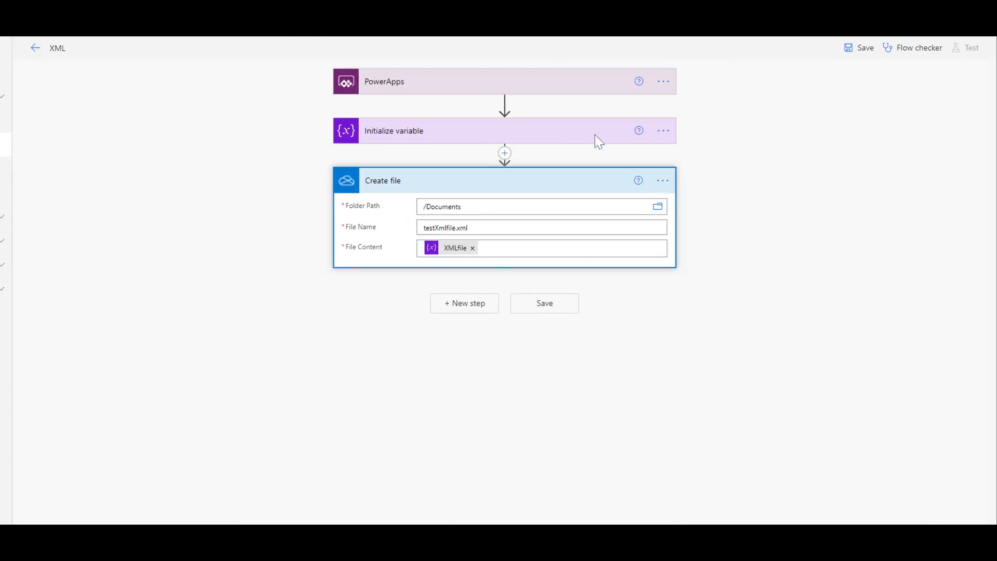
pyautogui.click(579, 194)
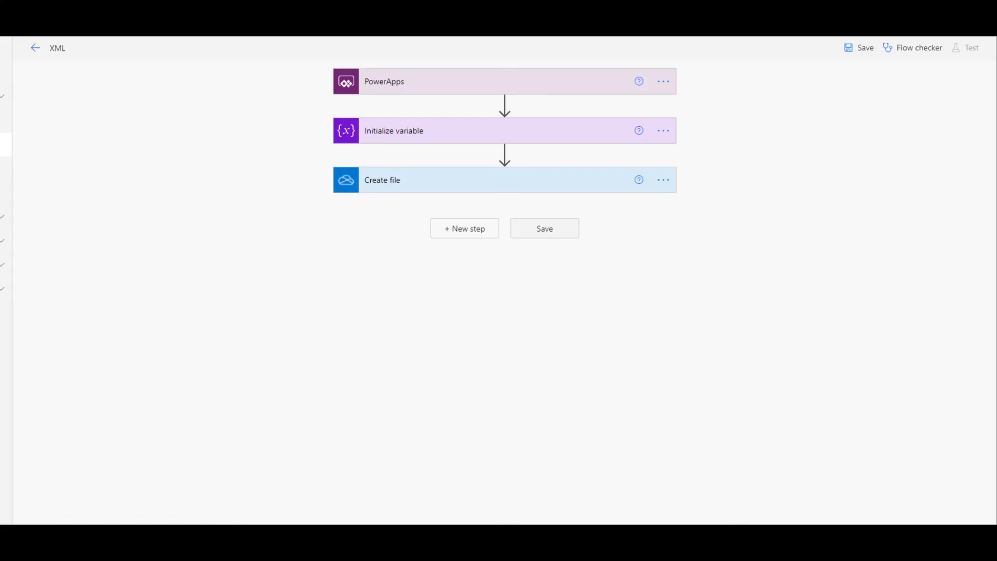
pyautogui.click(545, 228)
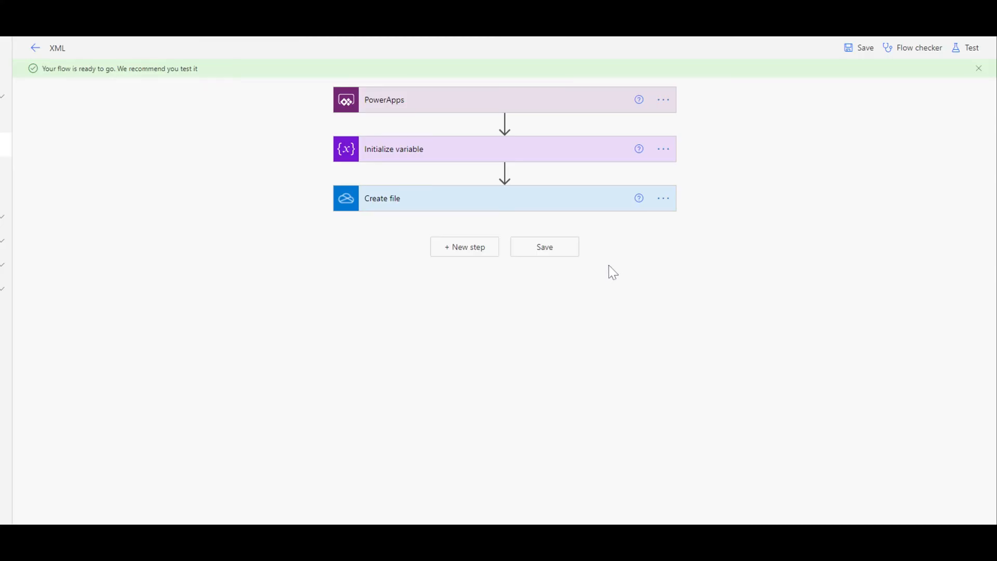
pyautogui.click(35, 51)
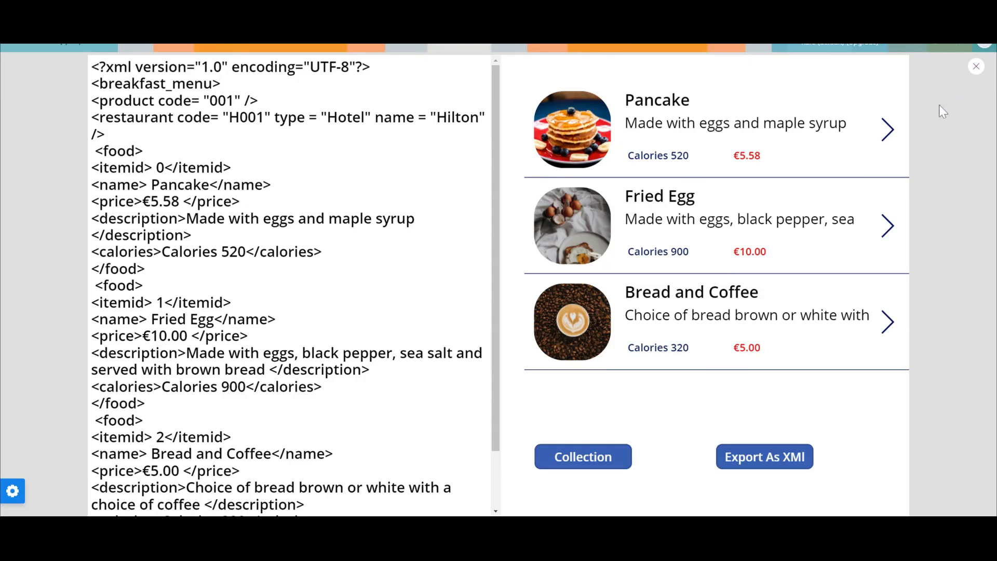
# Back in Power Apps, close the app preview and correct the export button's text to Export As XML.
pyautogui.click(976, 67)
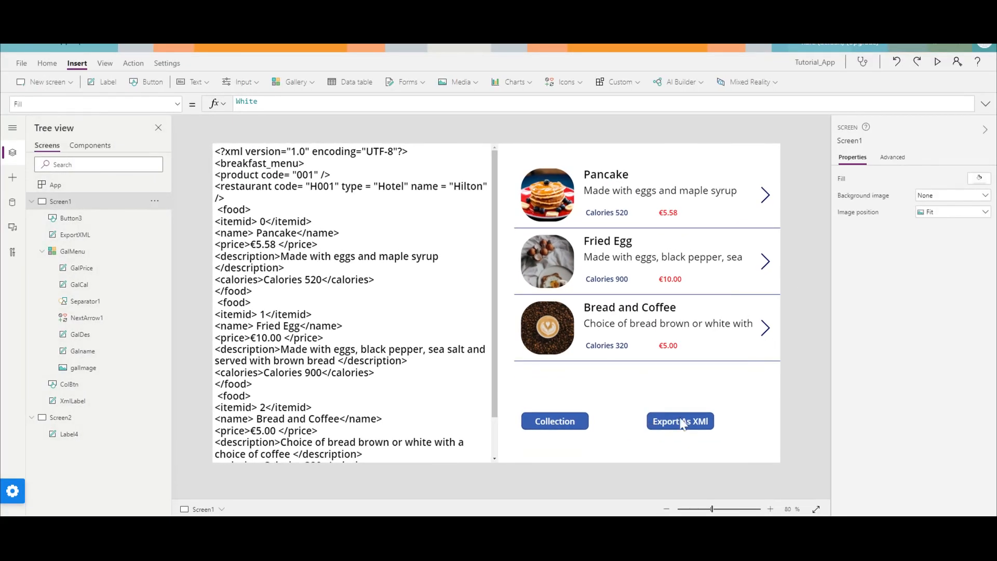
pyautogui.click(680, 419)
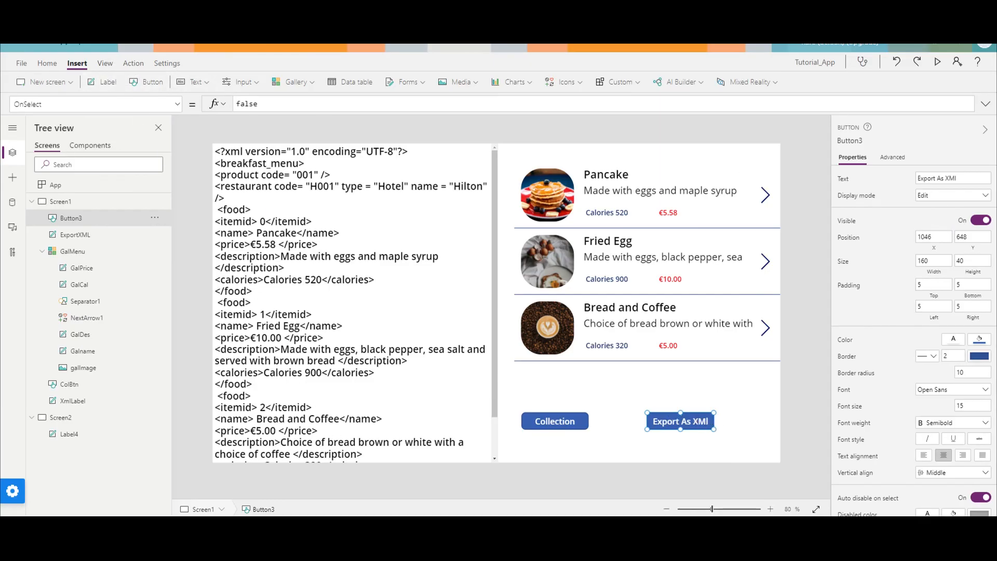
pyautogui.moveTo(968, 178); pyautogui.dragTo(880, 178)
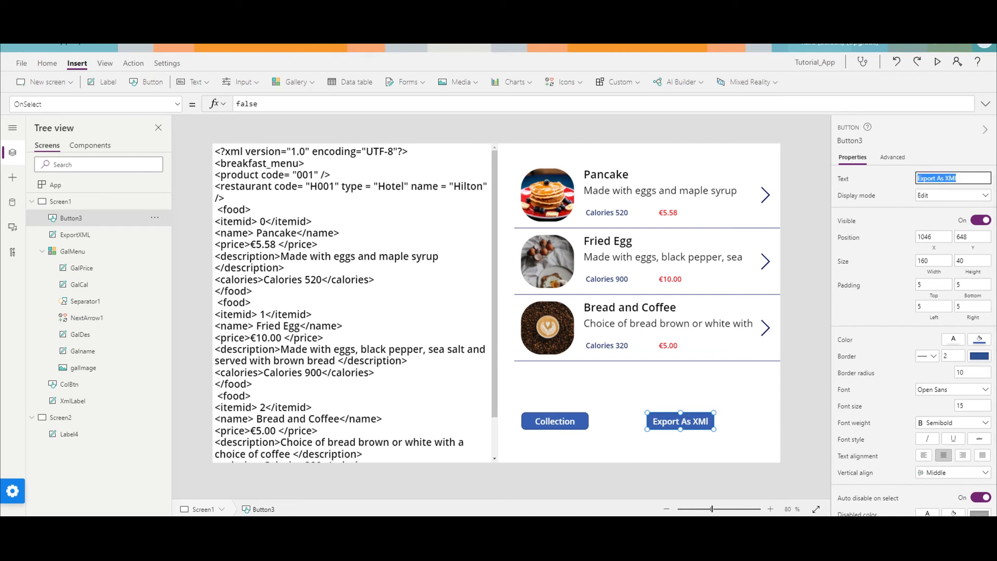
pyautogui.click(967, 178)
pyautogui.press('BackSpace')
pyautogui.write('L')
pyautogui.click(796, 441)
# Clear the OnSelect formula of the Export As XML button.
pyautogui.click(698, 419)
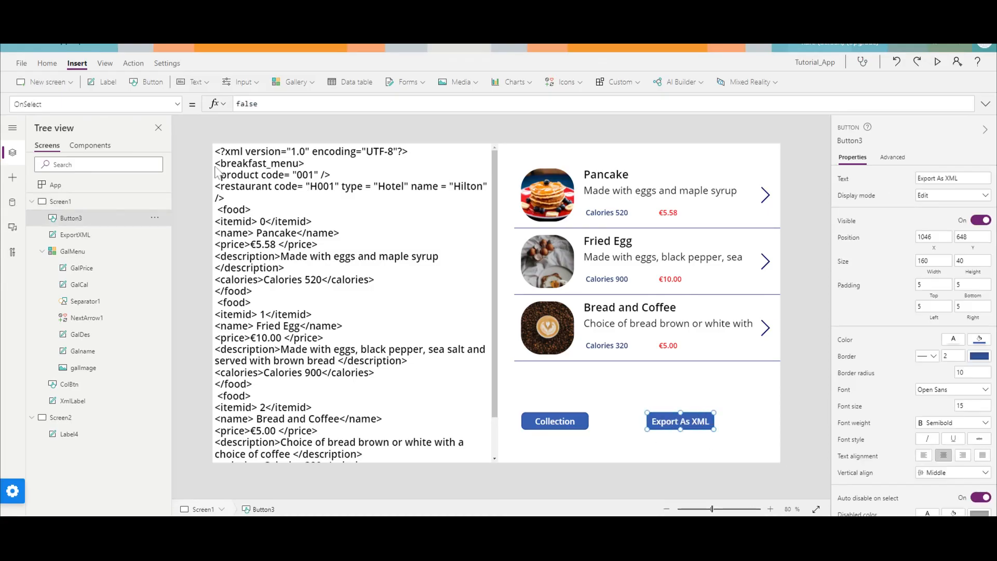
pyautogui.click(216, 105)
pyautogui.press('BackSpace')
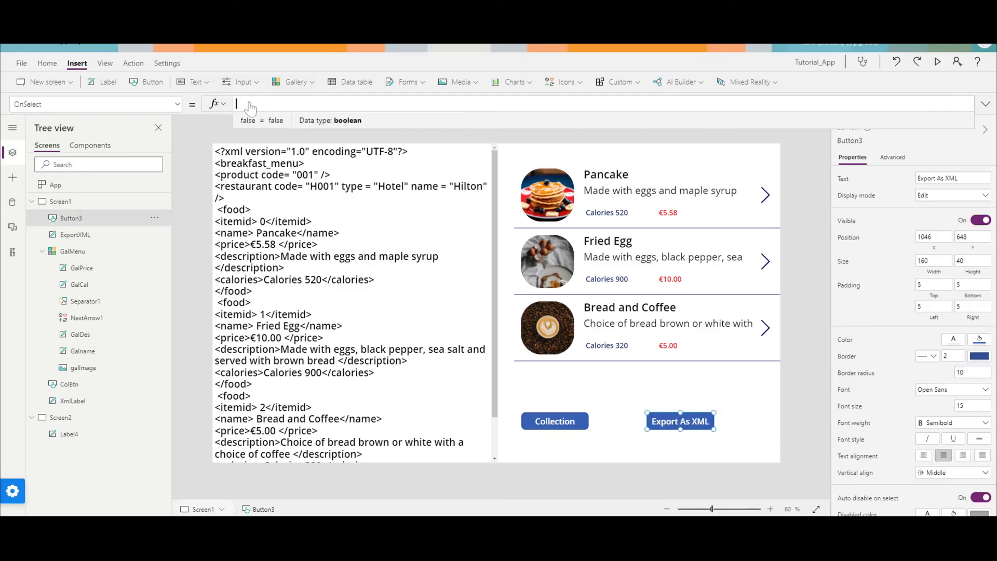
# Attach the XML Power Automate flow to the Export As XML button.
pyautogui.click(132, 63)
pyautogui.click(167, 63)
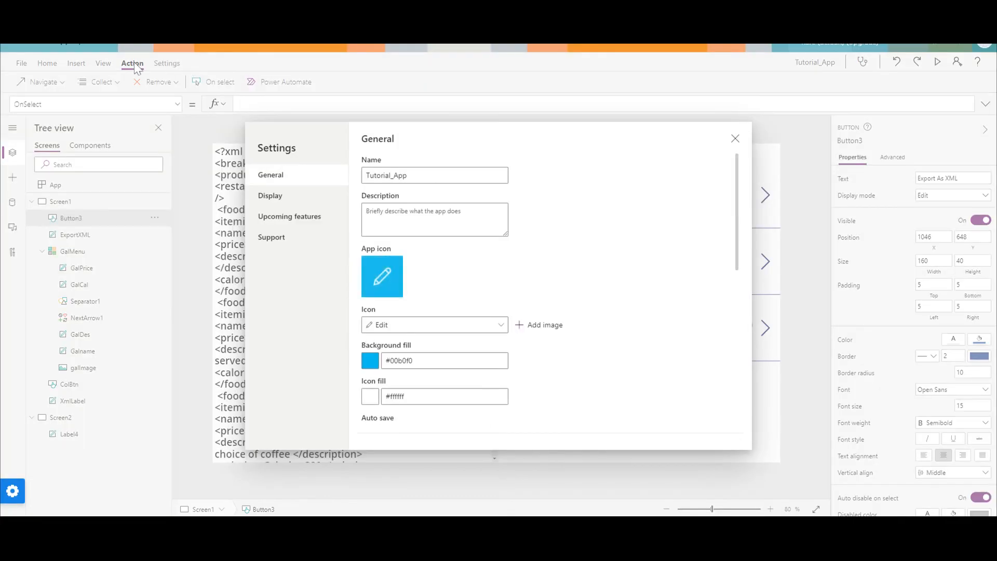
pyautogui.click(734, 139)
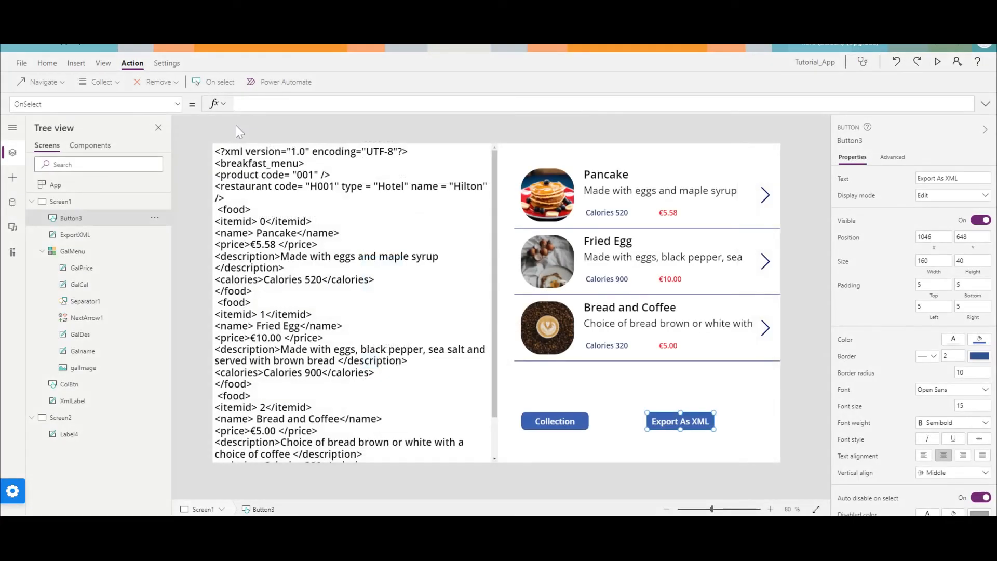
pyautogui.click(280, 81)
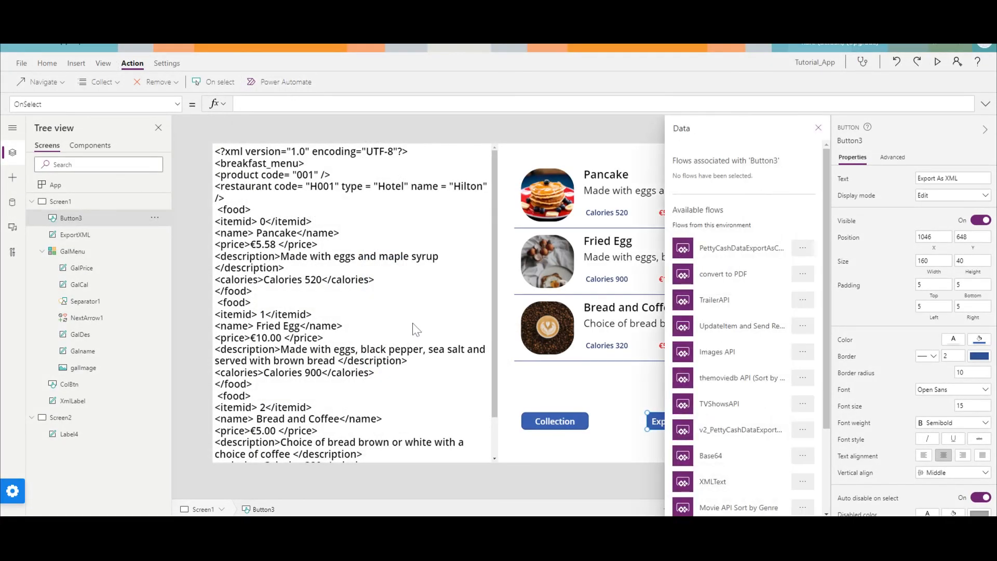
pyautogui.scroll(-3, 786, 409)
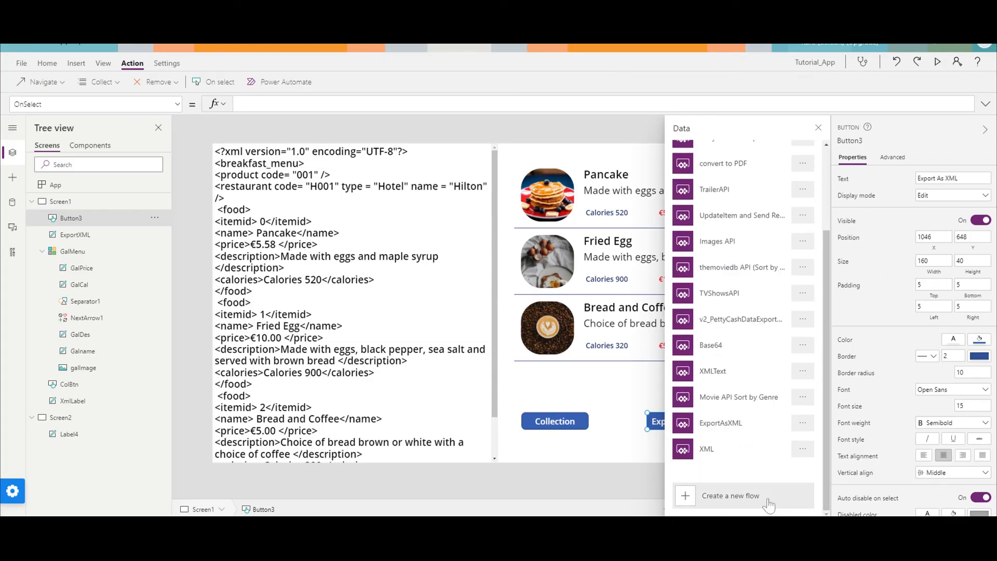
pyautogui.click(726, 460)
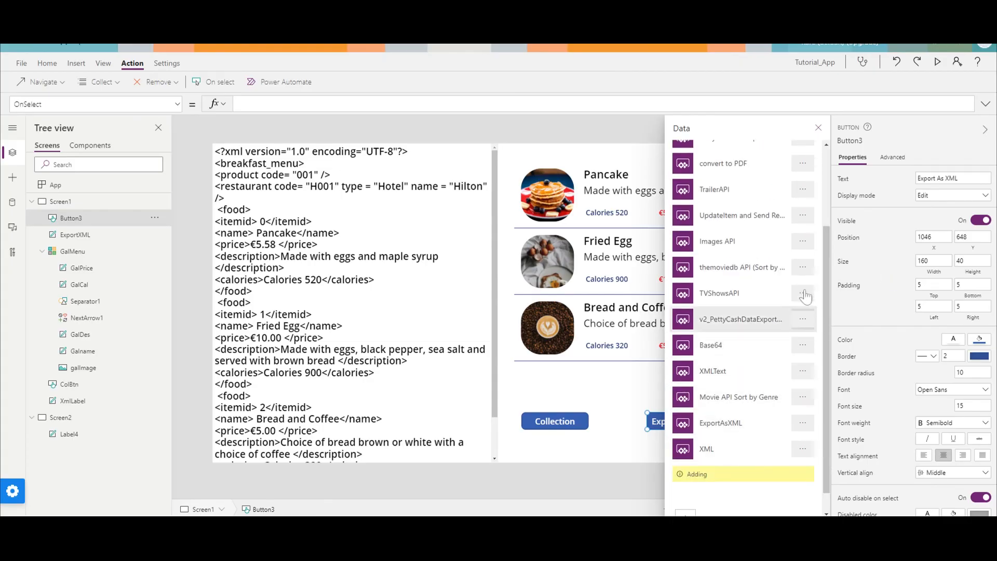
pyautogui.click(819, 129)
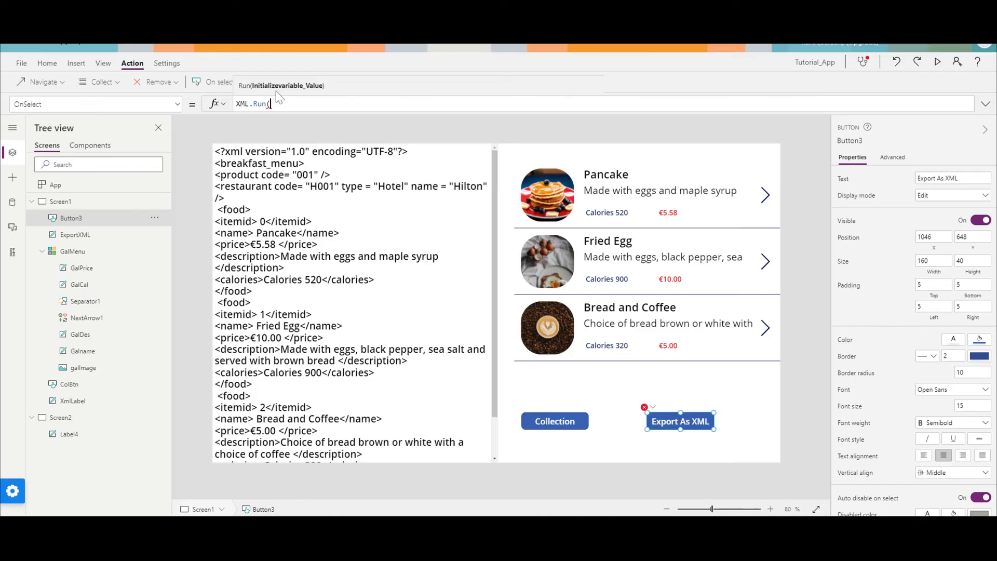
# Check the XML label's name and complete the export button's OnSelect formula as XML.Run(ExportXML.Text).
pyautogui.click(344, 324)
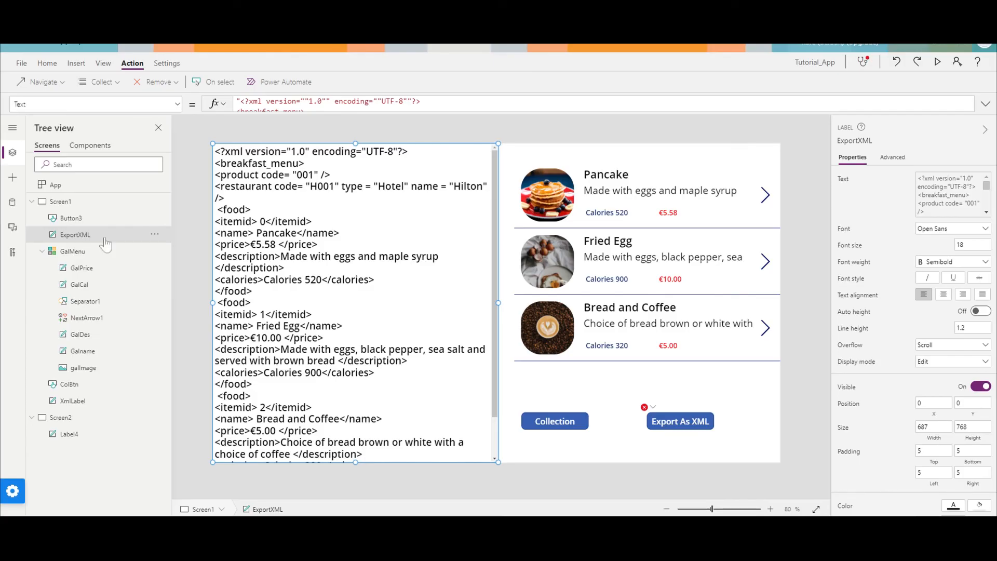
pyautogui.doubleClick(76, 235)
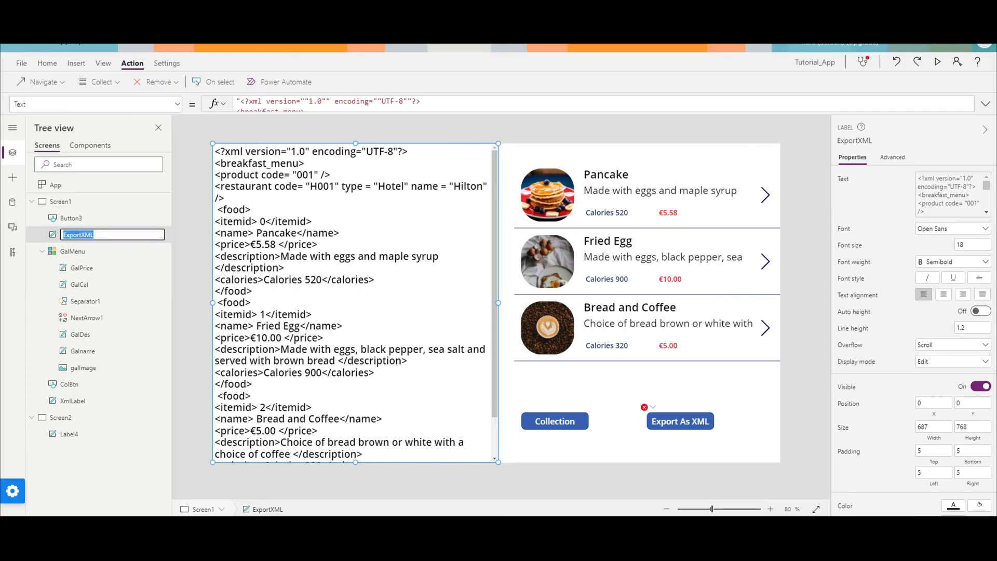
pyautogui.click(649, 408)
pyautogui.click(655, 421)
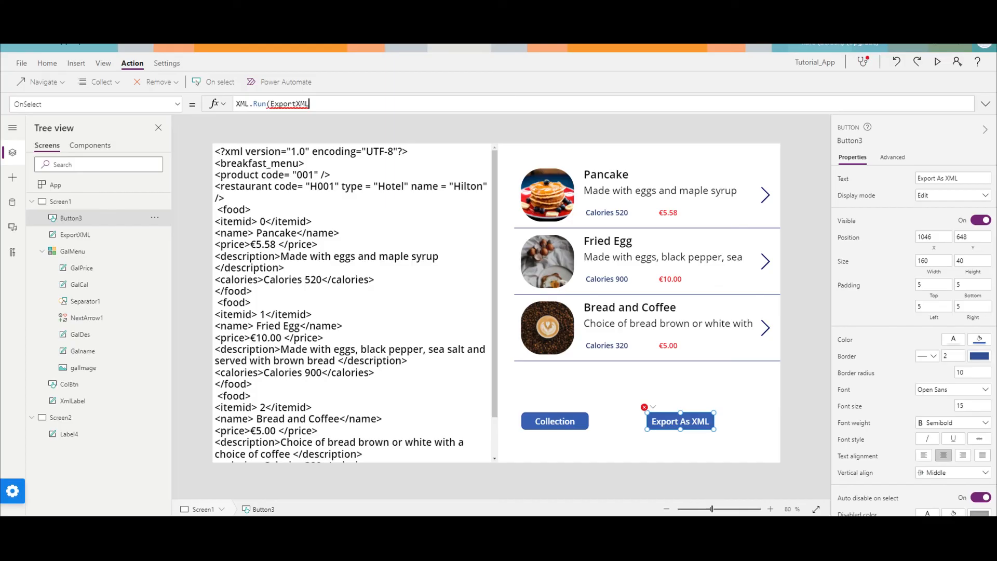
pyautogui.write('ExportXML')
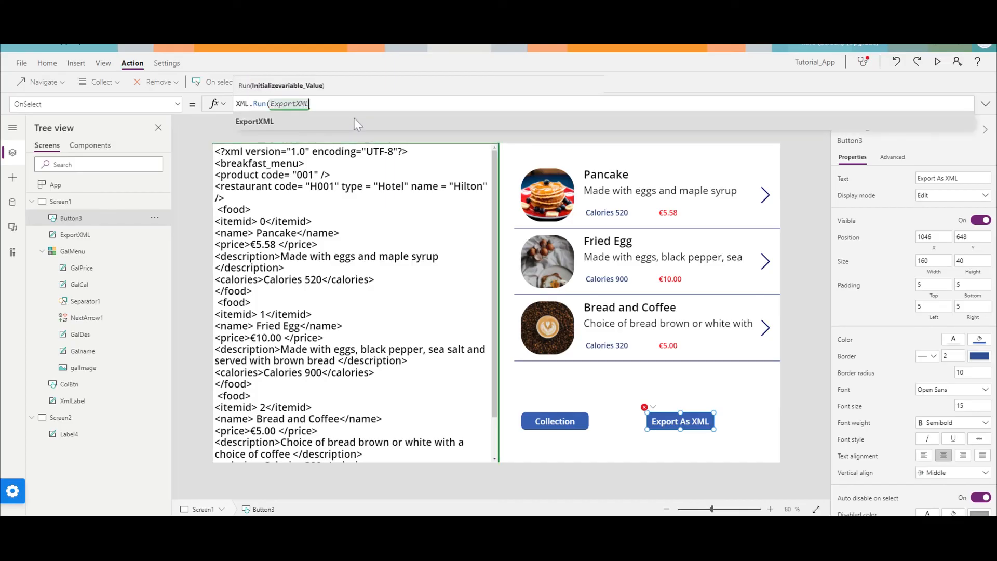
pyautogui.write('.Text)')
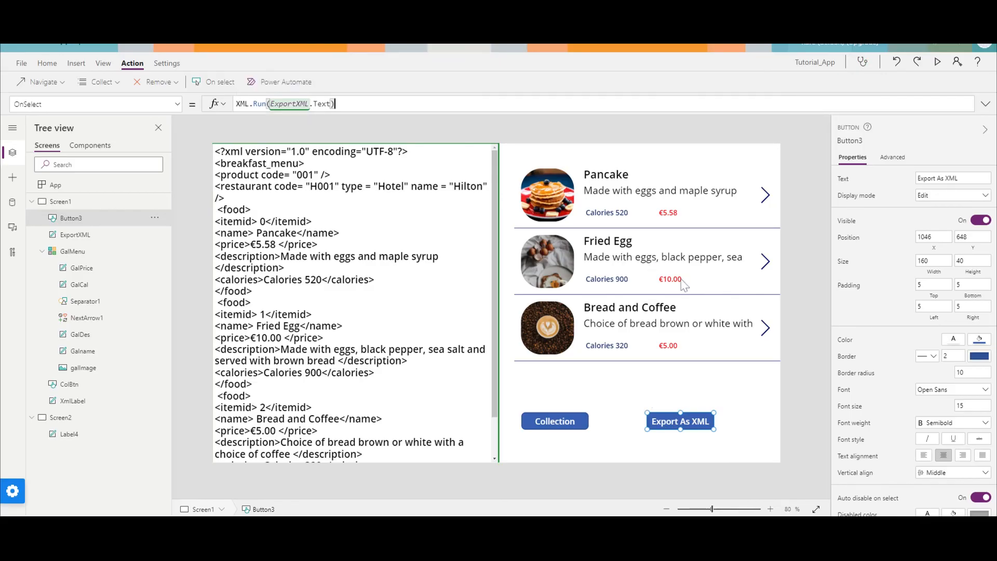
# Preview the app, run the XML export once with its button, and close the preview.
pyautogui.click(936, 62)
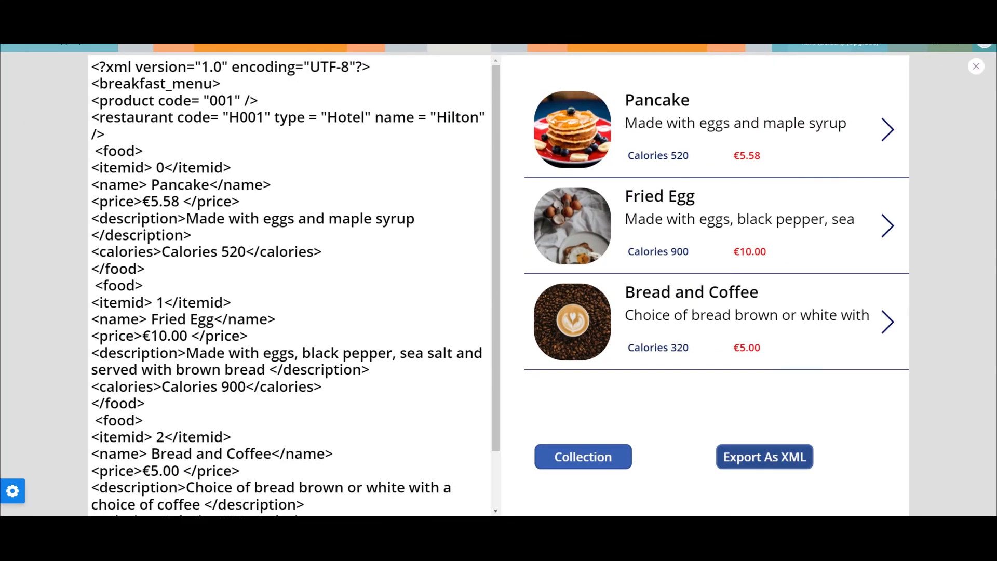
pyautogui.click(770, 463)
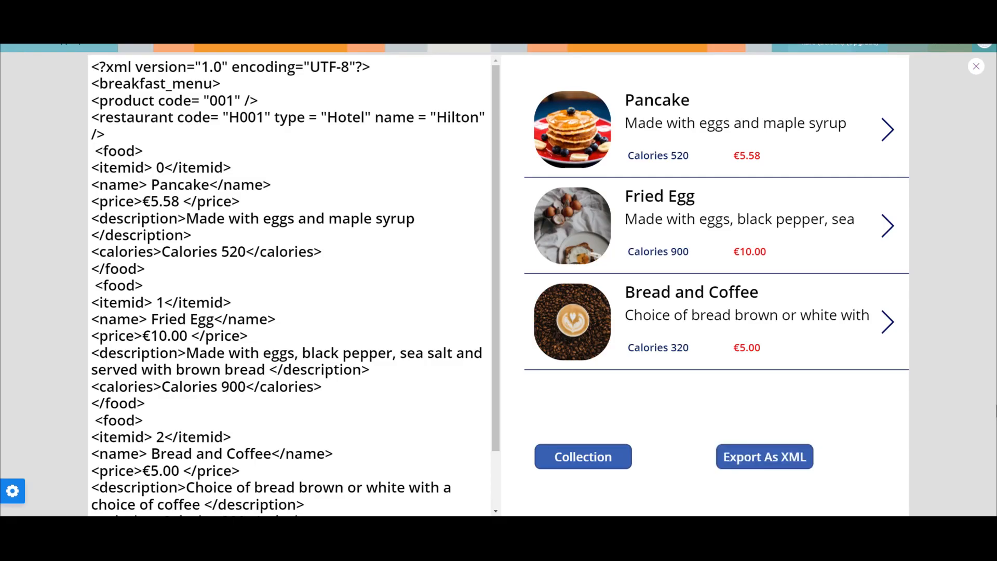
pyautogui.click(976, 67)
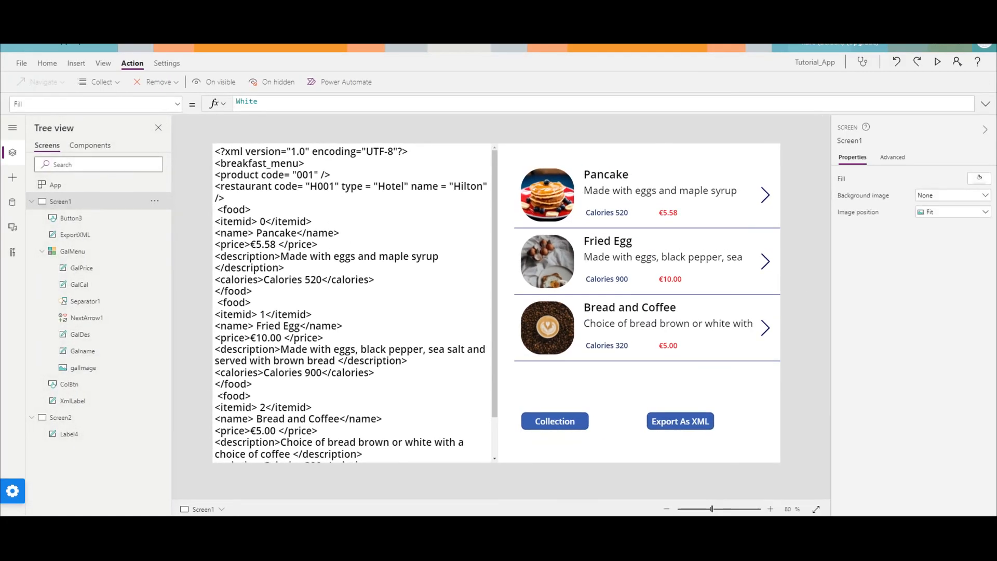
pyautogui.click(937, 62)
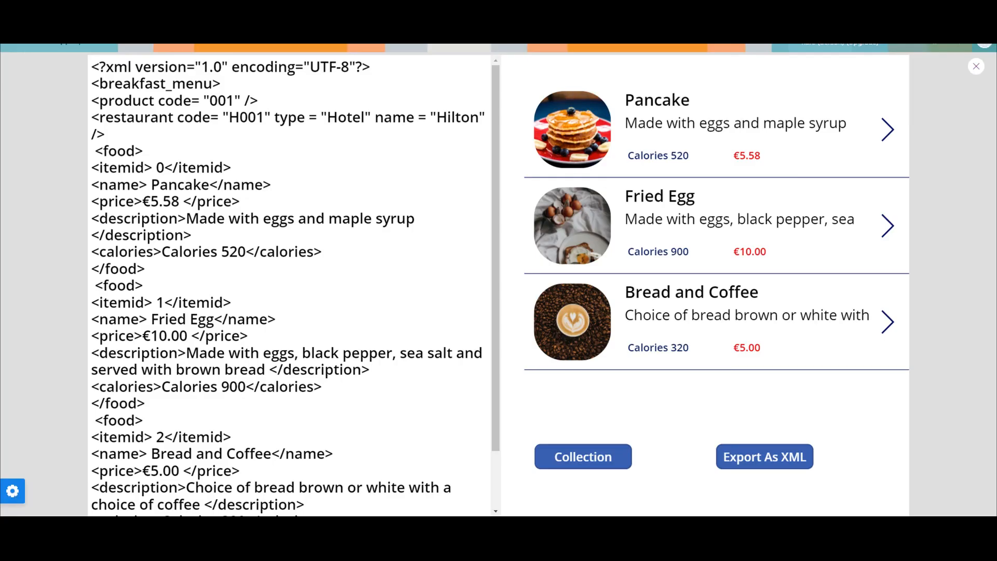
pyautogui.moveTo(32, 481)
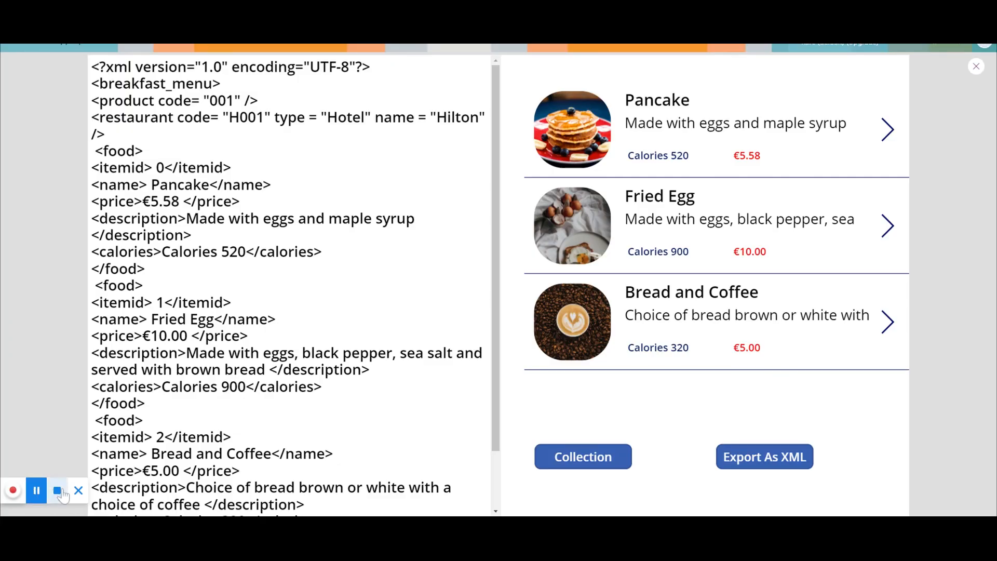
pyautogui.click(37, 490)
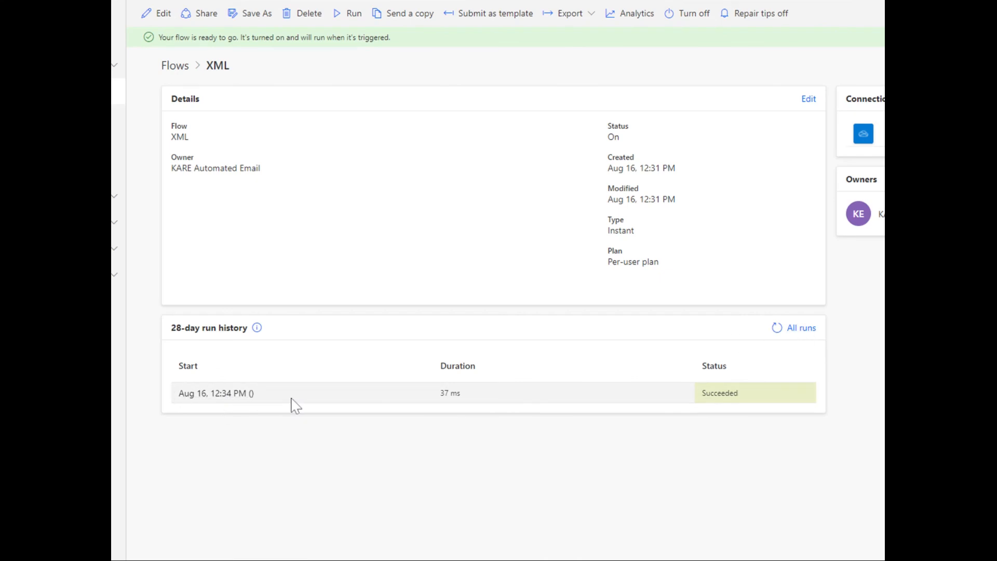
# In Power Automate, open the latest run from the XML flow's run history.
pyautogui.click(218, 397)
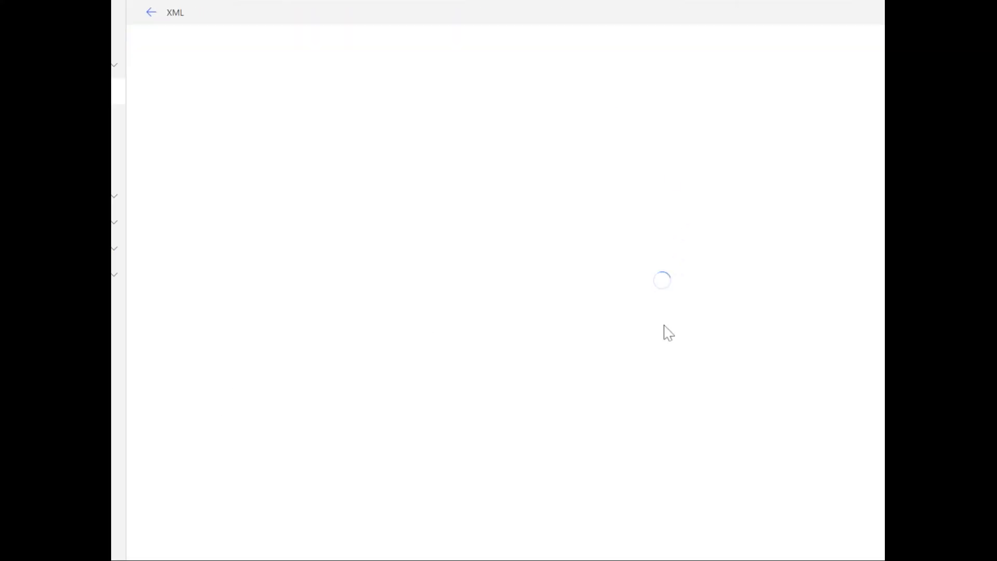
pyautogui.click(151, 12)
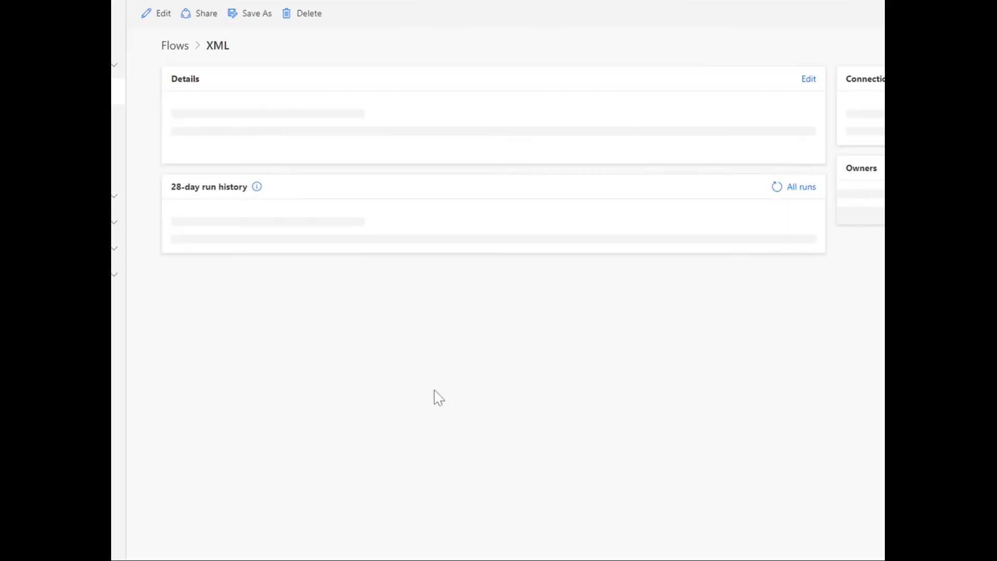
pyautogui.click(218, 375)
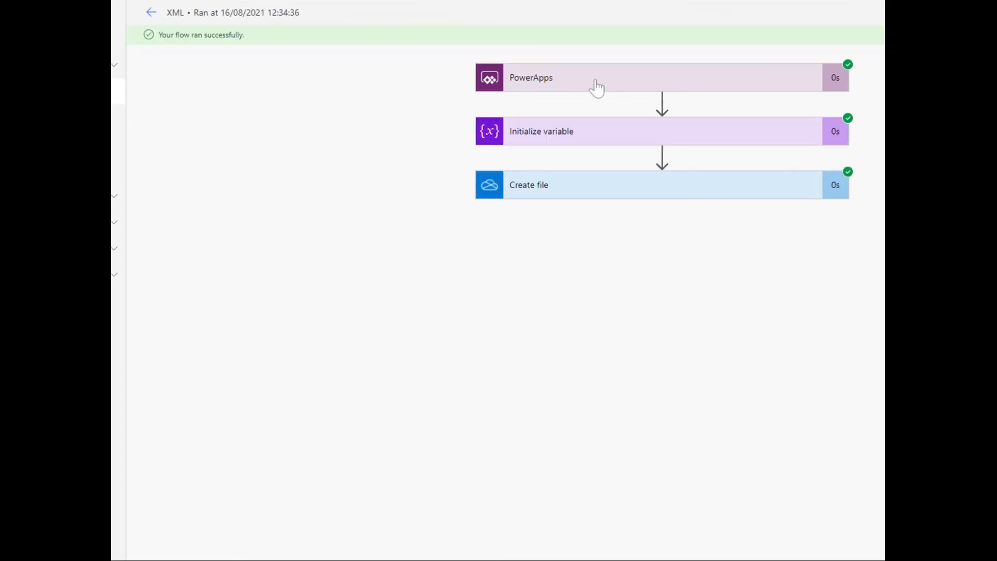
# Examine the run details of the PowerApps trigger, the Initialize variable action including its full value, and the Create file action.
pyautogui.click(596, 87)
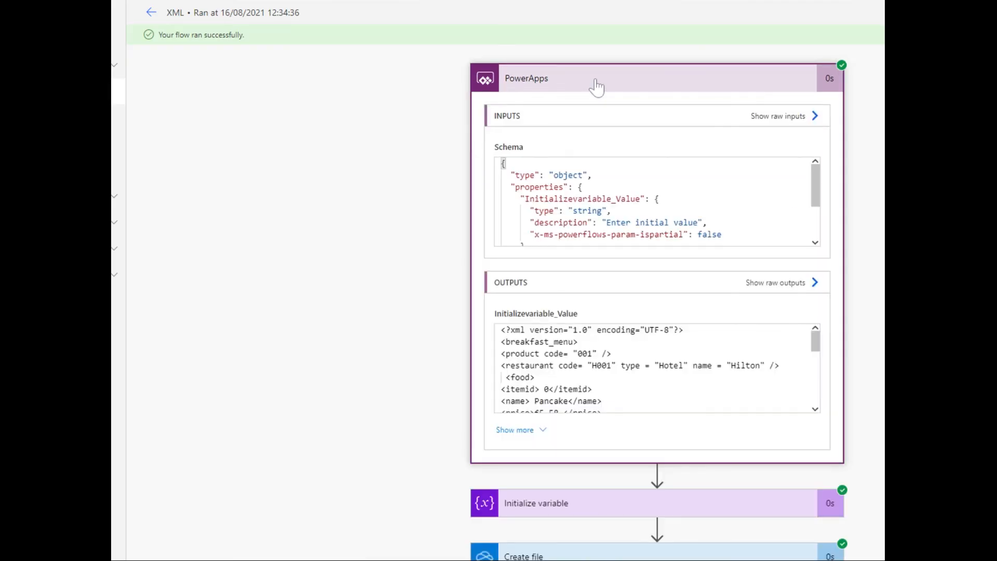
pyautogui.click(596, 87)
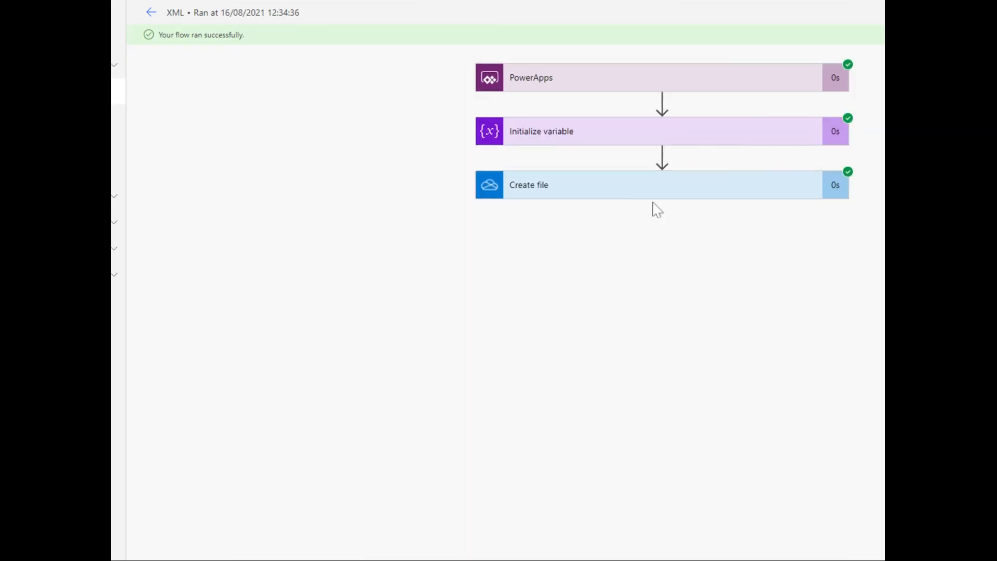
pyautogui.click(569, 145)
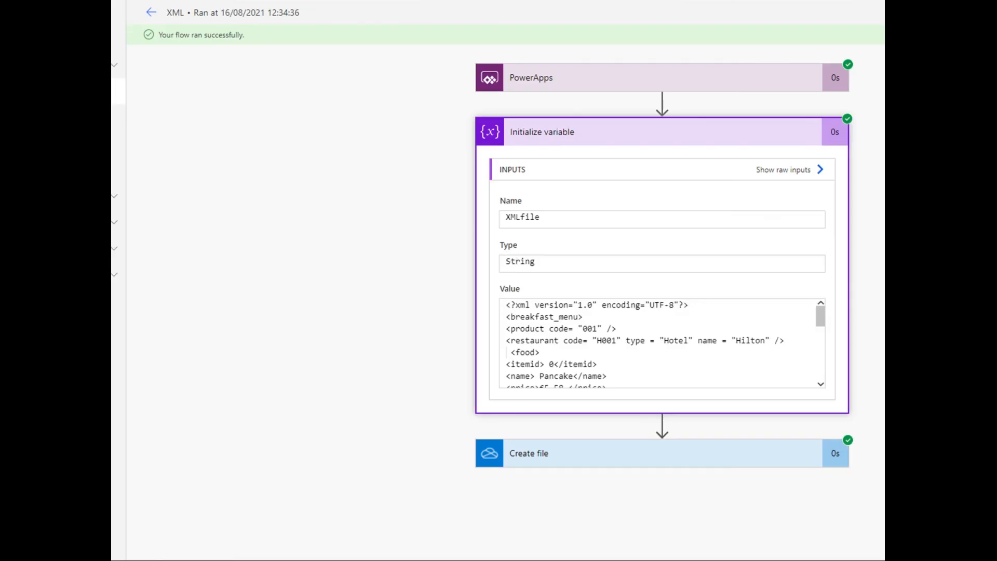
pyautogui.moveTo(506, 304); pyautogui.dragTo(674, 425)
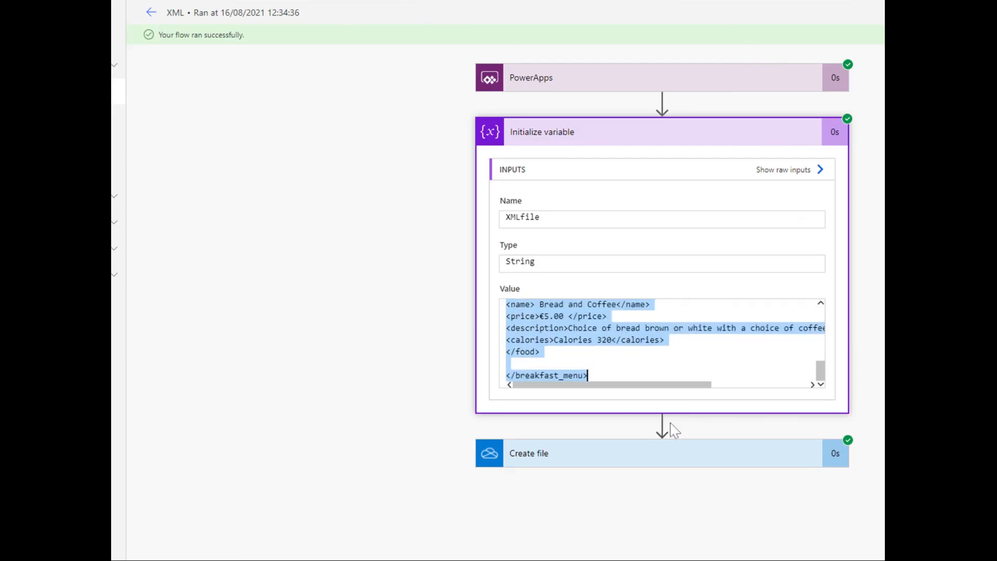
pyautogui.click(675, 139)
pyautogui.click(576, 195)
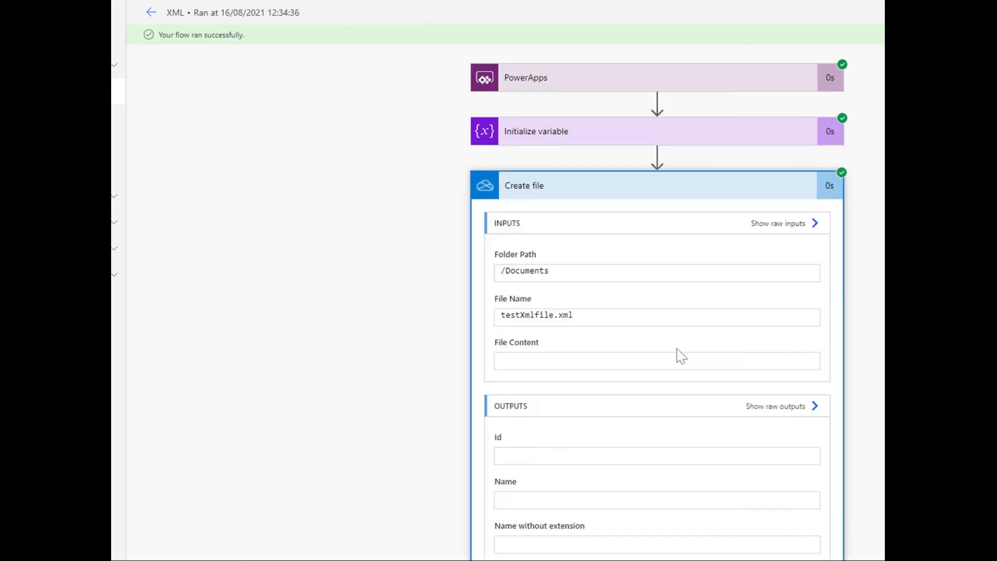
pyautogui.click(628, 187)
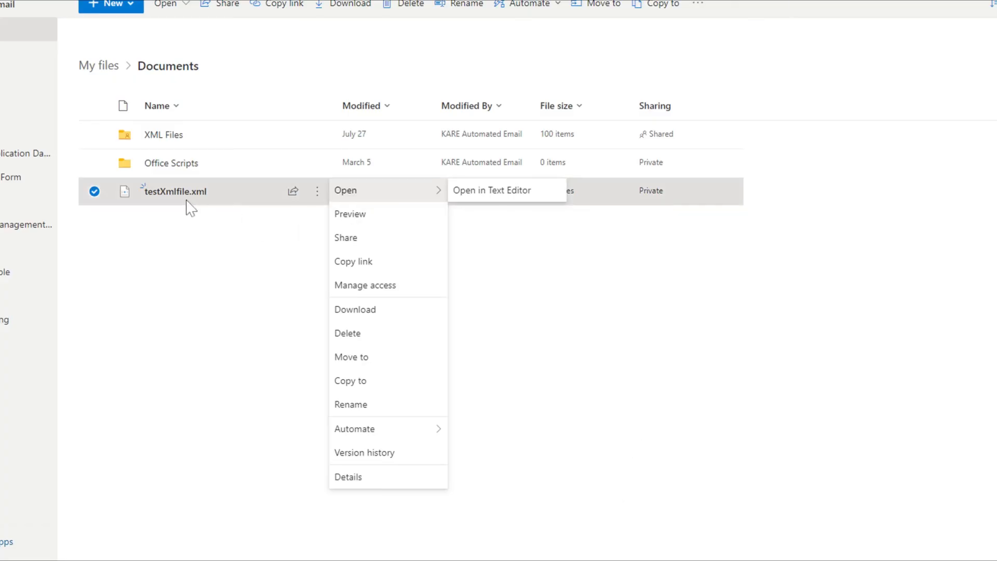
# In OneDrive's Documents folder, open testXmlfile.xml and select all of its XML content for review.
pyautogui.click(209, 399)
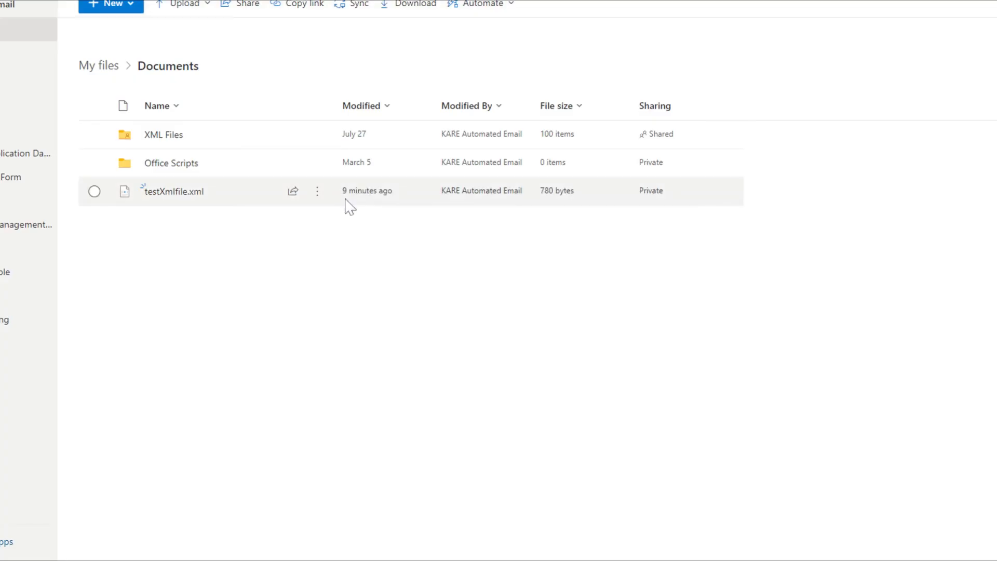
pyautogui.click(185, 206)
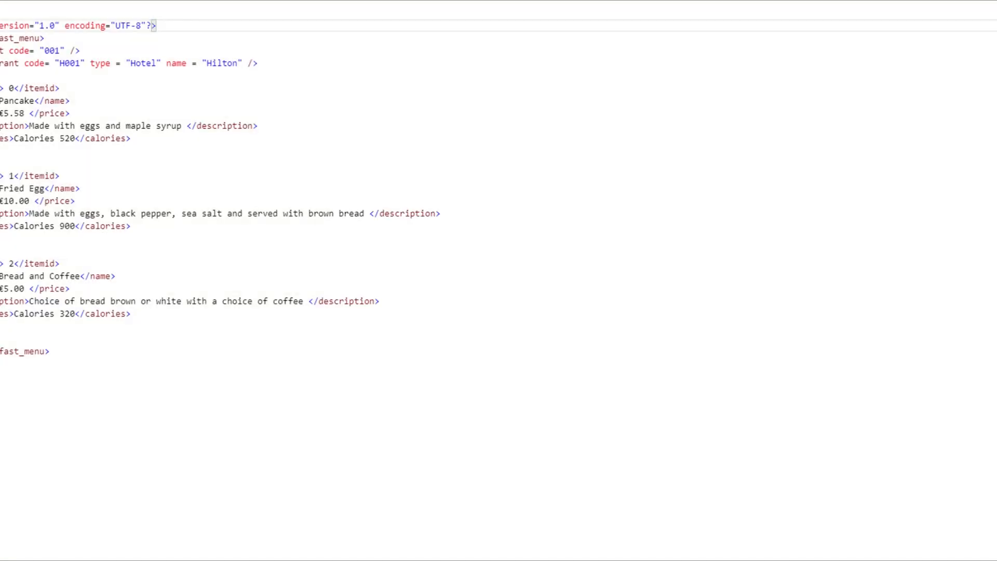
pyautogui.moveTo(5, 35); pyautogui.dragTo(50, 351)
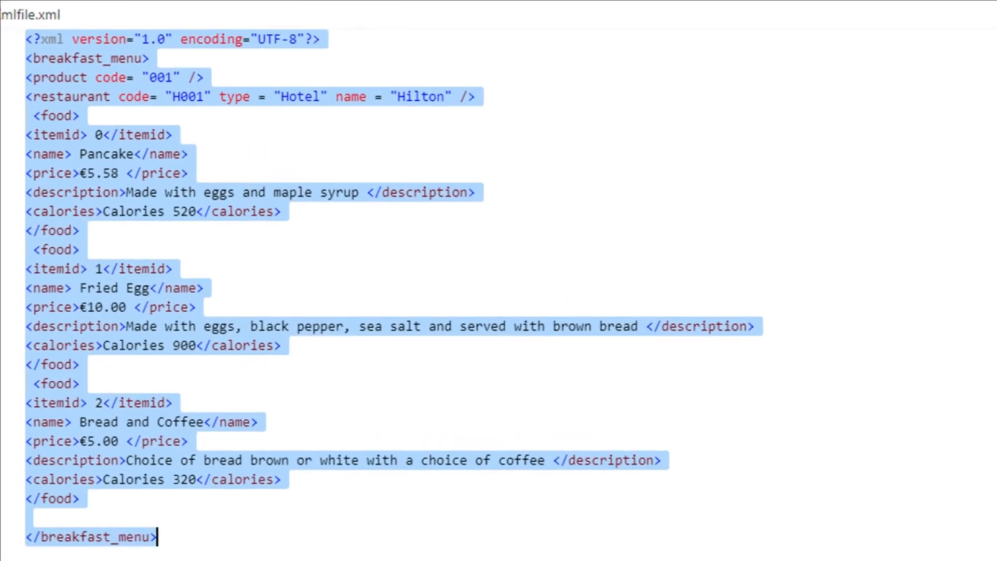